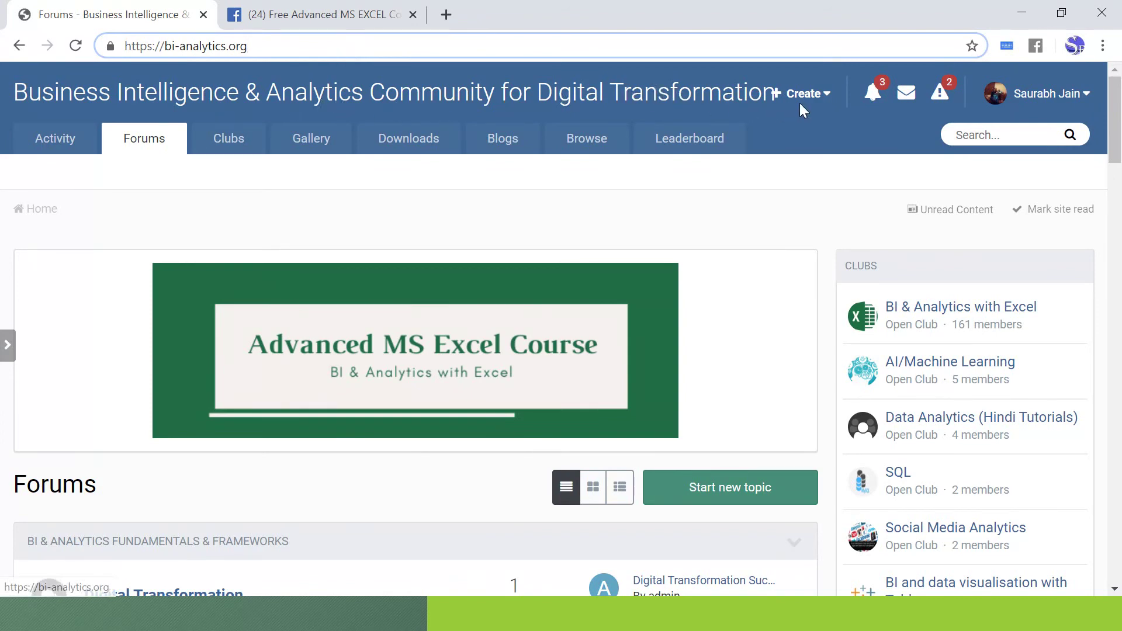
# Step: Open the Excel Tutorials blog of the BI & Analytics with Excel club and look through its tutorial list
pyautogui.scroll(-1, 568, 232)
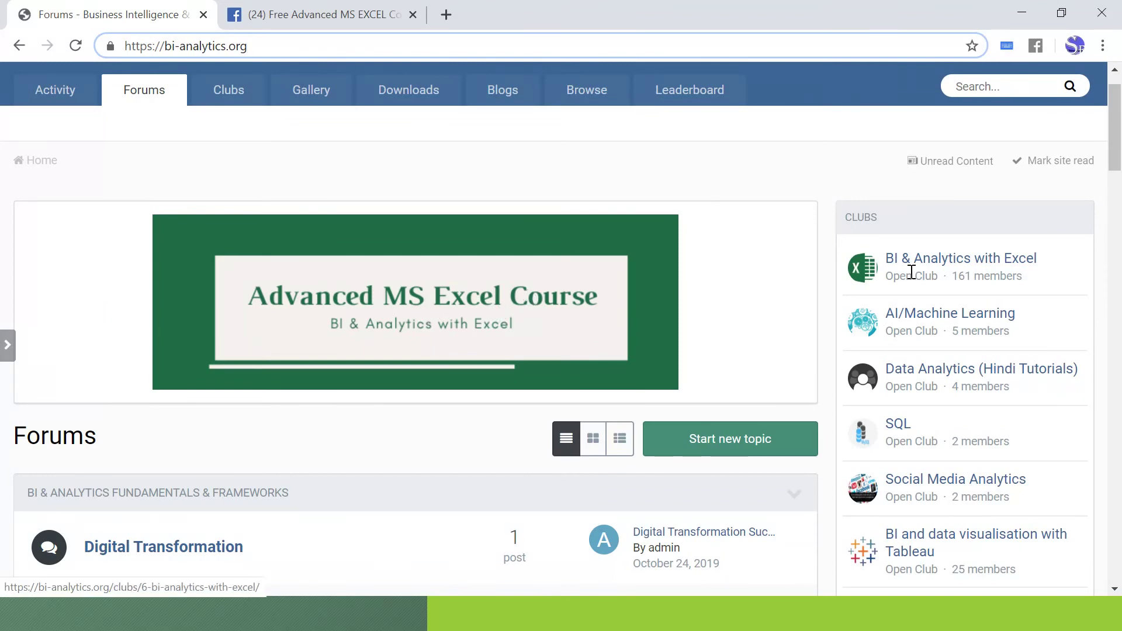
pyautogui.click(947, 267)
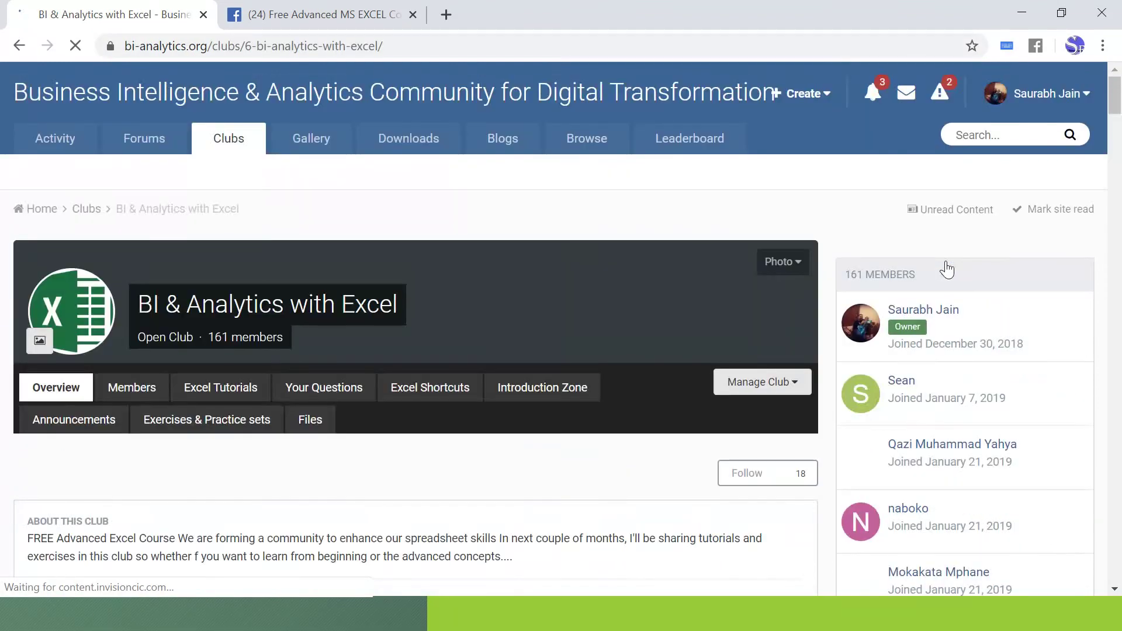
pyautogui.scroll(-1, 602, 428)
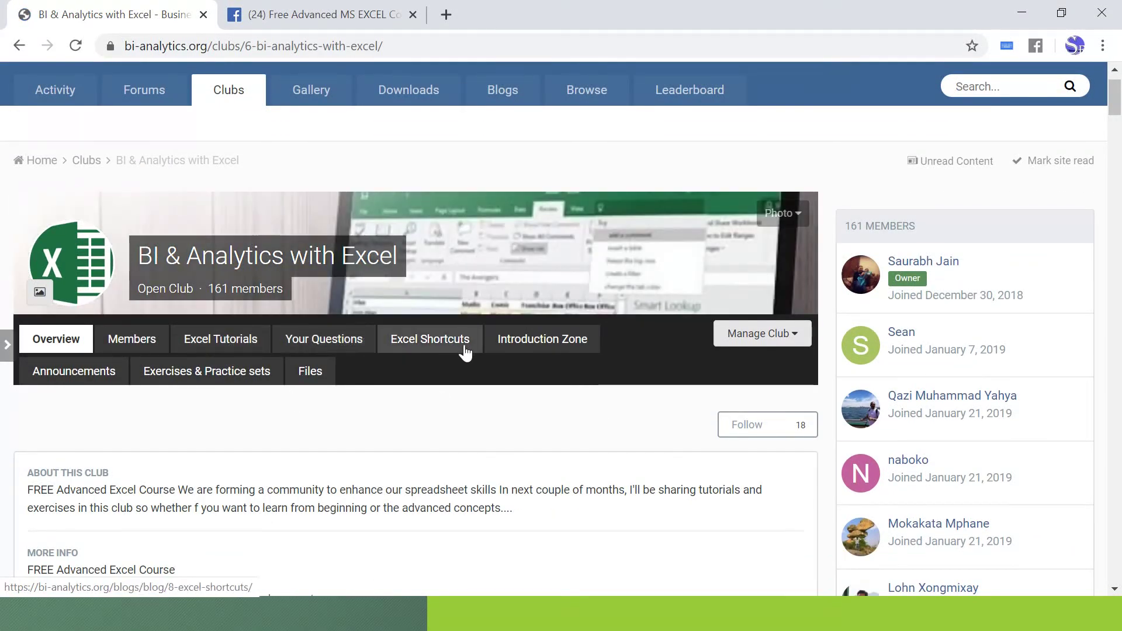
pyautogui.click(208, 347)
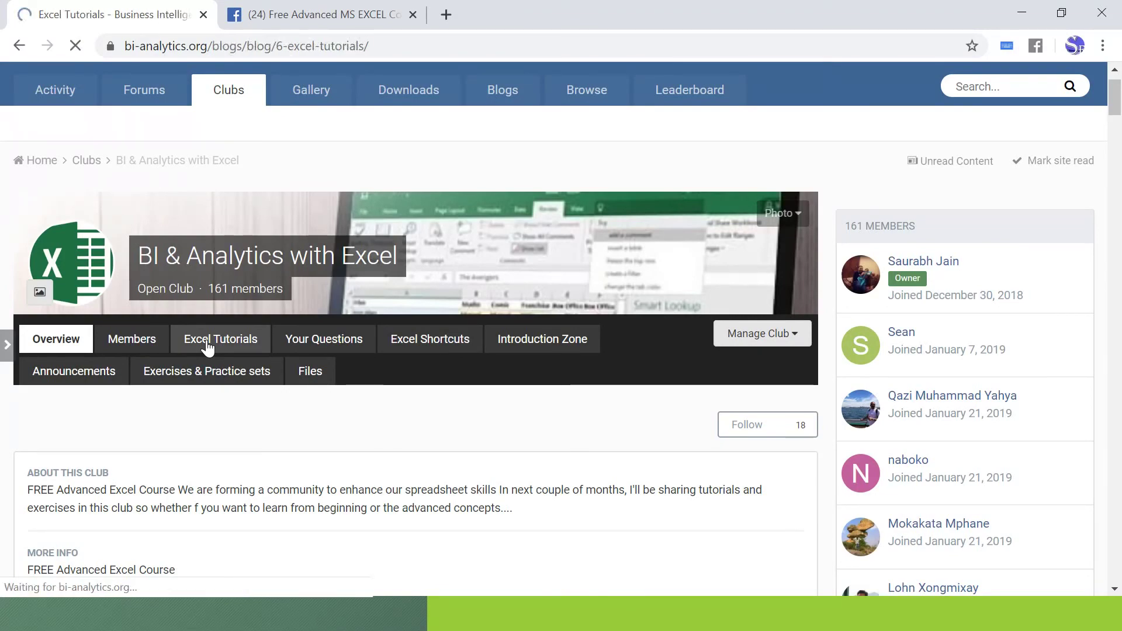
pyautogui.scroll(-8, 579, 425)
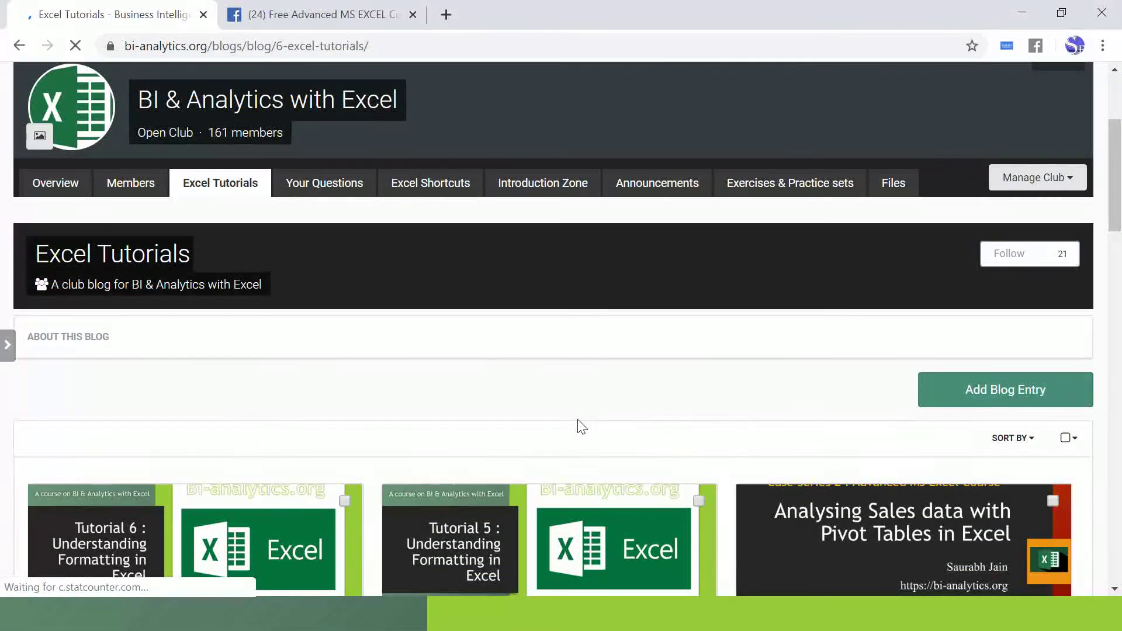
pyautogui.scroll(-3, 578, 426)
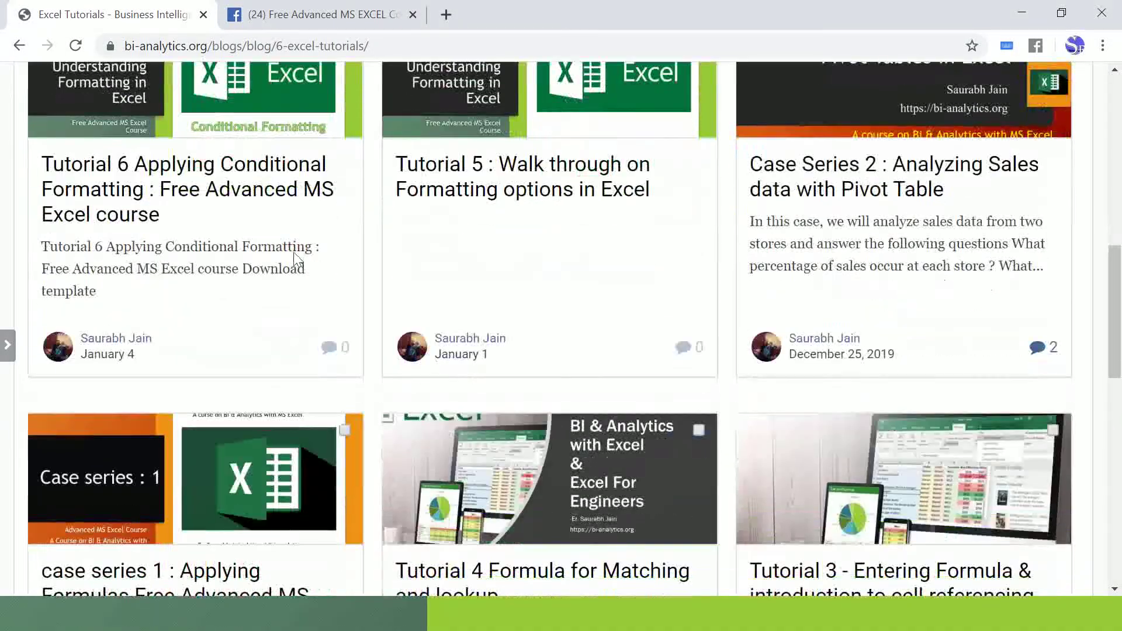
pyautogui.scroll(-13, 502, 230)
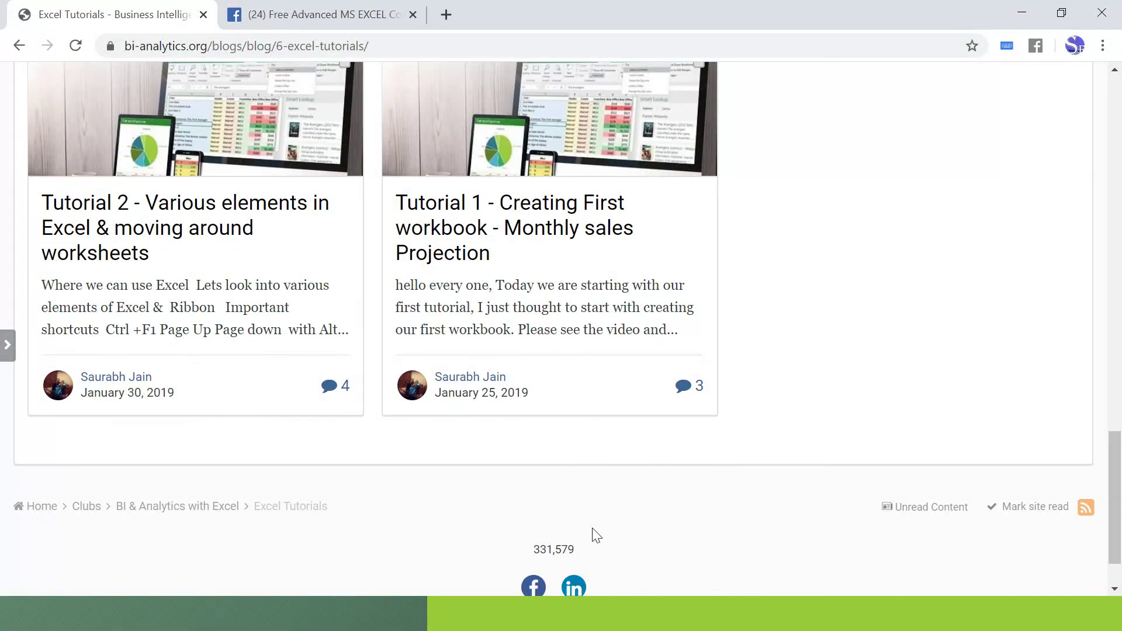
pyautogui.scroll(13, 592, 529)
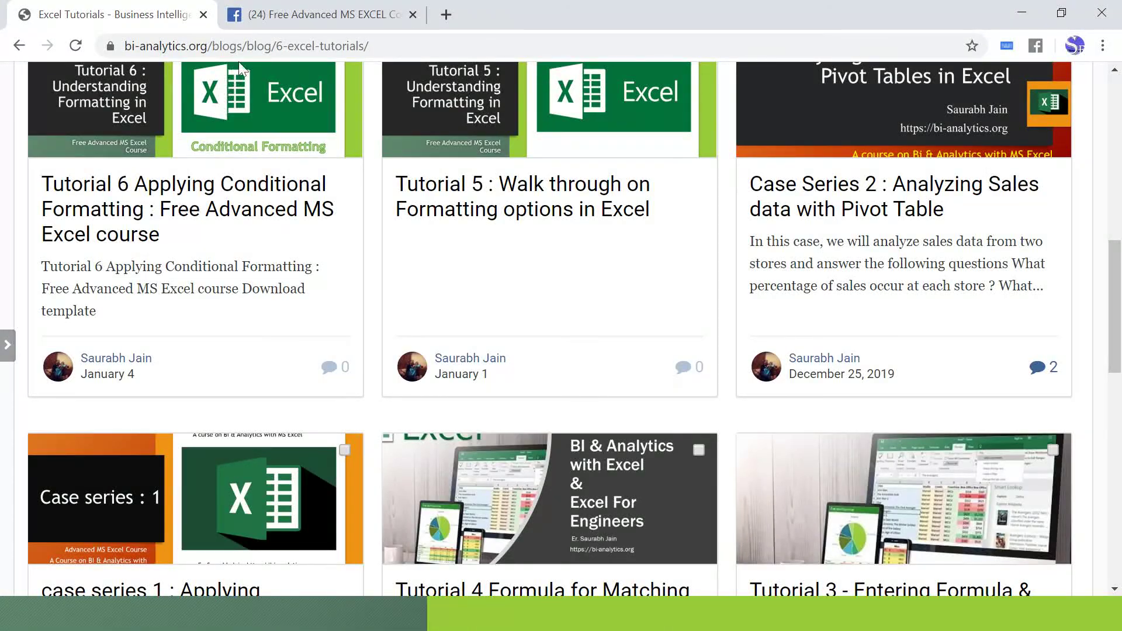
# Step: Switch to the Free Advanced MS EXCEL Course Facebook page, close the post pop-up and look through the page's posts
pyautogui.click(295, 15)
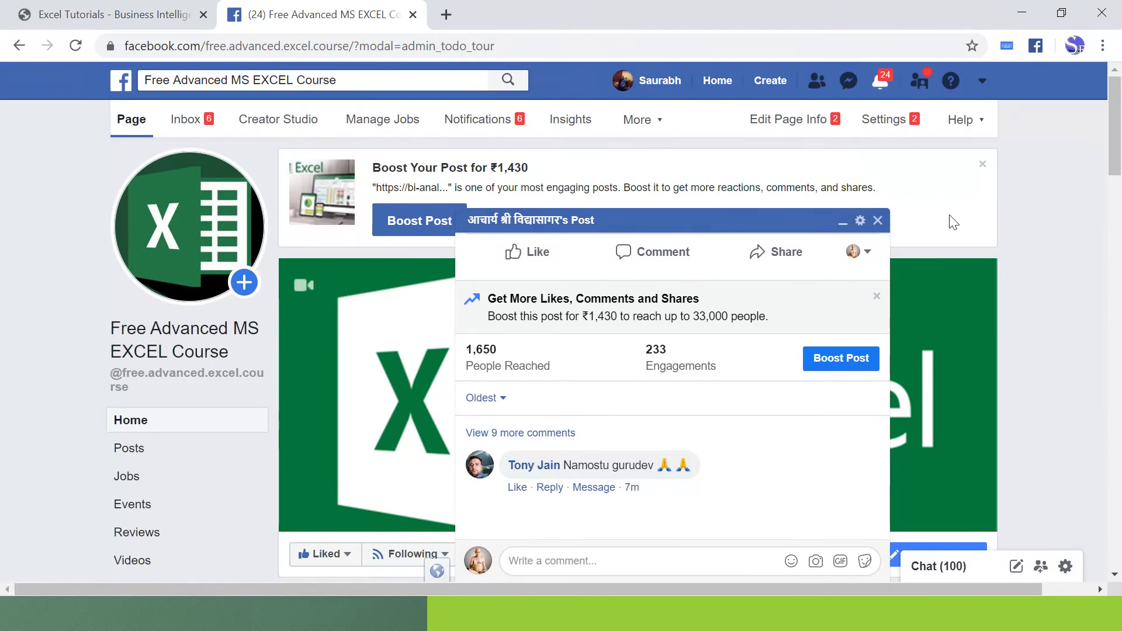
pyautogui.click(878, 221)
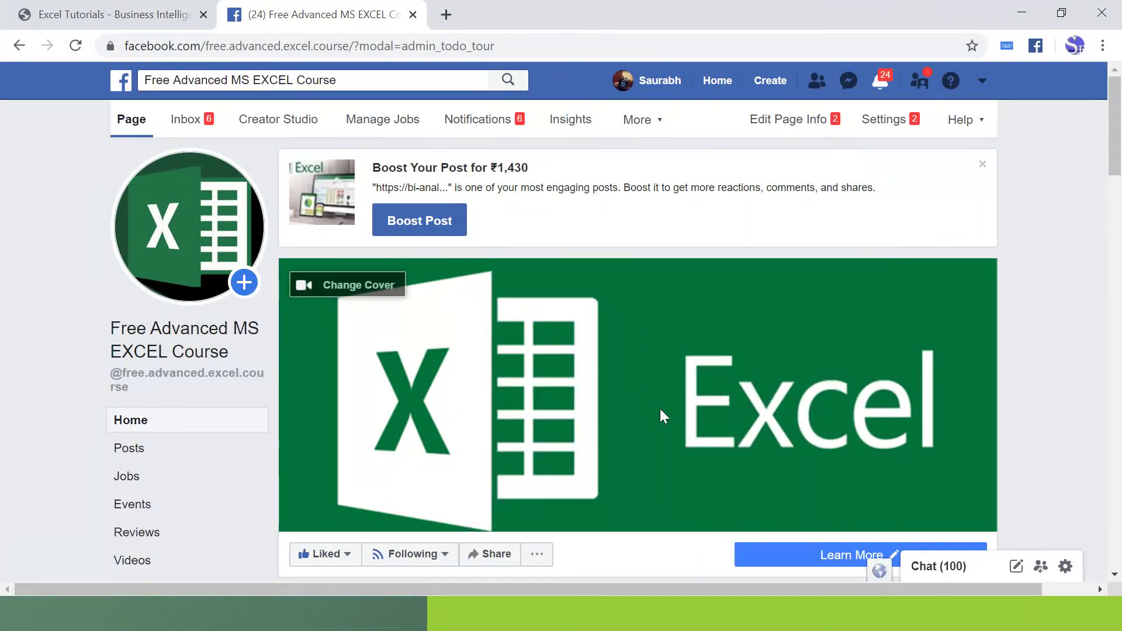
pyautogui.scroll(-3, 661, 408)
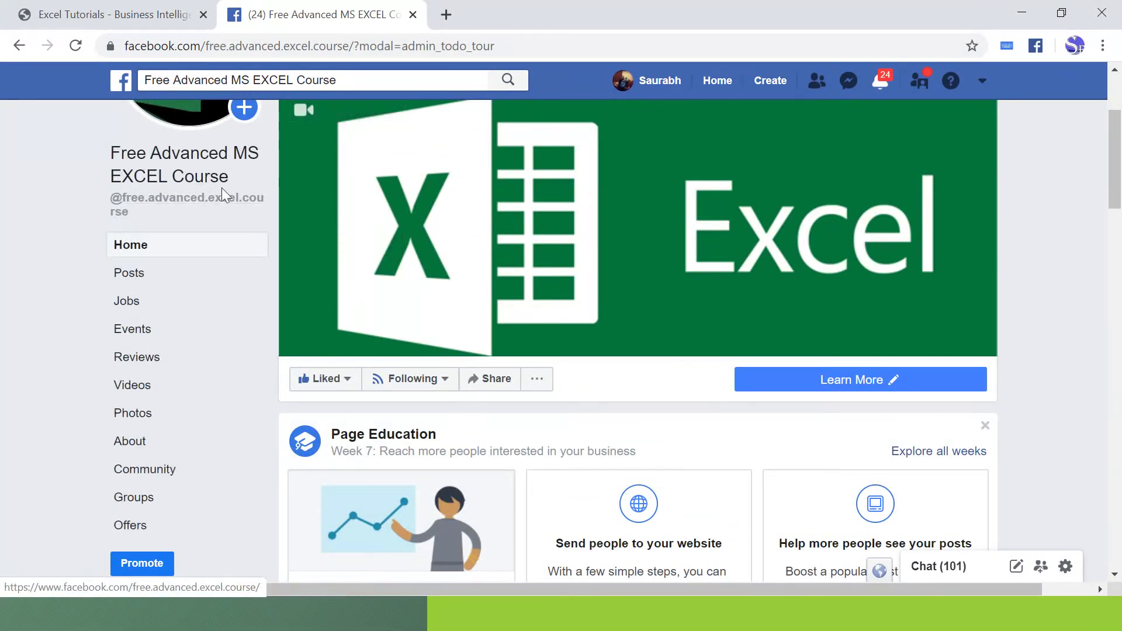
pyautogui.scroll(-2, 741, 445)
pyautogui.scroll(-9, 742, 445)
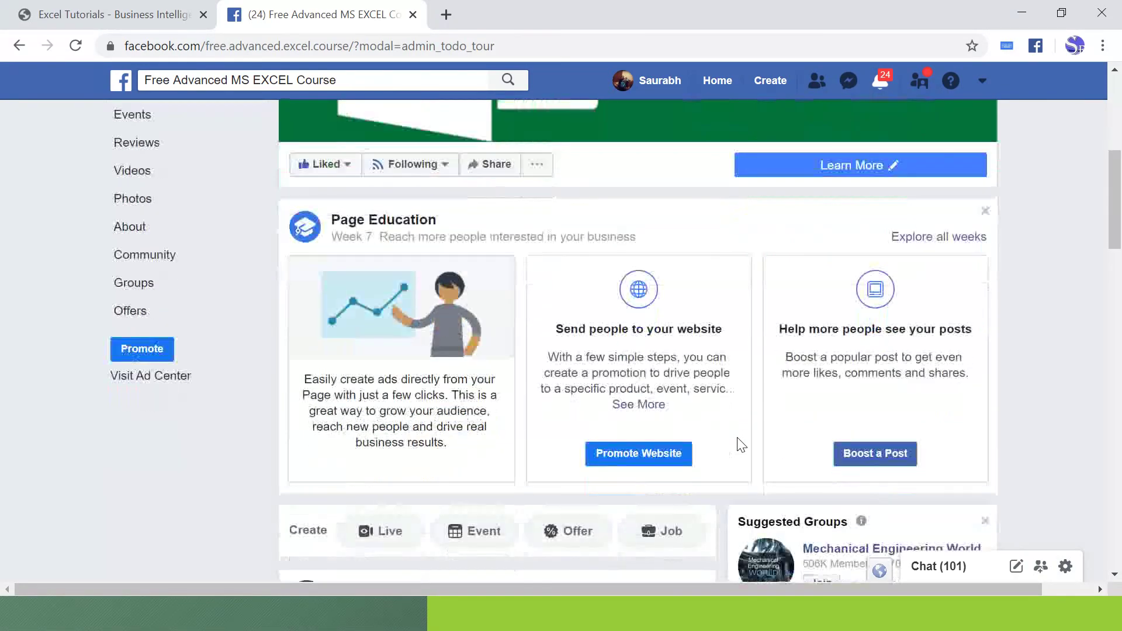
pyautogui.scroll(-1, 446, 423)
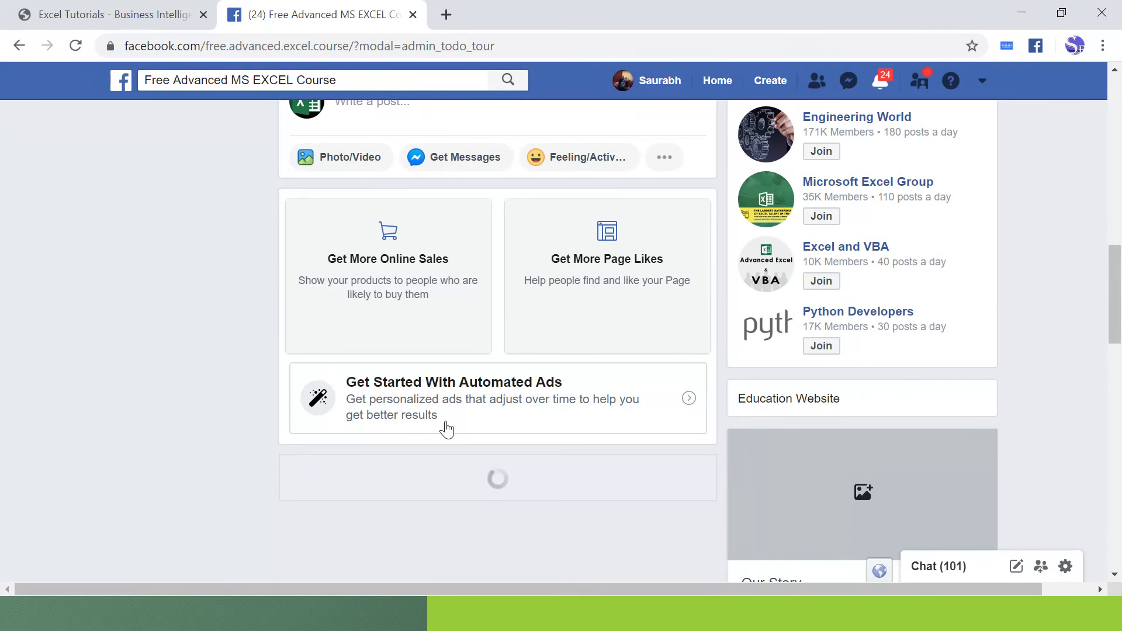
pyautogui.scroll(-8, 331, 460)
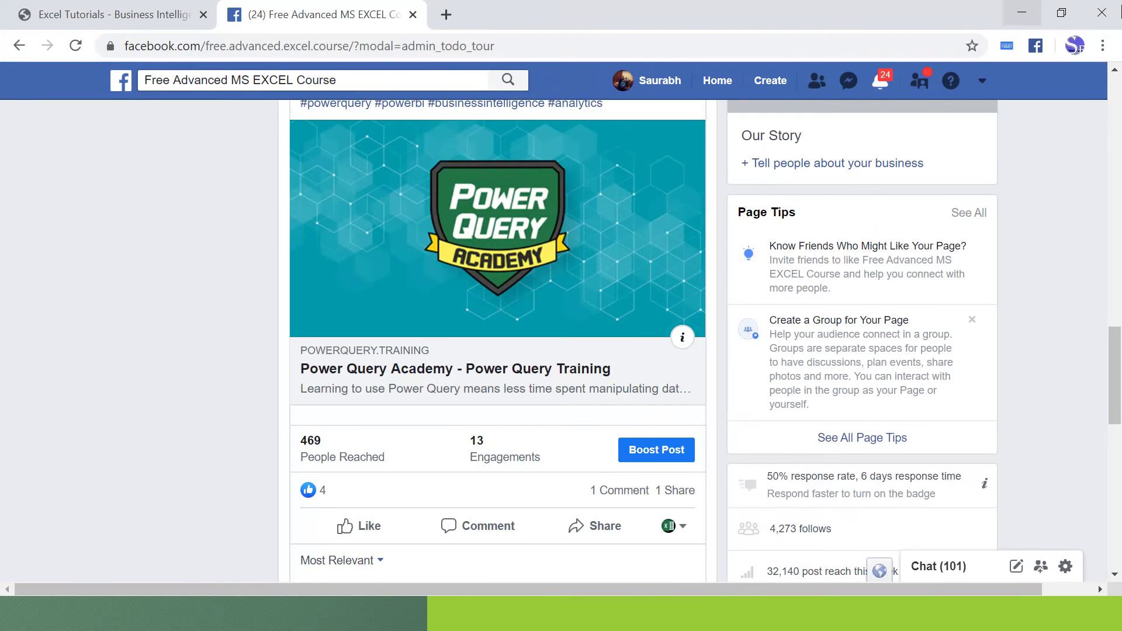
# Step: Leave the browser and slide show, switch to the Mathemathical Formulas workbook in Excel and open the Percentage Goal sheet
pyautogui.click(1114, 16)
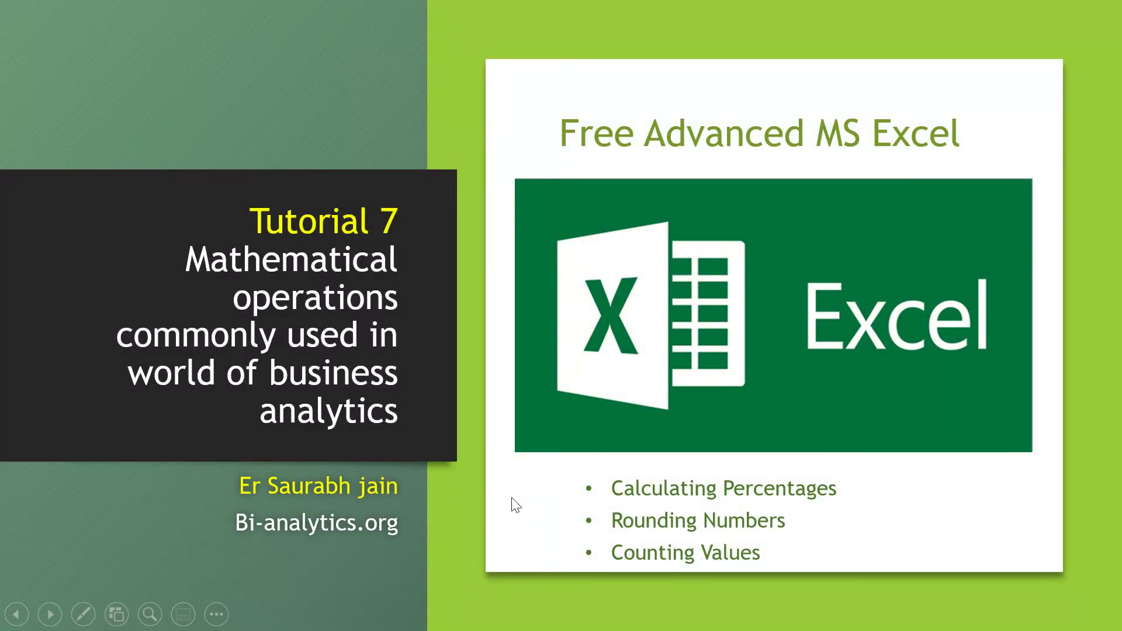
pyautogui.click(512, 498)
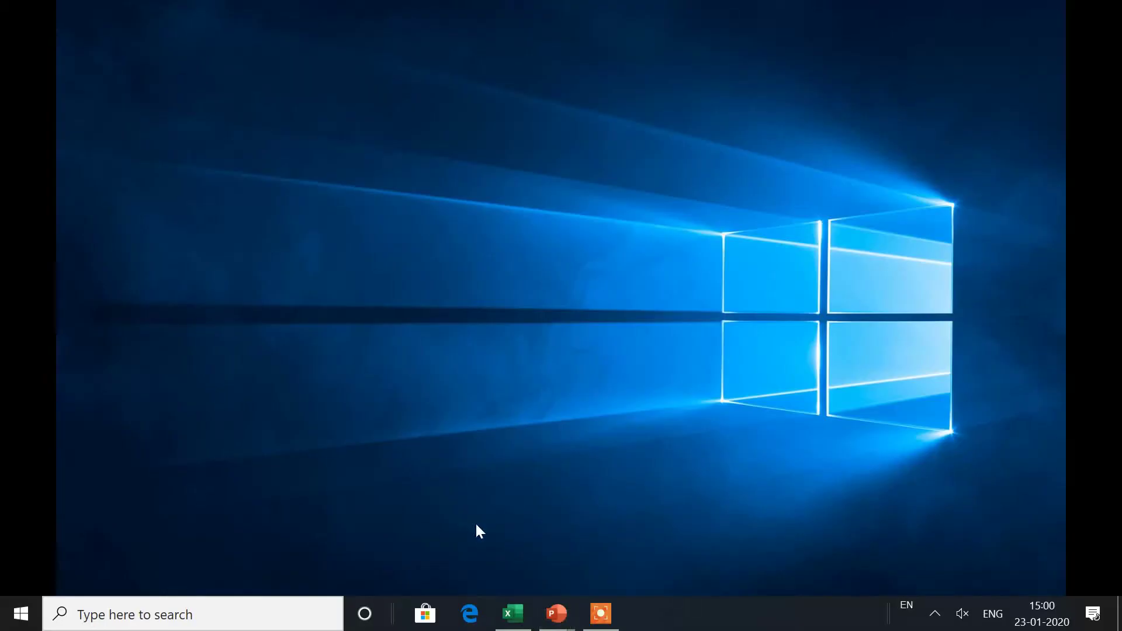
pyautogui.click(510, 609)
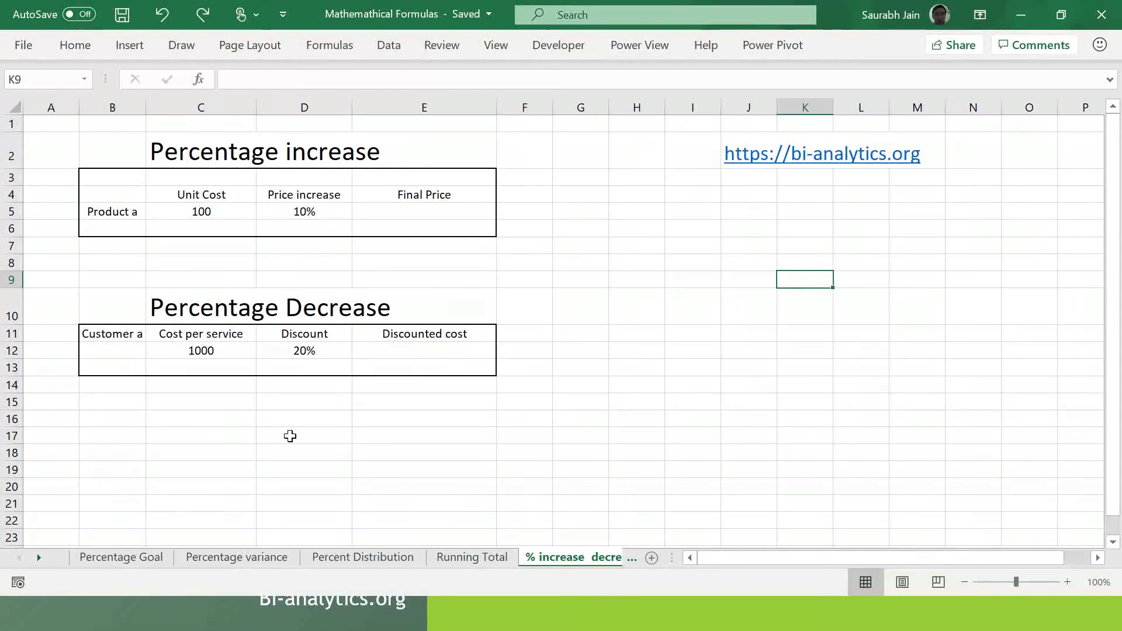
pyautogui.click(39, 558)
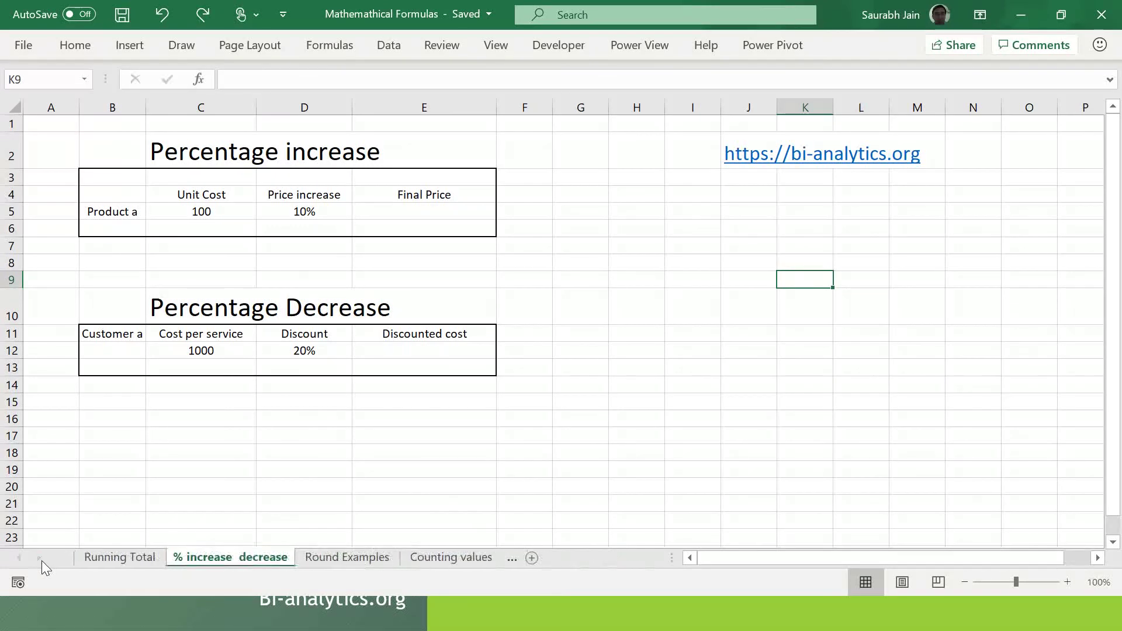
pyautogui.click(19, 556)
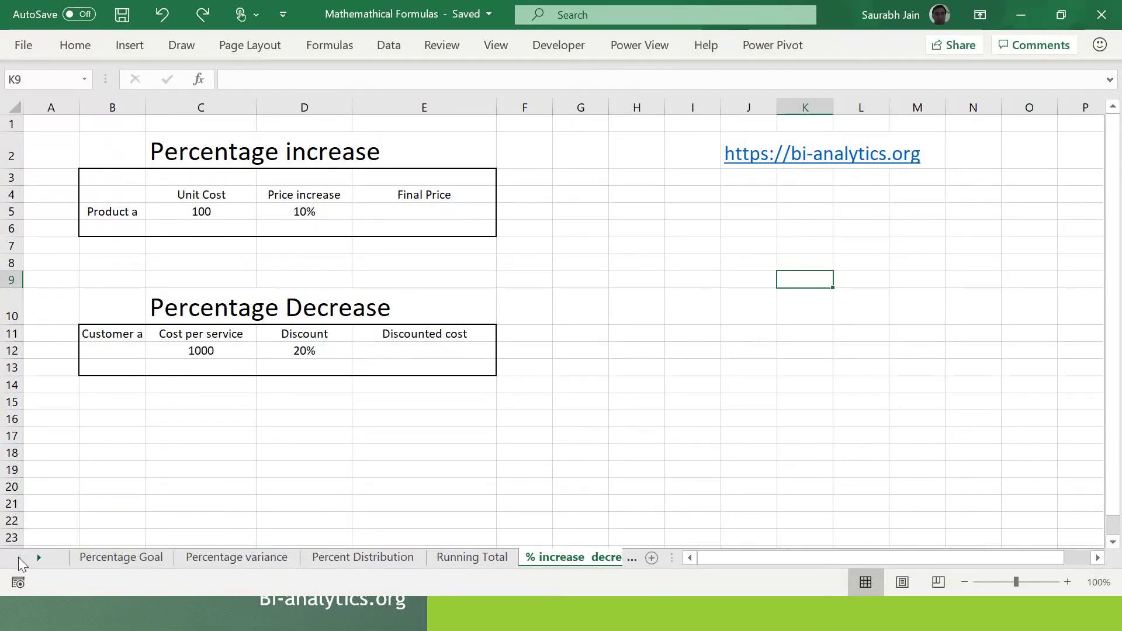
pyautogui.click(123, 556)
# Step: Examine the upper Calculating Percent of goal table, including the North region's goal and actual cells
pyautogui.click(468, 296)
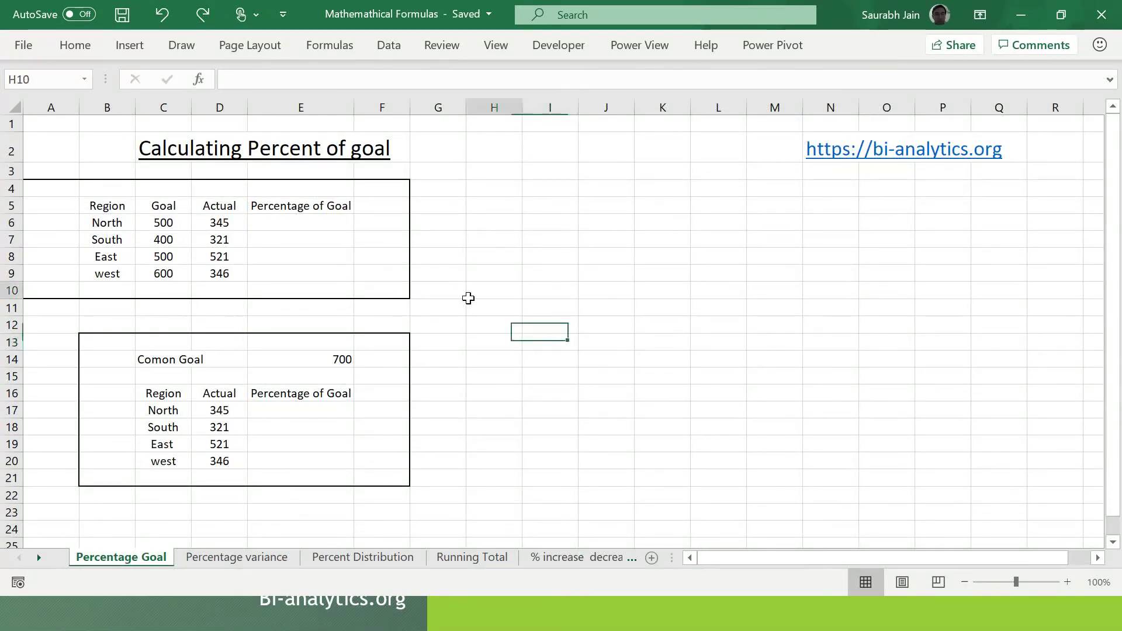
pyautogui.click(484, 260)
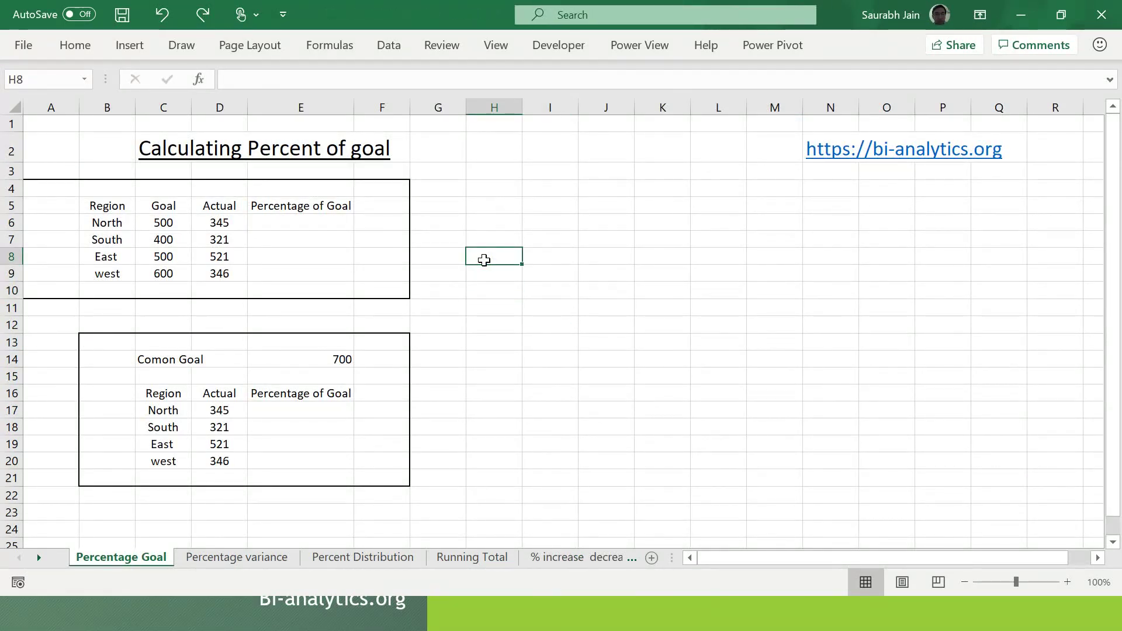
pyautogui.click(492, 213)
pyautogui.press('Left')
pyautogui.press('Left')
pyautogui.press('Left')
pyautogui.press('Left')
pyautogui.press('Left')
pyautogui.press('Left')
pyautogui.press('Left')
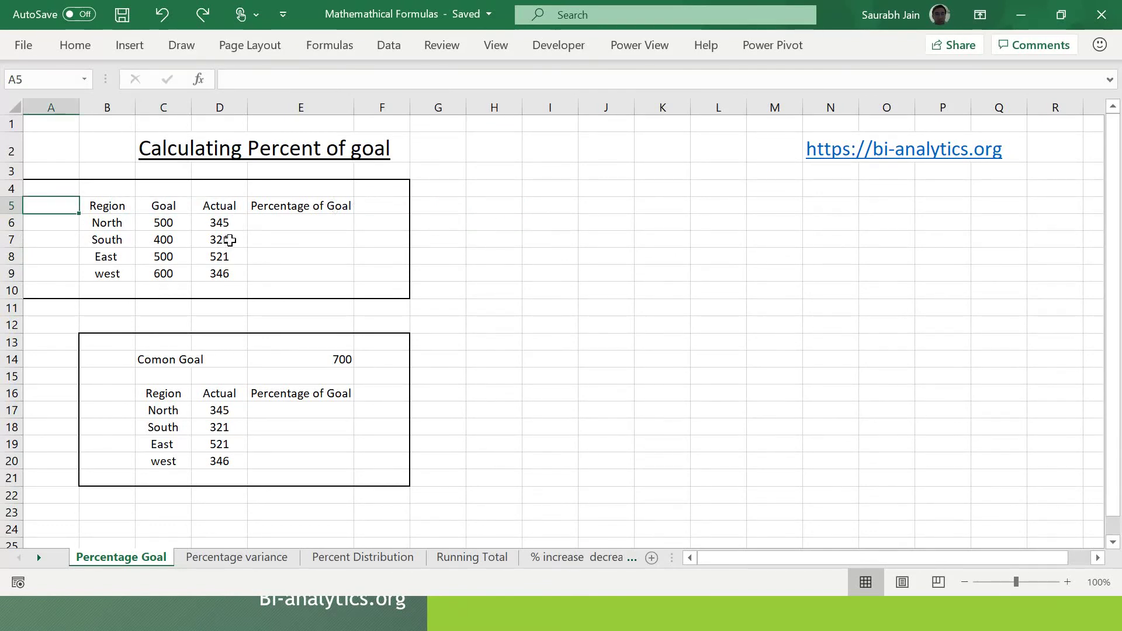
pyautogui.click(159, 221)
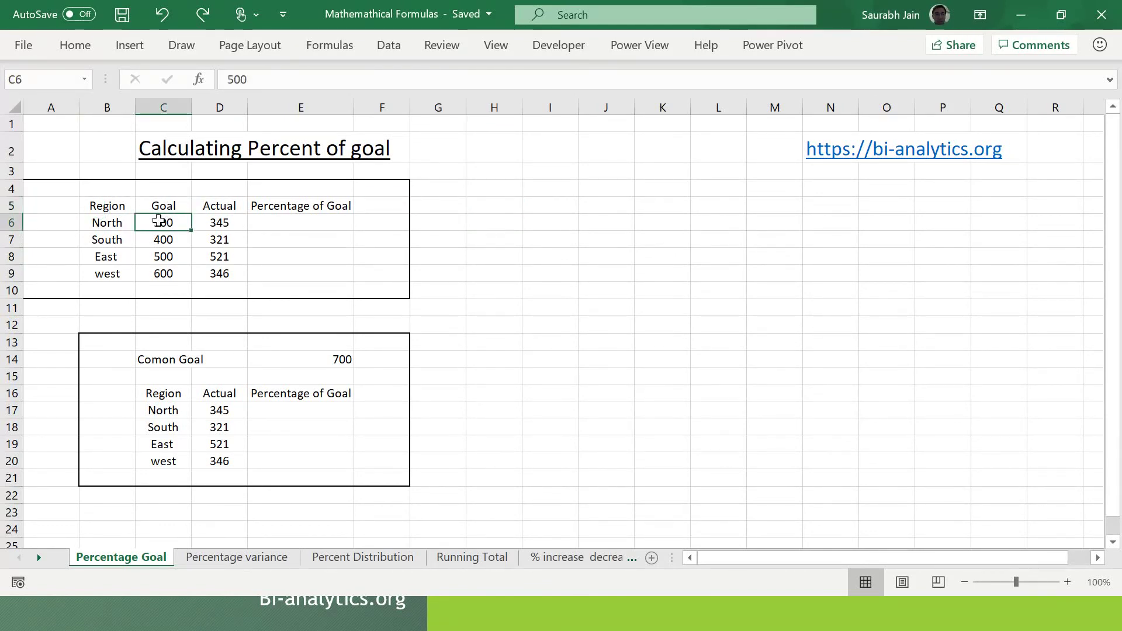
pyautogui.click(224, 221)
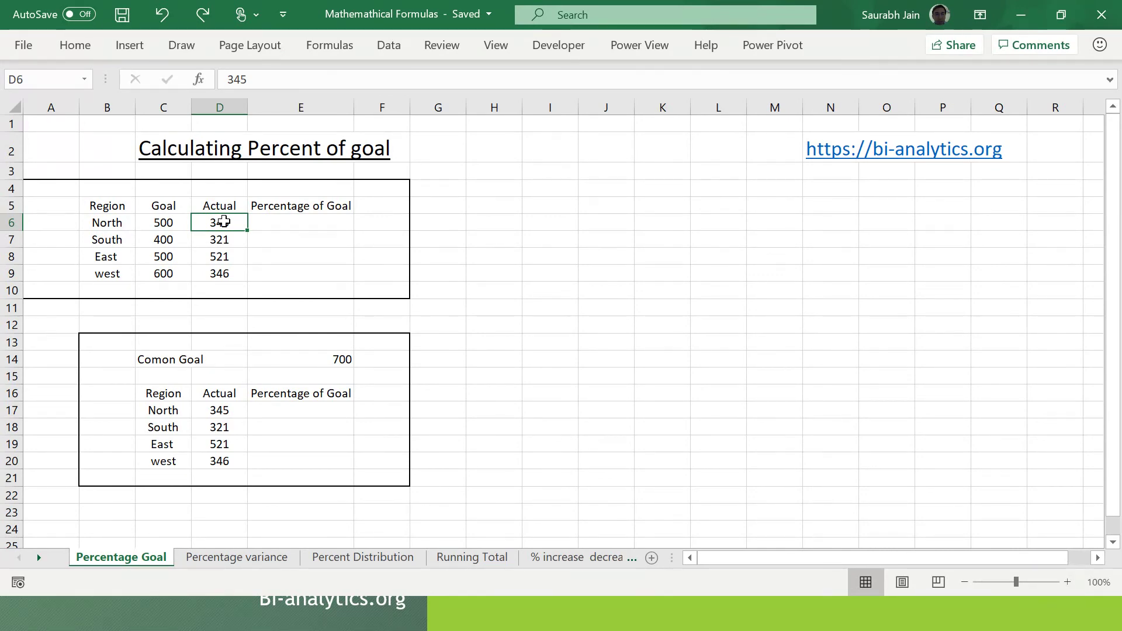
# Step: Save a copy of the workbook in Documents as Mathemathical Formulas template
pyautogui.click(19, 47)
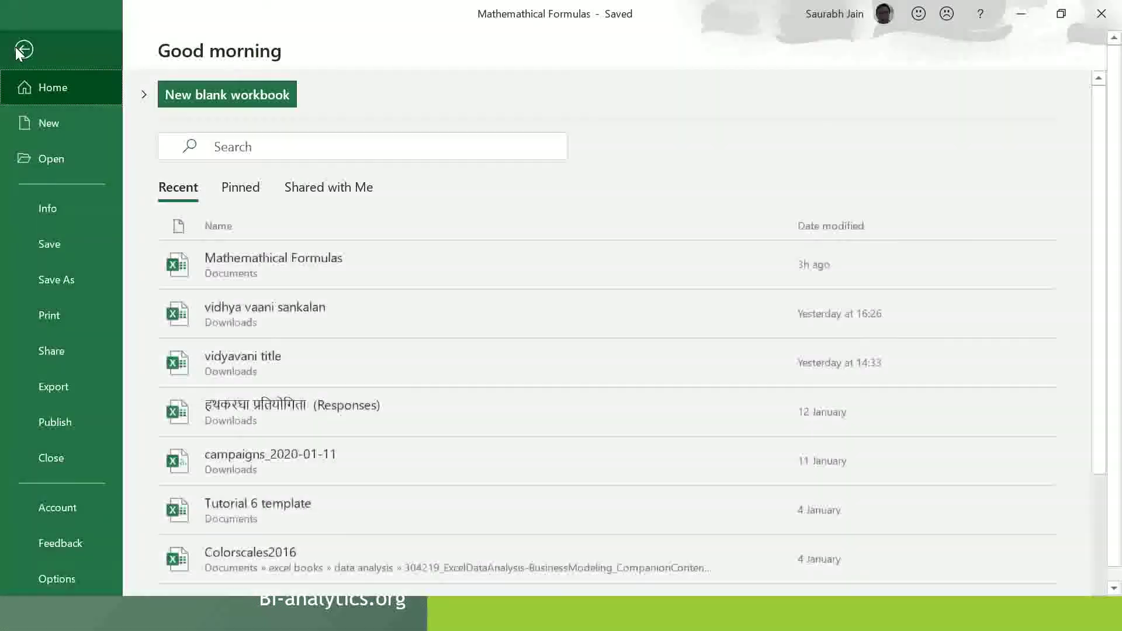
pyautogui.click(54, 281)
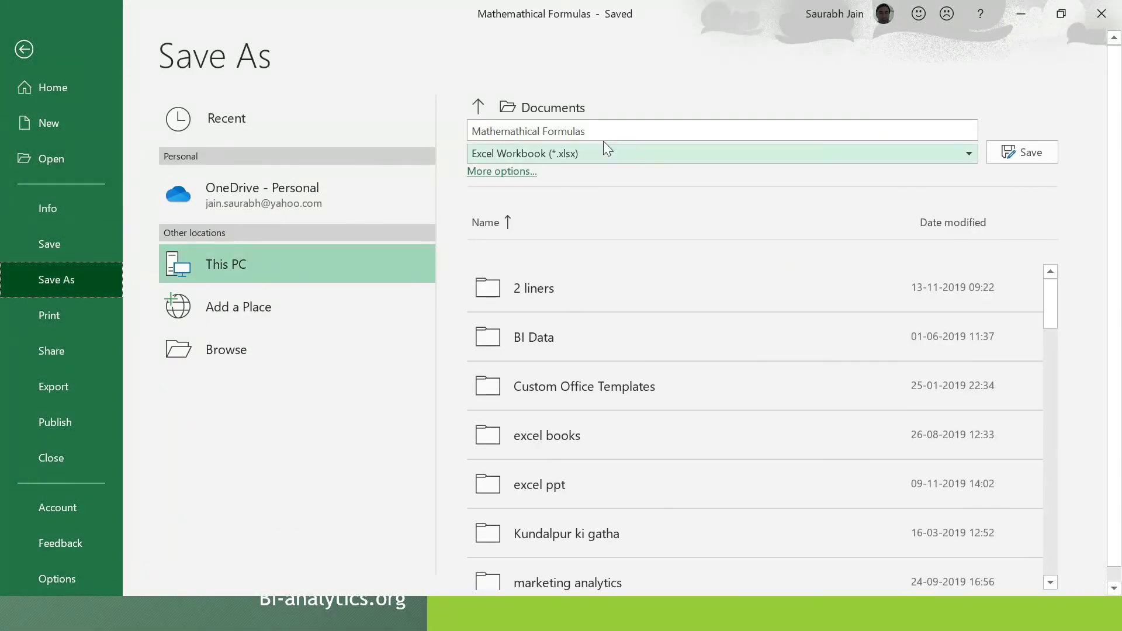
pyautogui.click(626, 133)
pyautogui.click(625, 133)
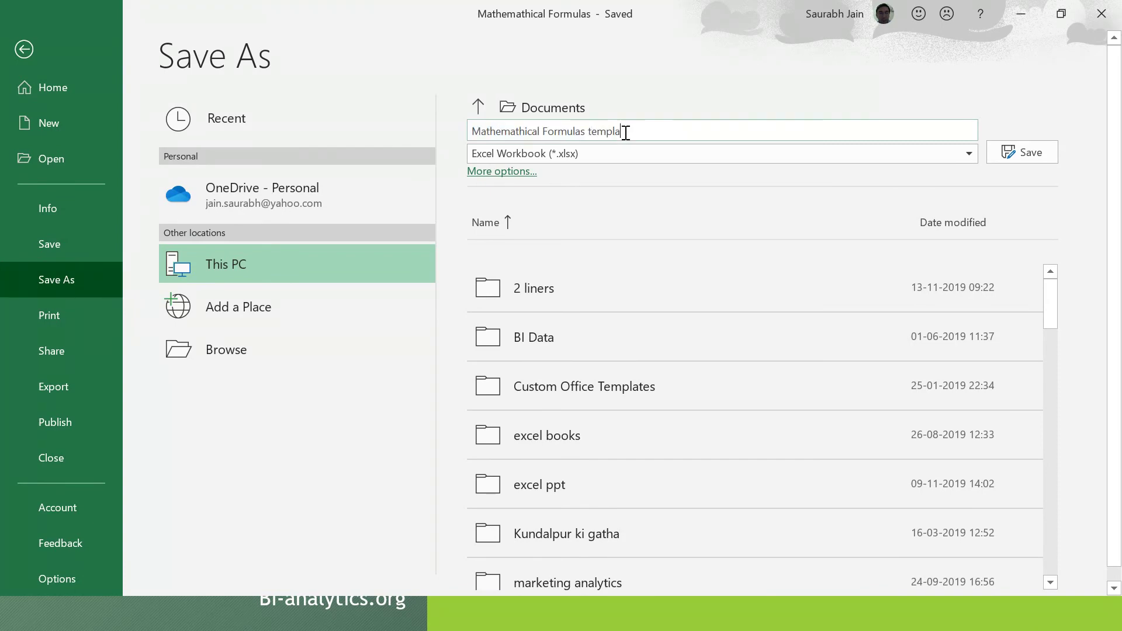
pyautogui.click(1030, 159)
pyautogui.click(591, 347)
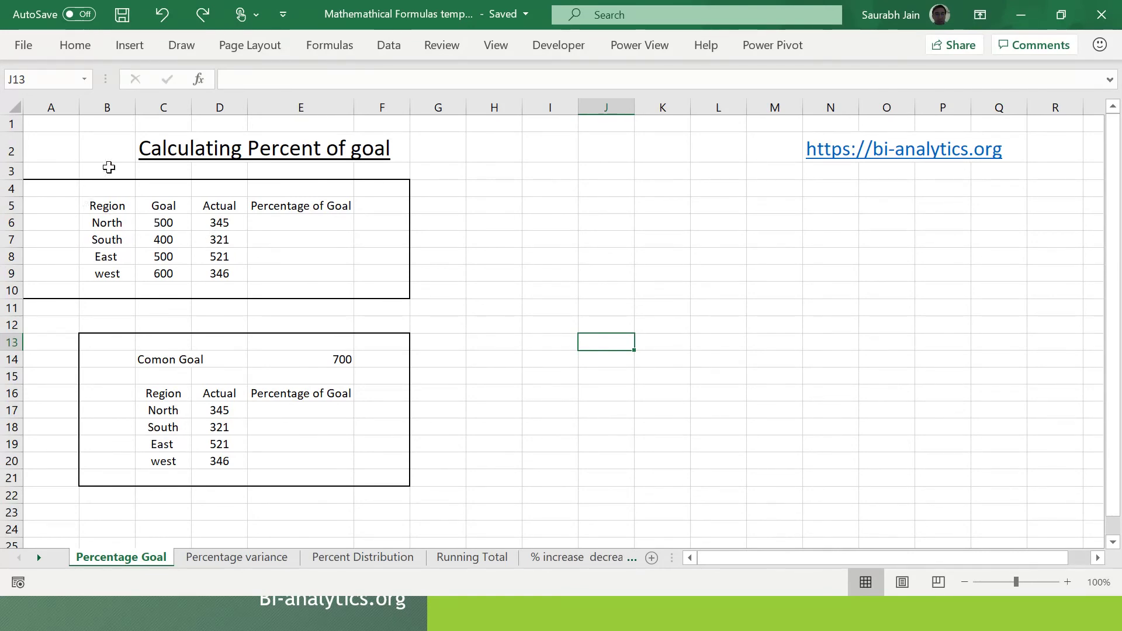
# Step: Review the Region, Goal and Actual figures for North and South in the upper table
pyautogui.click(103, 207)
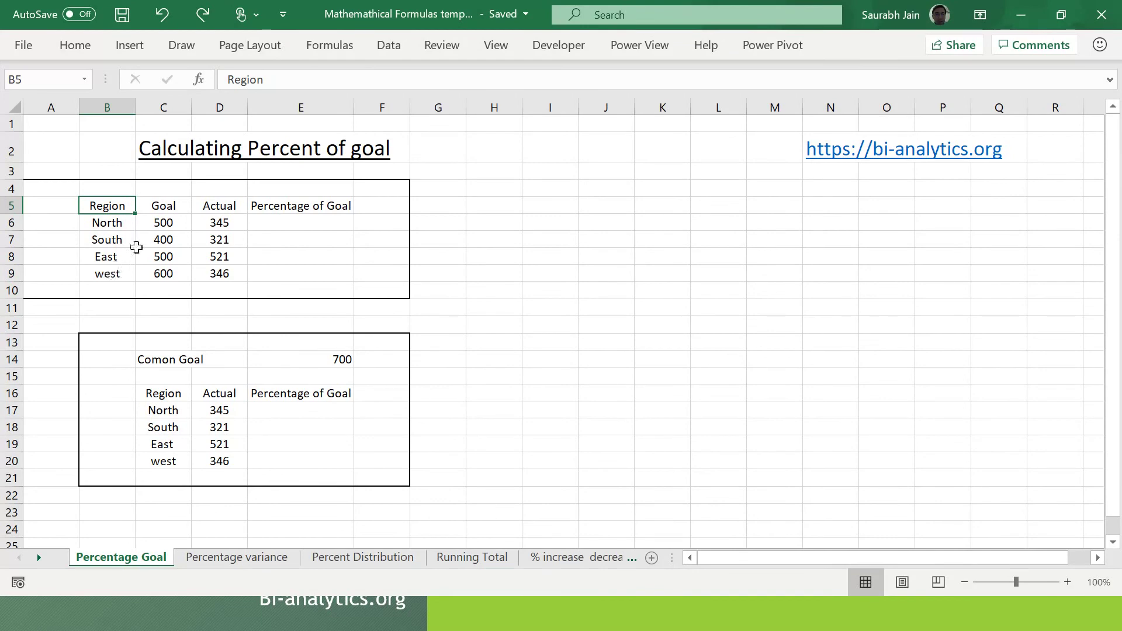
pyautogui.click(177, 228)
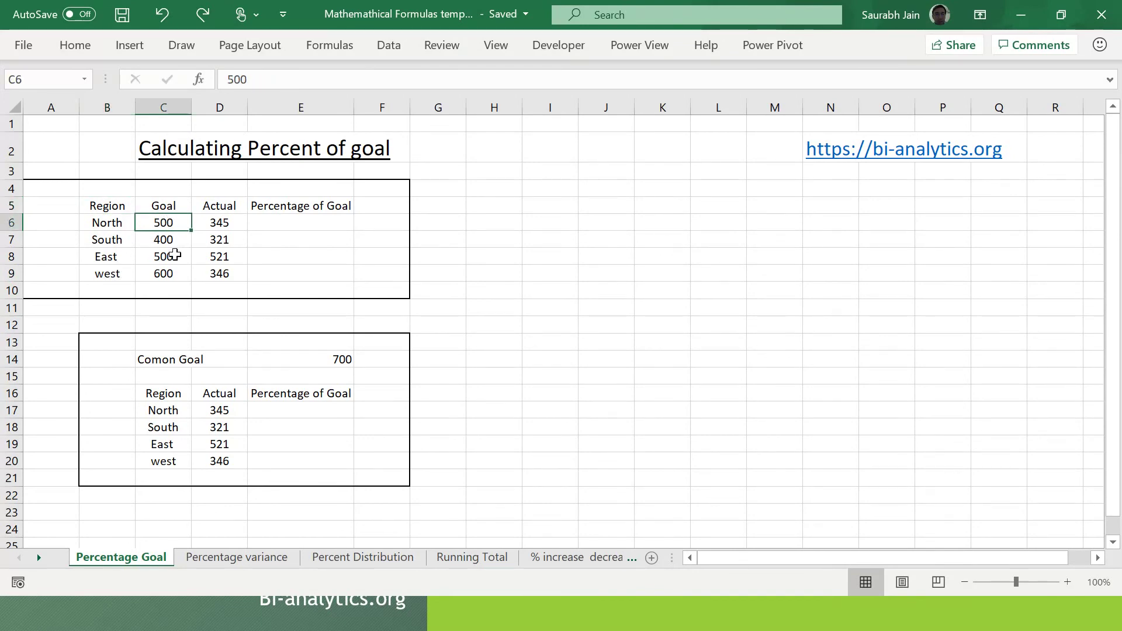
pyautogui.click(230, 228)
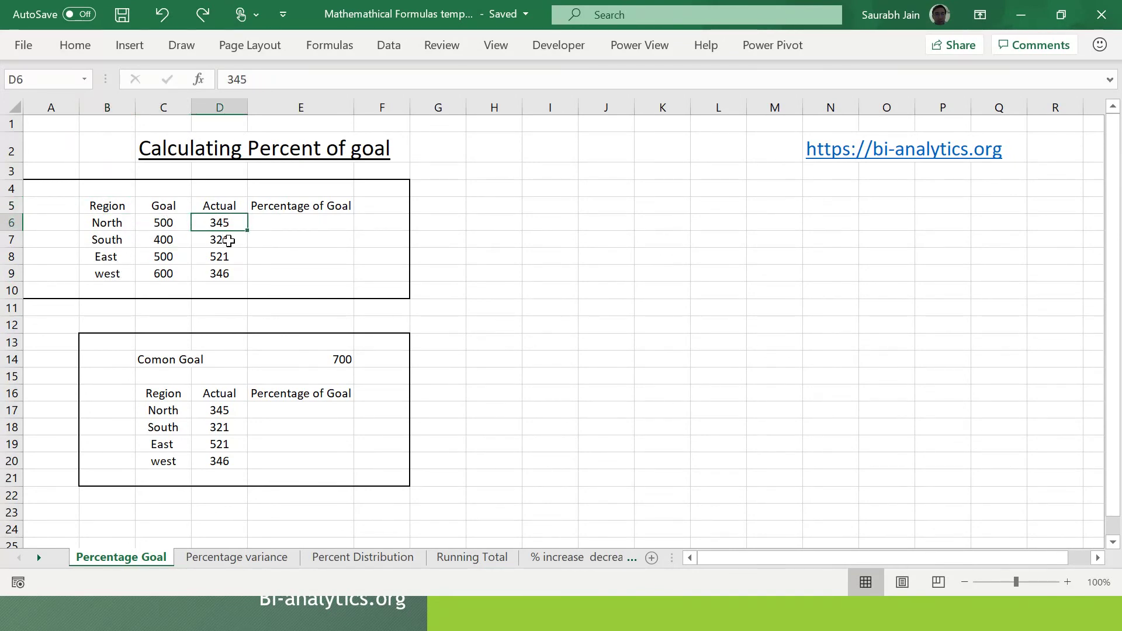
pyautogui.click(228, 241)
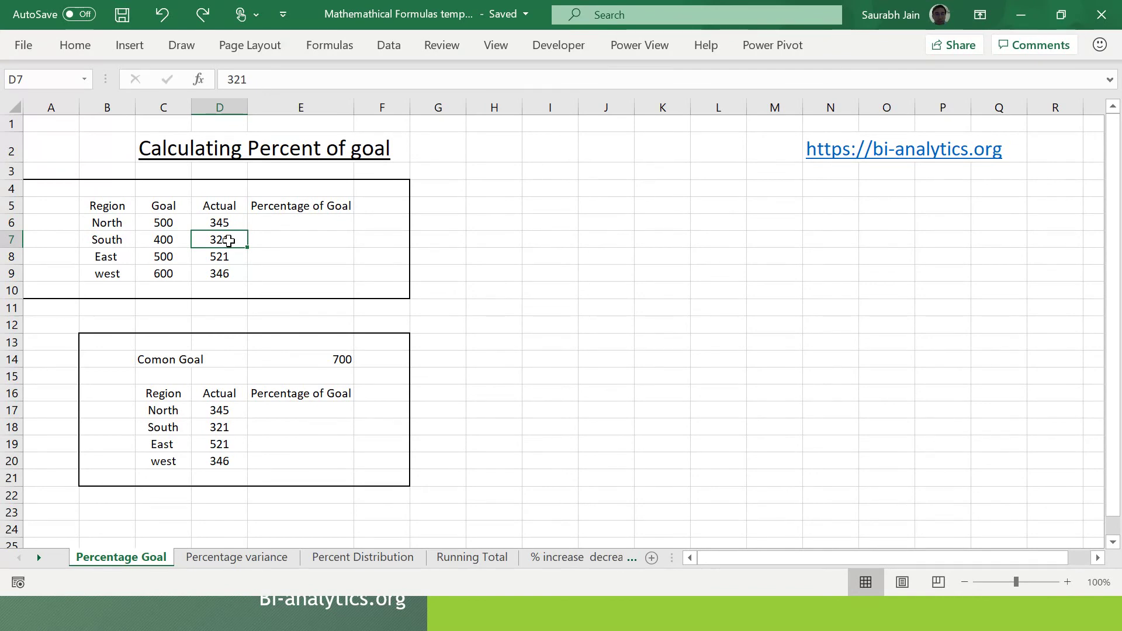
# Step: Calculate North's percentage of goal in cell E6 of the upper table with the formula =D6/C6
pyautogui.click(301, 222)
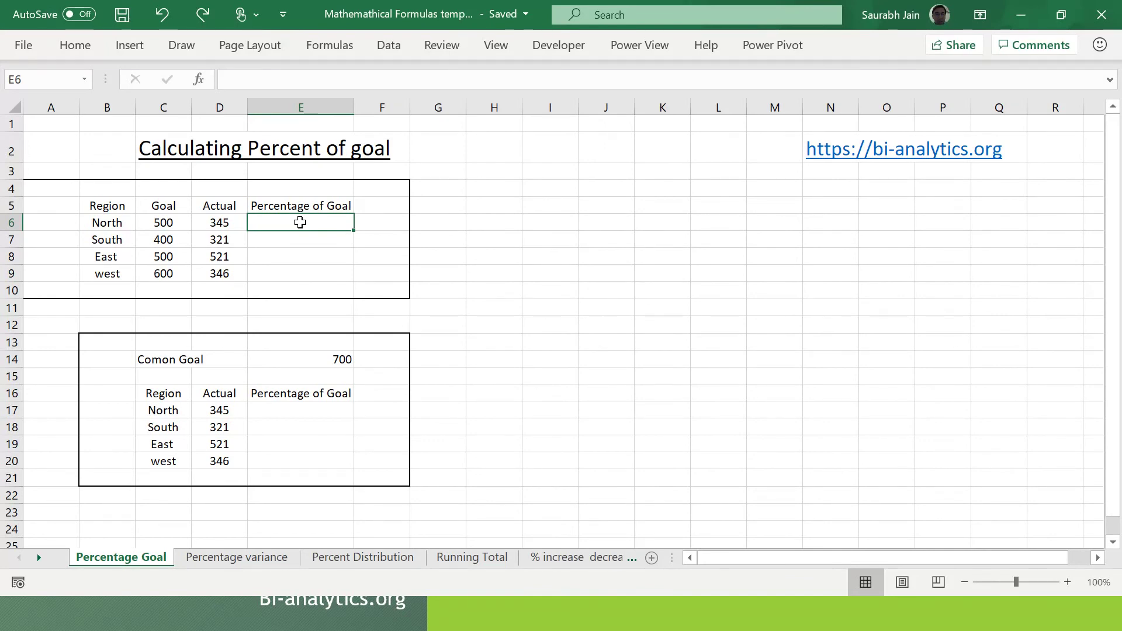
pyautogui.write('=')
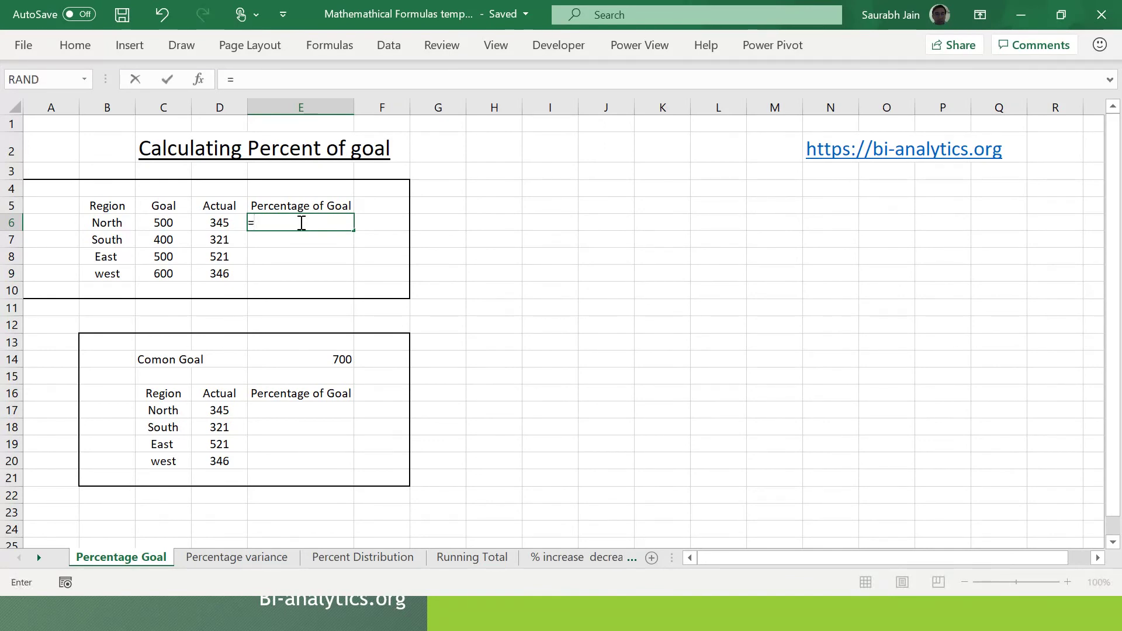
pyautogui.click(208, 223)
pyautogui.write('/')
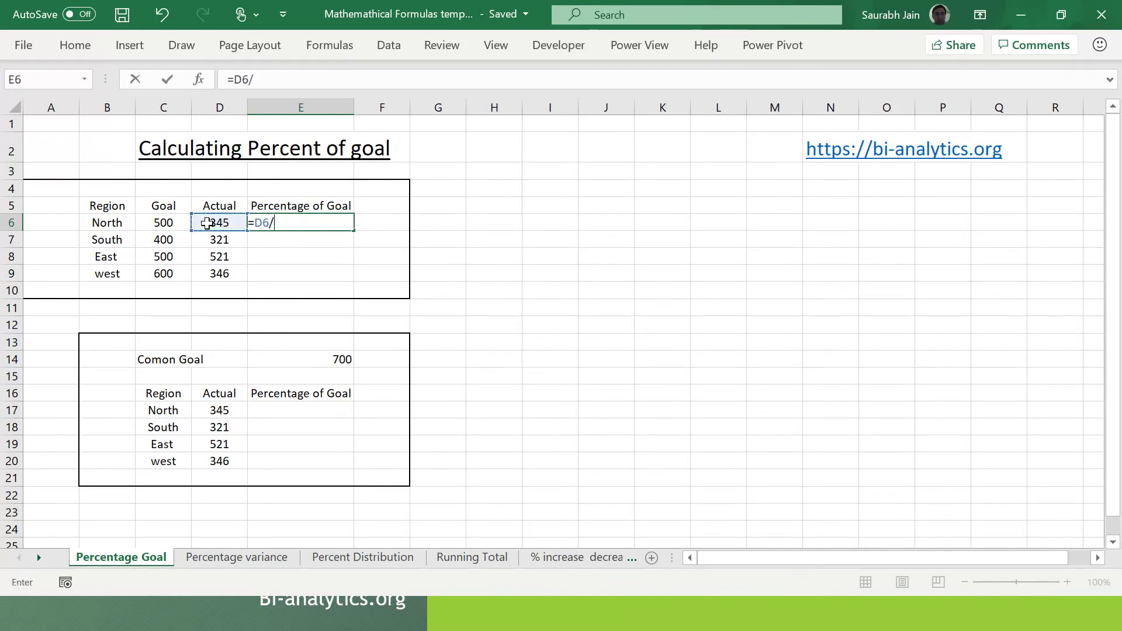
pyautogui.click(158, 221)
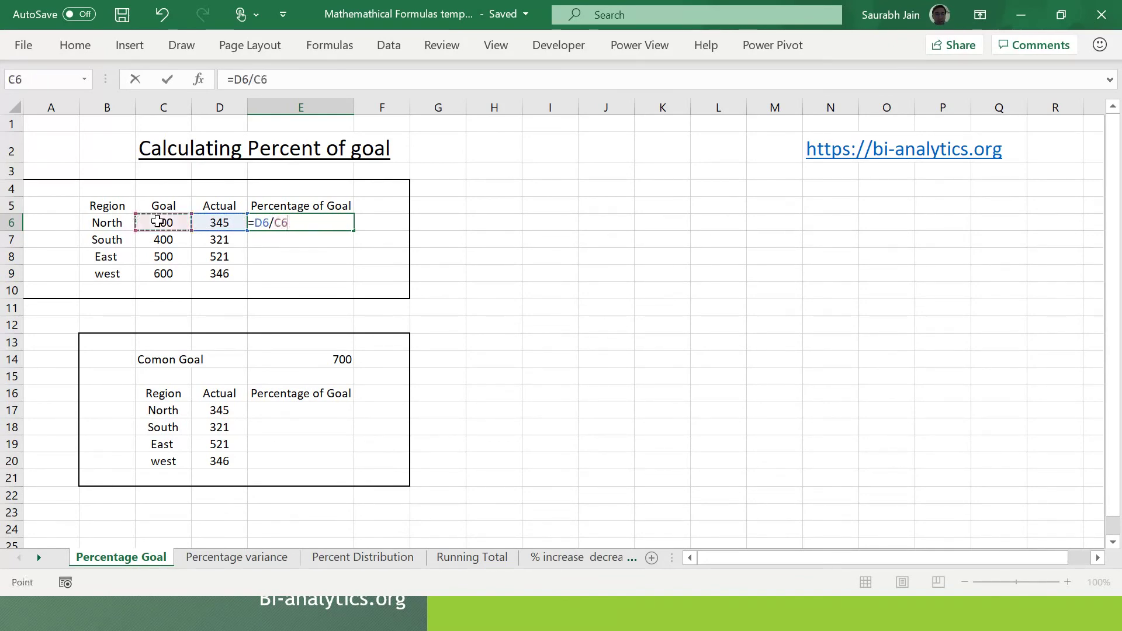
pyautogui.press('Return')
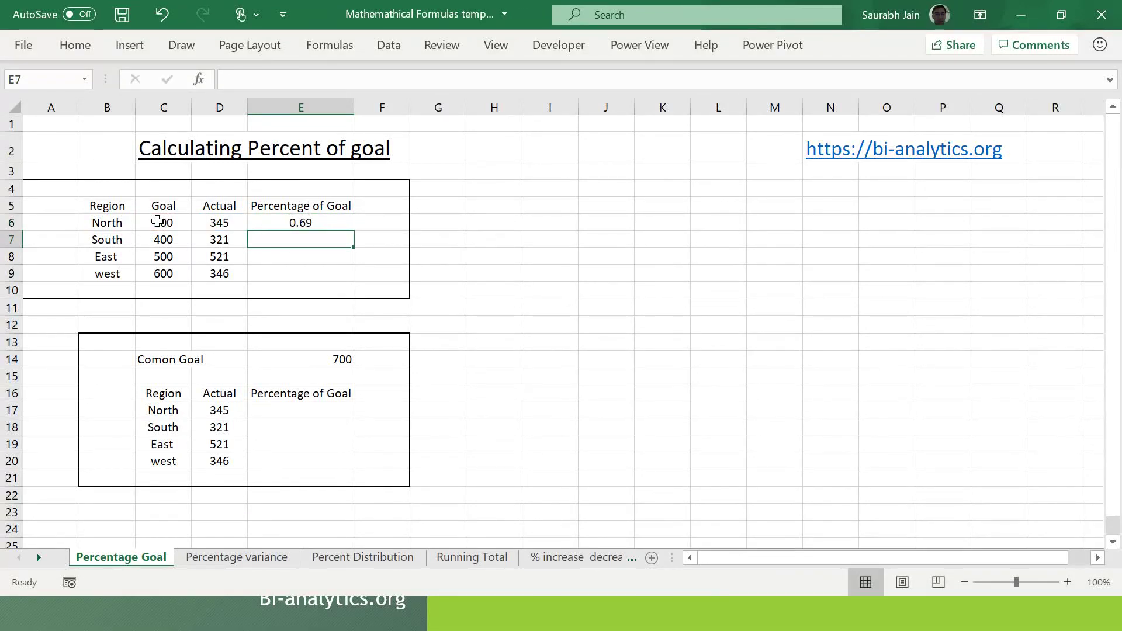
# Step: Format the upper table's Percentage of Goal cells E6:E9 as Percentage
pyautogui.click(286, 227)
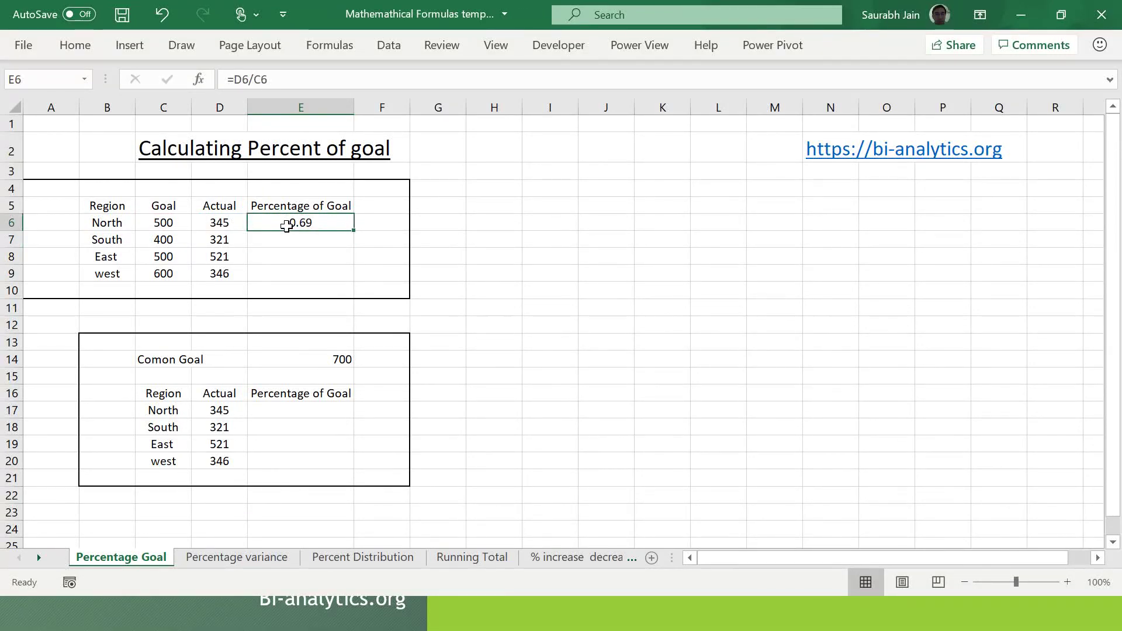
pyautogui.moveTo(287, 226); pyautogui.dragTo(288, 275)
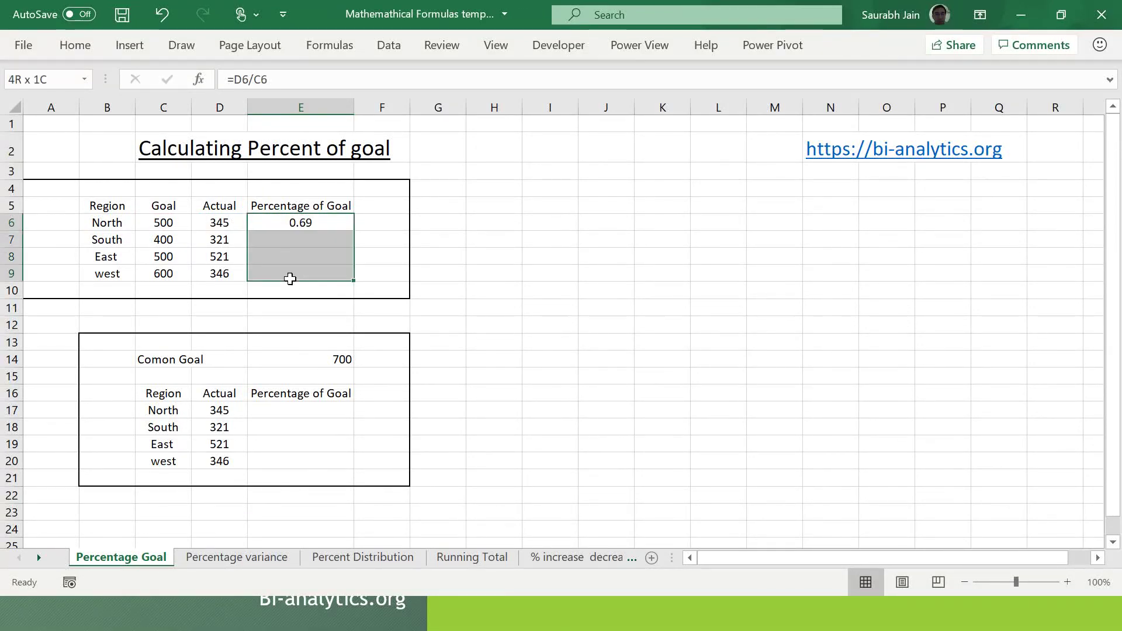
pyautogui.click(76, 45)
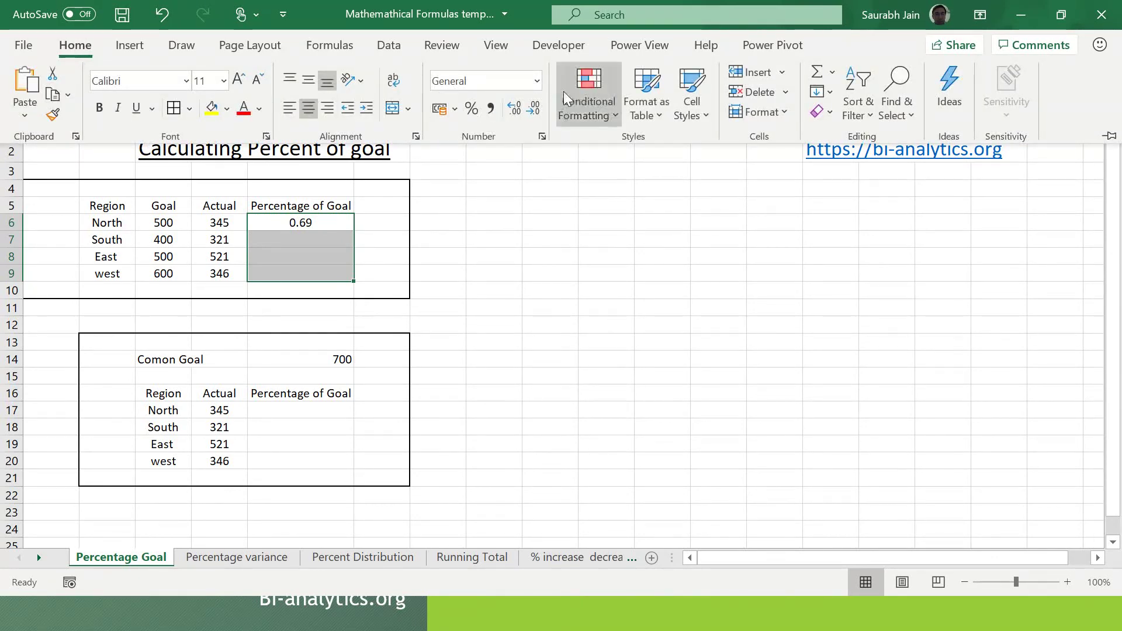
pyautogui.click(536, 80)
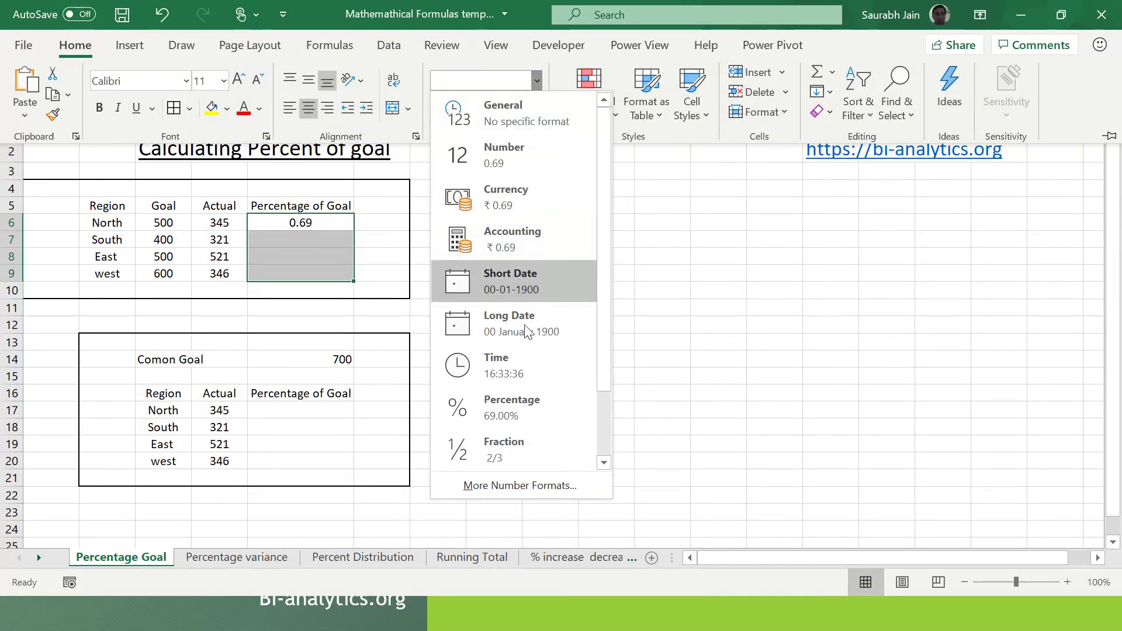
pyautogui.click(529, 409)
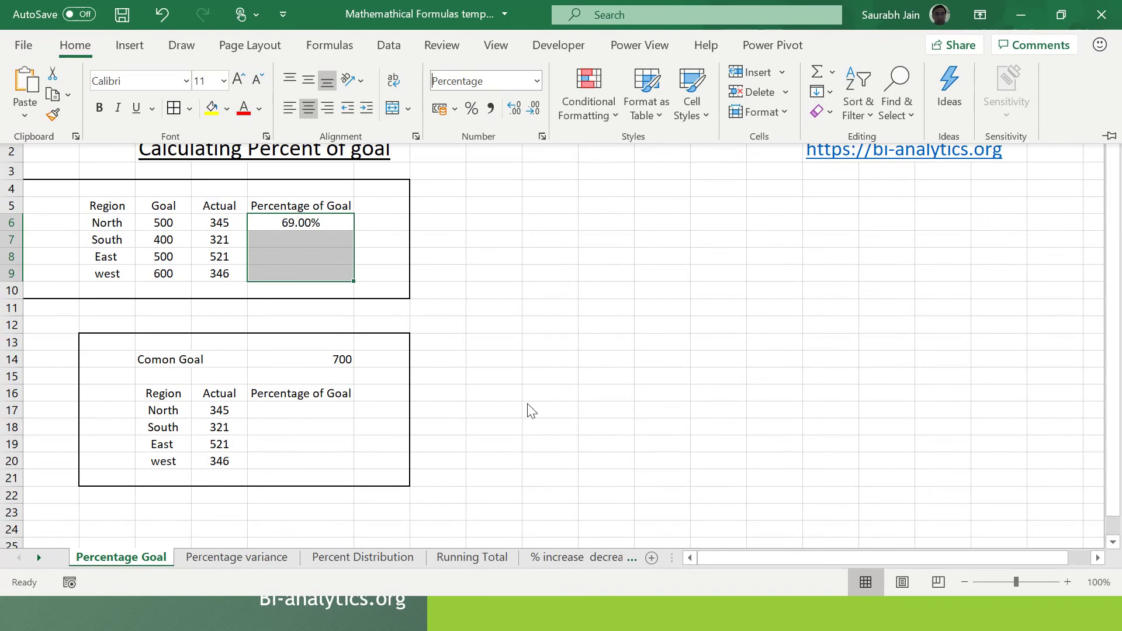
pyautogui.click(397, 255)
# Step: Fill North's percentage formula from E6 down through the west row in E9
pyautogui.click(309, 263)
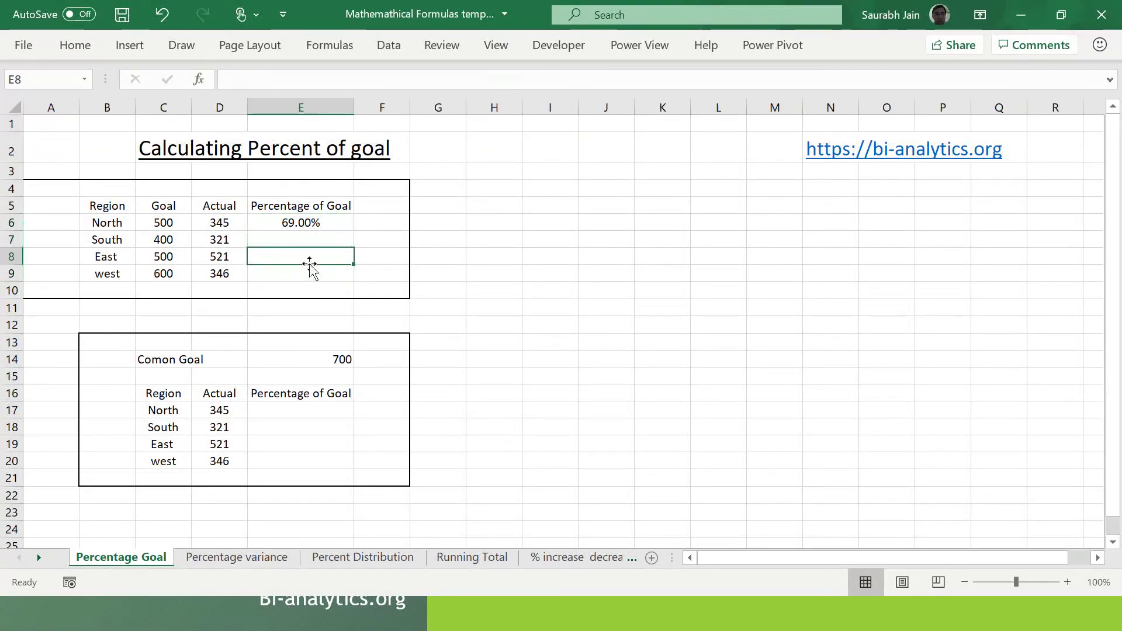
pyautogui.click(320, 222)
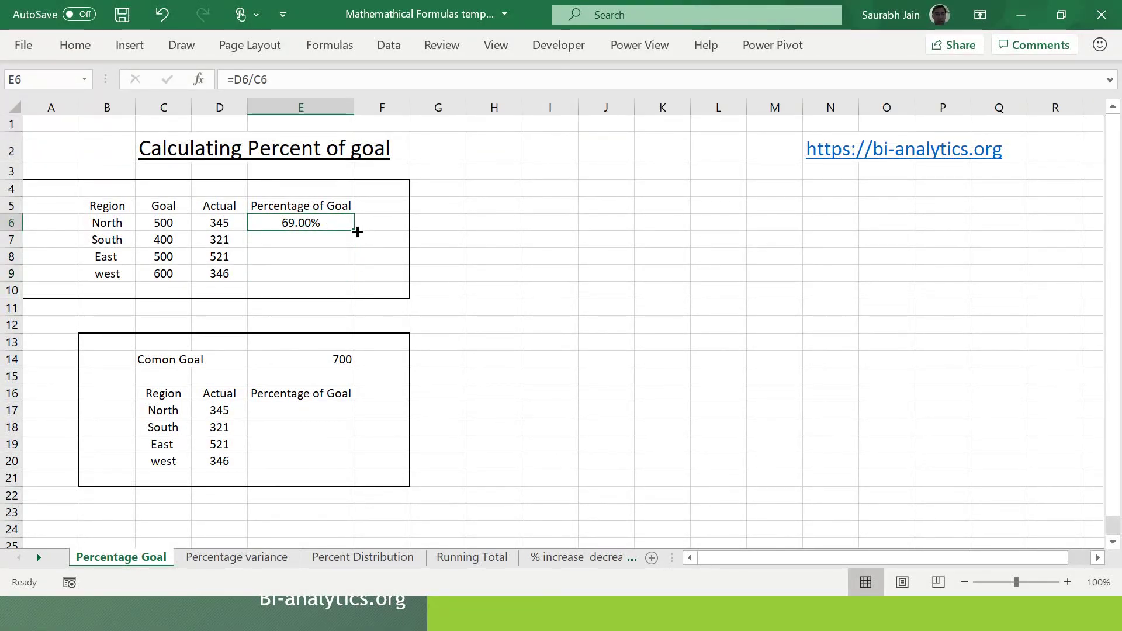
pyautogui.doubleClick(356, 232)
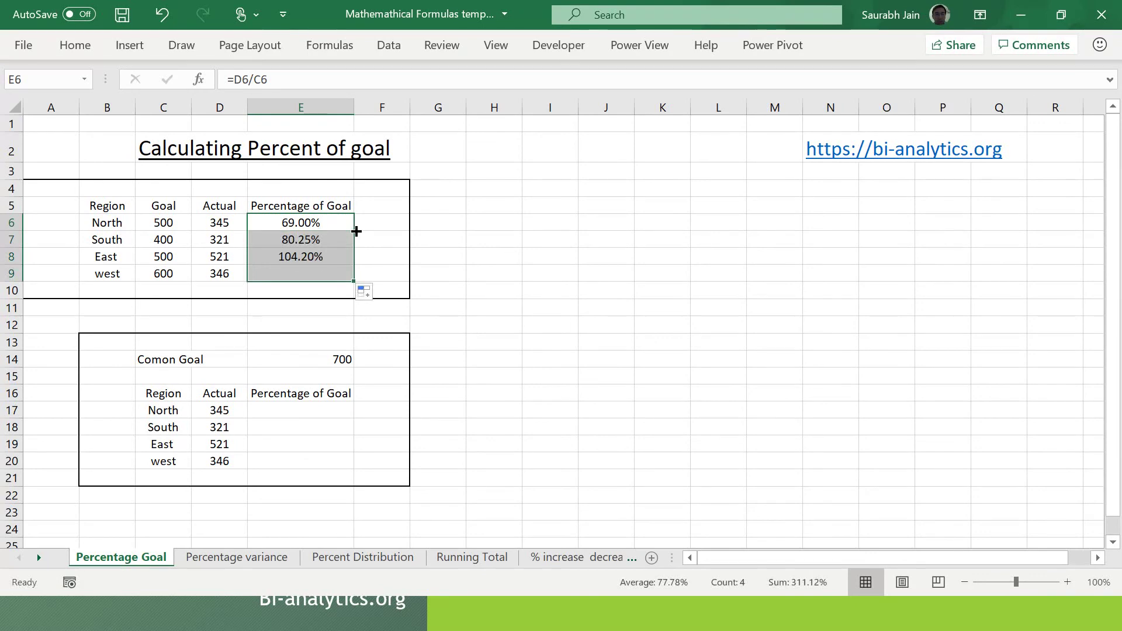
pyautogui.click(389, 269)
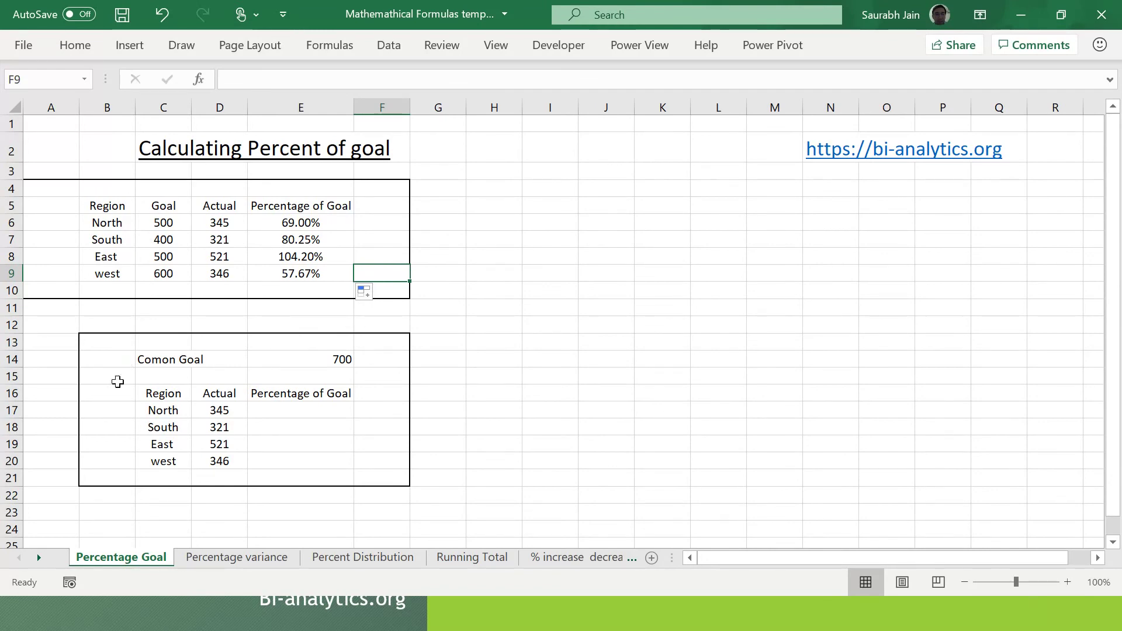
# Step: Compare the lower table's single common goal in E14 with the separate regional goals in the upper table
pyautogui.click(155, 361)
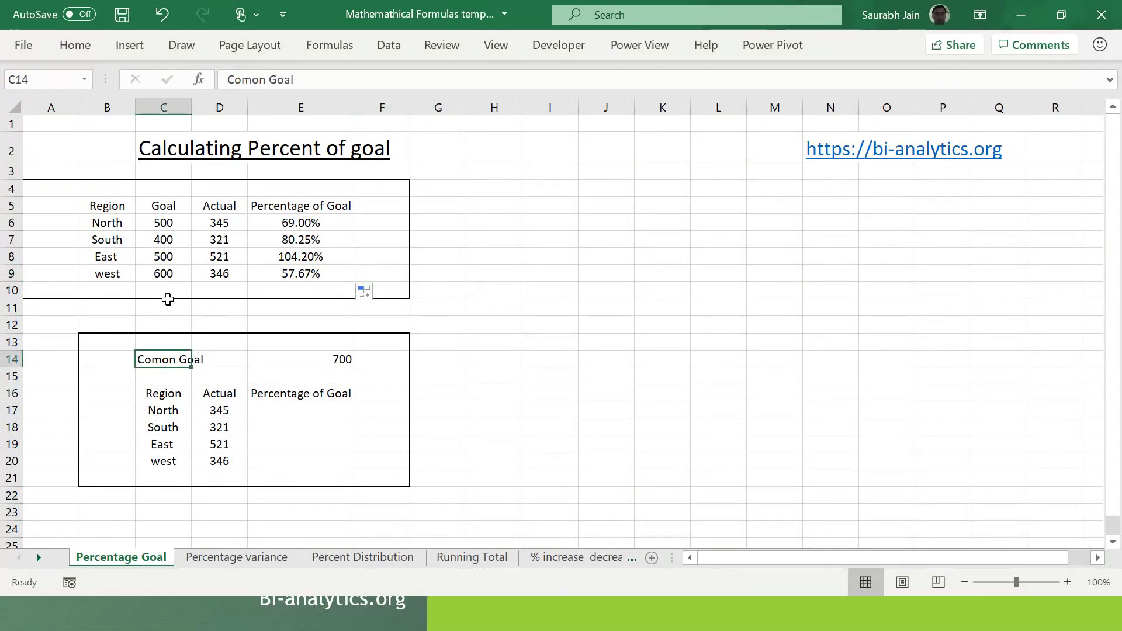
pyautogui.click(176, 239)
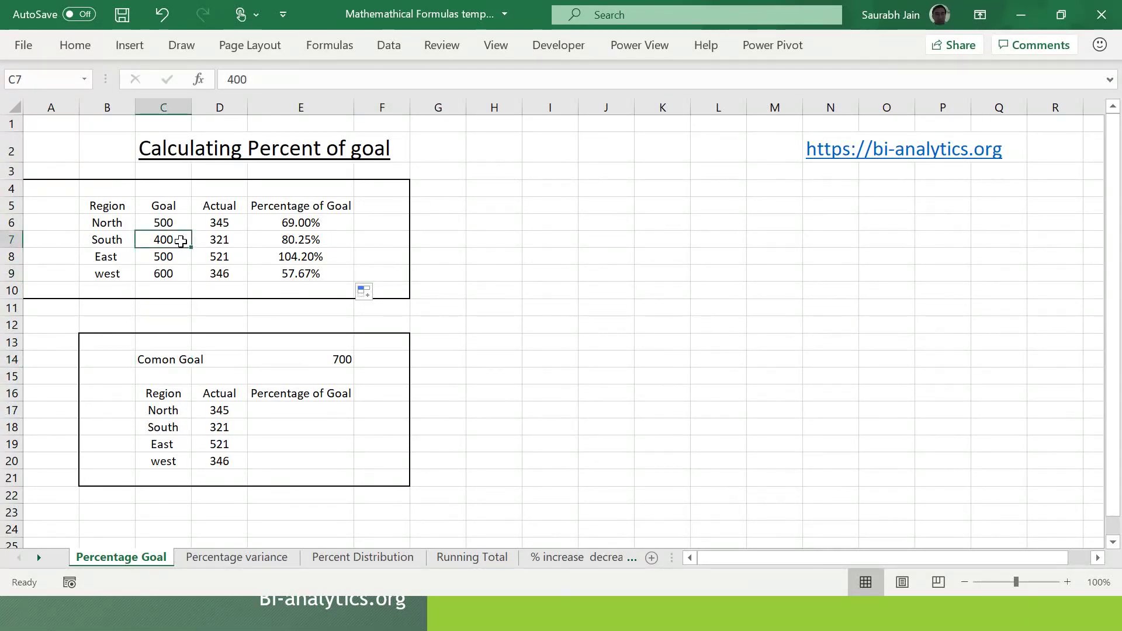
pyautogui.click(233, 222)
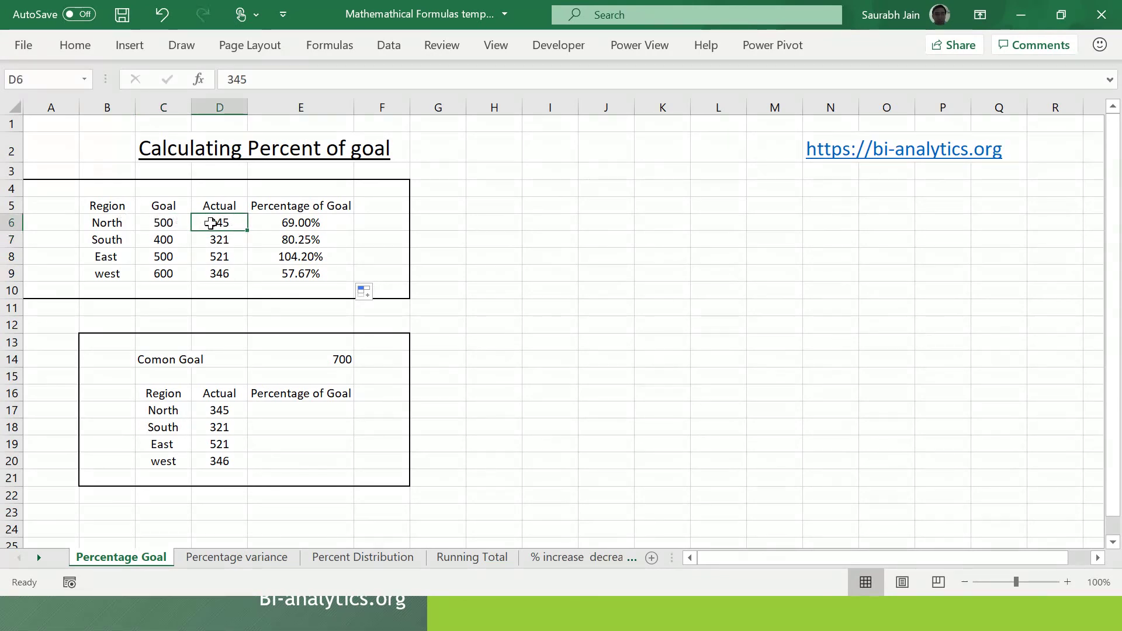
pyautogui.click(156, 224)
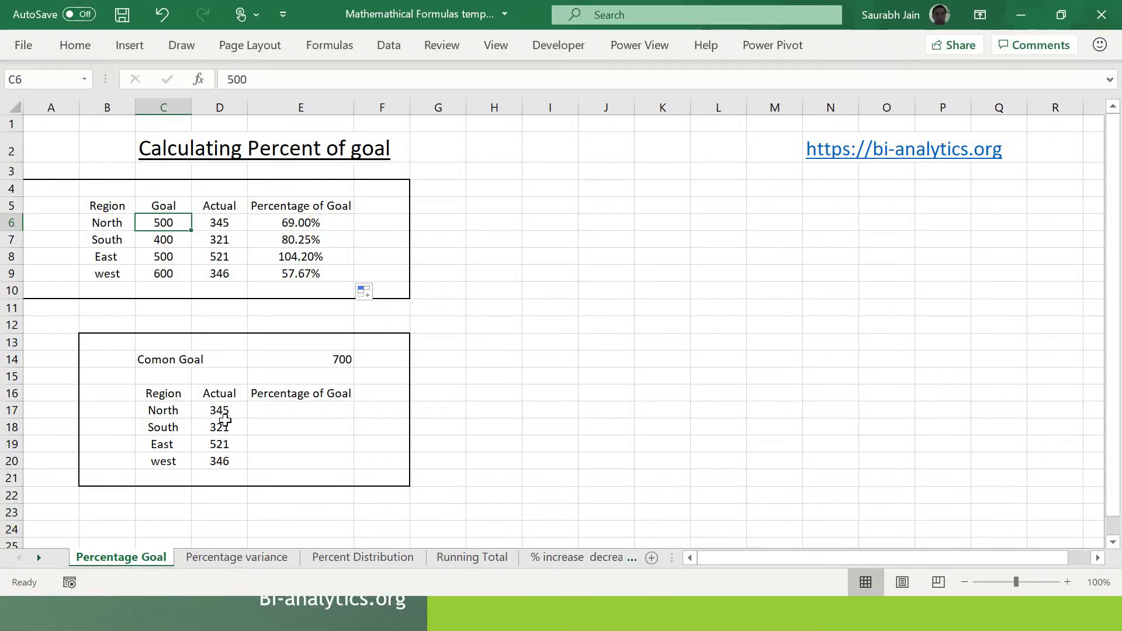
pyautogui.click(334, 358)
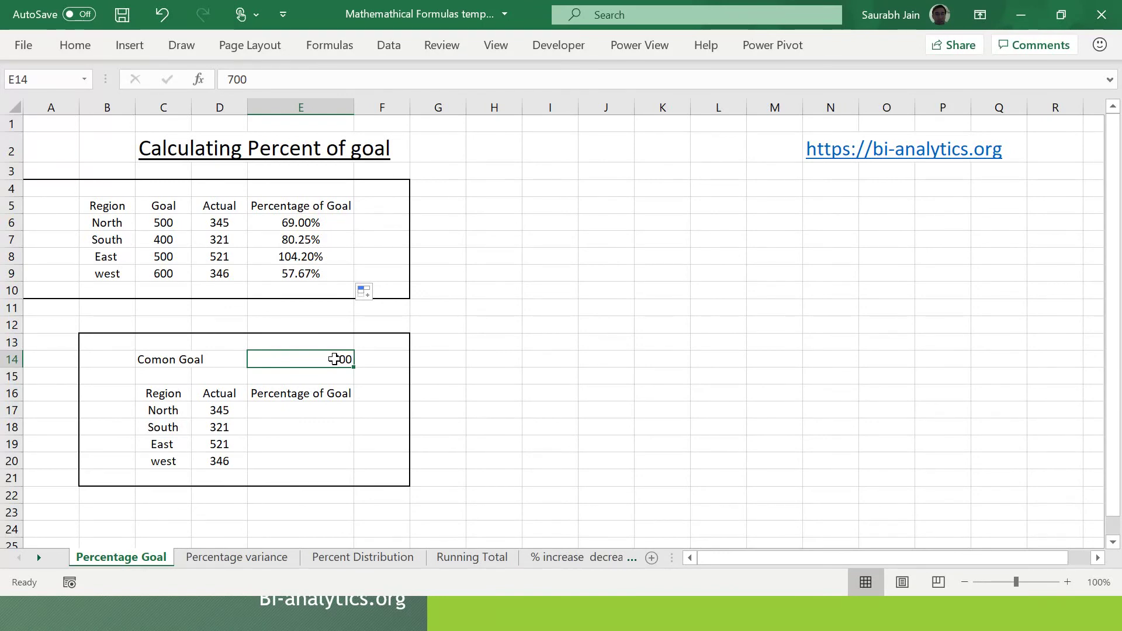
# Step: Calculate North's percentage of the common goal in E17 with =D17/$E$14, keeping the goal cell reference absolute
pyautogui.click(310, 415)
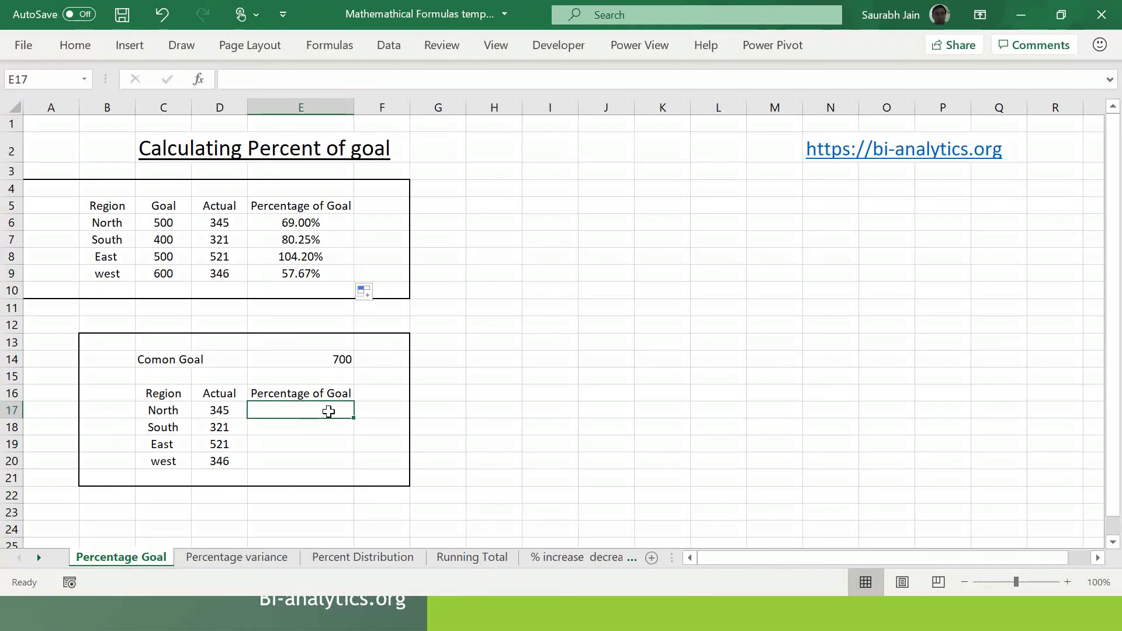
pyautogui.write('=')
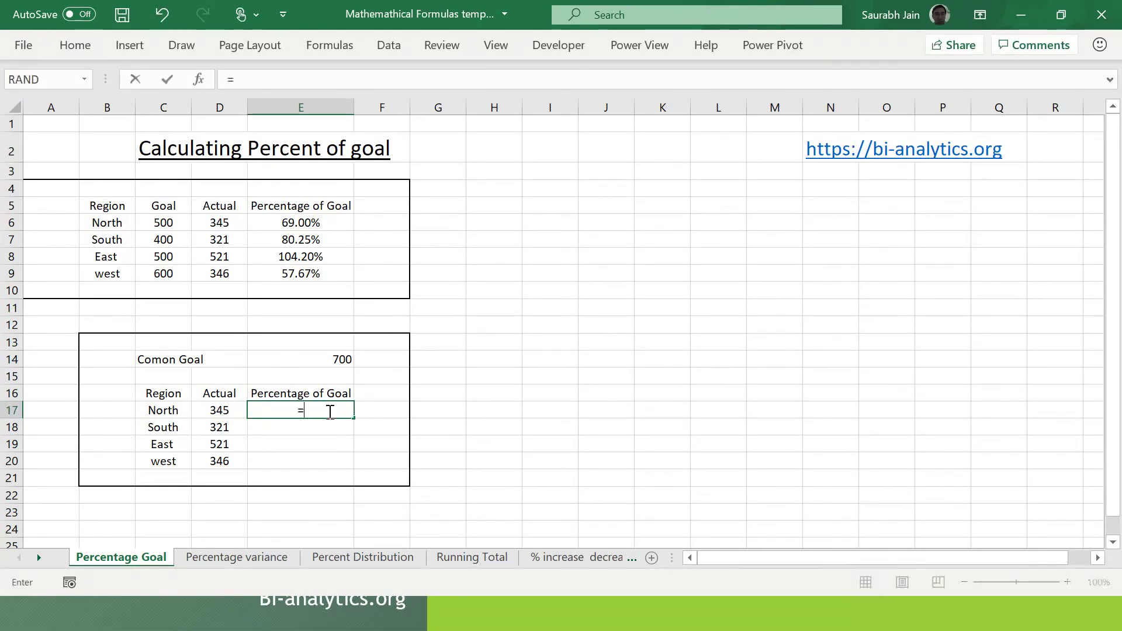
pyautogui.click(214, 411)
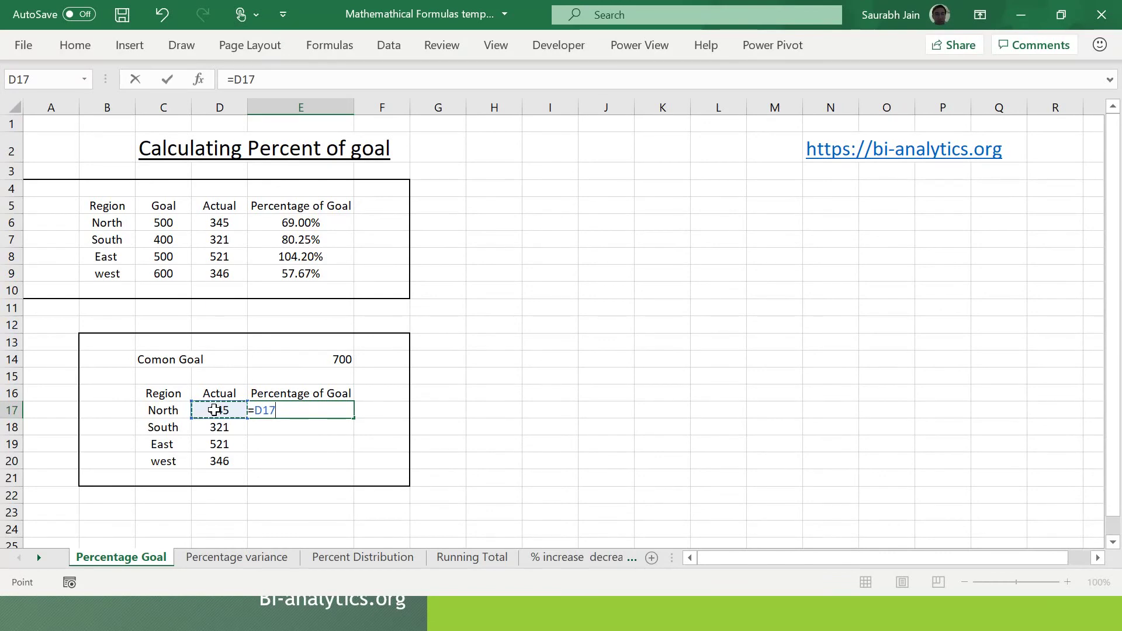
pyautogui.write('/')
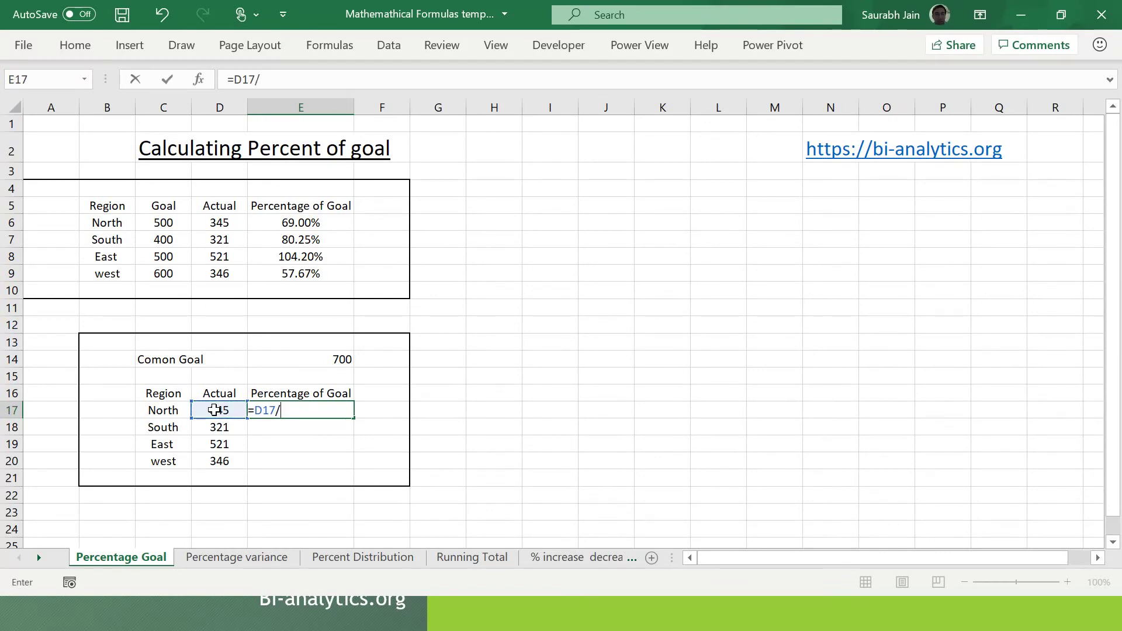
pyautogui.click(337, 359)
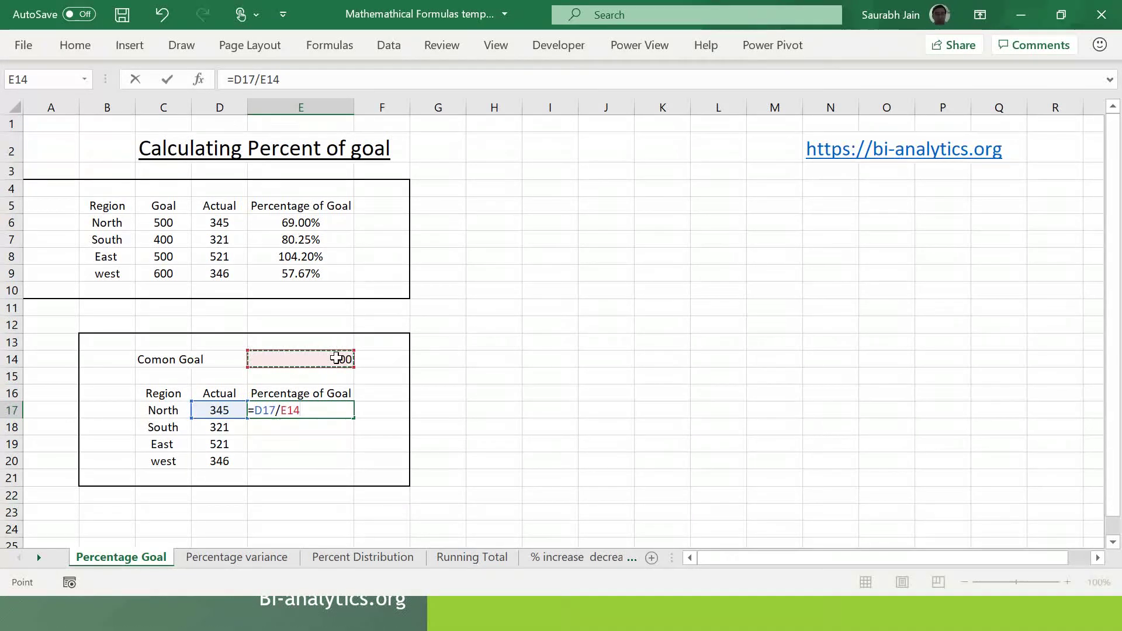
pyautogui.press('F4')
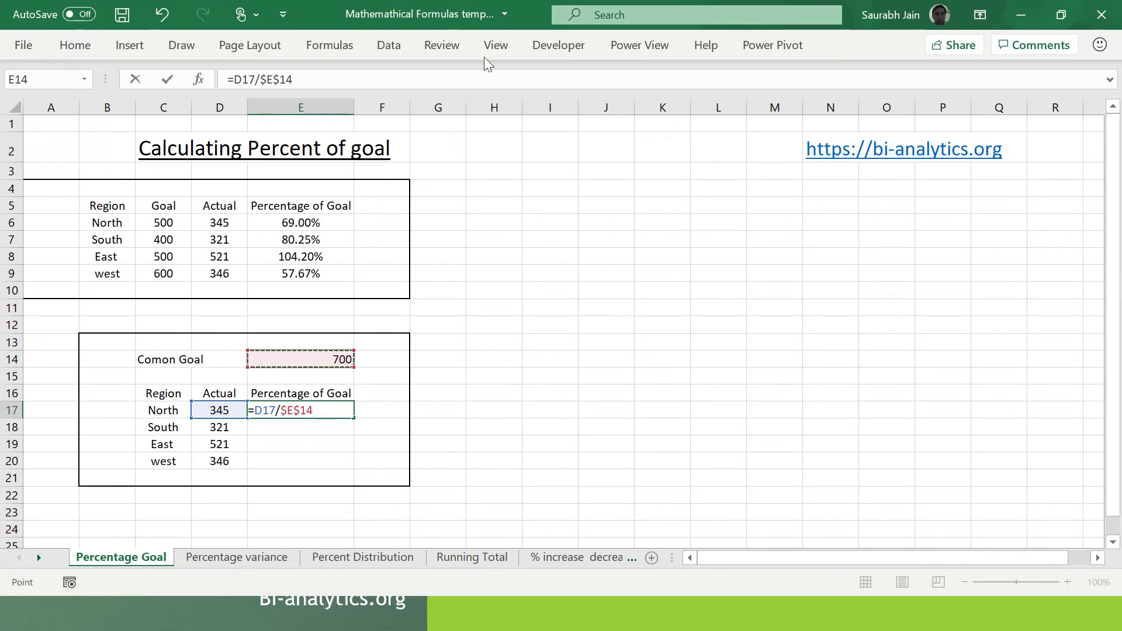
pyautogui.click(462, 76)
pyautogui.press('Return')
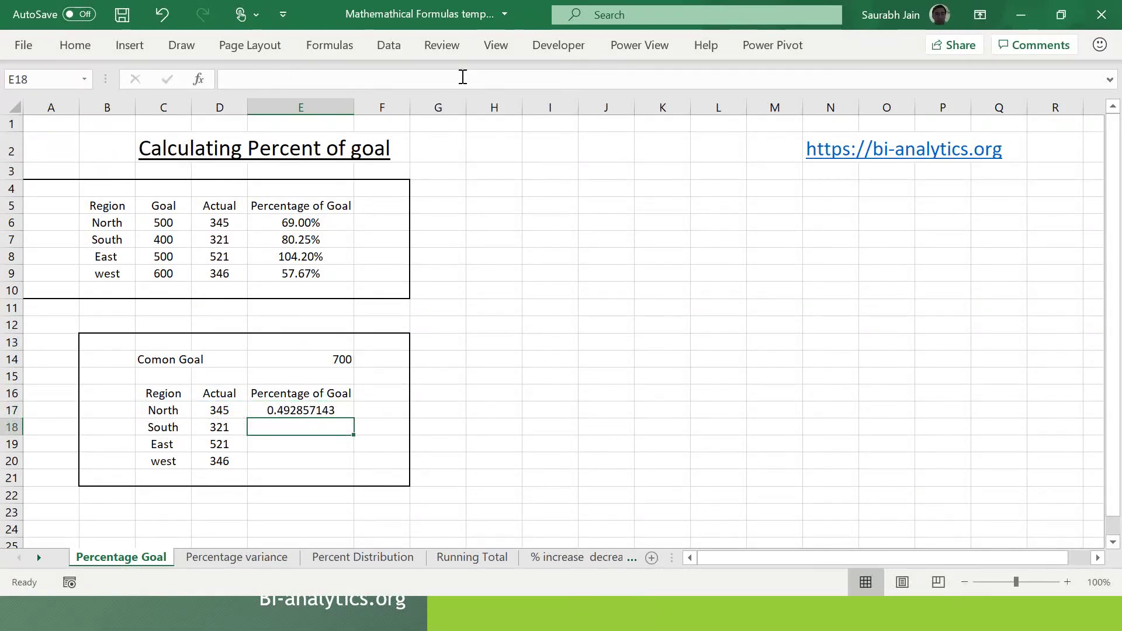
# Step: Fill the E17 formula down to the west row in E20 and format E17:E20 as Percentage
pyautogui.click(321, 412)
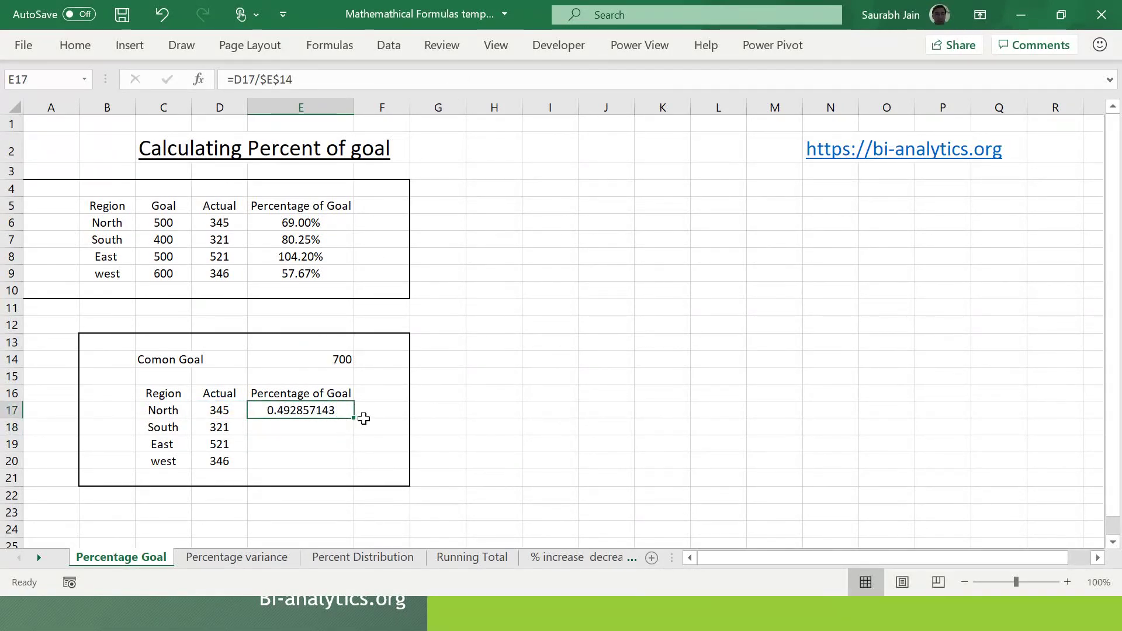
pyautogui.moveTo(356, 418); pyautogui.dragTo(356, 467)
pyautogui.click(330, 410)
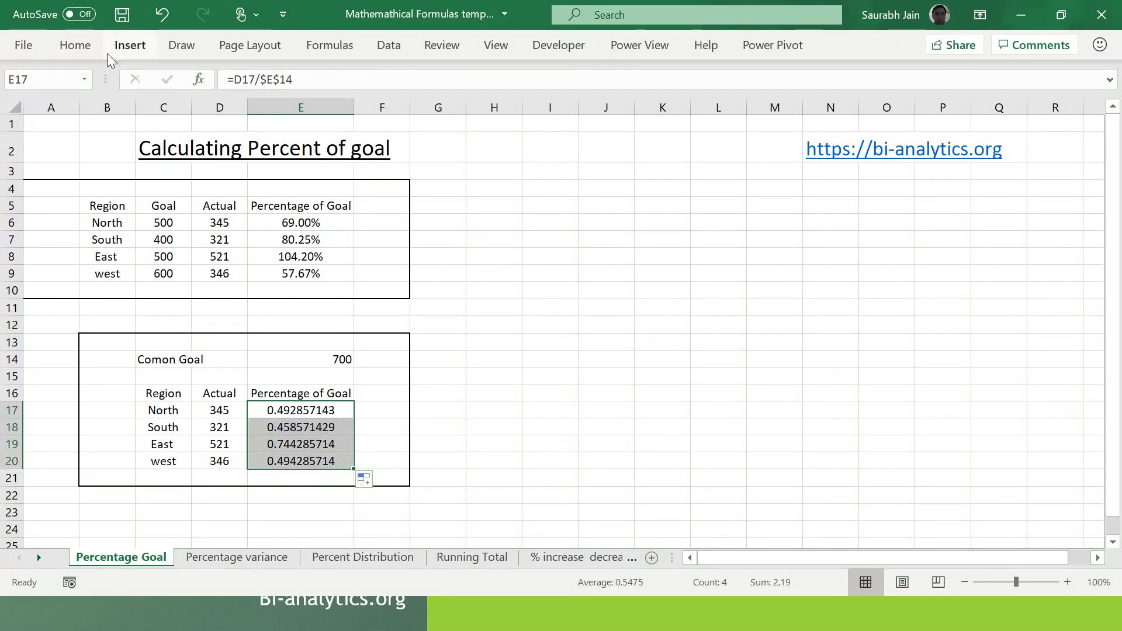
pyautogui.click(69, 49)
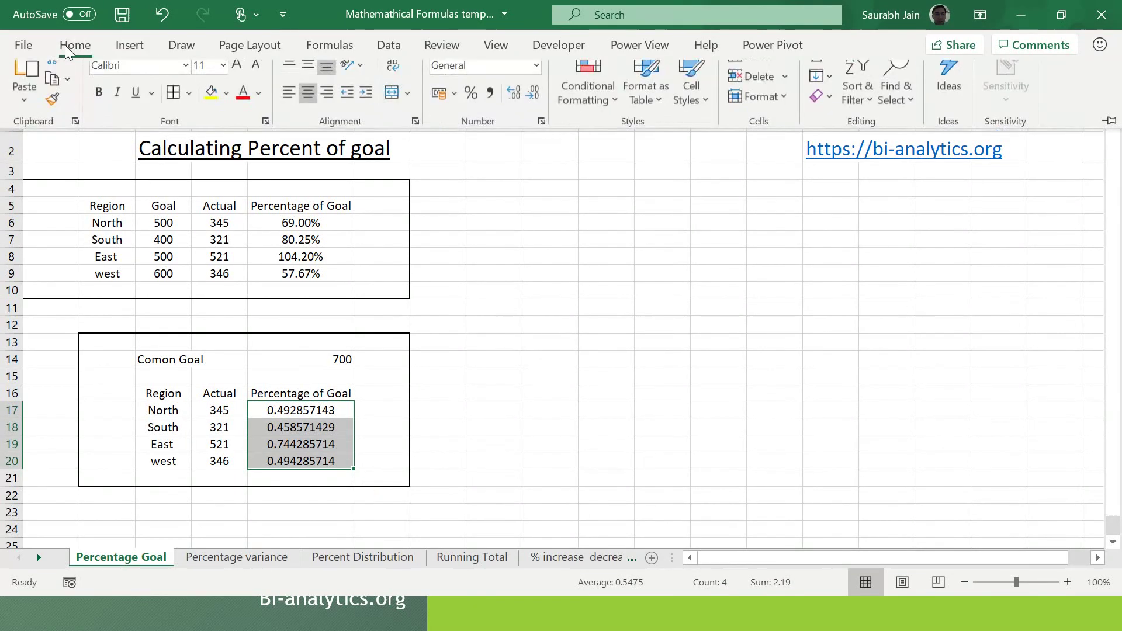
pyautogui.click(536, 82)
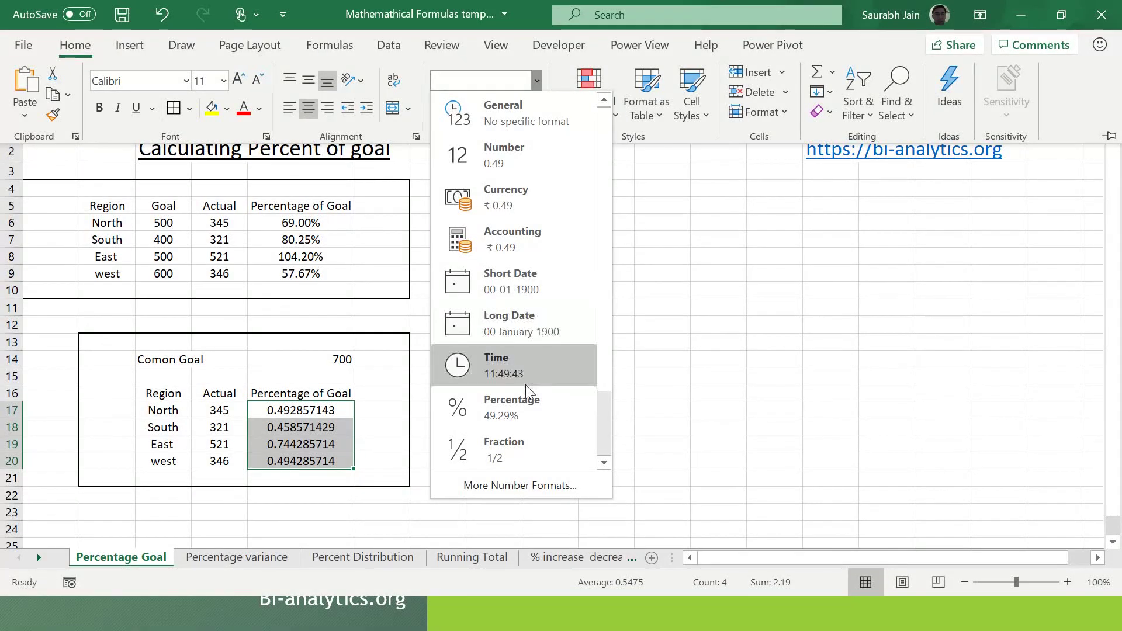
pyautogui.click(524, 403)
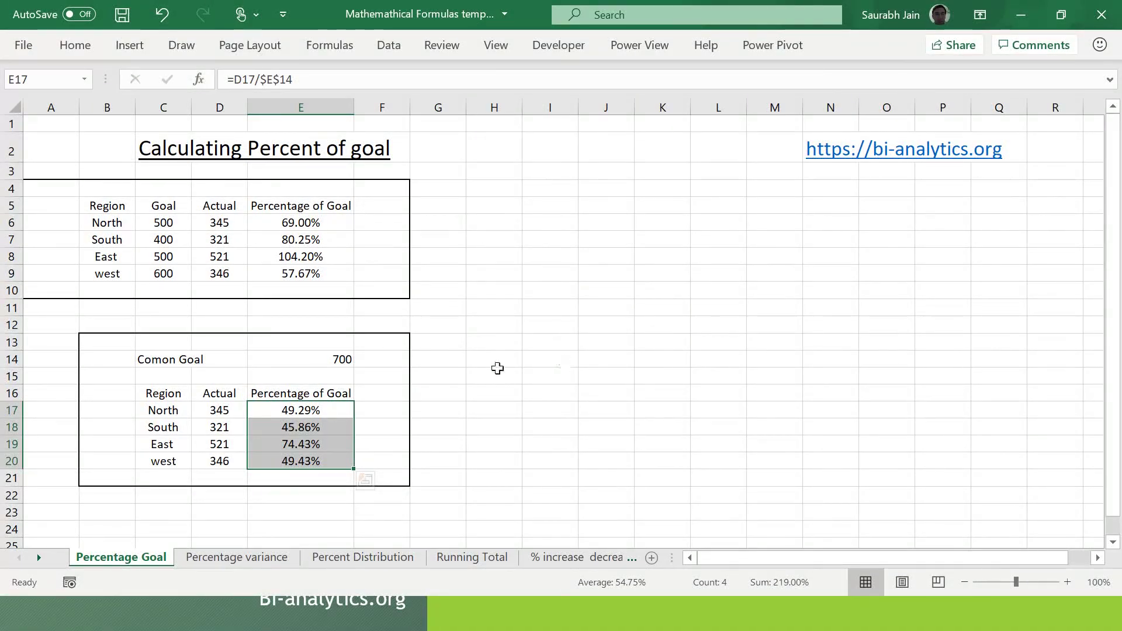
# Step: Open the Percentage variance worksheet
pyautogui.click(432, 337)
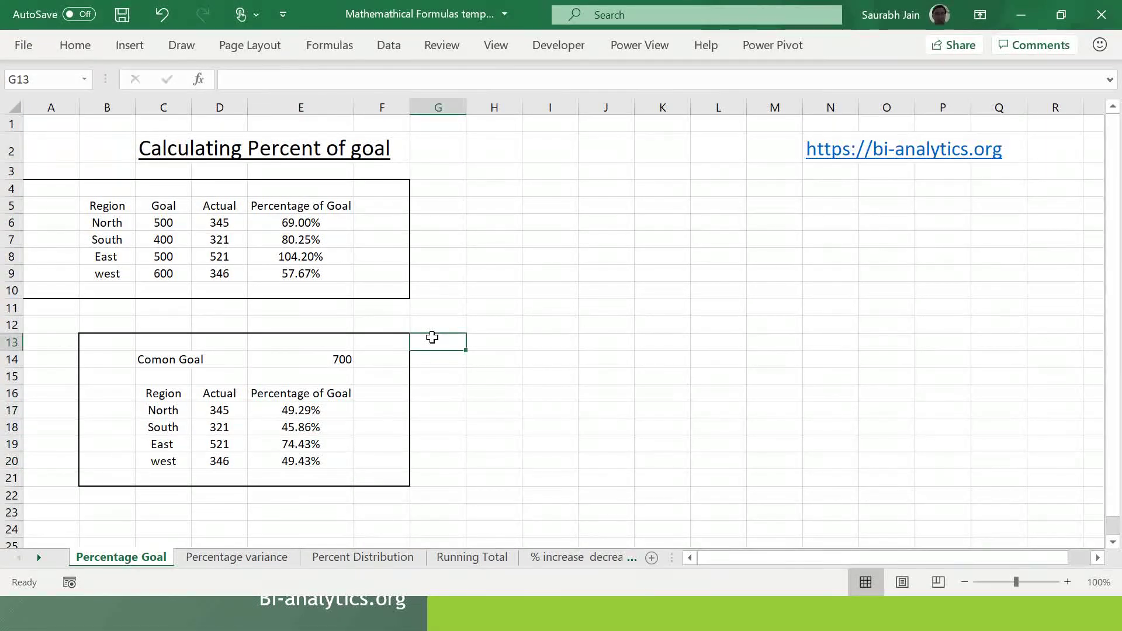
pyautogui.click(259, 559)
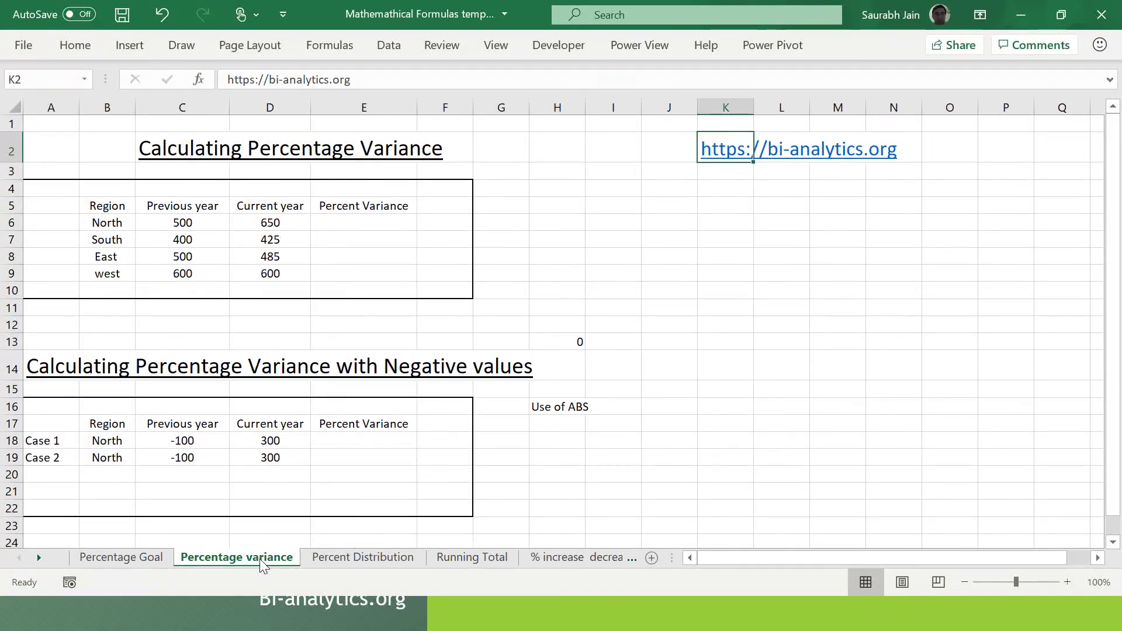
pyautogui.click(562, 251)
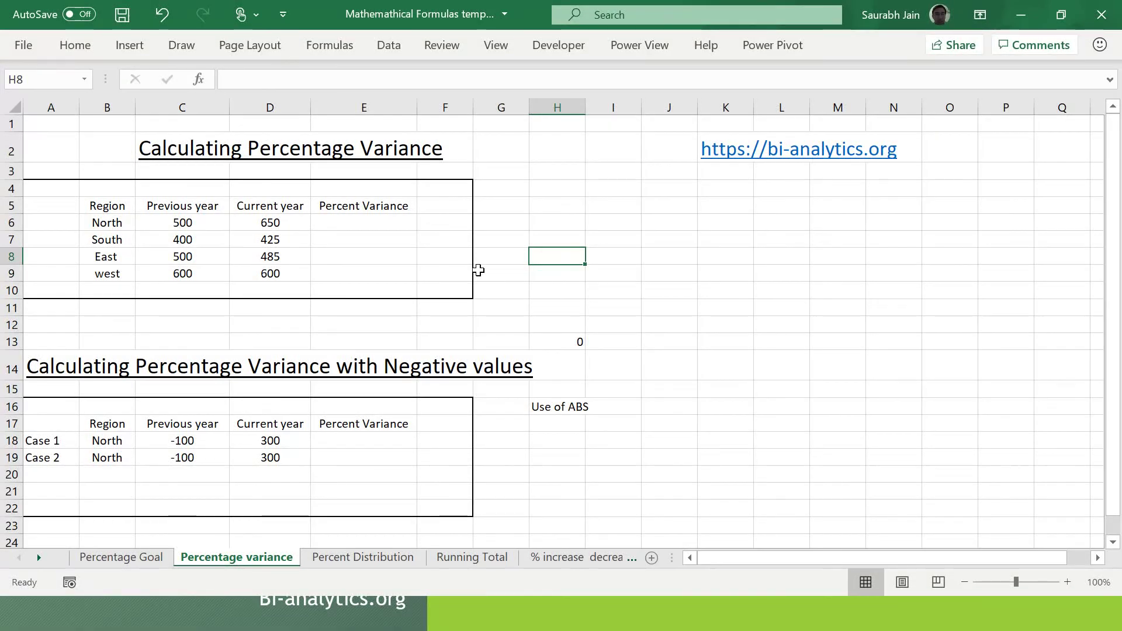
# Step: Calculate North's percent variance in E6 with the formula =(D6-C6)/D6
pyautogui.click(367, 222)
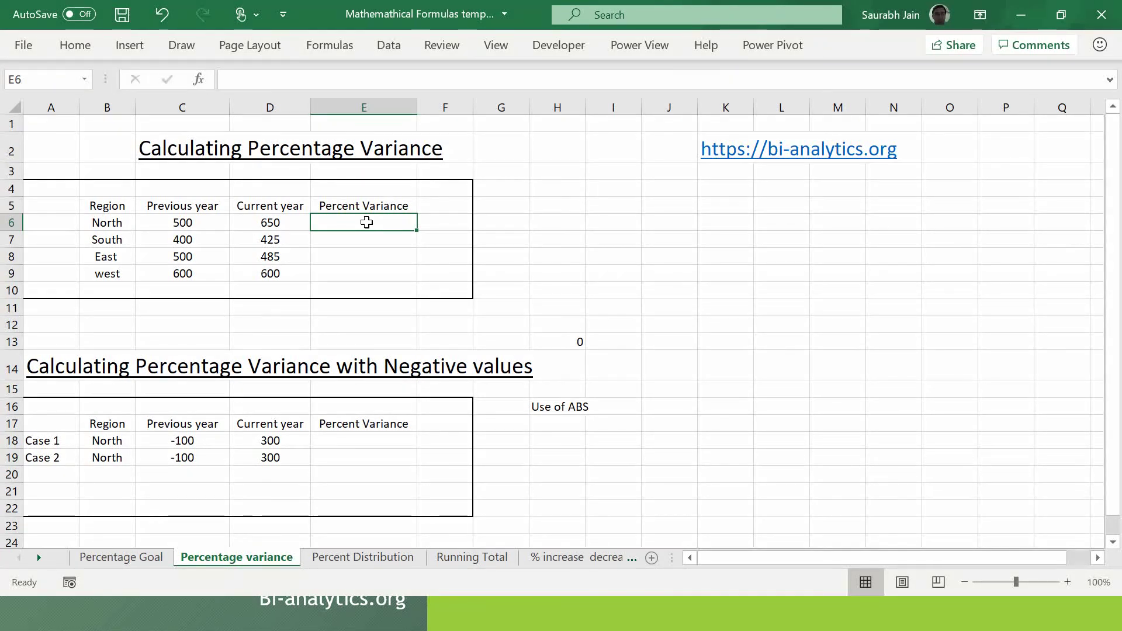
pyautogui.write('=')
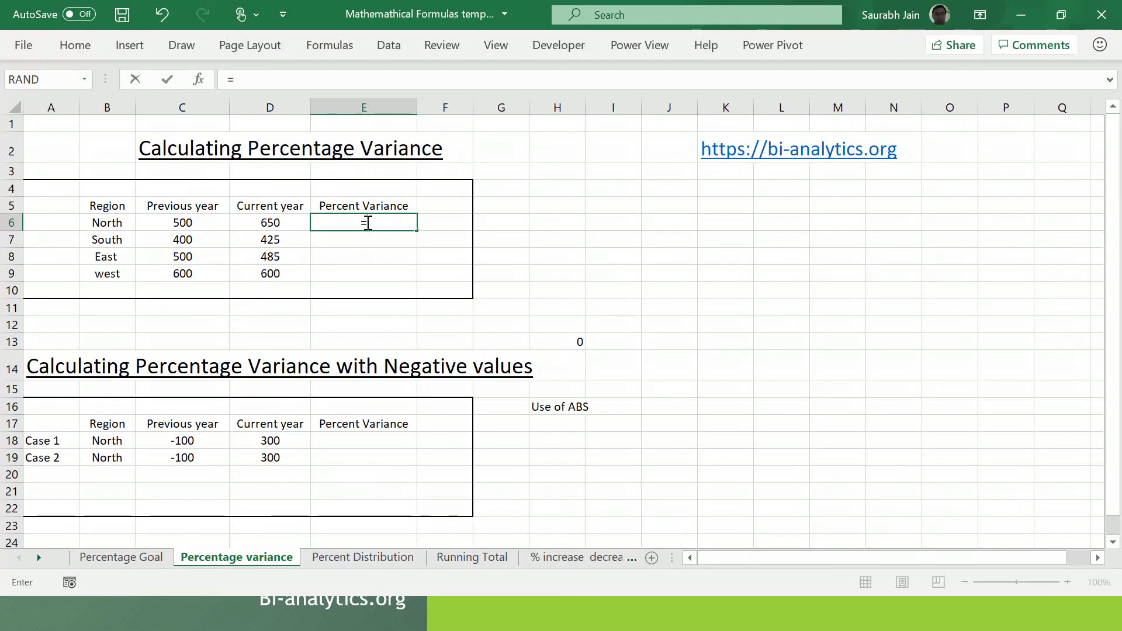
pyautogui.write('(')
pyautogui.click(264, 223)
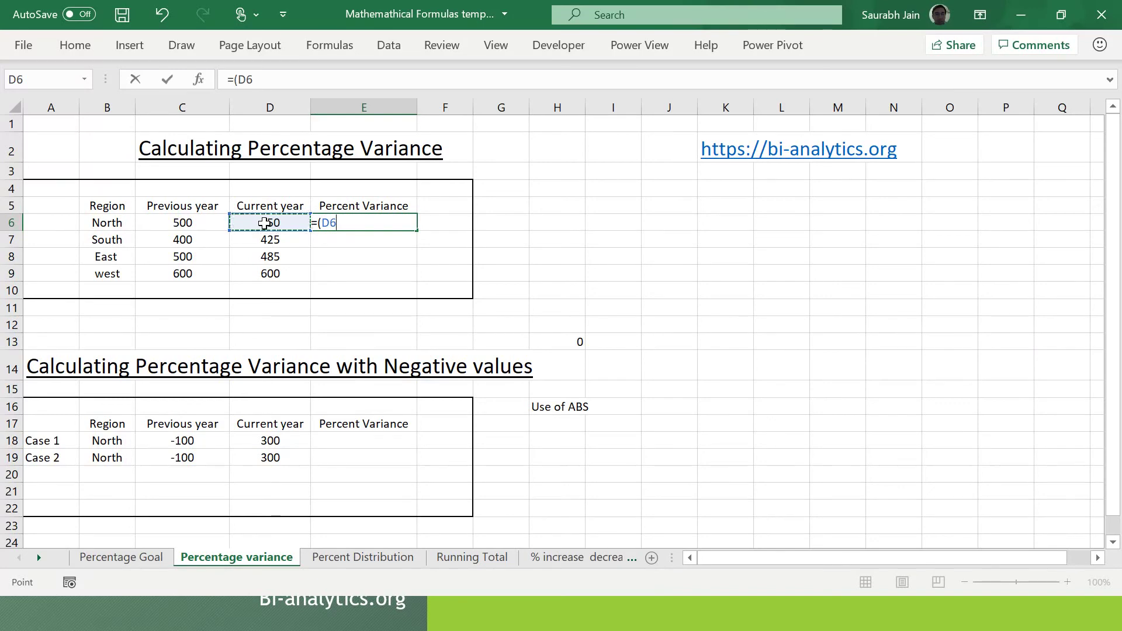
pyautogui.write('-')
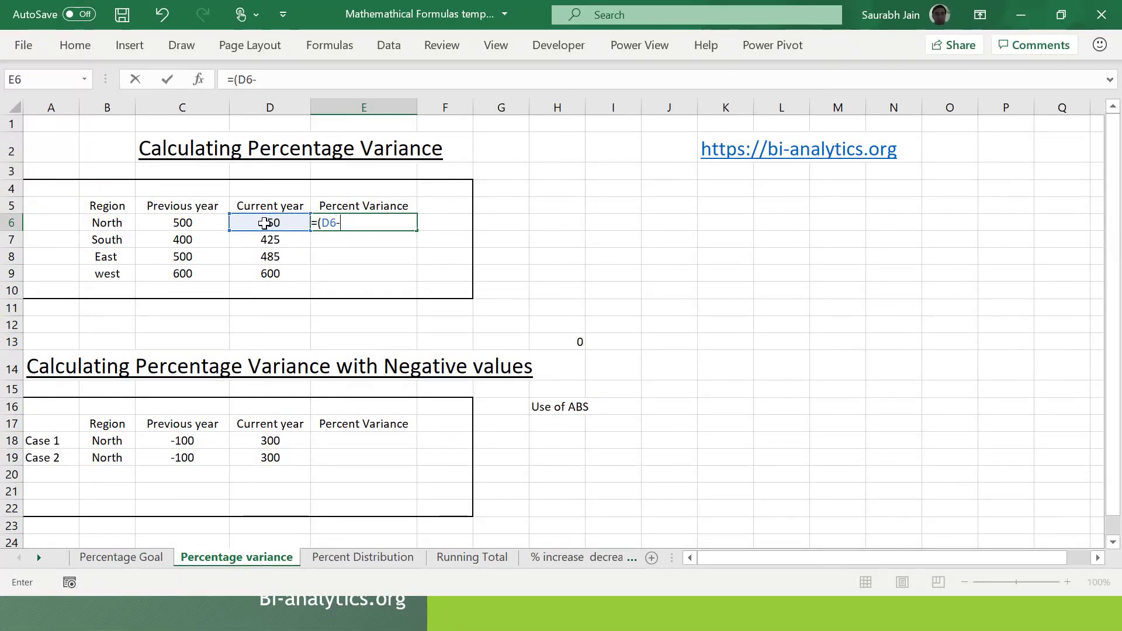
pyautogui.click(193, 223)
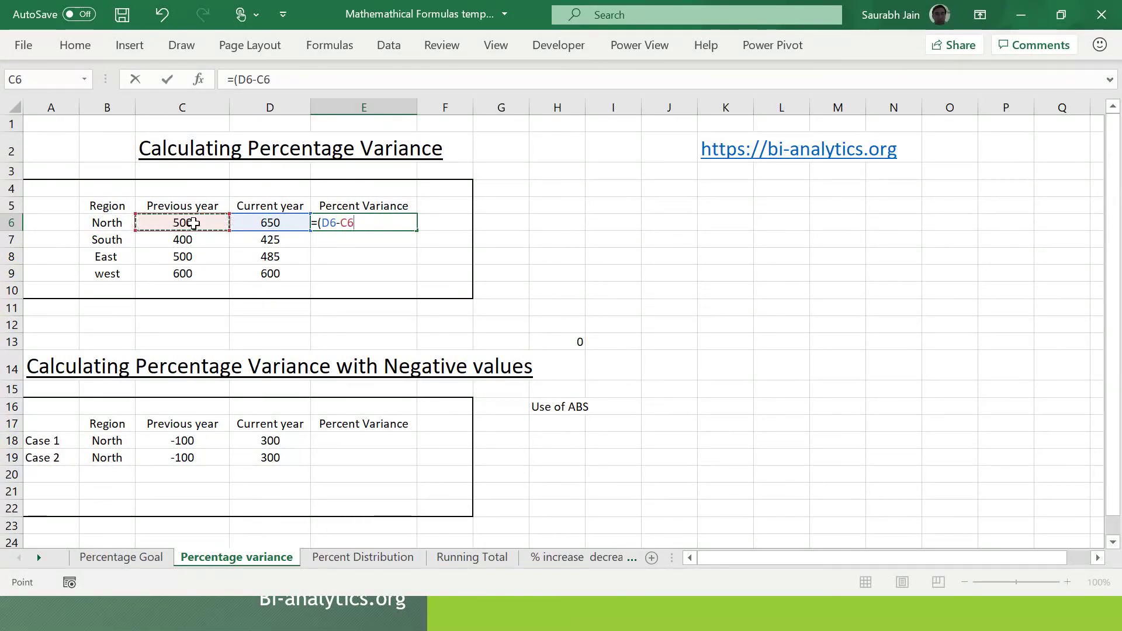
pyautogui.write(')')
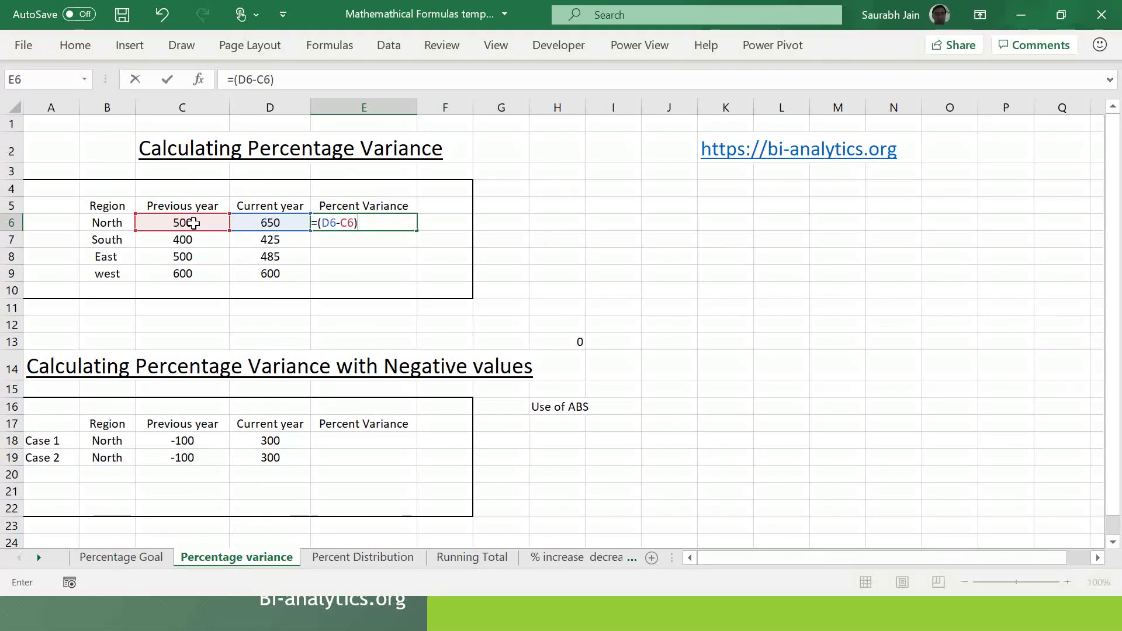
pyautogui.write('/')
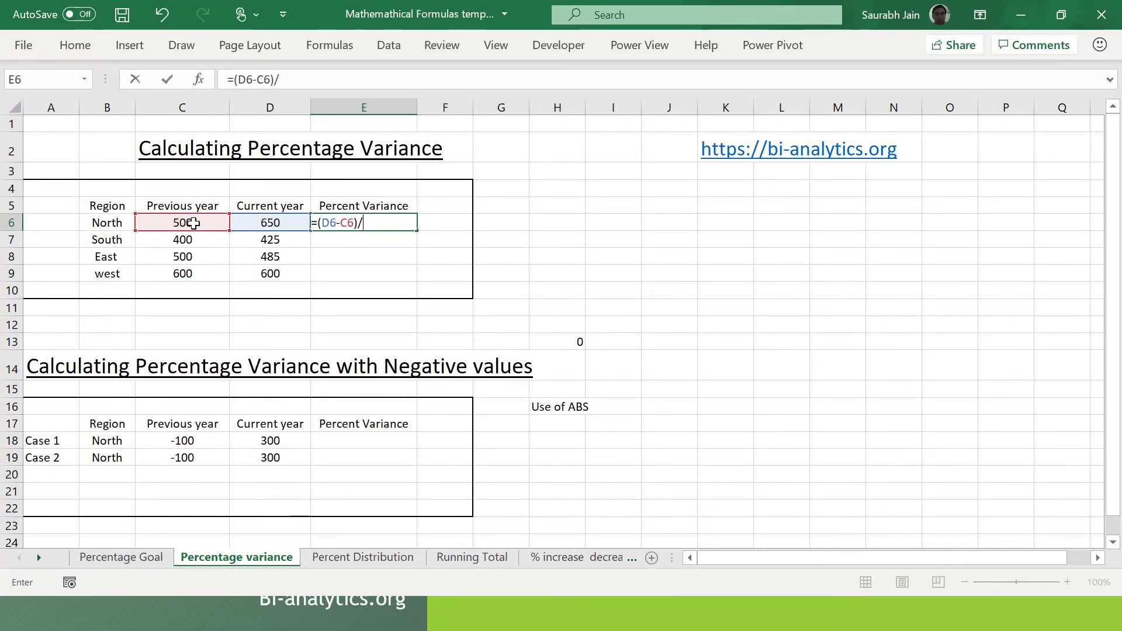
pyautogui.click(274, 223)
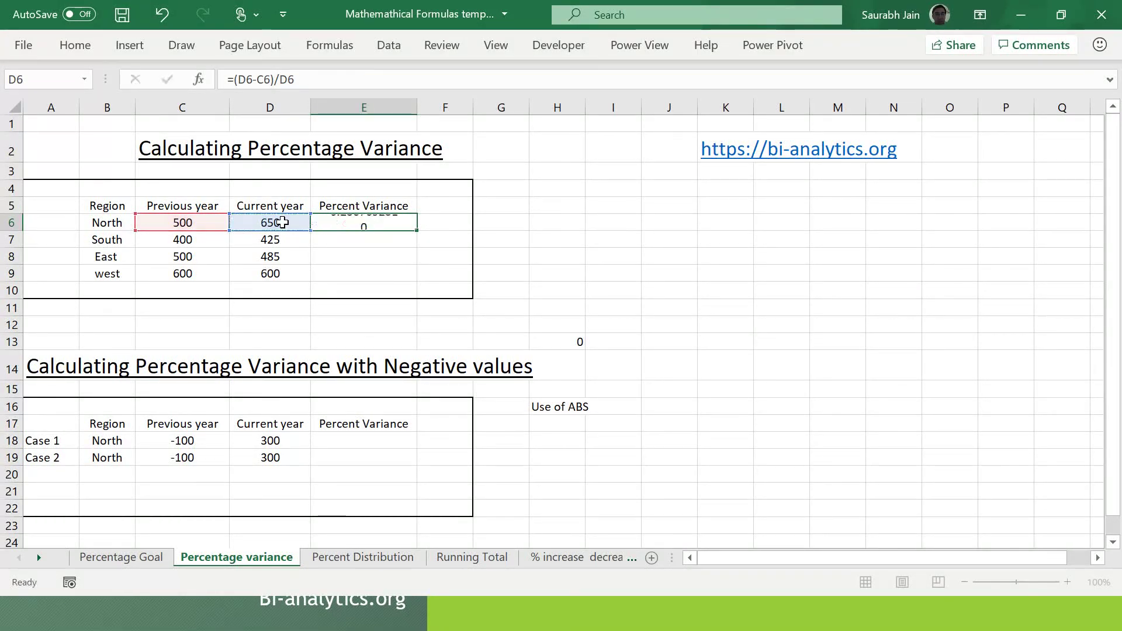
pyautogui.press('Return')
# Step: Format North's variance in E6 as Percentage and fill the formula down to the west row in E9
pyautogui.click(369, 223)
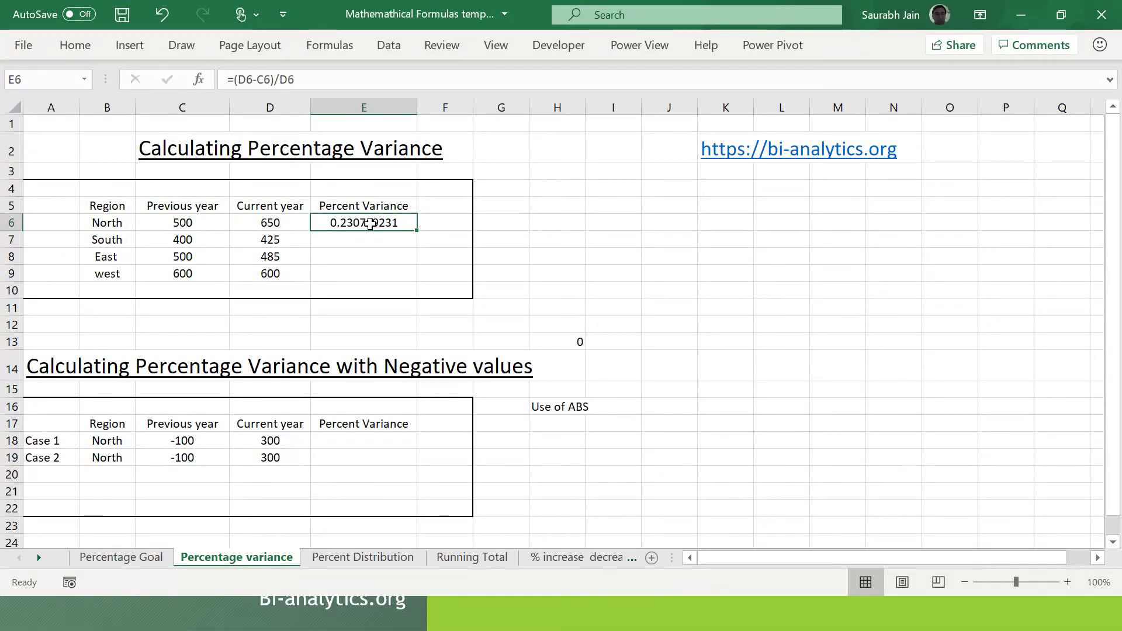
pyautogui.click(75, 47)
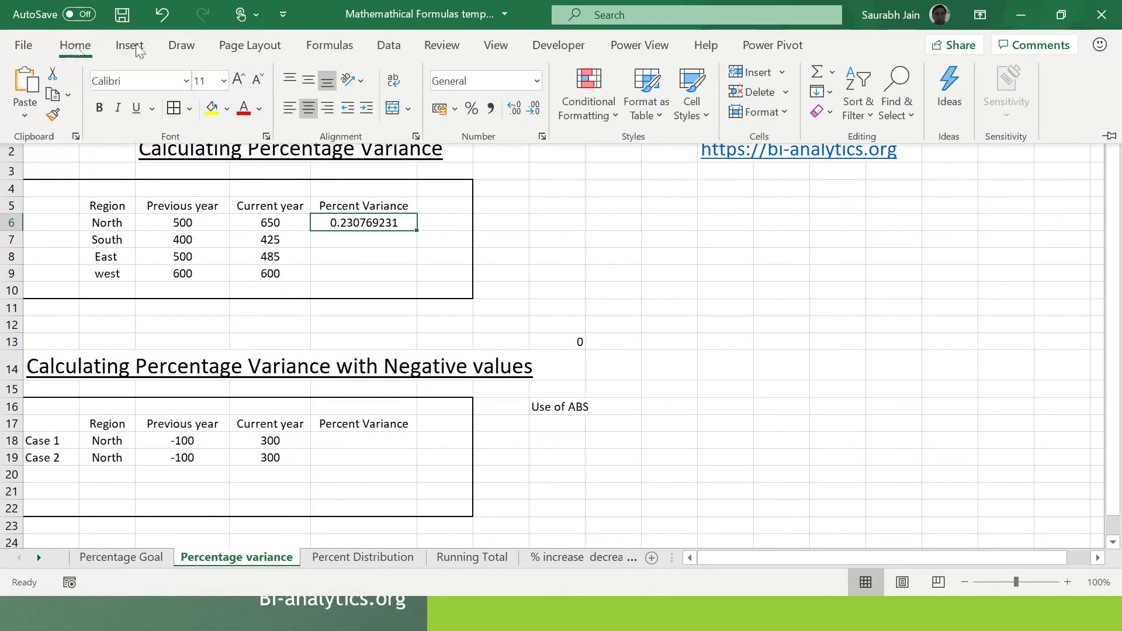
pyautogui.click(538, 80)
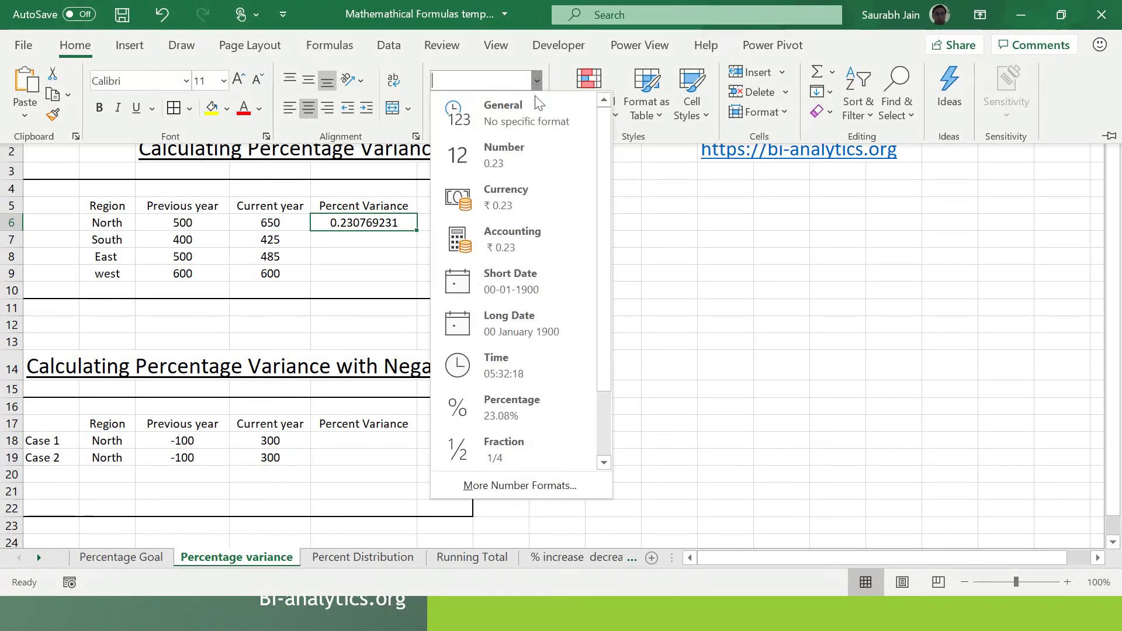
pyautogui.click(549, 406)
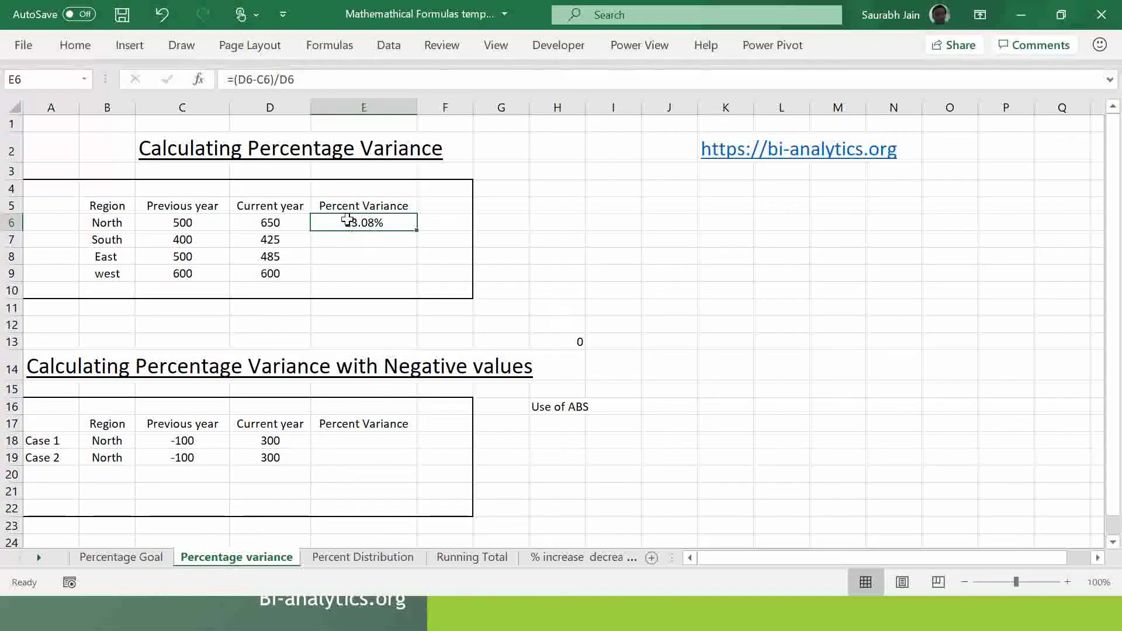
pyautogui.doubleClick(419, 230)
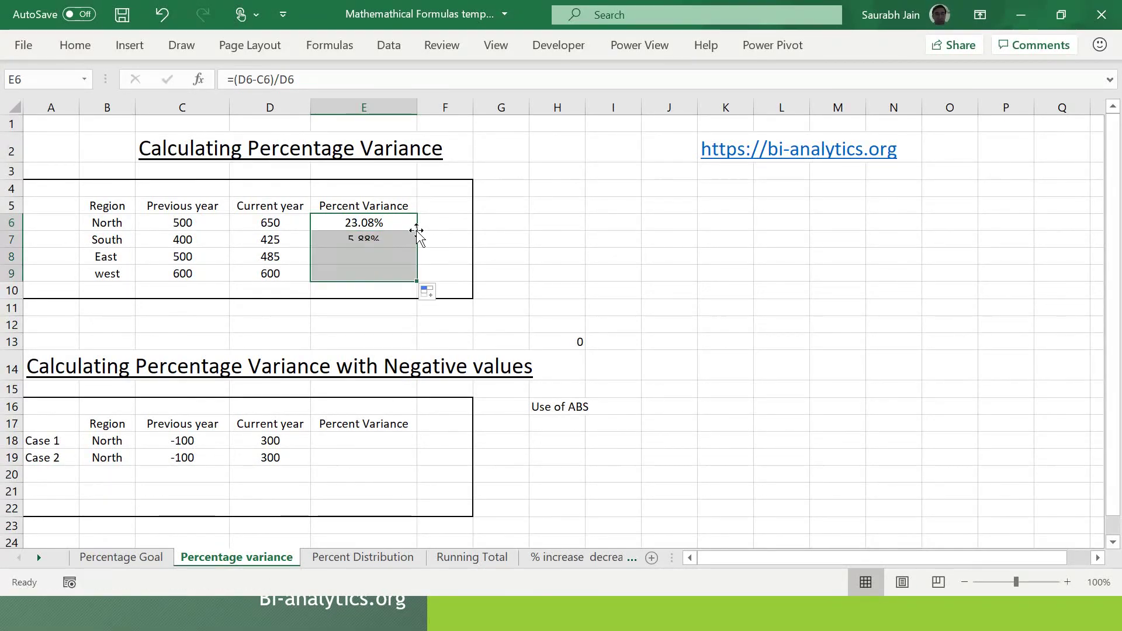
pyautogui.click(562, 255)
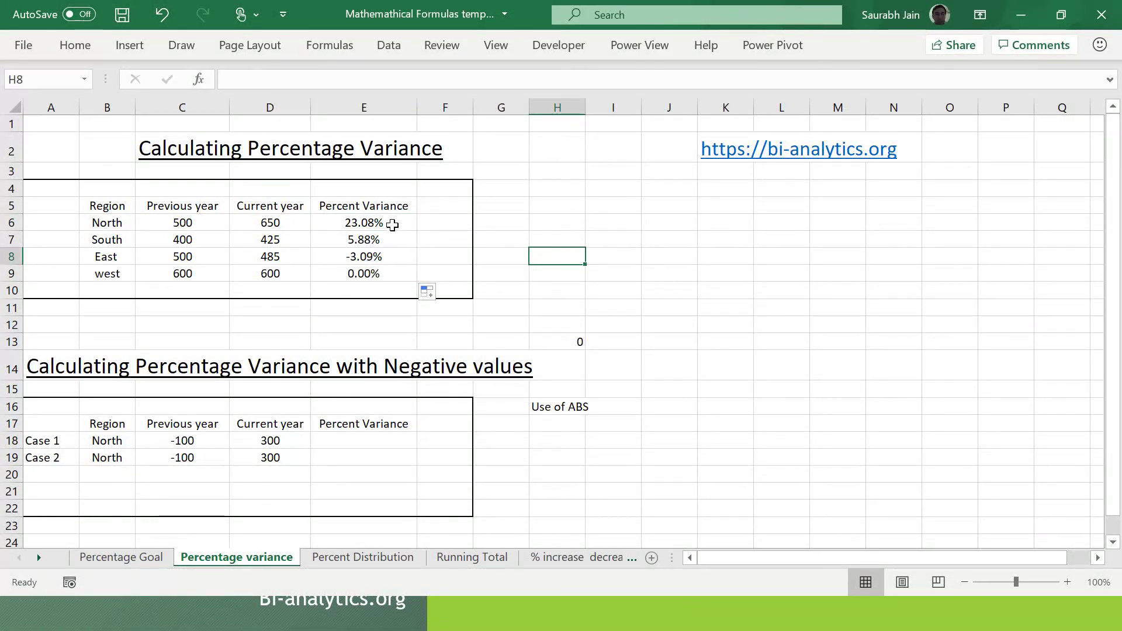
# Step: Review the percent variance of each region in E6:E9, checking the East row's result and formula
pyautogui.click(392, 225)
pyautogui.press('Down')
pyautogui.press('Down')
pyautogui.press('Down')
pyautogui.press('Down')
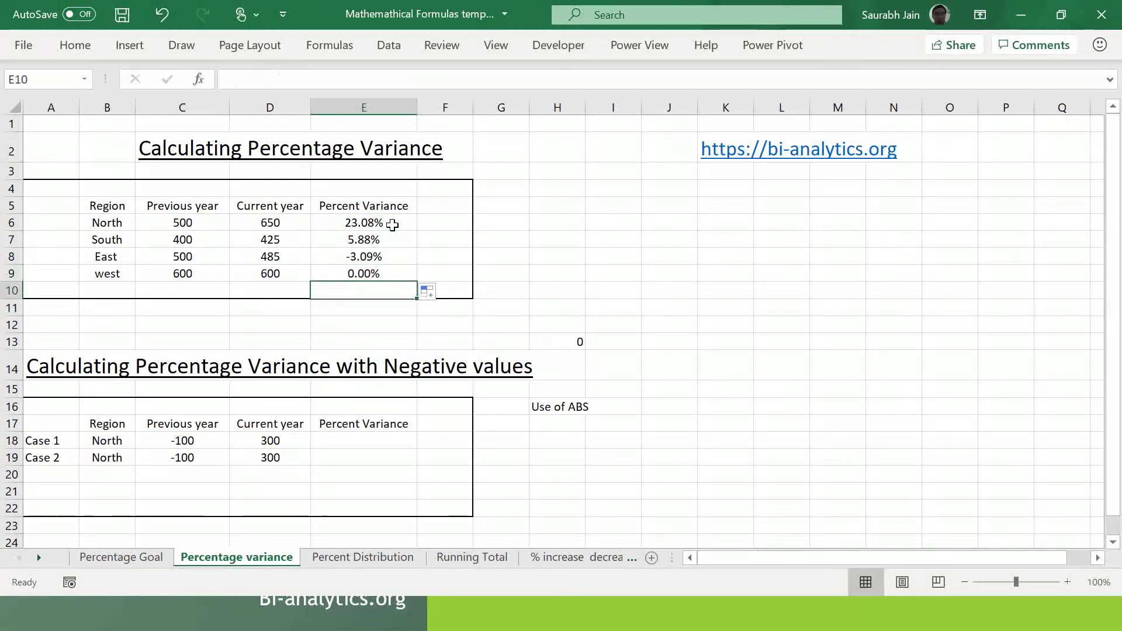
pyautogui.press('Up')
pyautogui.press('Up')
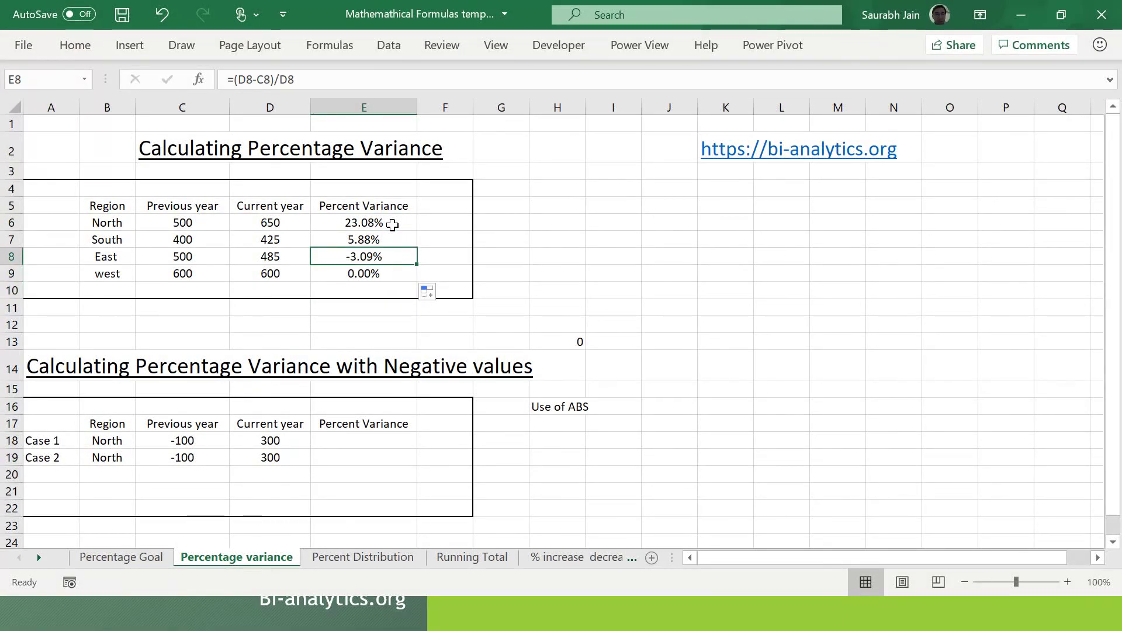
pyautogui.click(528, 212)
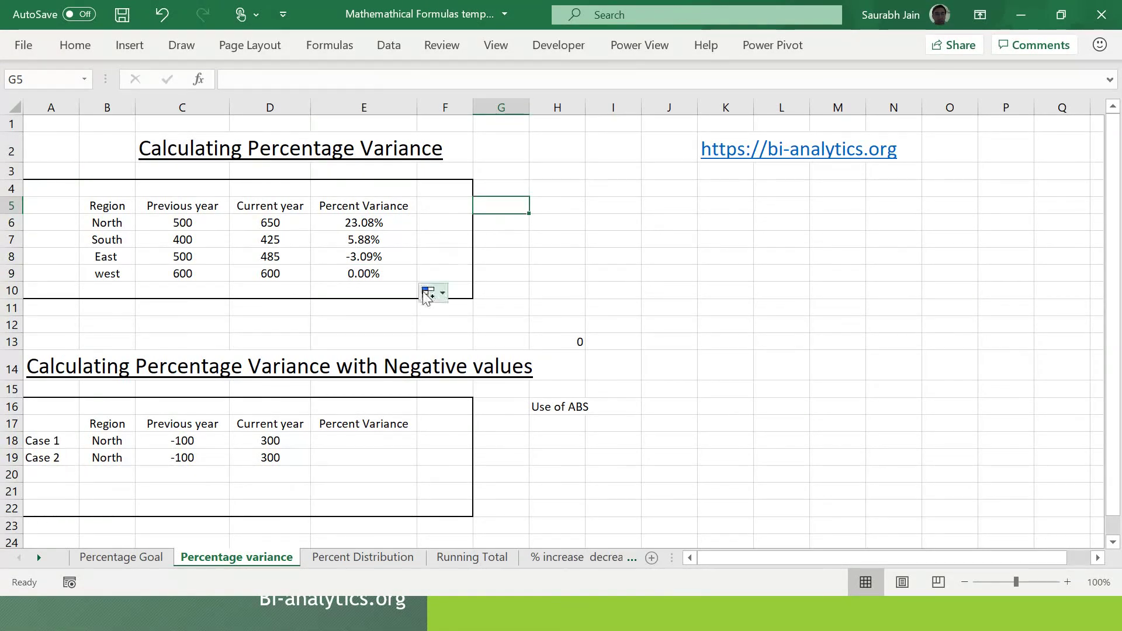
# Step: Examine the negative values table, including Case 1's previous-year value in C18 and current-year value in D18
pyautogui.click(395, 333)
pyautogui.press('Down')
pyautogui.press('Down')
pyautogui.press('Down')
pyautogui.press('Down')
pyautogui.press('Down')
pyautogui.press('Down')
pyautogui.press('Down')
pyautogui.press('Down')
pyautogui.press('Down')
pyautogui.press('Down')
pyautogui.press('Down')
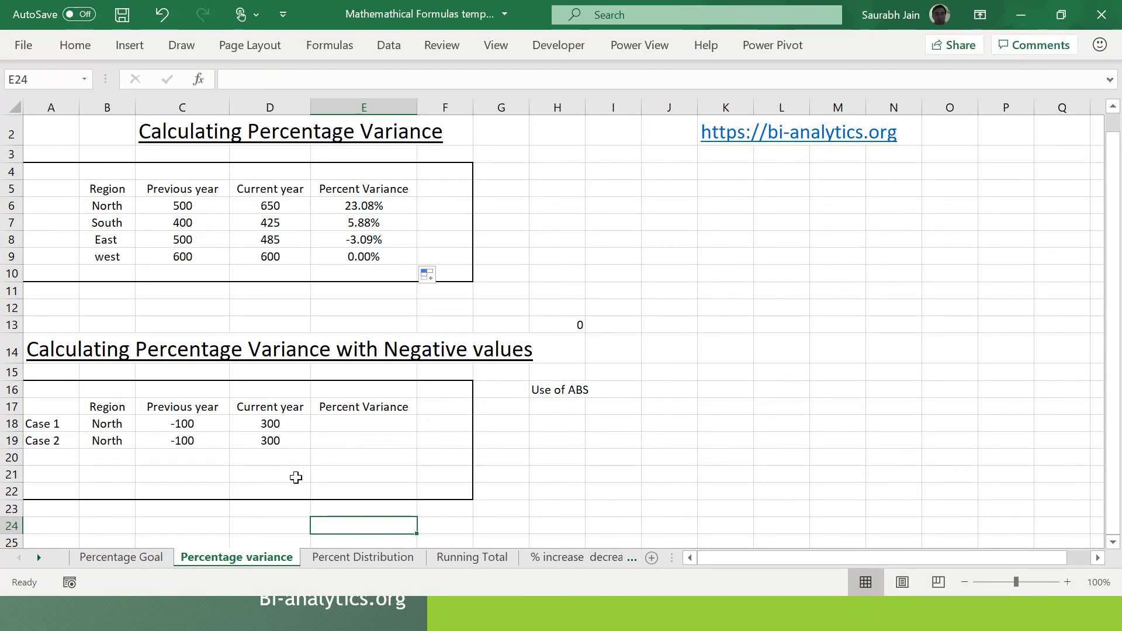
pyautogui.click(184, 424)
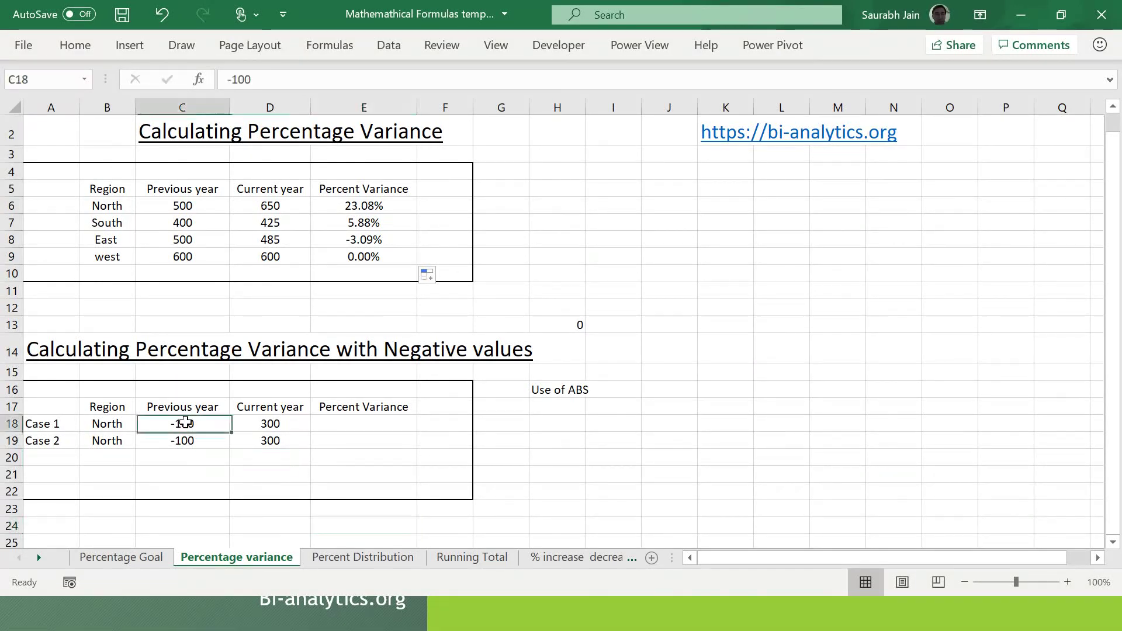
pyautogui.click(290, 425)
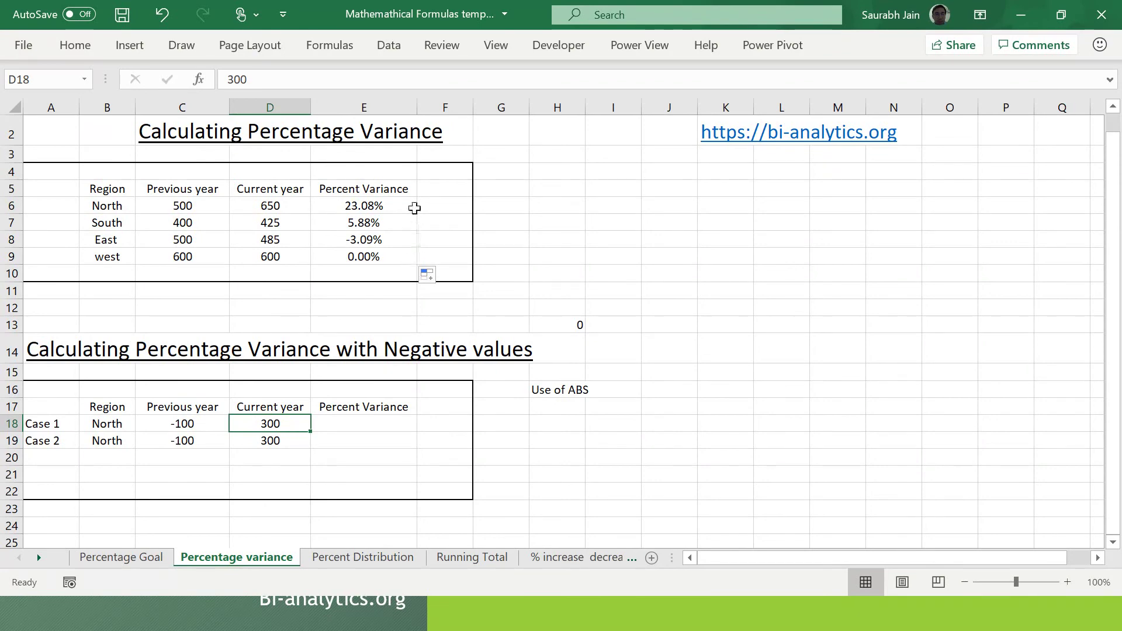
# Step: Copy North's variance formula from E6 into Case 1's Percent Variance cell E18 and check its cell references
pyautogui.click(371, 205)
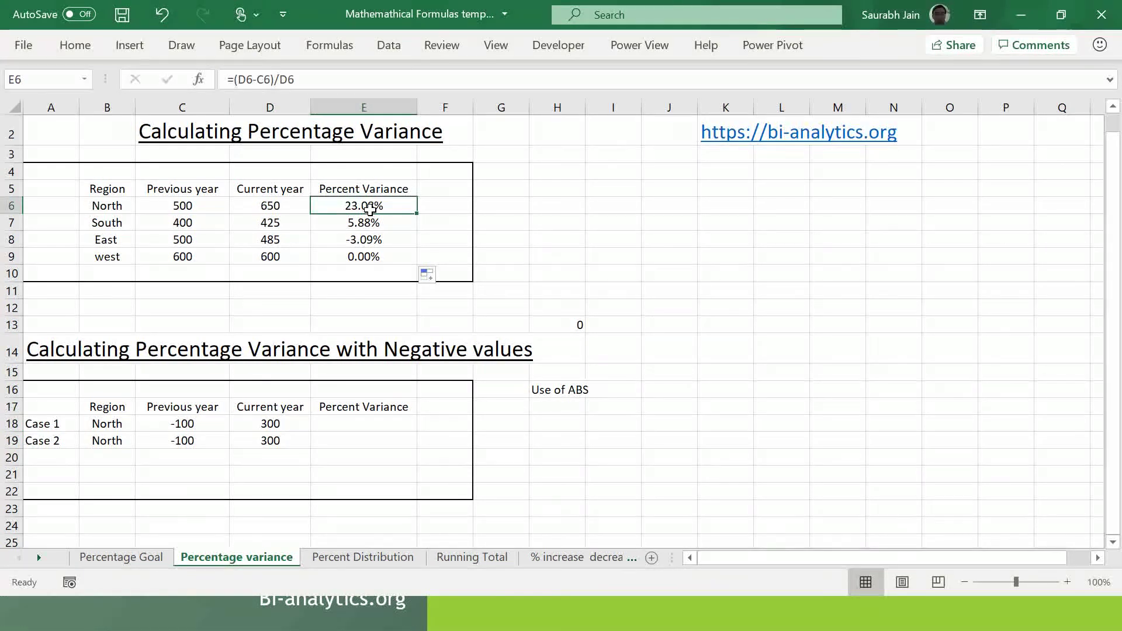
pyautogui.hotkey('ctrl', 'c')
pyautogui.click(351, 427)
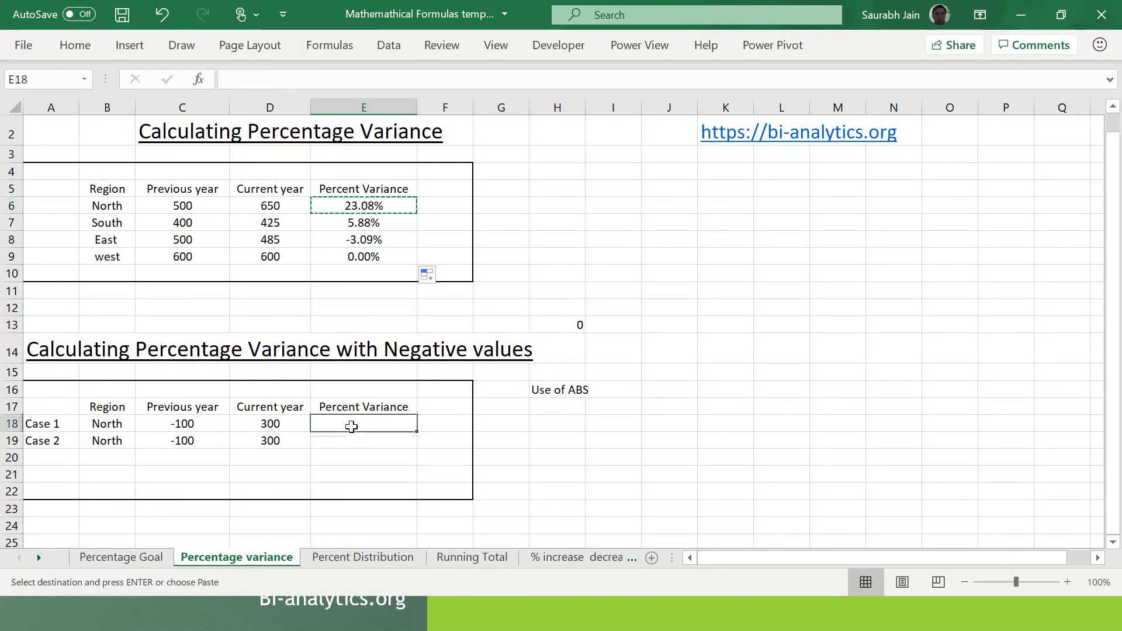
pyautogui.hotkey('ctrl', 'v')
pyautogui.click(356, 458)
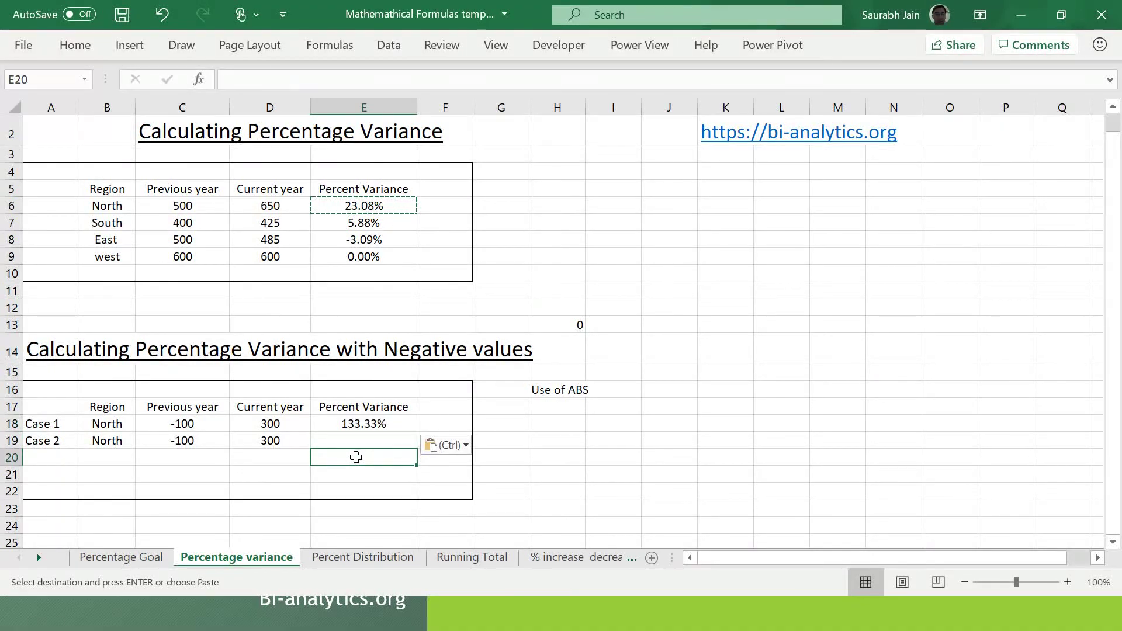
pyautogui.click(360, 425)
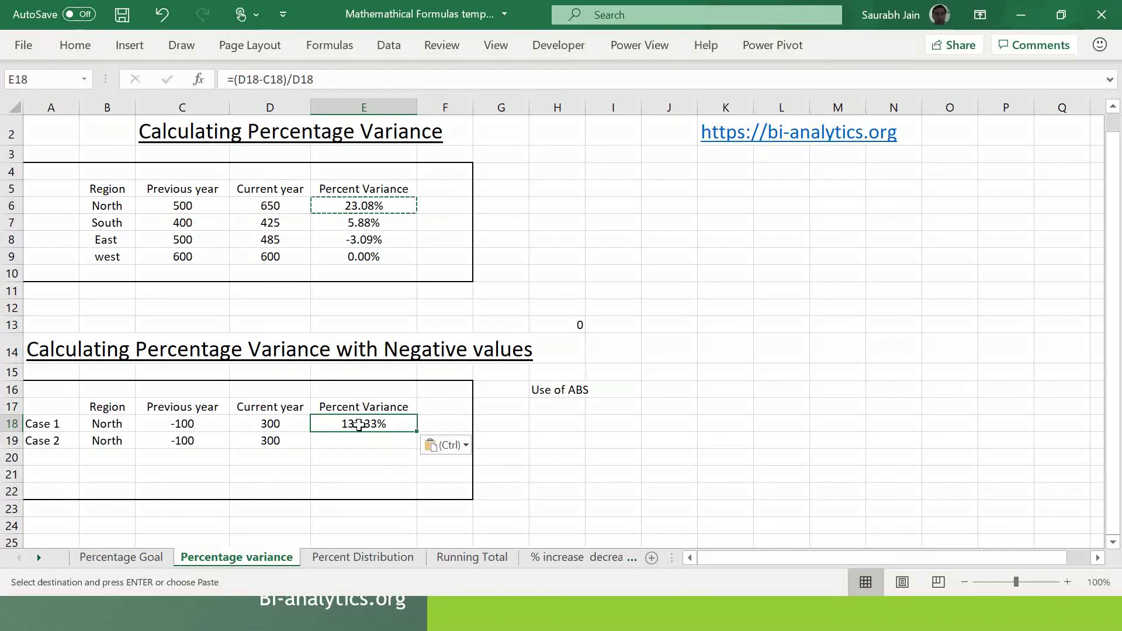
pyautogui.click(378, 80)
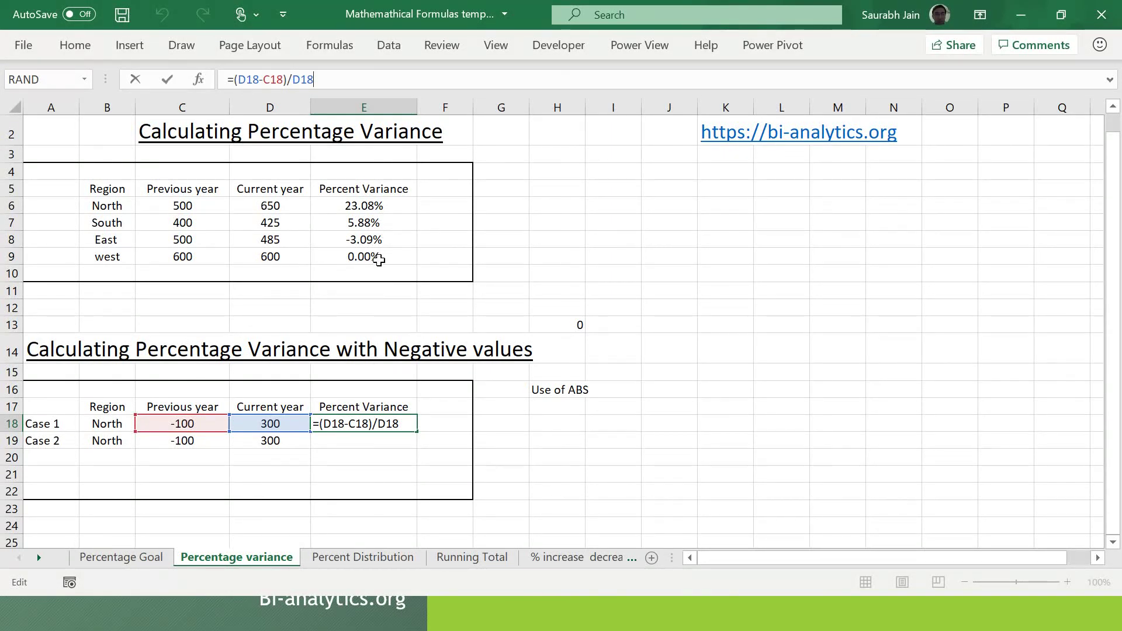
pyautogui.hotkey('ctrl', 'Return')
pyautogui.click(386, 202)
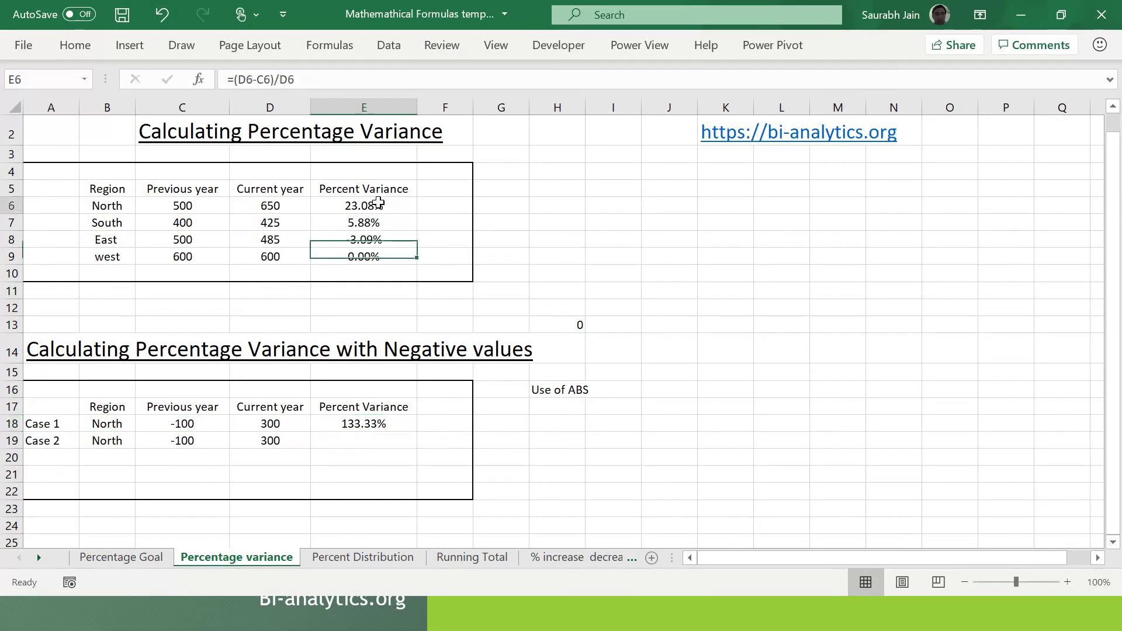
pyautogui.click(326, 80)
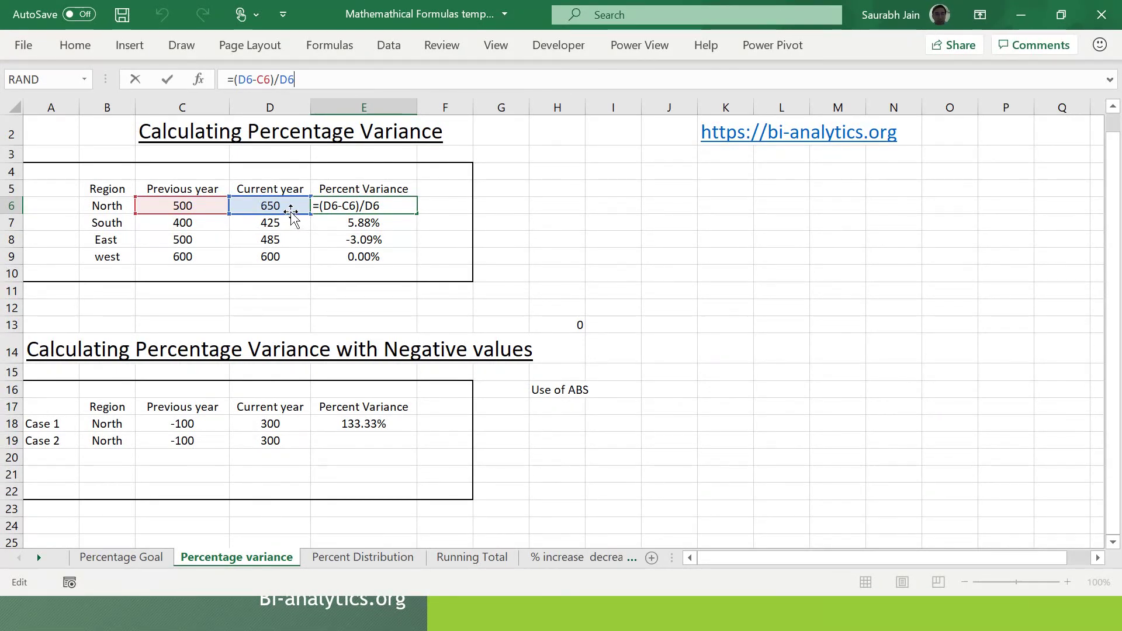
pyautogui.moveTo(291, 214); pyautogui.dragTo(179, 216)
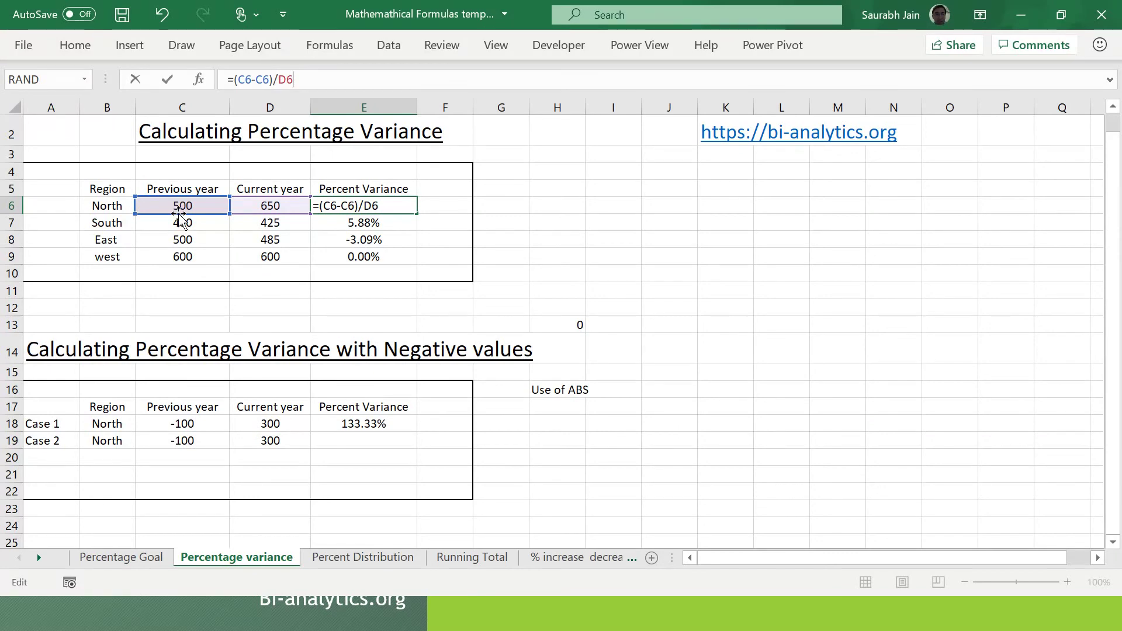
pyautogui.moveTo(178, 214); pyautogui.dragTo(183, 221)
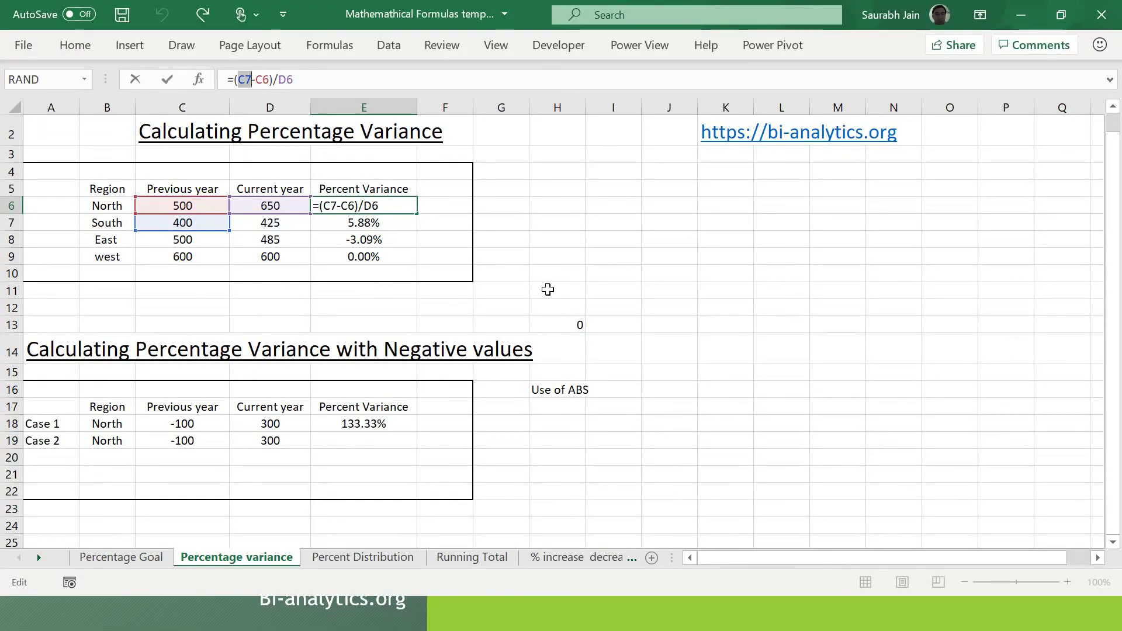
pyautogui.press('Escape')
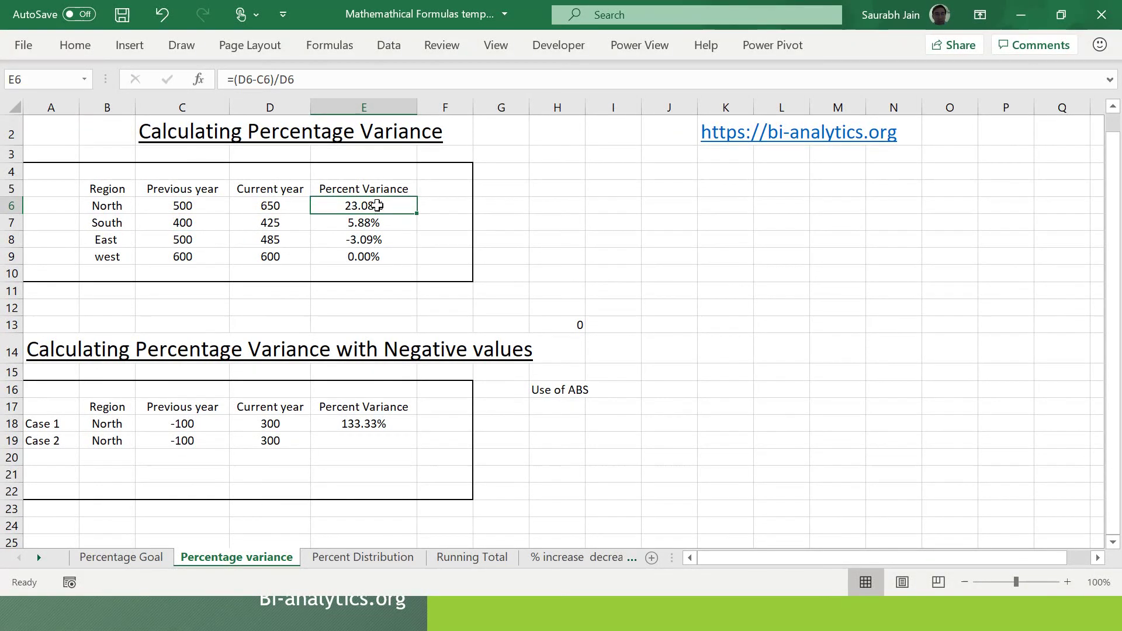
# Step: Replace North's Percent Variance formula in E6 with =(D6-C6)/C6 so the difference is divided by the previous year
pyautogui.write('=(')
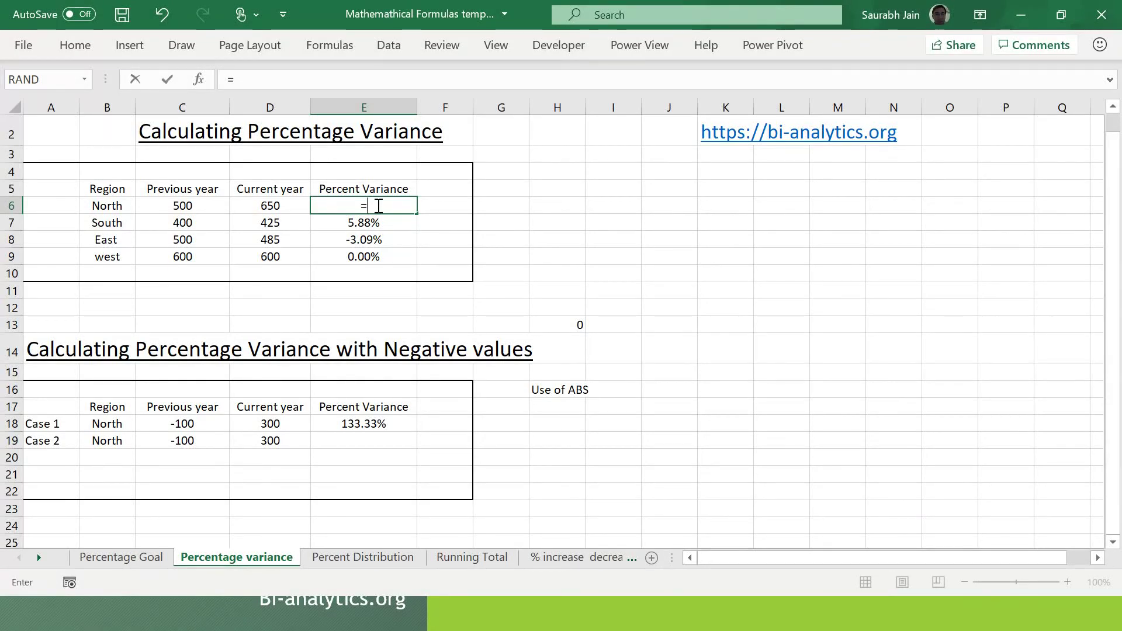
pyautogui.click(260, 205)
pyautogui.write('-')
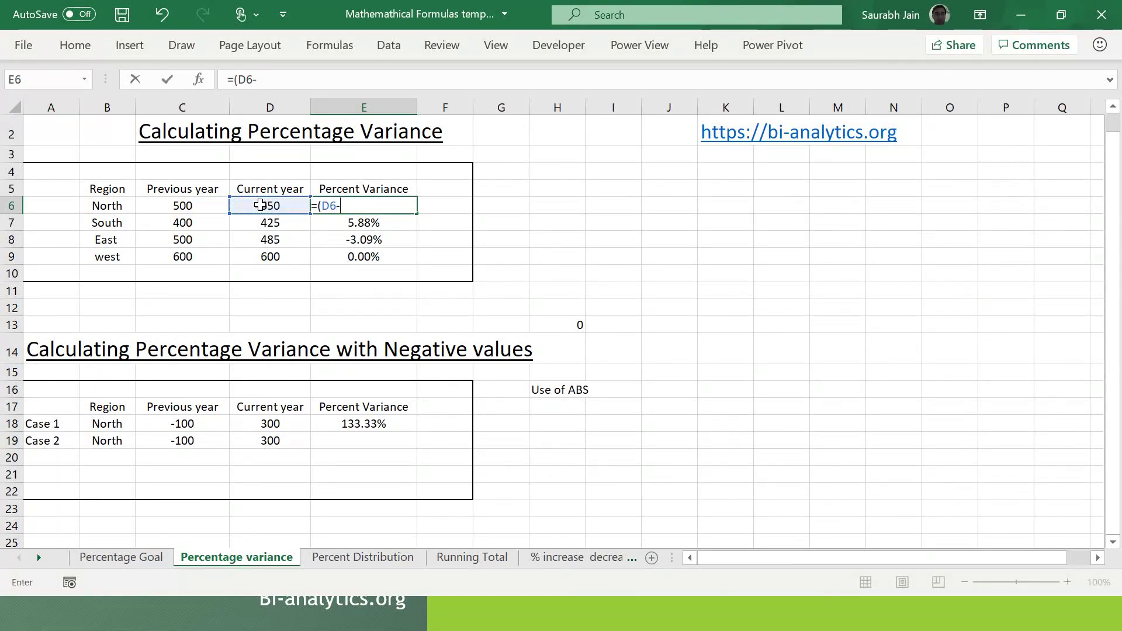
pyautogui.click(172, 206)
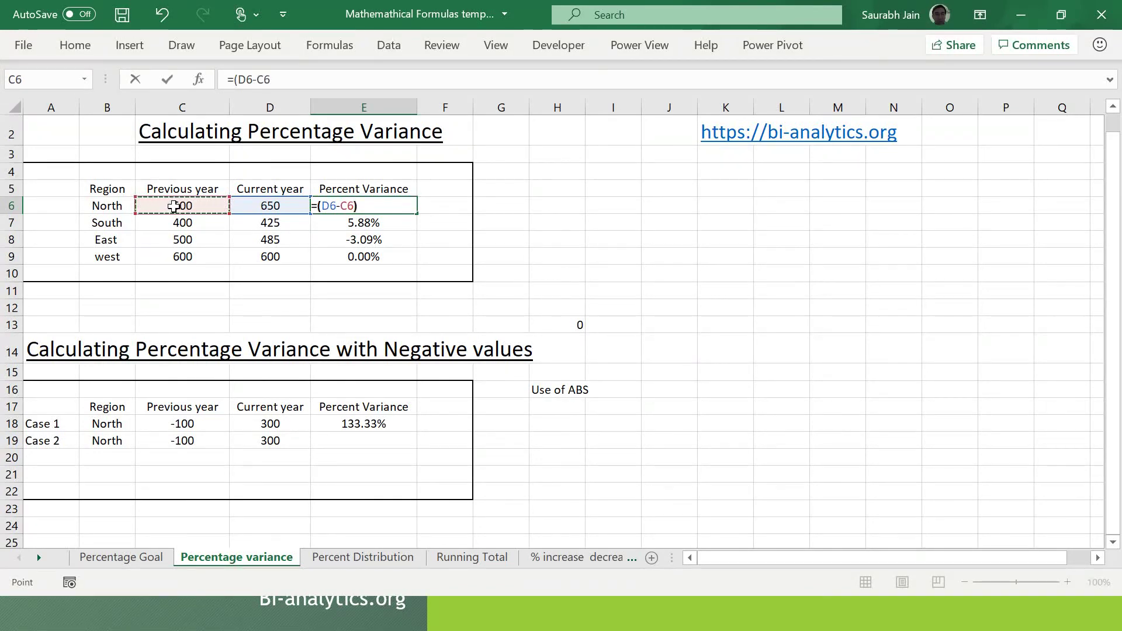
pyautogui.write(')/')
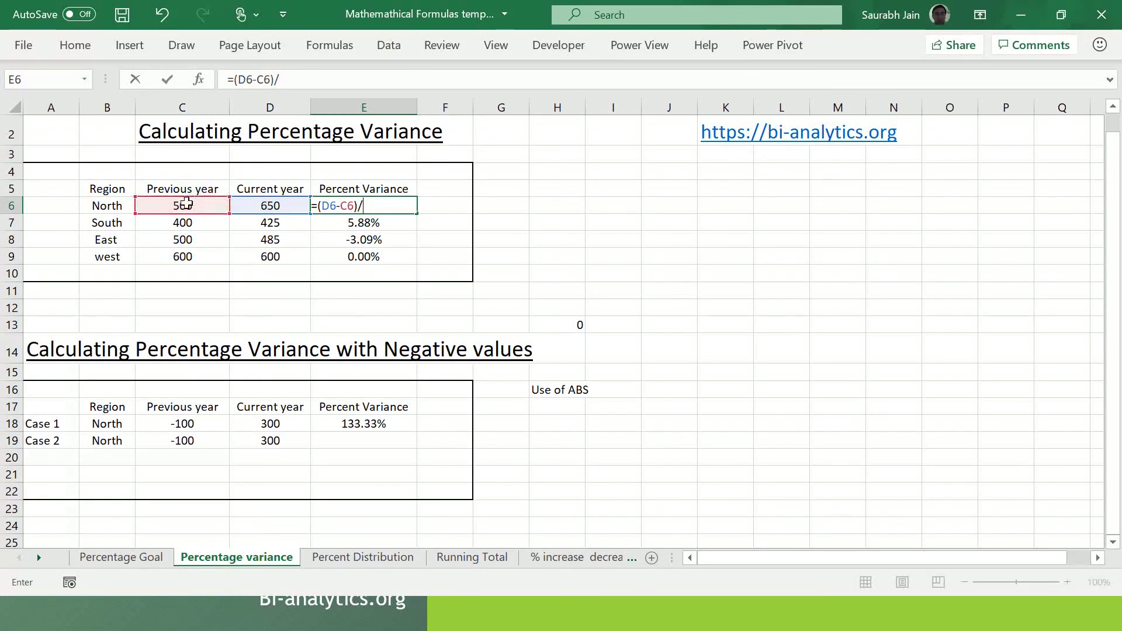
pyautogui.click(186, 205)
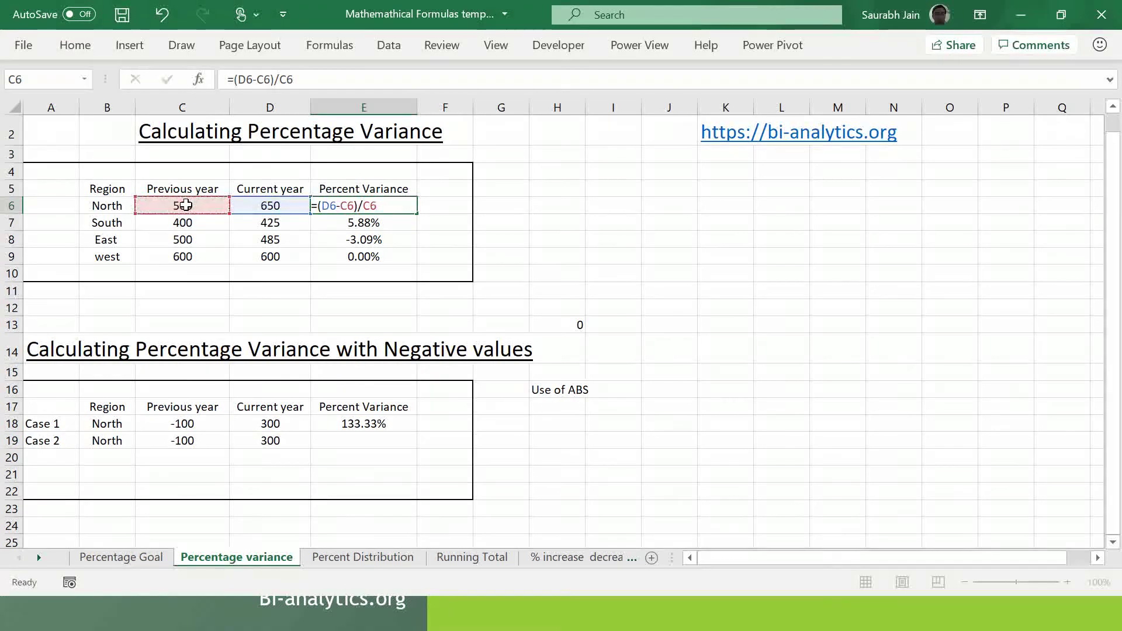
pyautogui.press('Return')
# Step: Fill North's revised variance formula from E6 down through the west row in E9
pyautogui.click(409, 209)
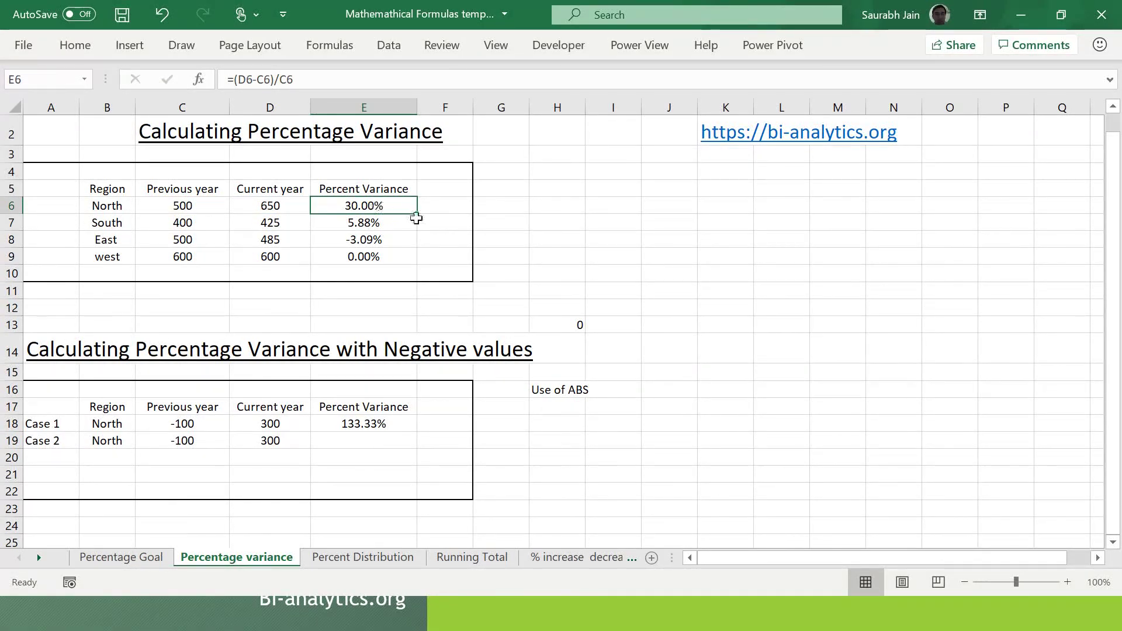
pyautogui.moveTo(417, 213); pyautogui.dragTo(417, 212)
pyautogui.doubleClick(417, 212)
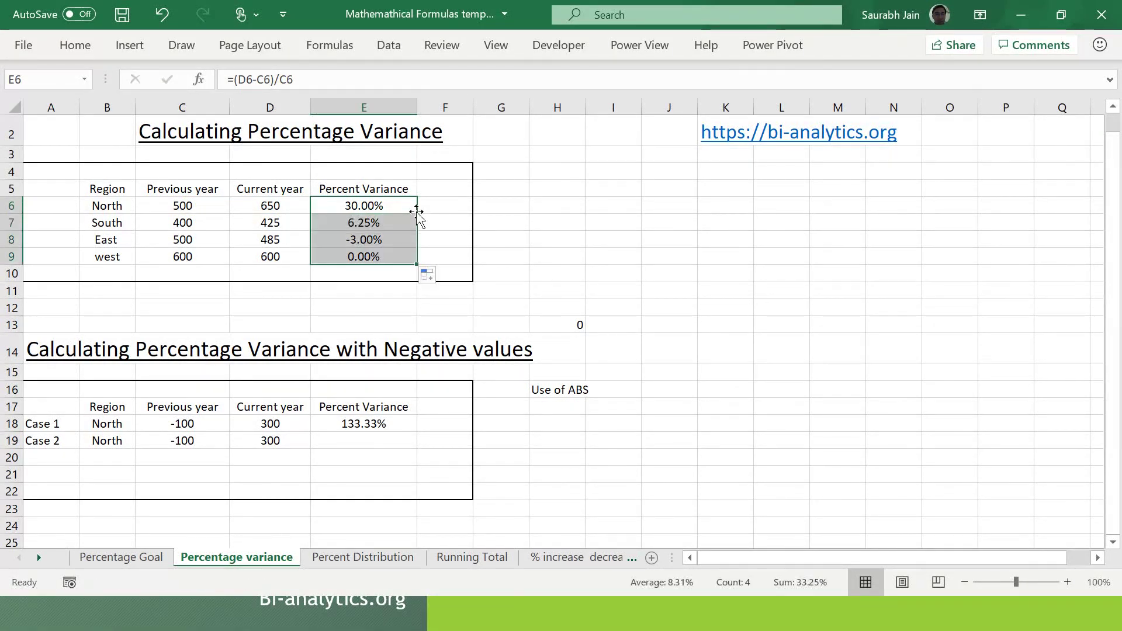
pyautogui.click(603, 264)
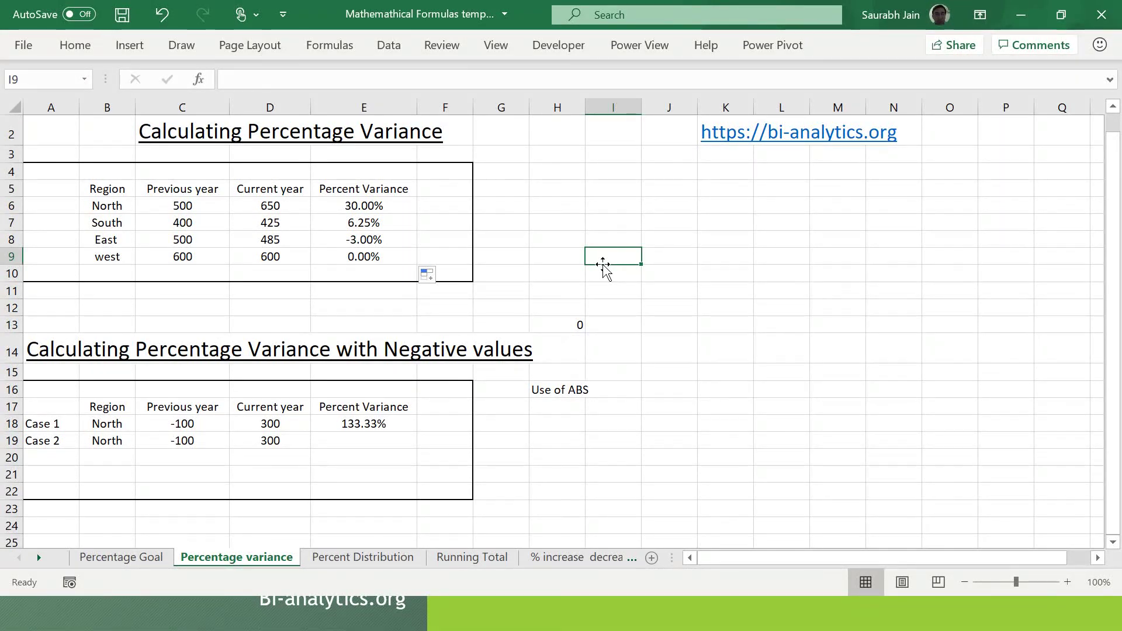
# Step: Copy the revised variance formula from E6 into Case 1's Percent Variance cell E18, overwriting the existing formula
pyautogui.click(370, 203)
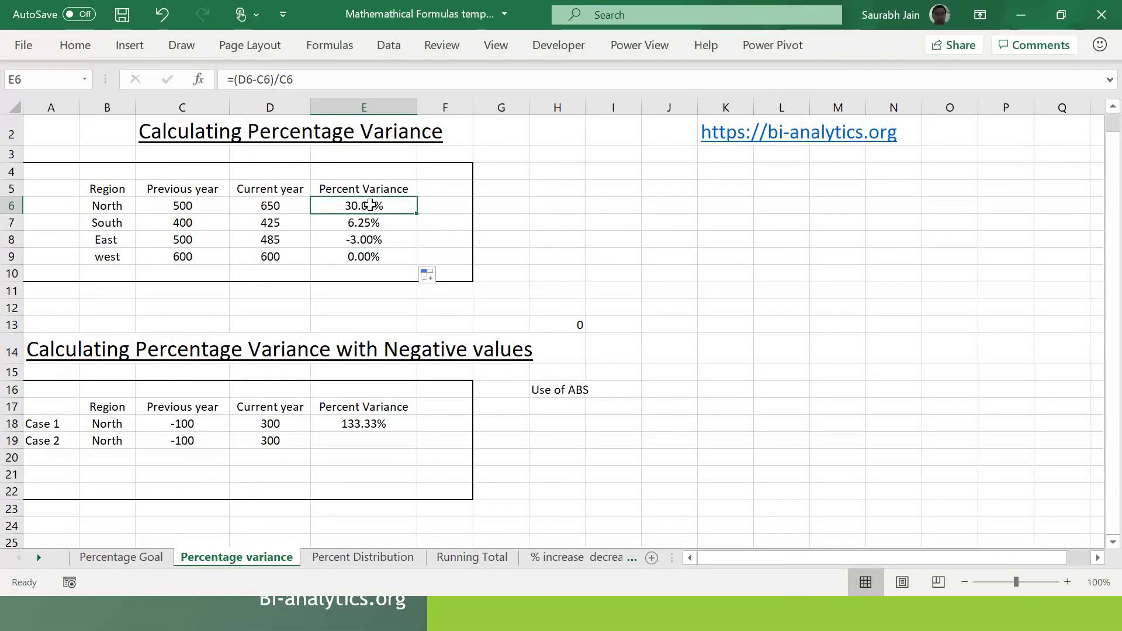
pyautogui.hotkey('ctrl', 'c')
pyautogui.click(352, 424)
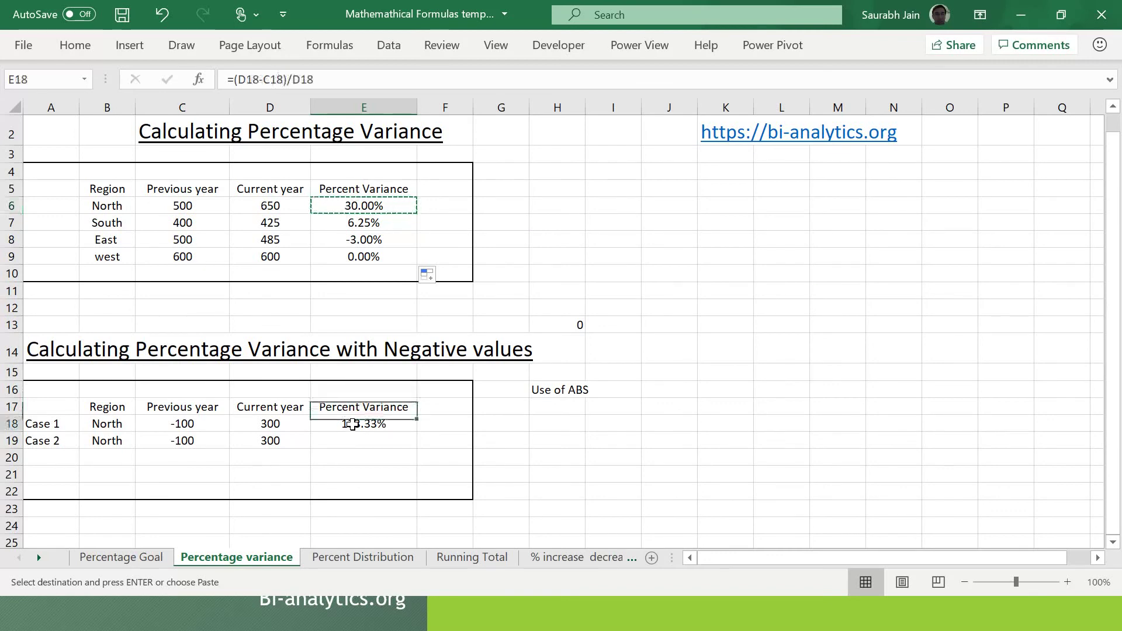
pyautogui.hotkey('ctrl', 'v')
pyautogui.click(363, 459)
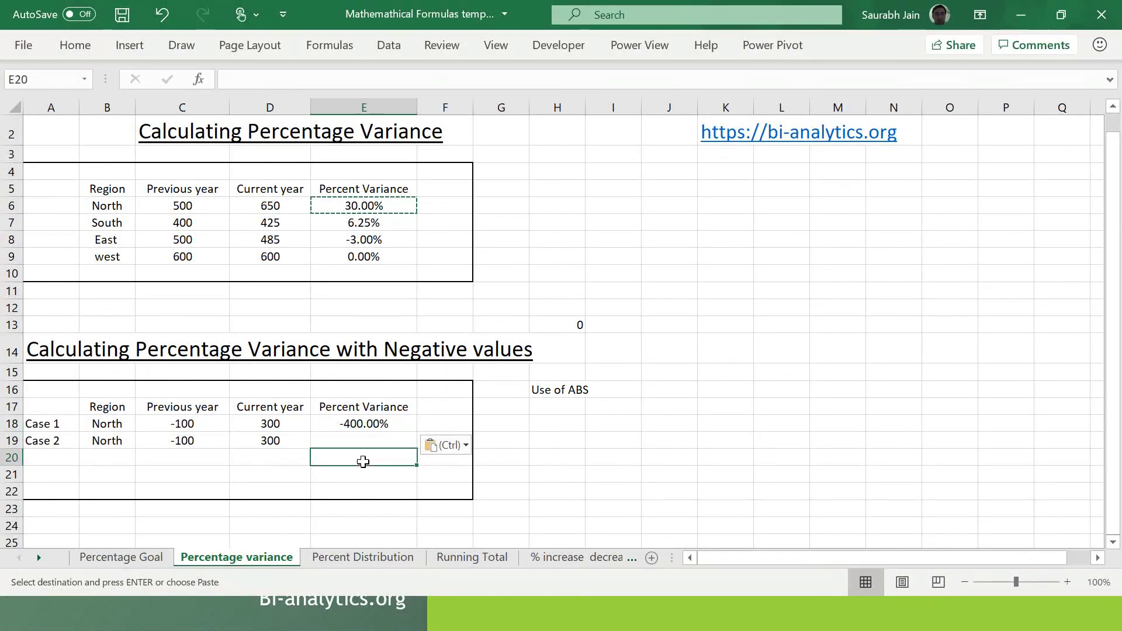
# Step: Examine Case 1's variance result and cell references in E18, along with its previous-year value in C18
pyautogui.click(375, 423)
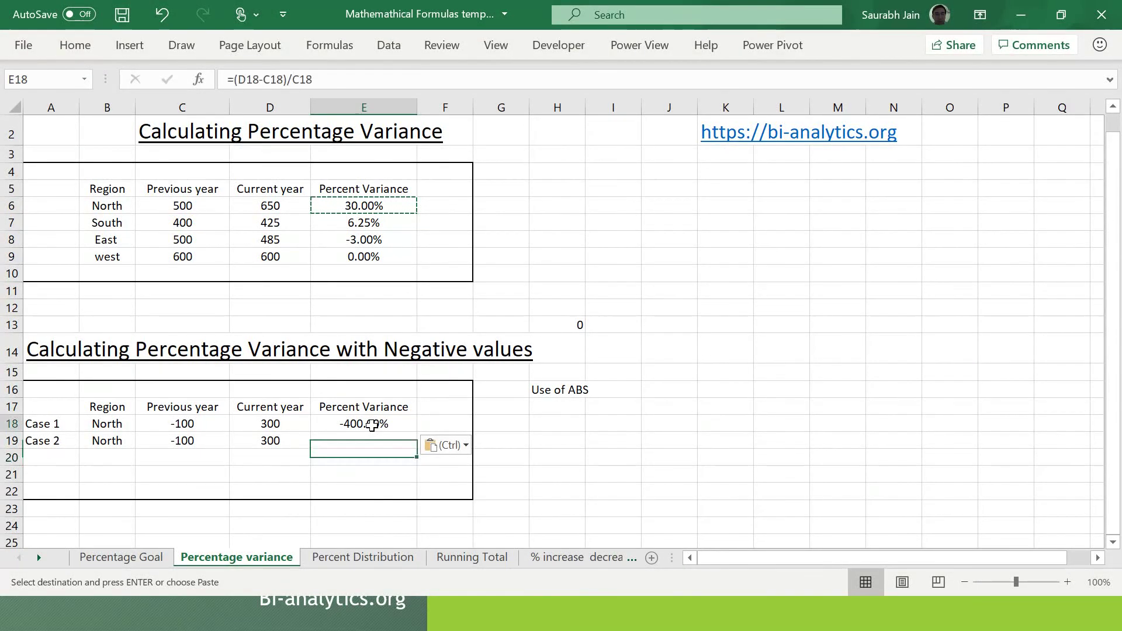
pyautogui.click(574, 438)
pyautogui.click(374, 423)
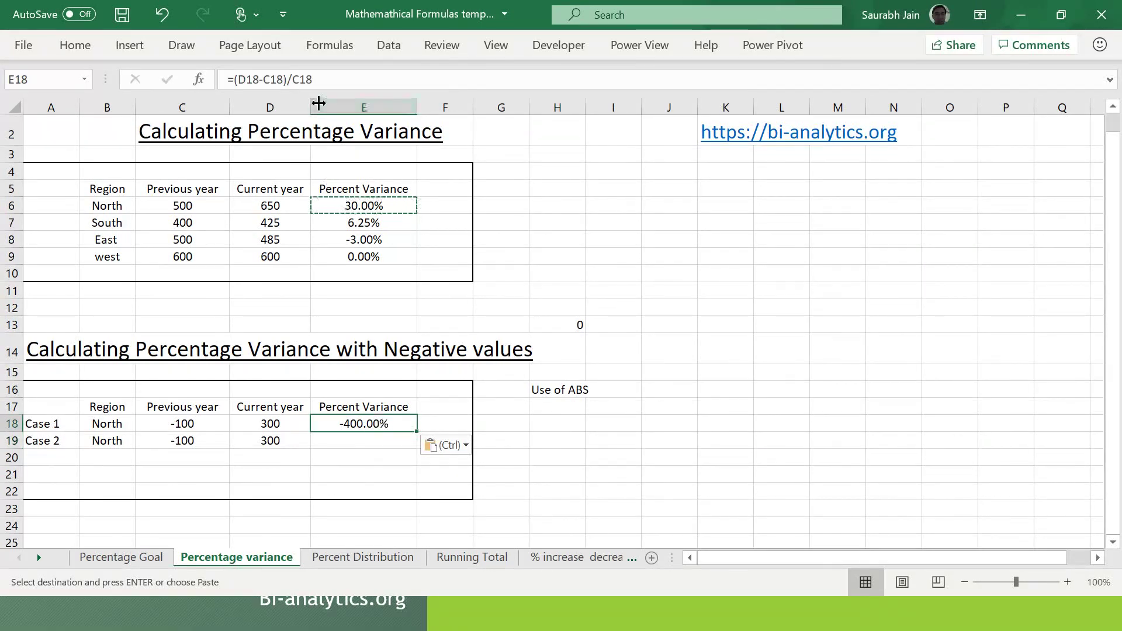
pyautogui.click(334, 70)
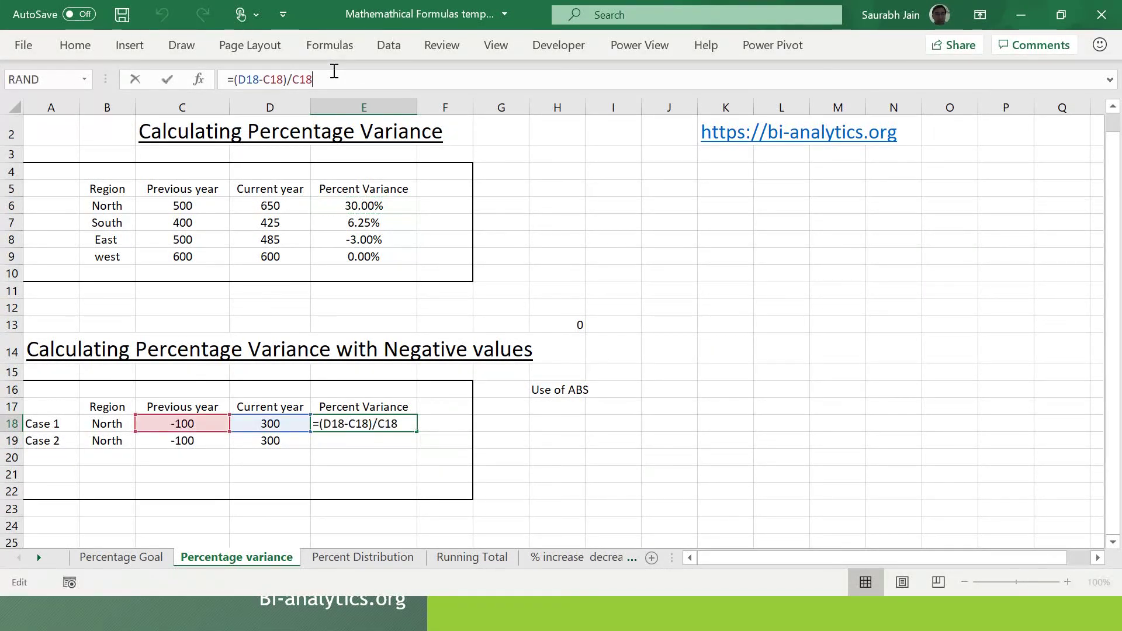
pyautogui.hotkey('ctrl', 'Return')
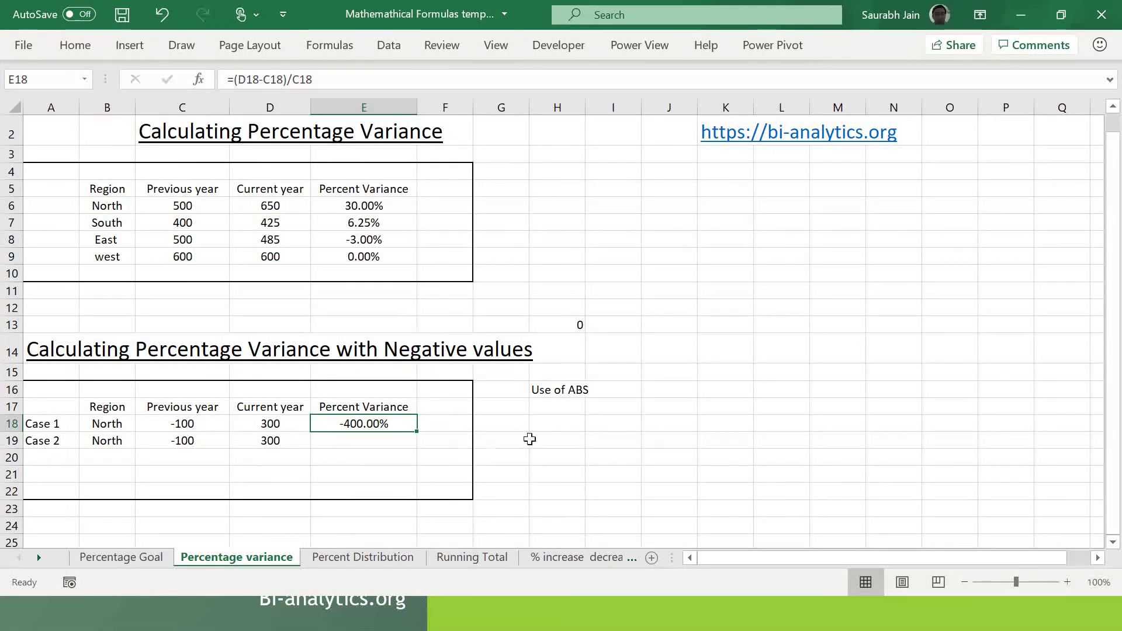
pyautogui.click(549, 437)
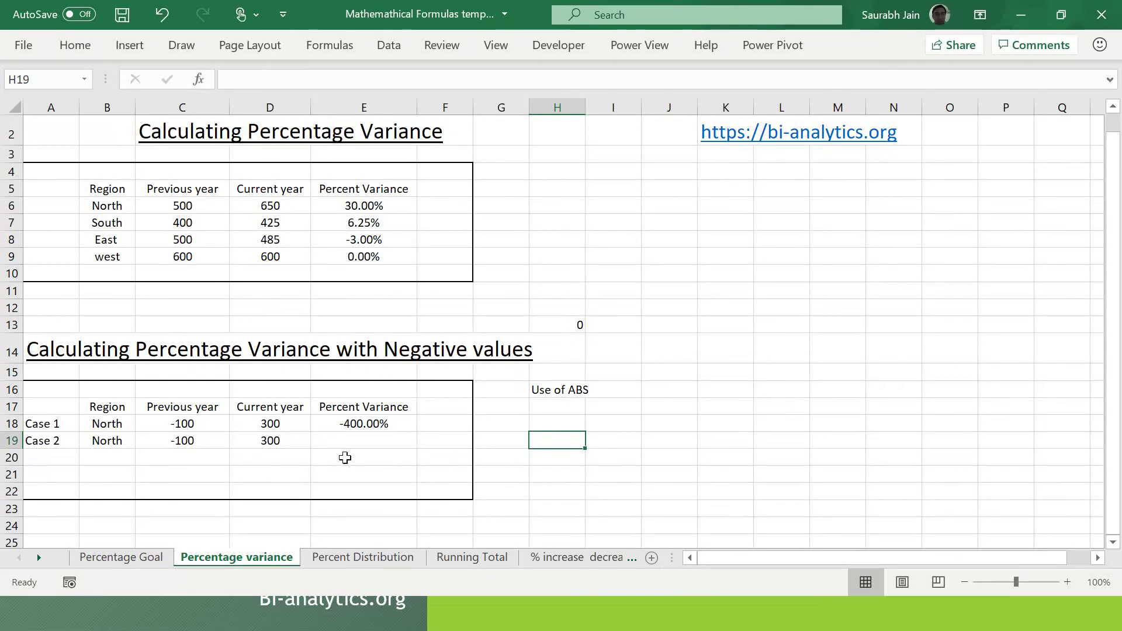
pyautogui.click(364, 423)
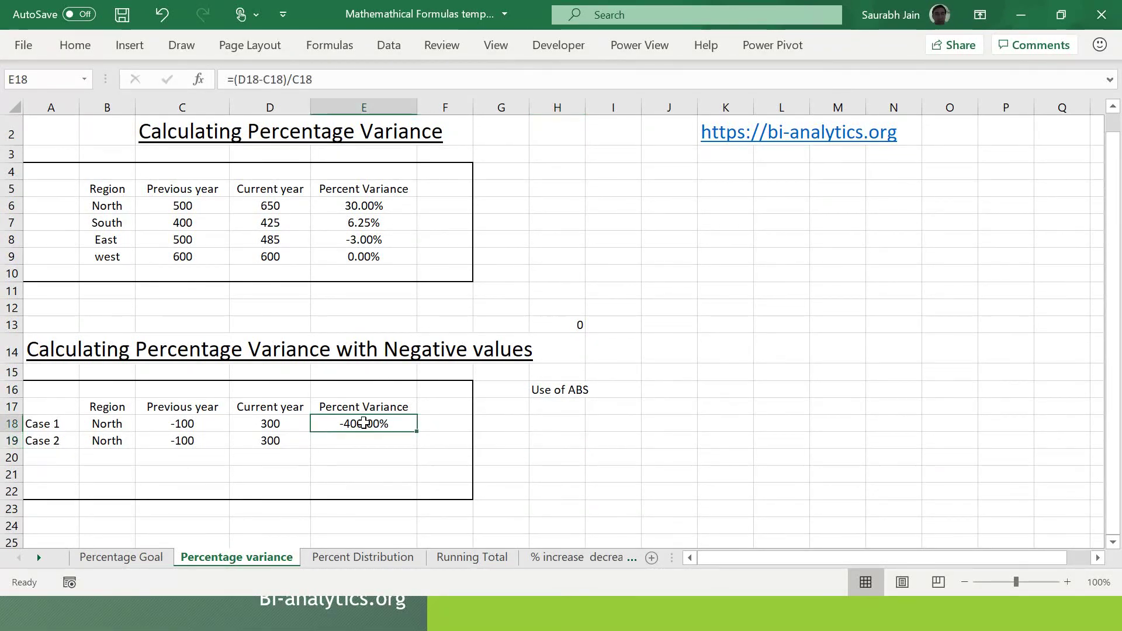
pyautogui.click(188, 422)
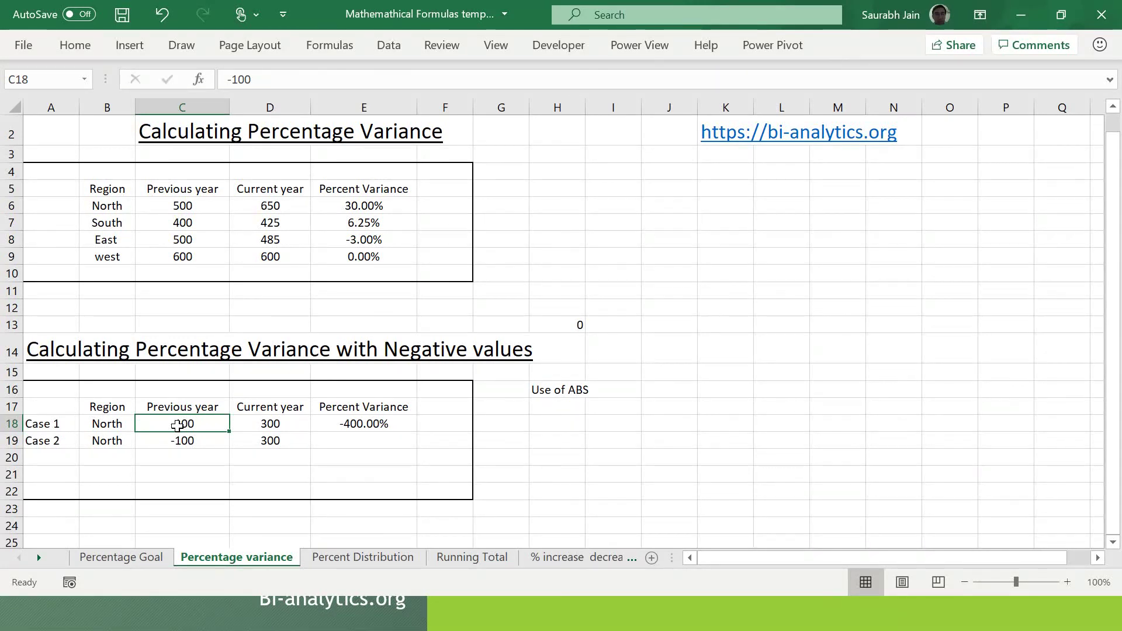
# Step: Enter =(D19-C19)/ABS(C19) in Case 2's Percent Variance cell E19, dividing by the absolute previous-year value
pyautogui.click(358, 440)
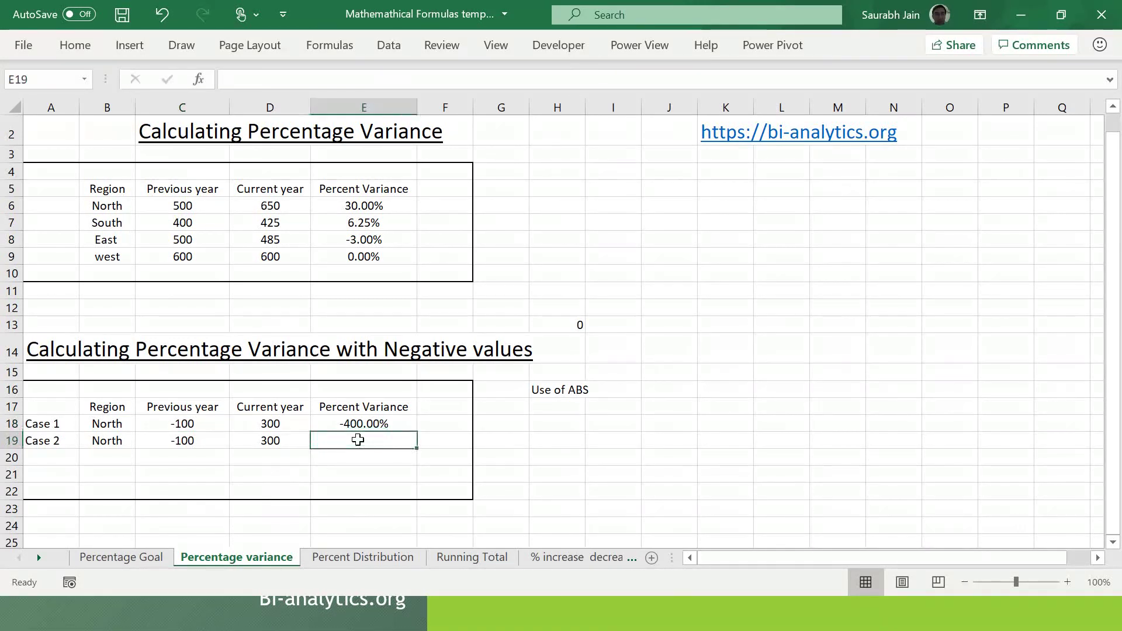
pyautogui.write('=')
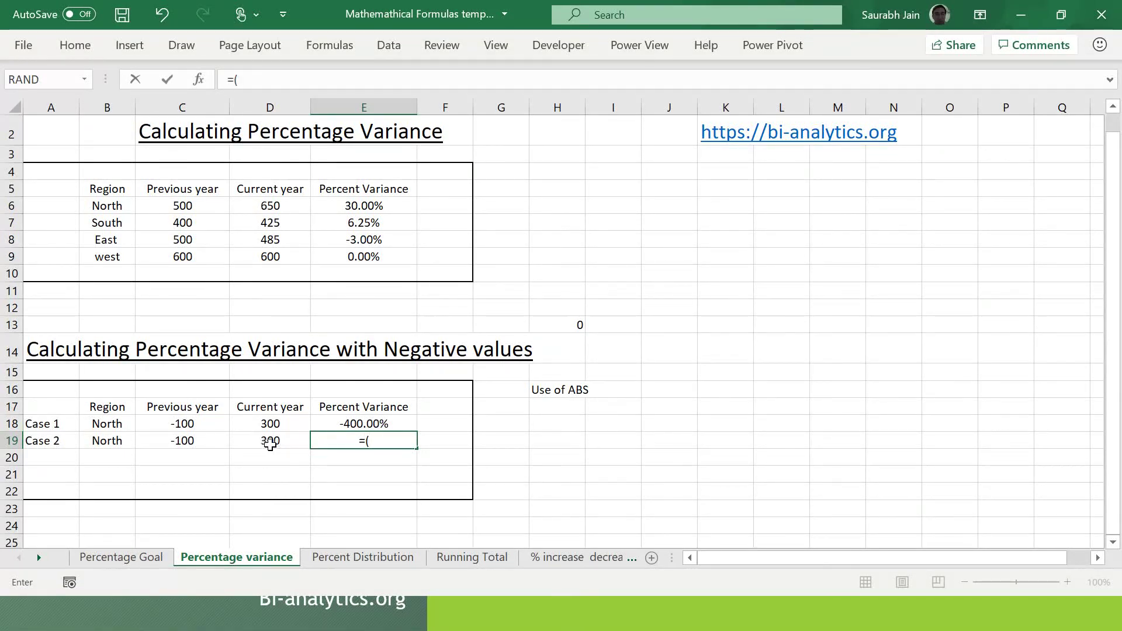
pyautogui.write('(')
pyautogui.click(273, 443)
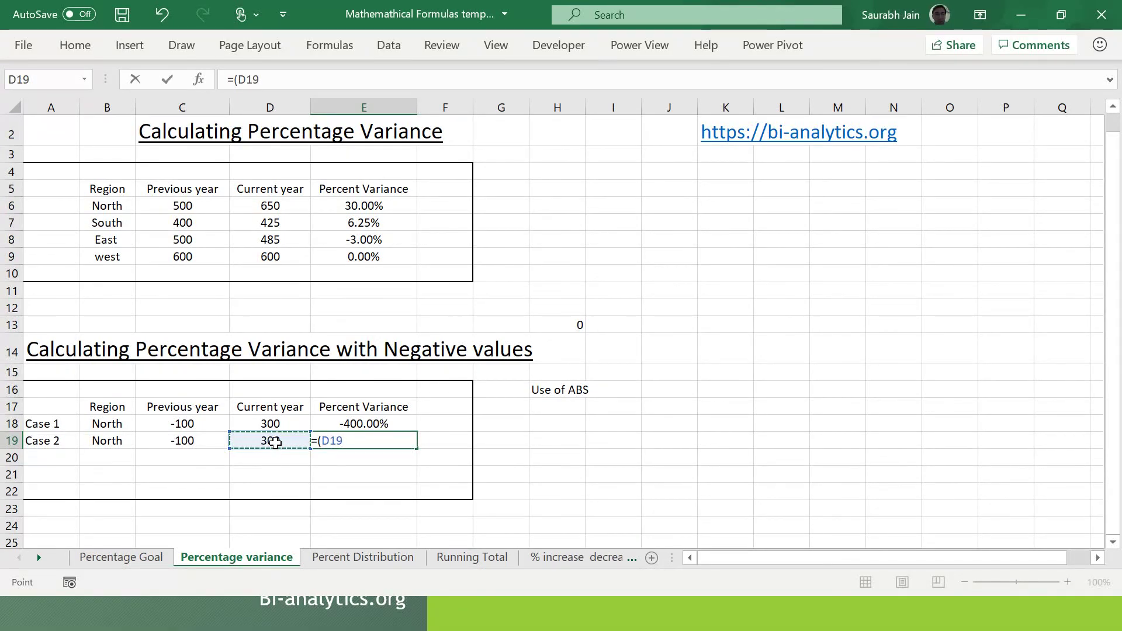
pyautogui.write('-')
pyautogui.click(171, 441)
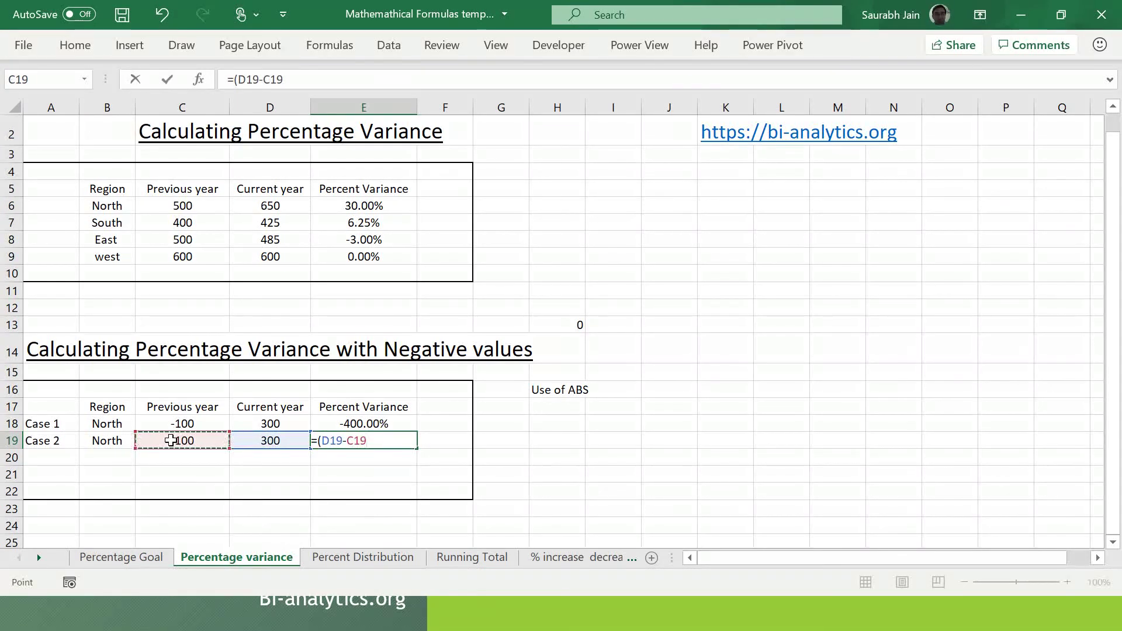
pyautogui.write(')')
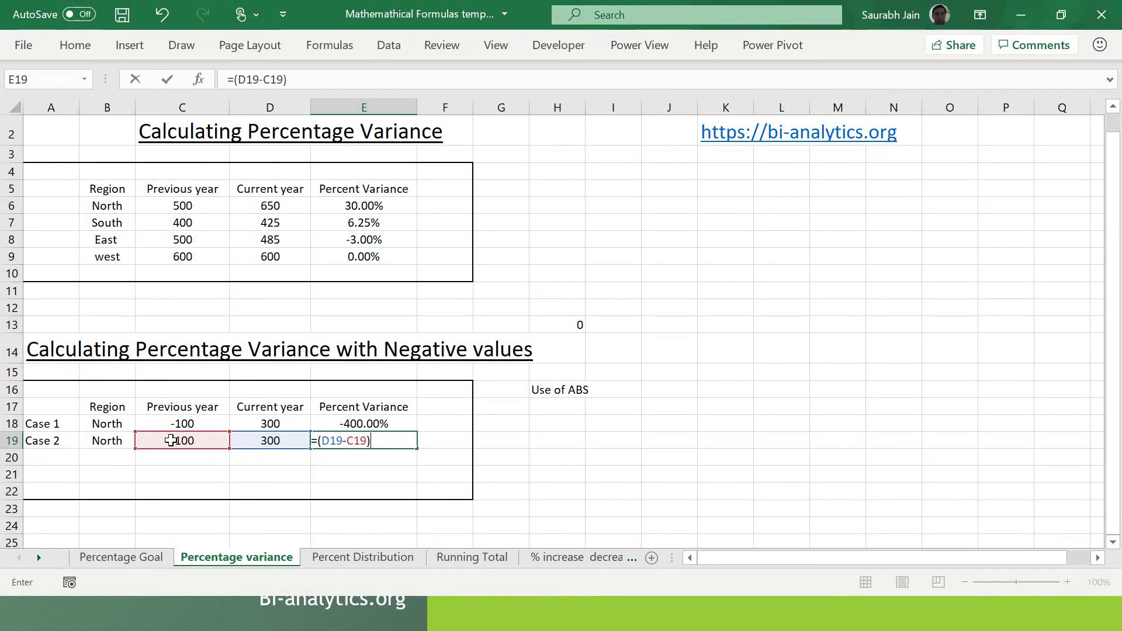
pyautogui.write('/abs')
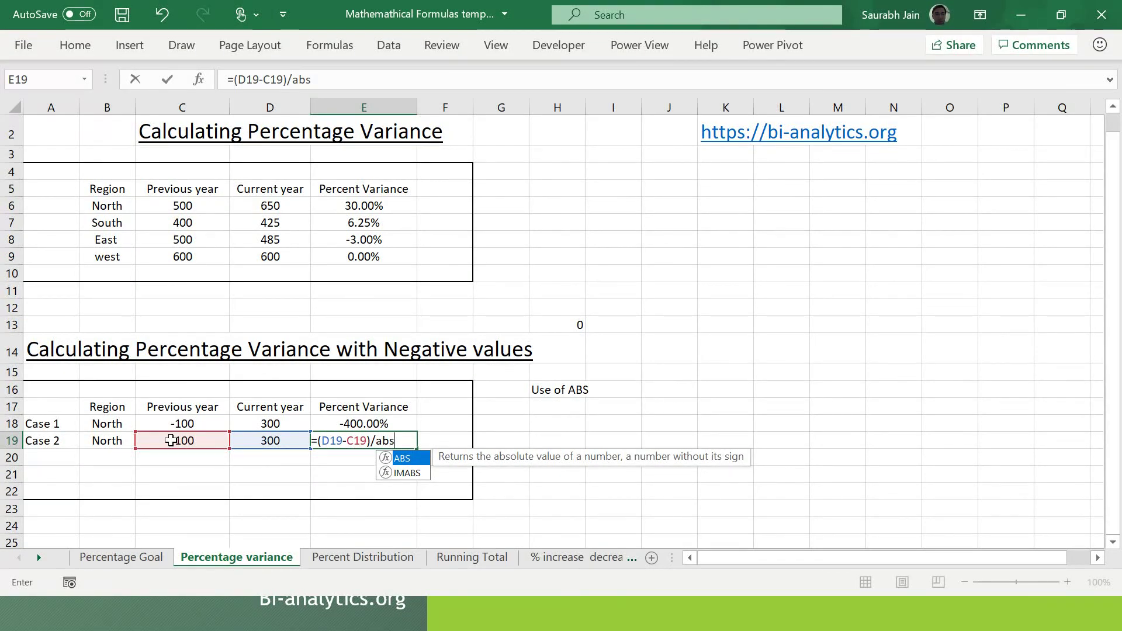
pyautogui.write('(')
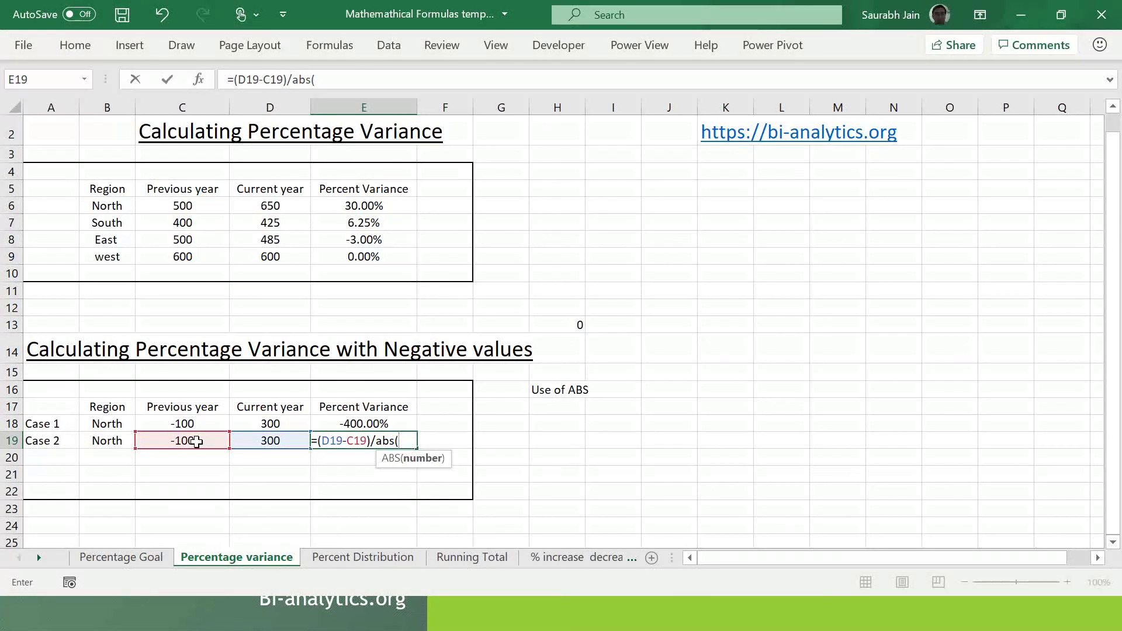
pyautogui.click(196, 442)
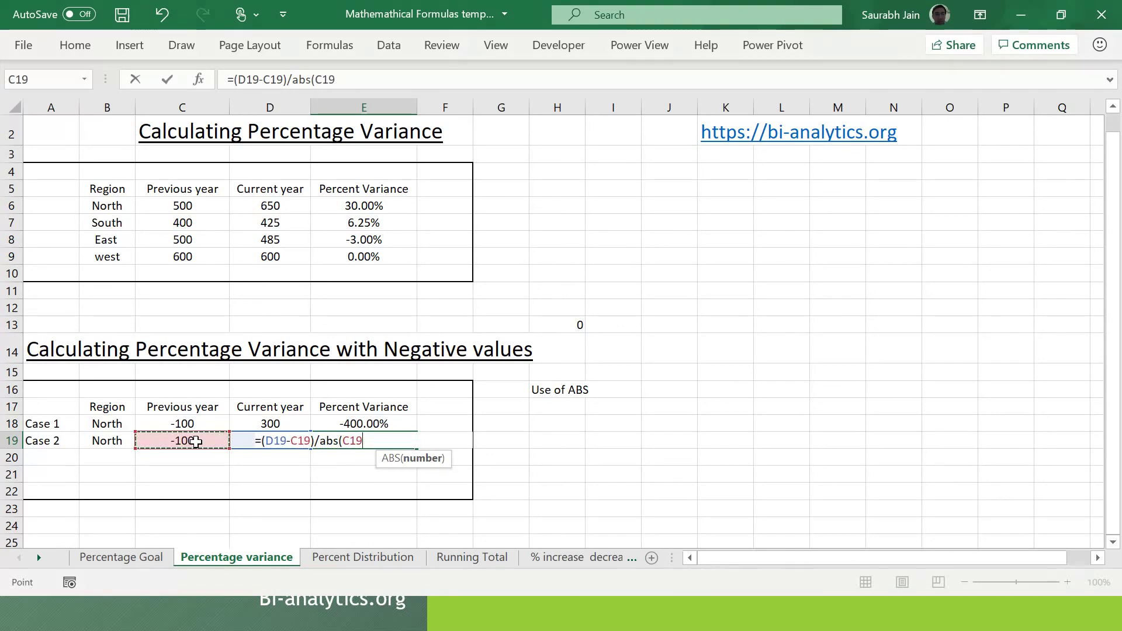
pyautogui.click(411, 81)
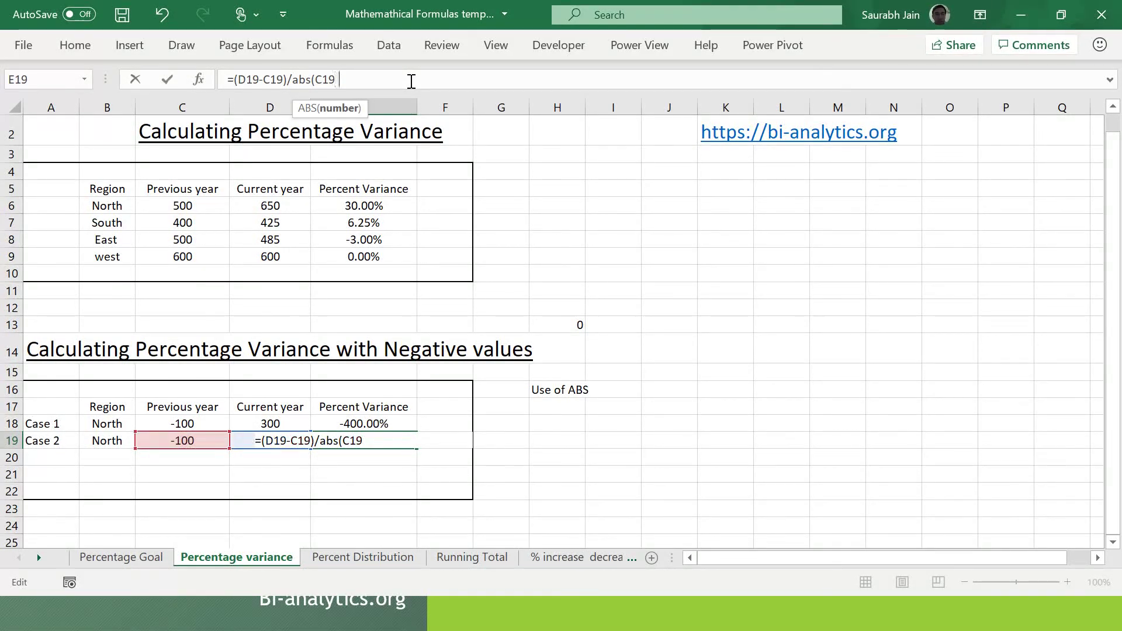
pyautogui.write(')')
pyautogui.press('Return')
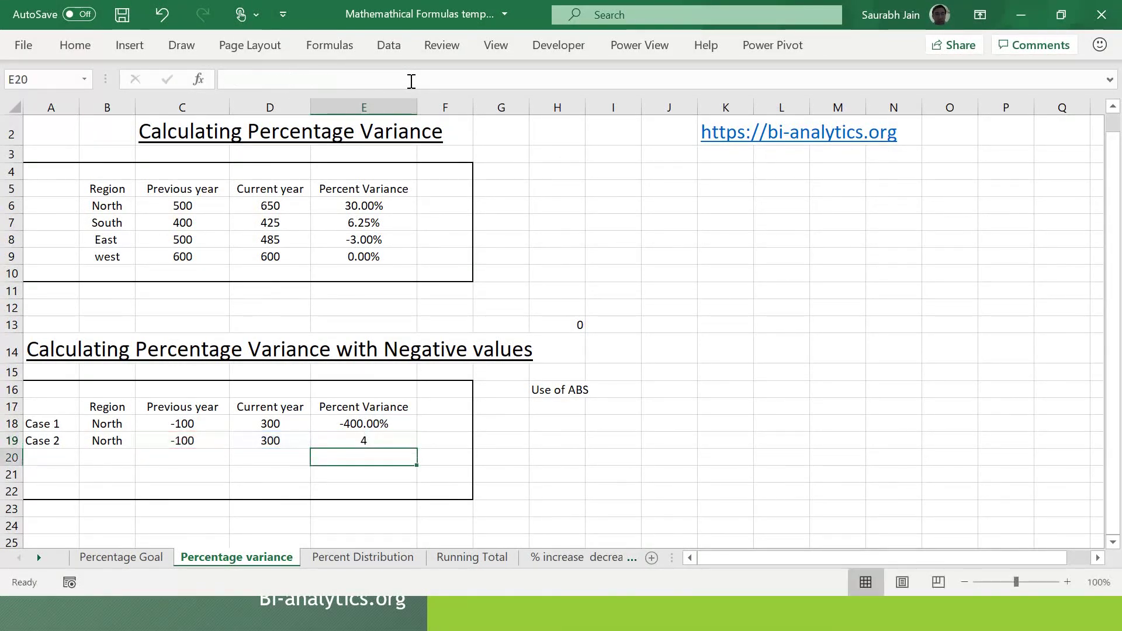
# Step: Format Case 2's variance result in E19 as Percentage
pyautogui.click(371, 442)
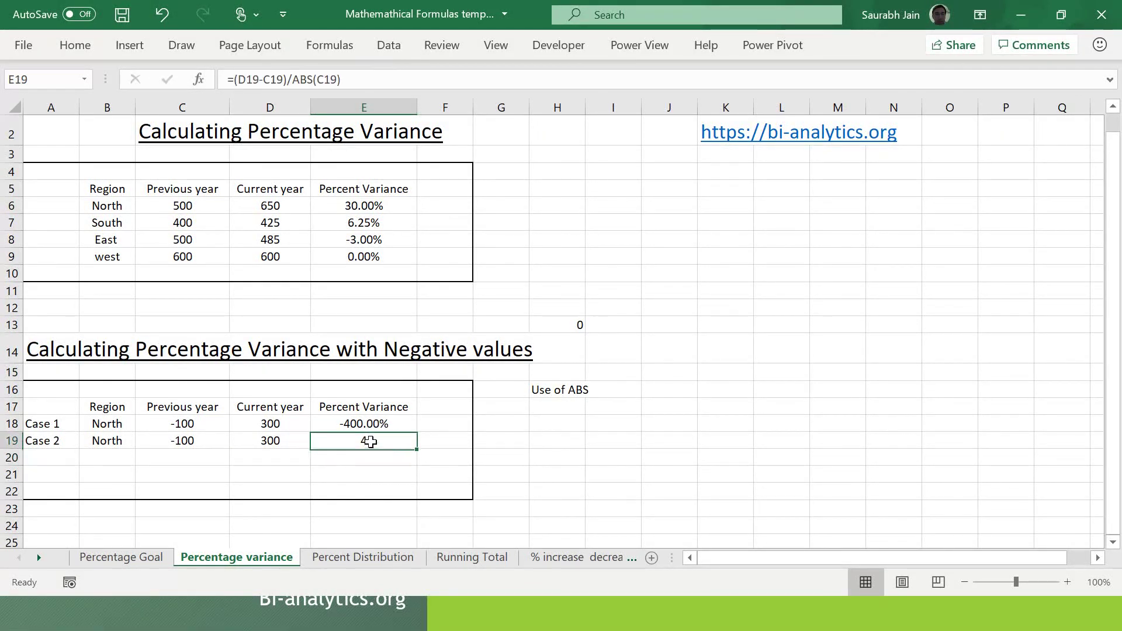
pyautogui.click(75, 45)
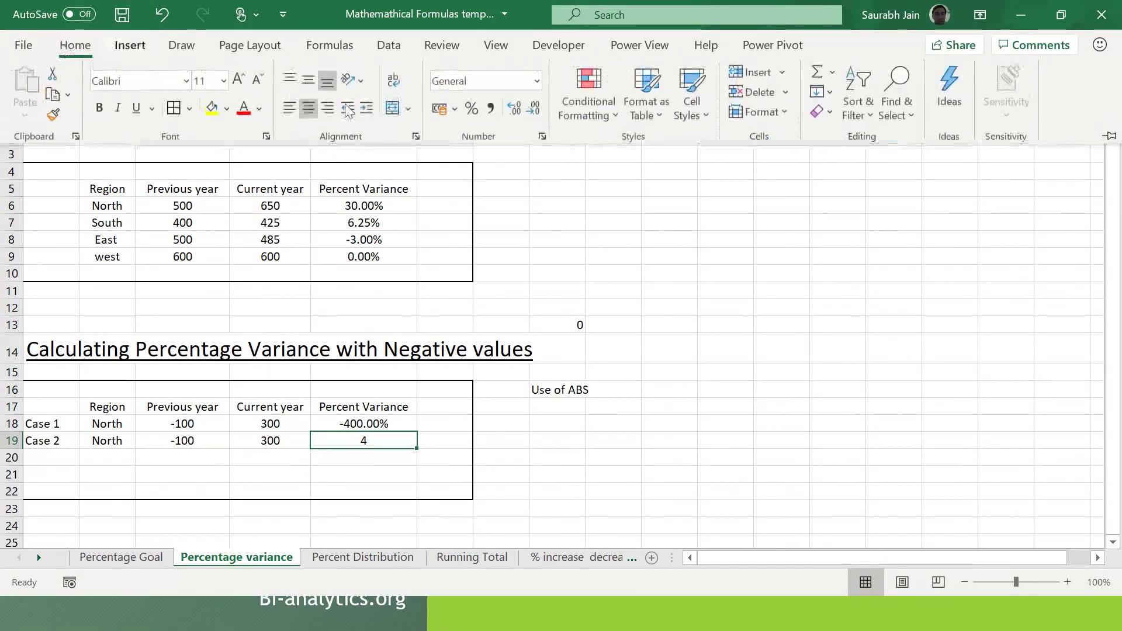
pyautogui.click(536, 87)
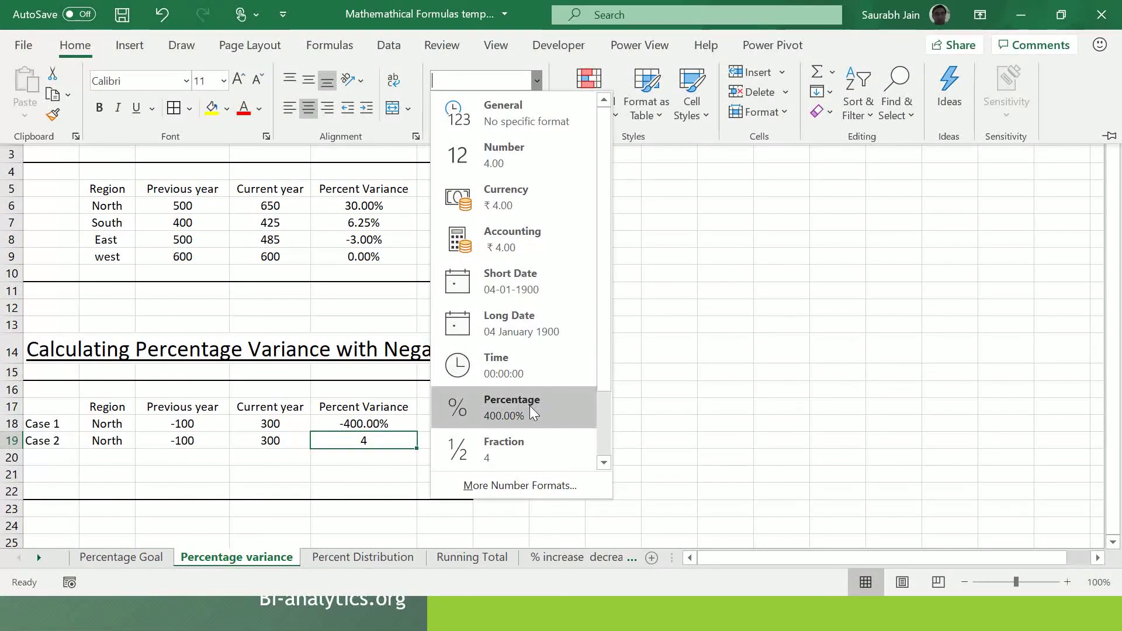
pyautogui.click(530, 406)
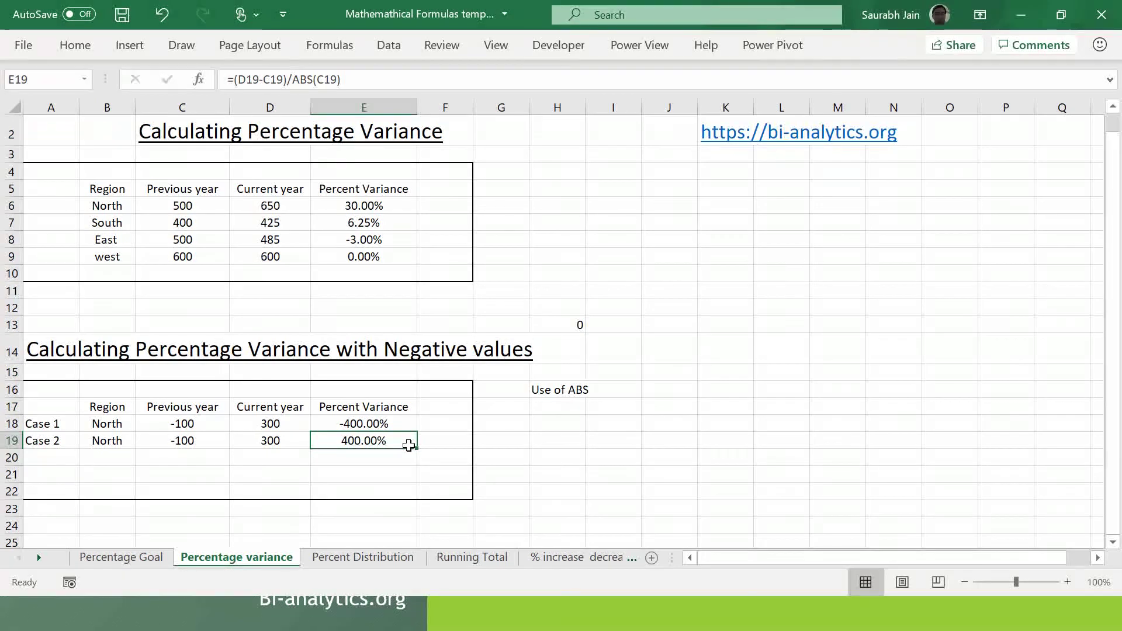
# Step: Show Case 2's variance formula as text in H19 by entering =FORMULATEXT(E19)
pyautogui.click(539, 445)
pyautogui.write('=')
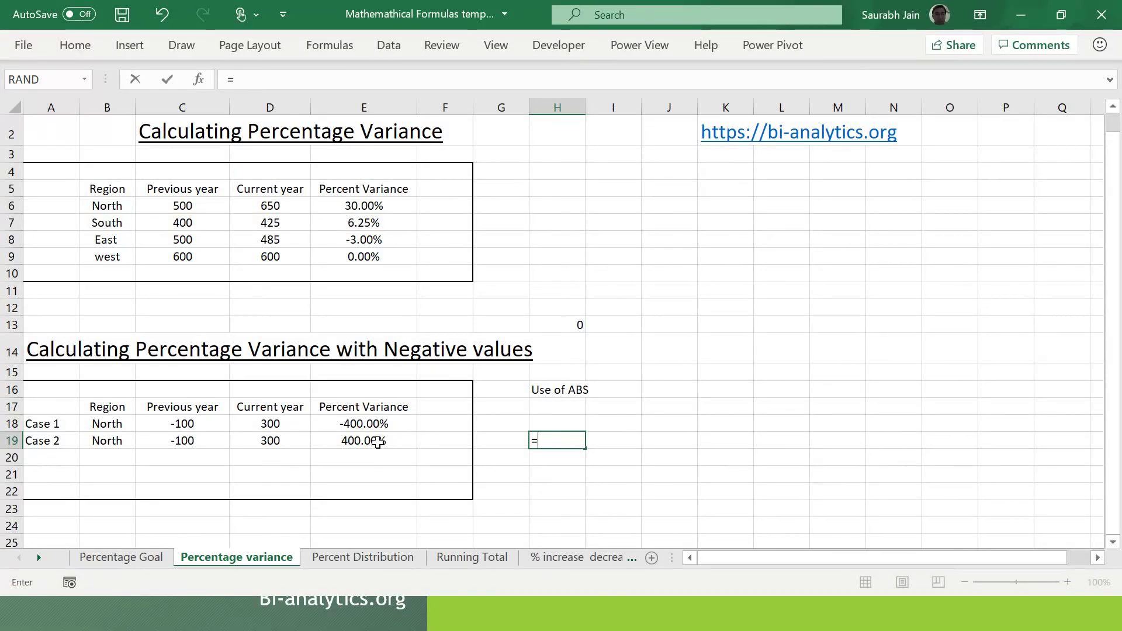
pyautogui.write('fomul')
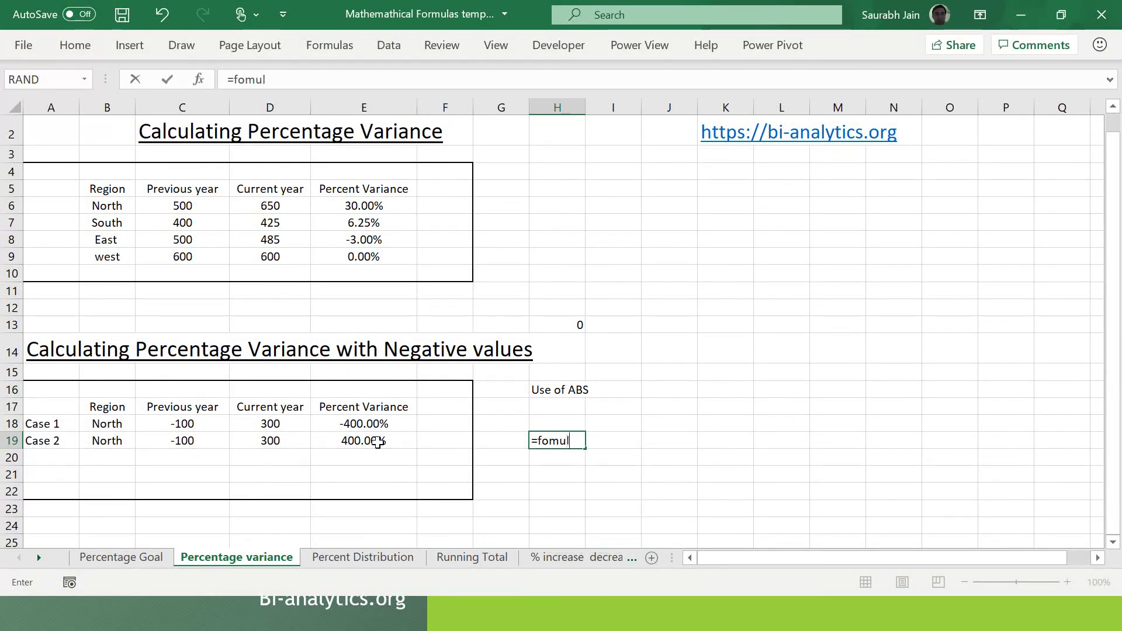
pyautogui.write('atext')
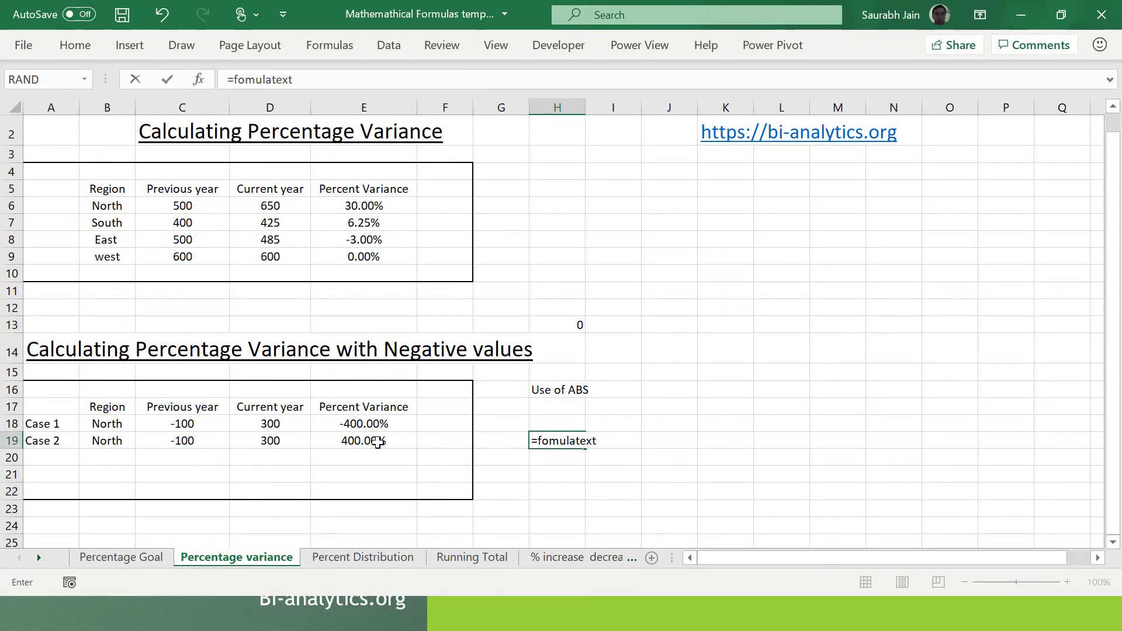
pyautogui.write('(')
pyautogui.press('BackSpace')
pyautogui.press('BackSpace')
pyautogui.press('BackSpace')
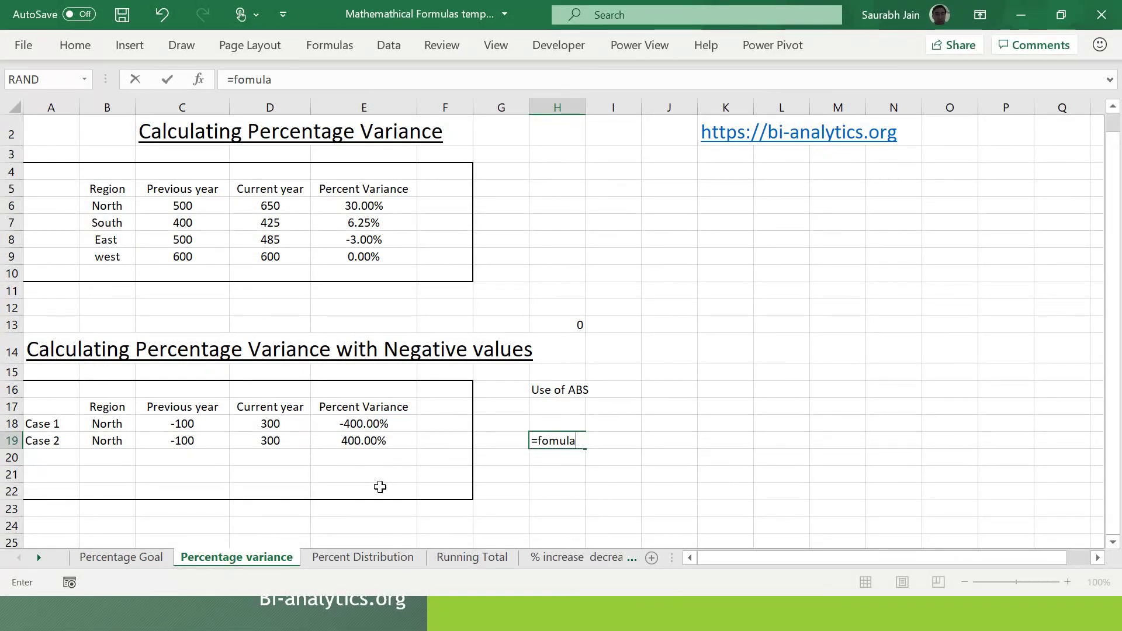
pyautogui.press('BackSpace')
pyautogui.press('BackSpace')
pyautogui.press('BackSpace')
pyautogui.press('BackSpace')
pyautogui.press('BackSpace')
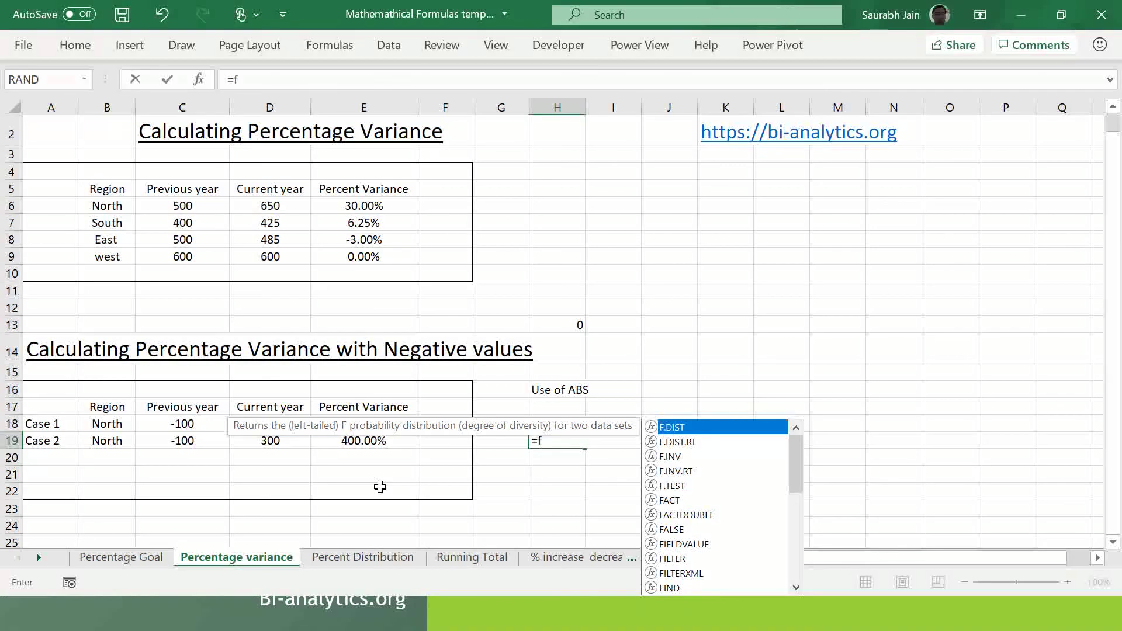
pyautogui.write('ormu')
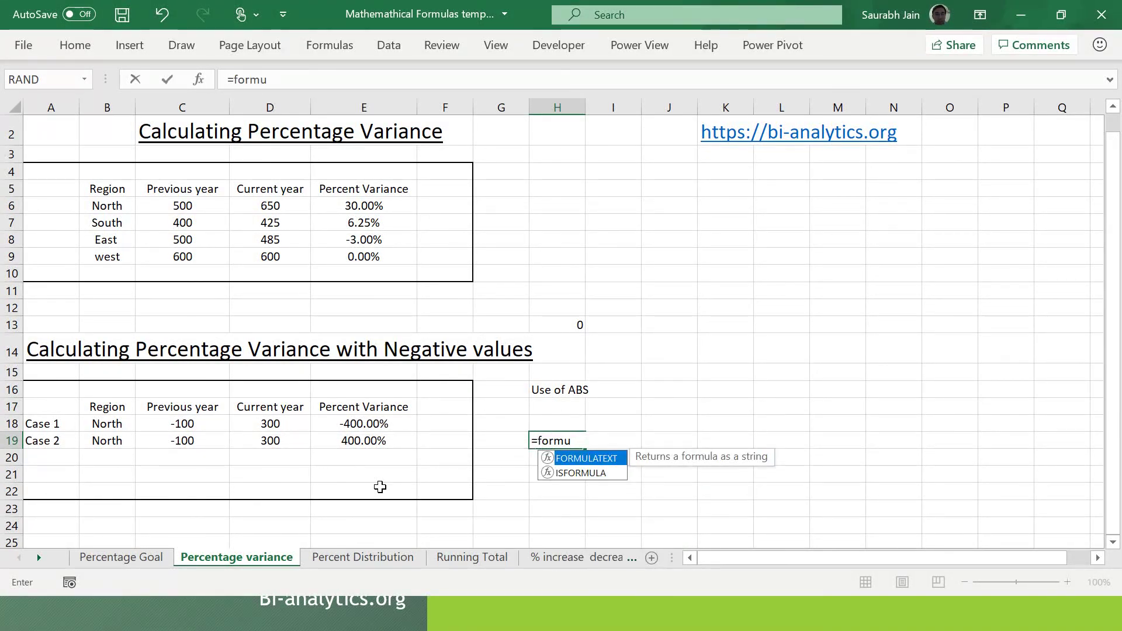
pyautogui.write('late')
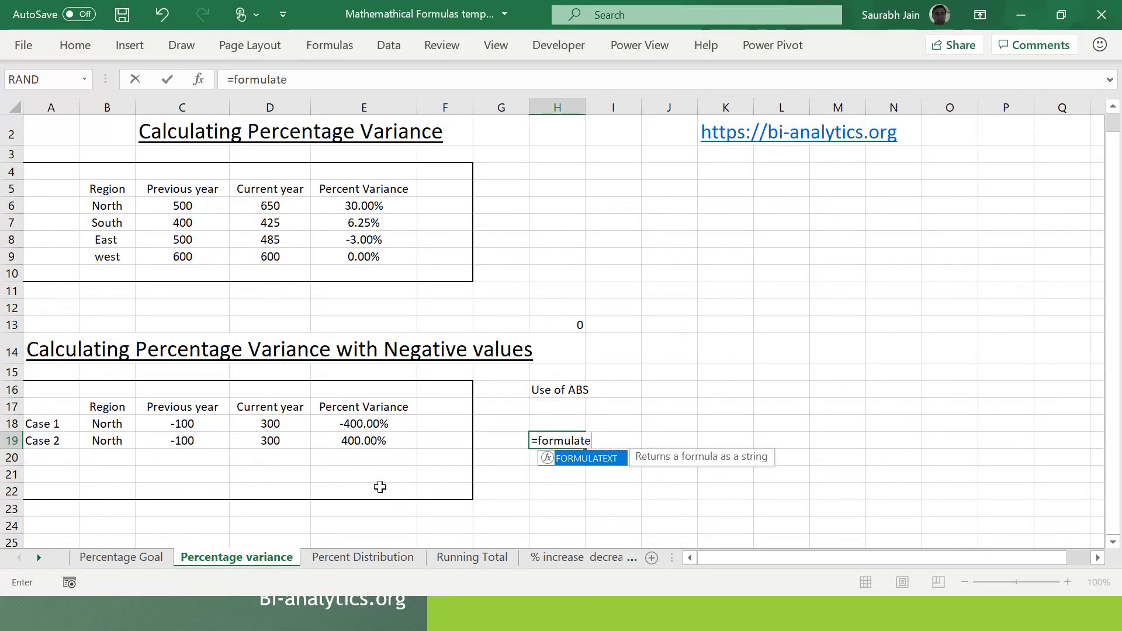
pyautogui.write('xt')
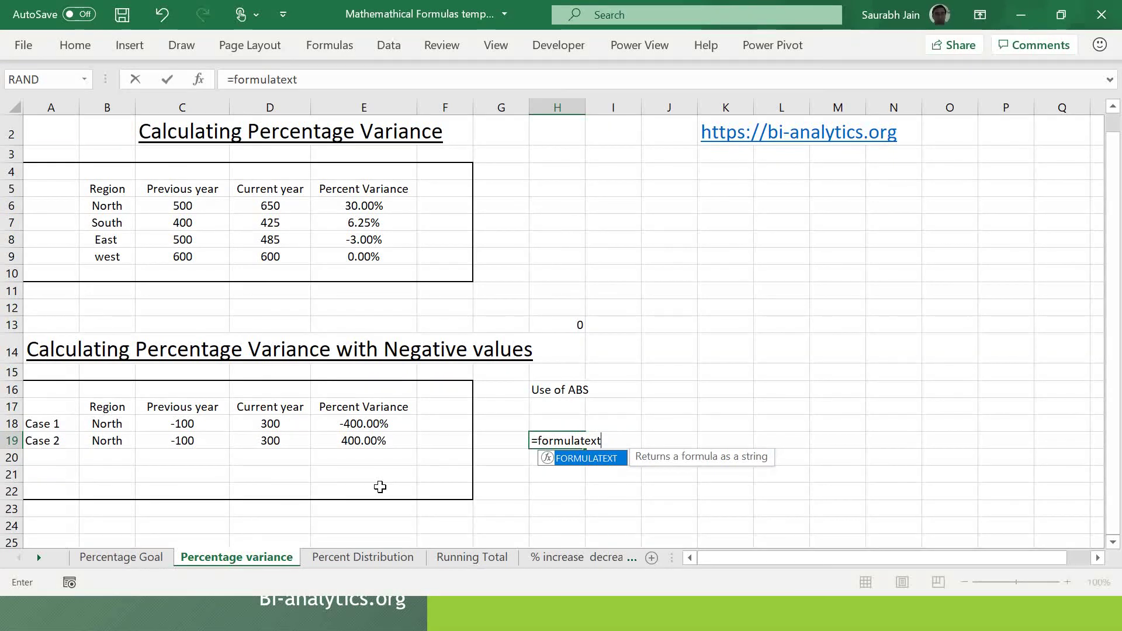
pyautogui.write('(')
pyautogui.click(349, 442)
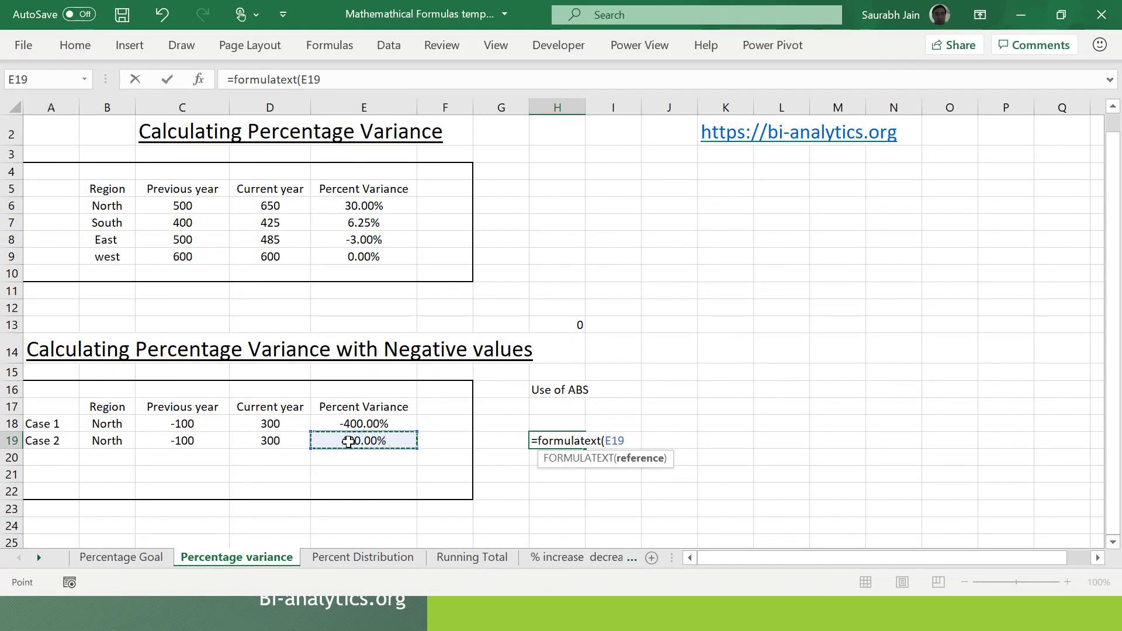
pyautogui.press('Return')
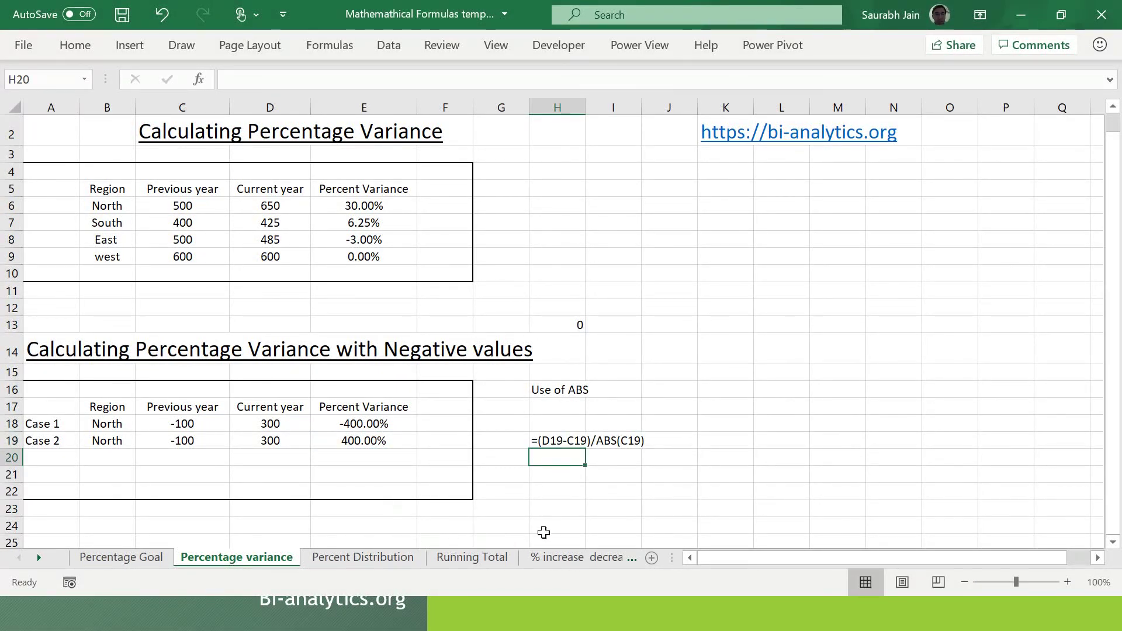
pyautogui.click(692, 404)
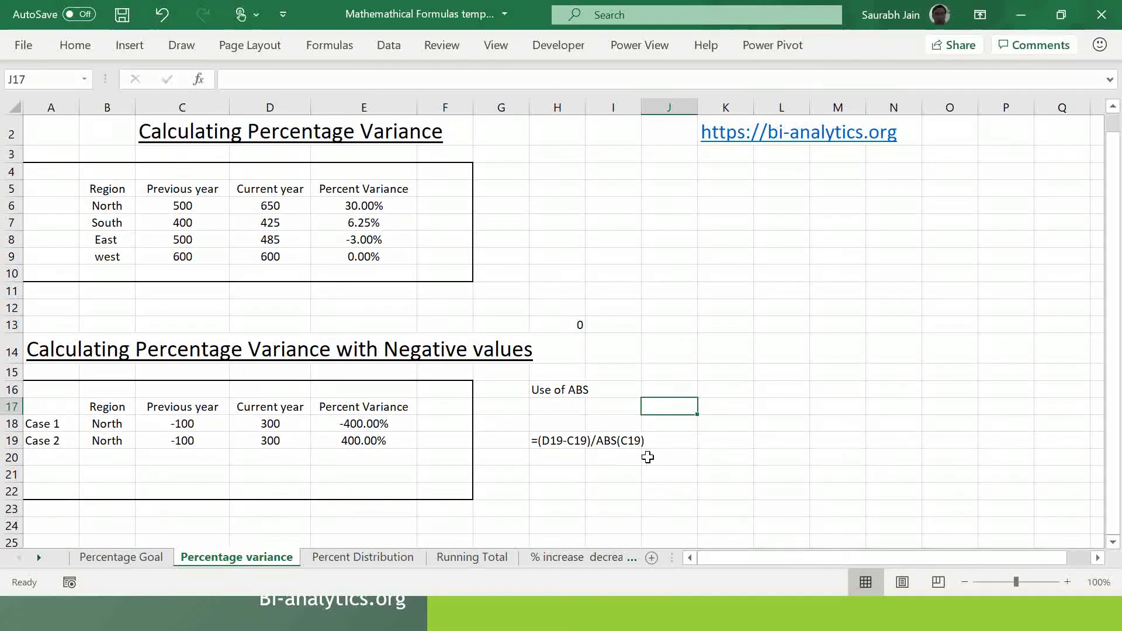
pyautogui.click(606, 469)
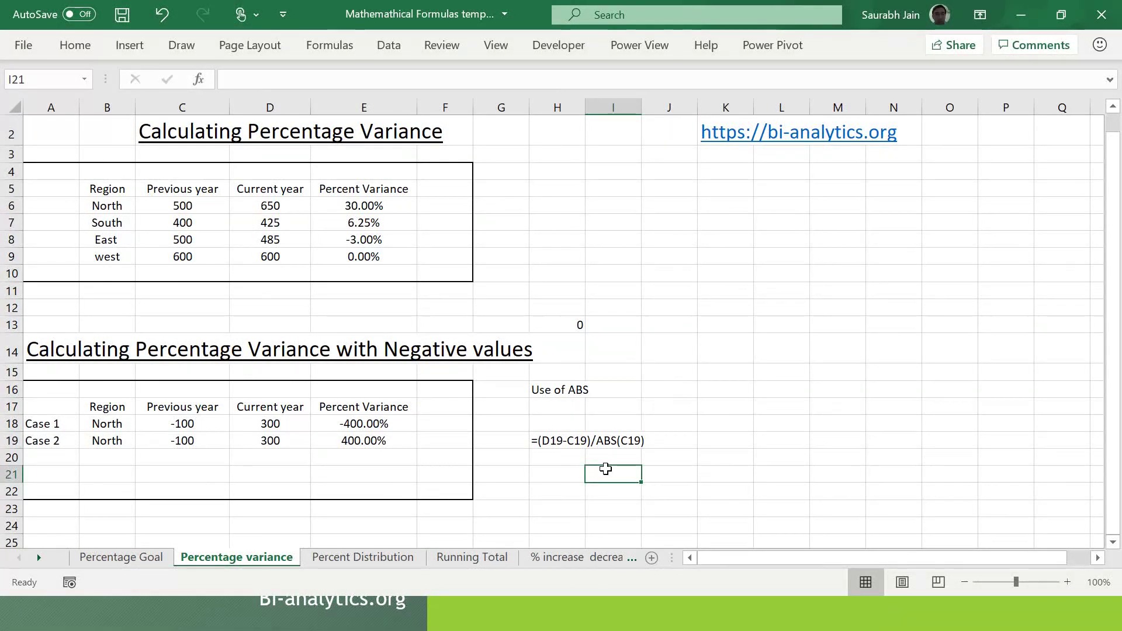
# Step: On the Percent Distribution sheet, sum the four regions' revenue from D7:D10 in the first table's Total cell D12
pyautogui.click(357, 560)
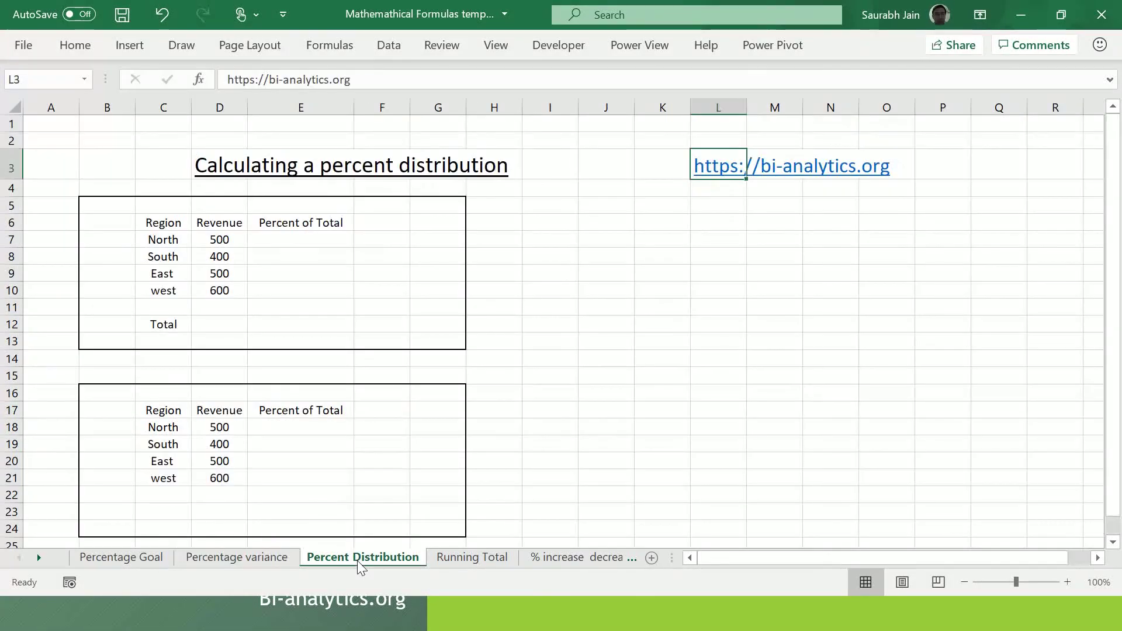
pyautogui.click(561, 339)
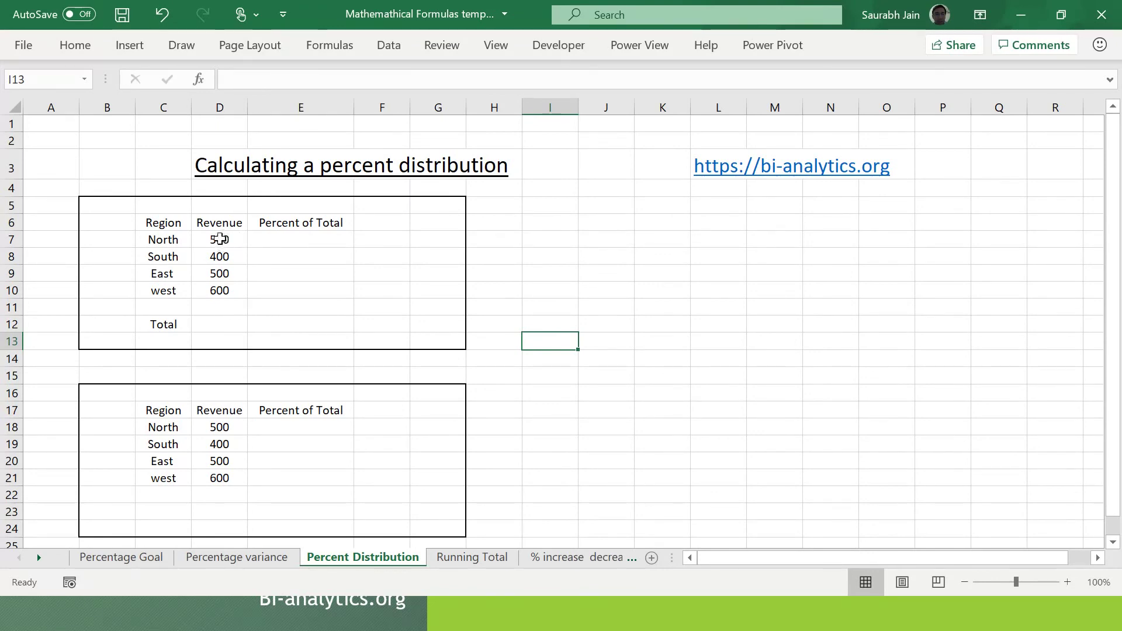
pyautogui.moveTo(219, 239); pyautogui.dragTo(217, 300)
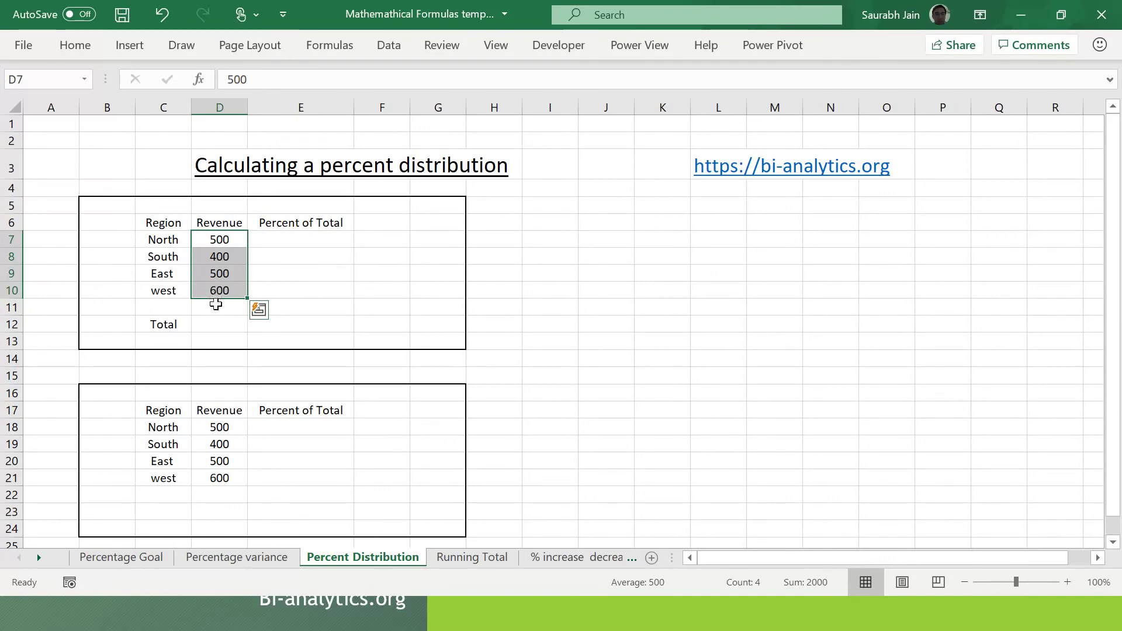
pyautogui.click(219, 328)
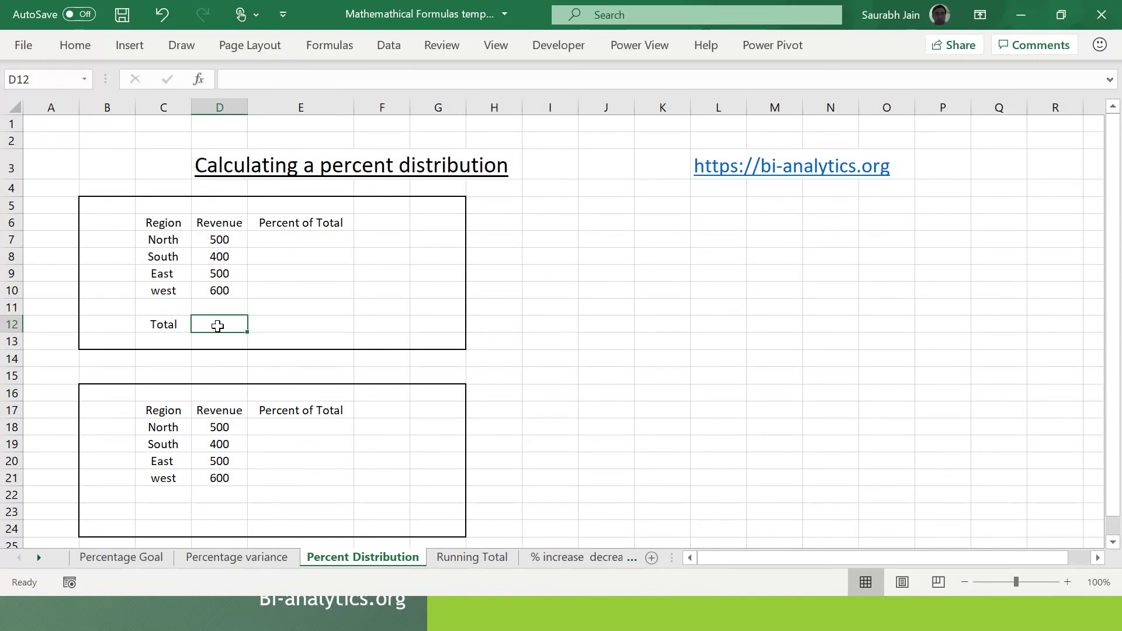
pyautogui.hotkey('alt', '=')
pyautogui.press('Return')
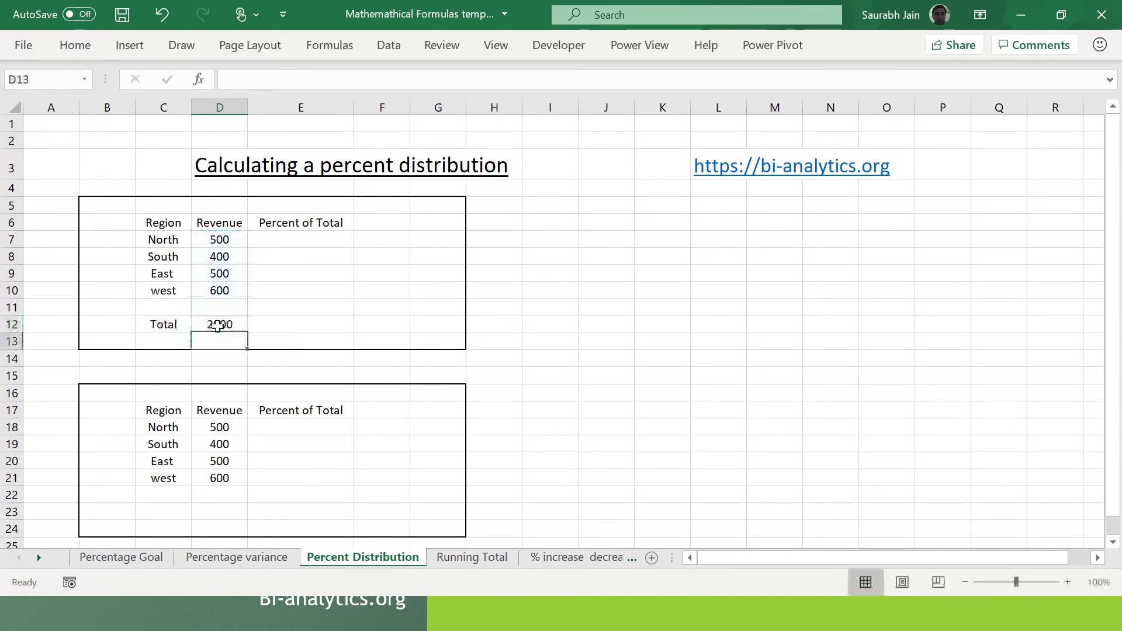
# Step: Enter =D7/$D$12 in North's Percent of Total cell E7, locking the total as an absolute reference
pyautogui.click(283, 322)
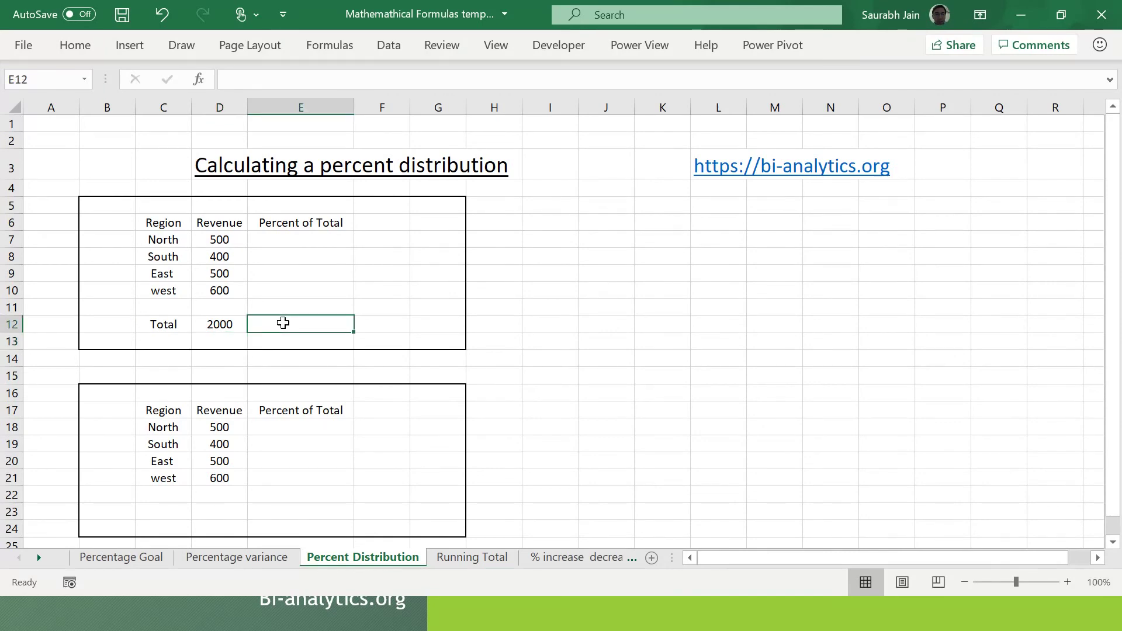
pyautogui.click(308, 239)
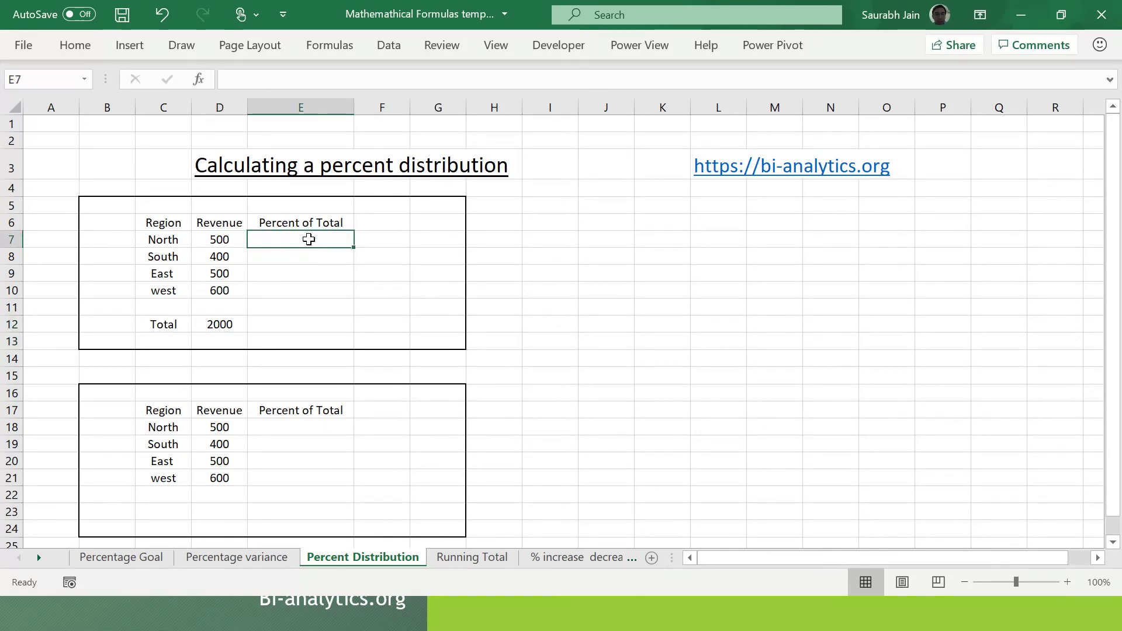
pyautogui.write('=')
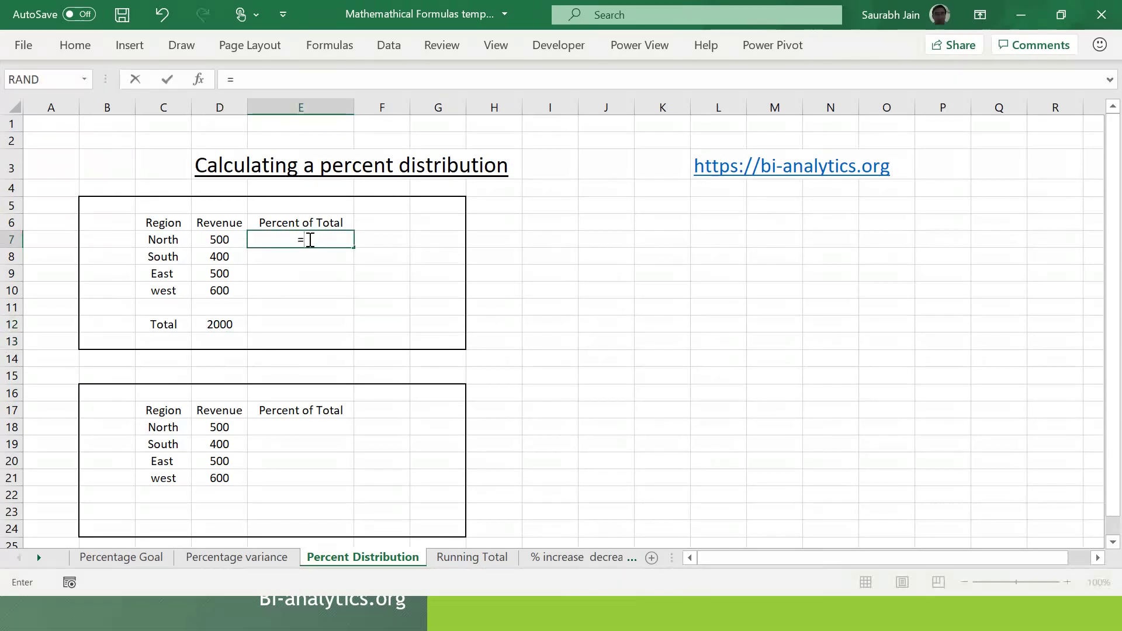
pyautogui.click(225, 241)
pyautogui.write('/')
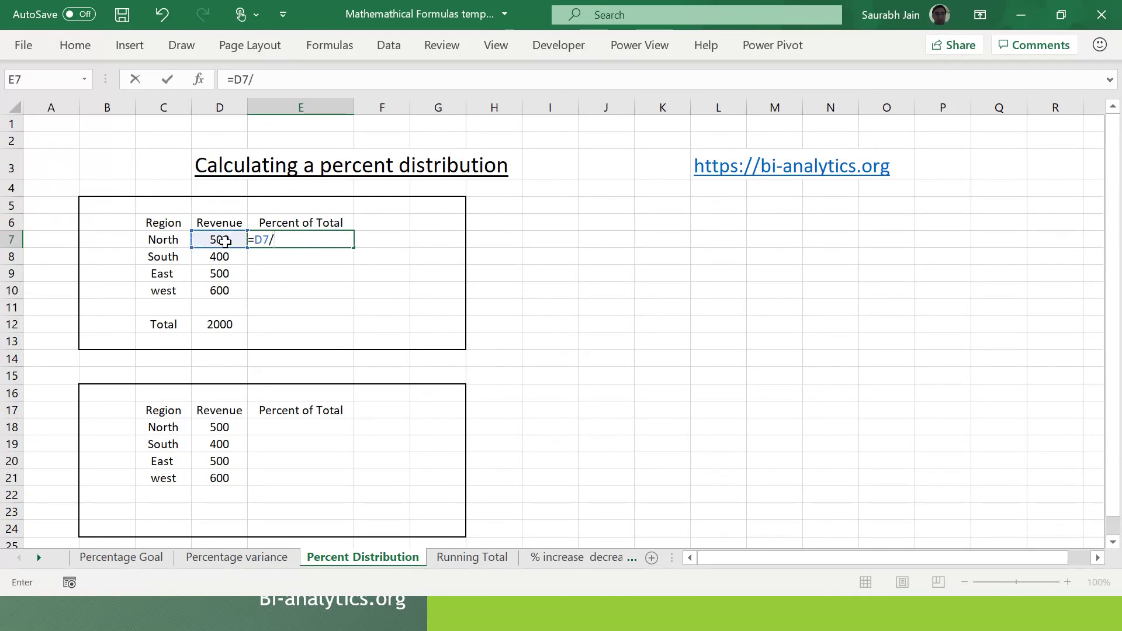
pyautogui.click(221, 325)
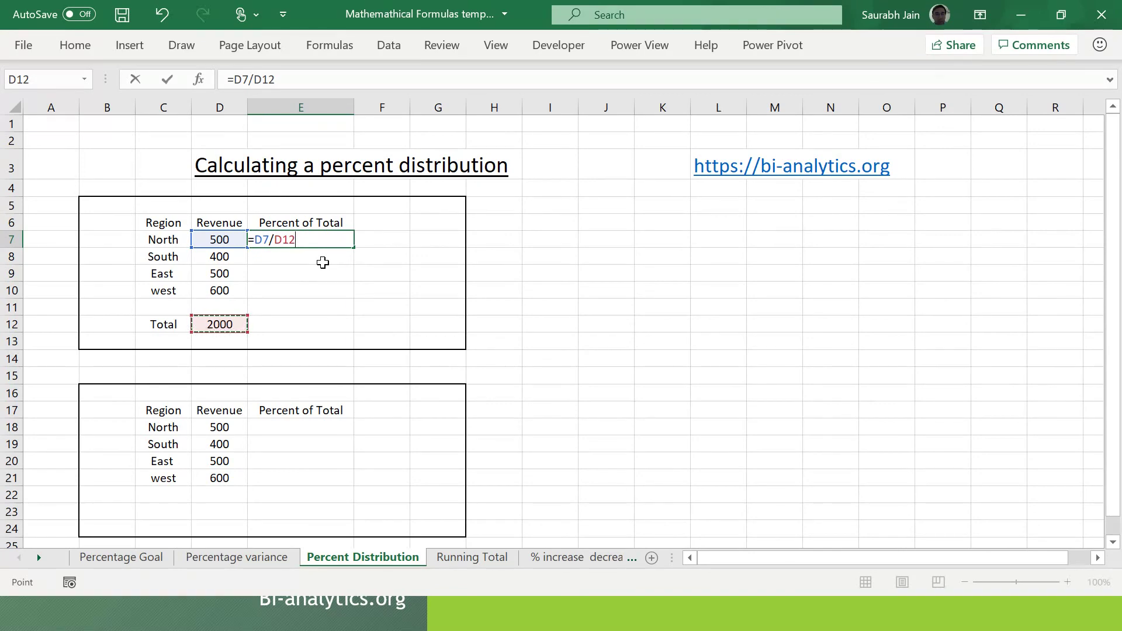
pyautogui.click(268, 79)
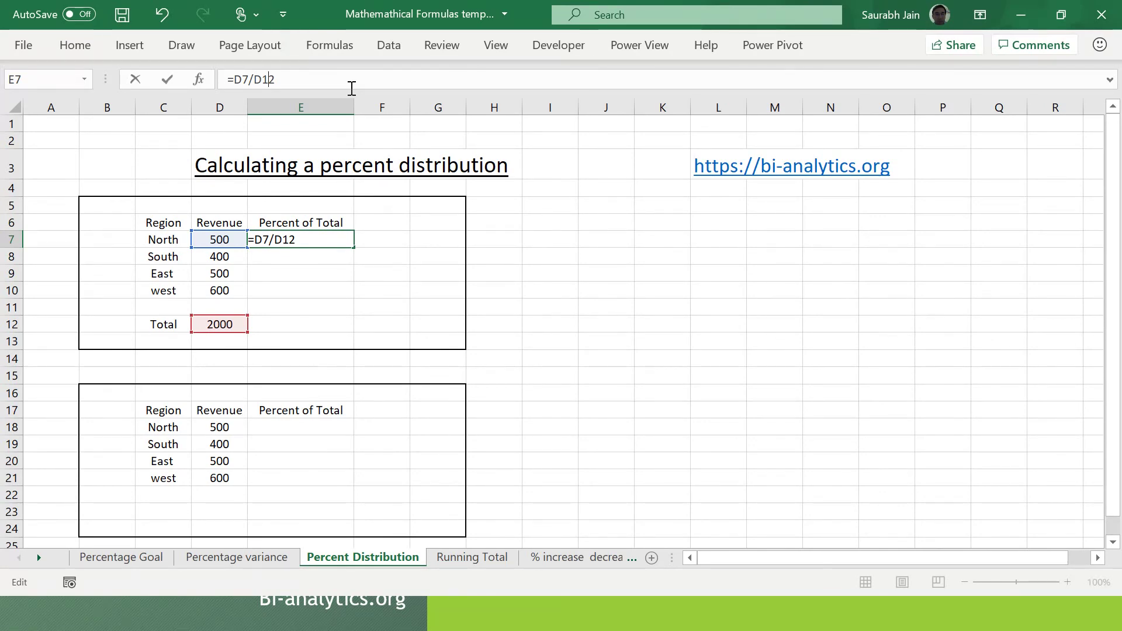
pyautogui.press('F4')
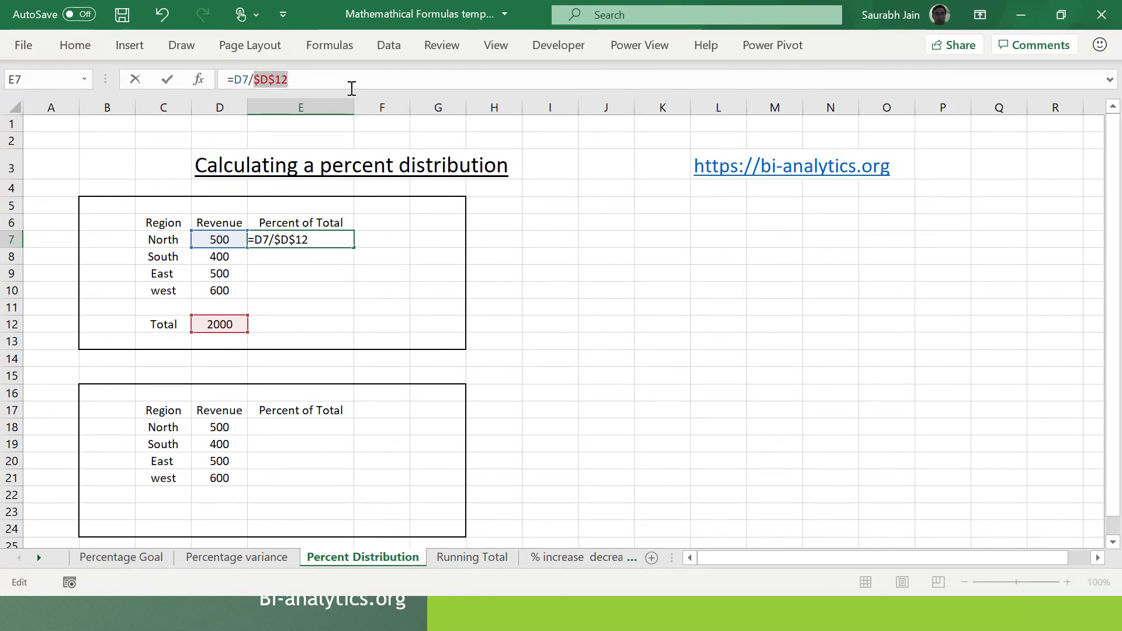
pyautogui.press('Return')
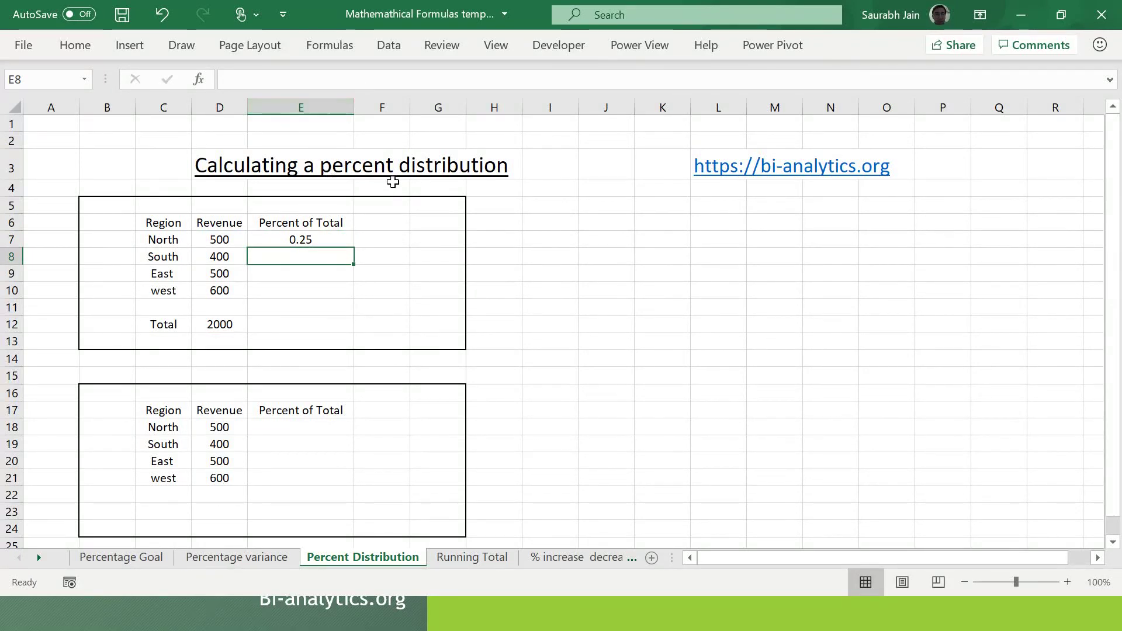
# Step: Format North's Percent of Total result in E7 as Percentage
pyautogui.click(318, 242)
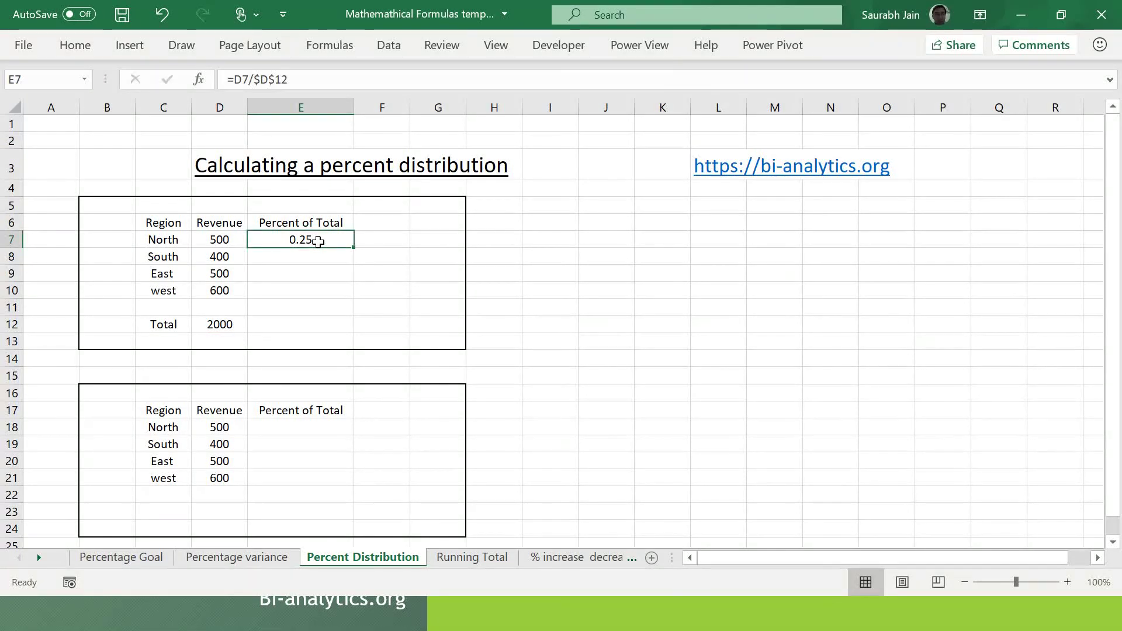
pyautogui.click(72, 50)
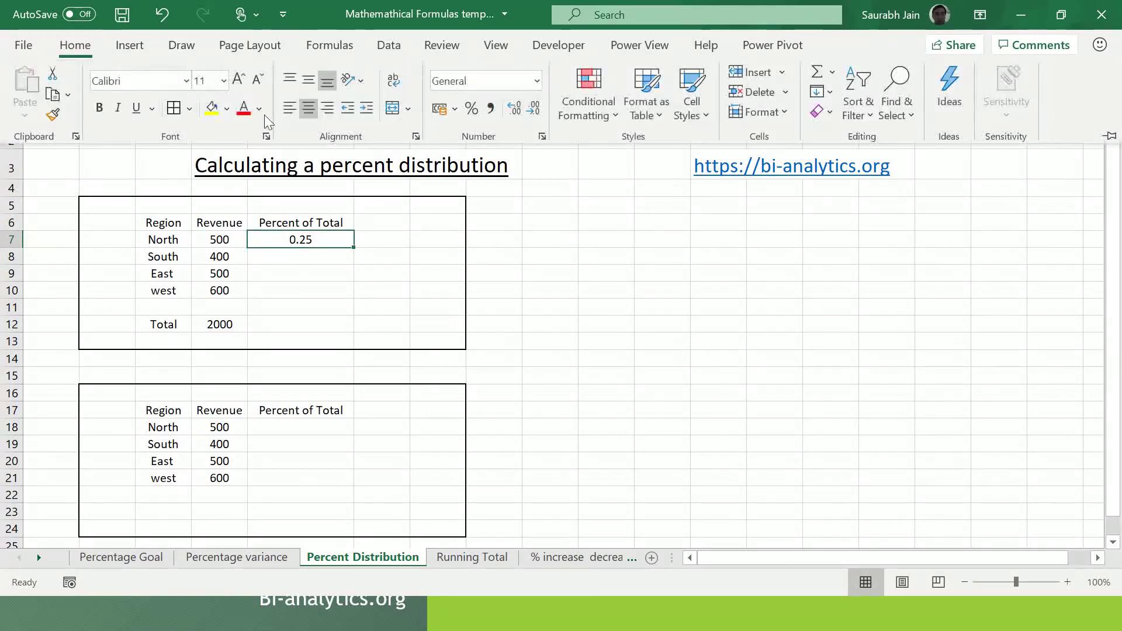
pyautogui.click(538, 85)
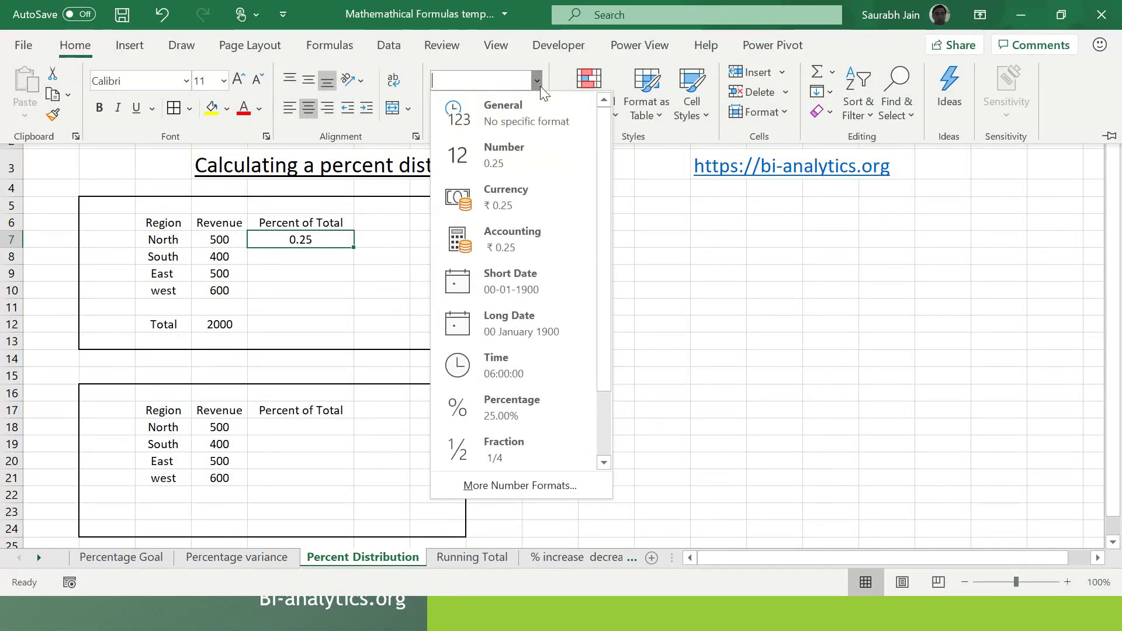
pyautogui.click(525, 414)
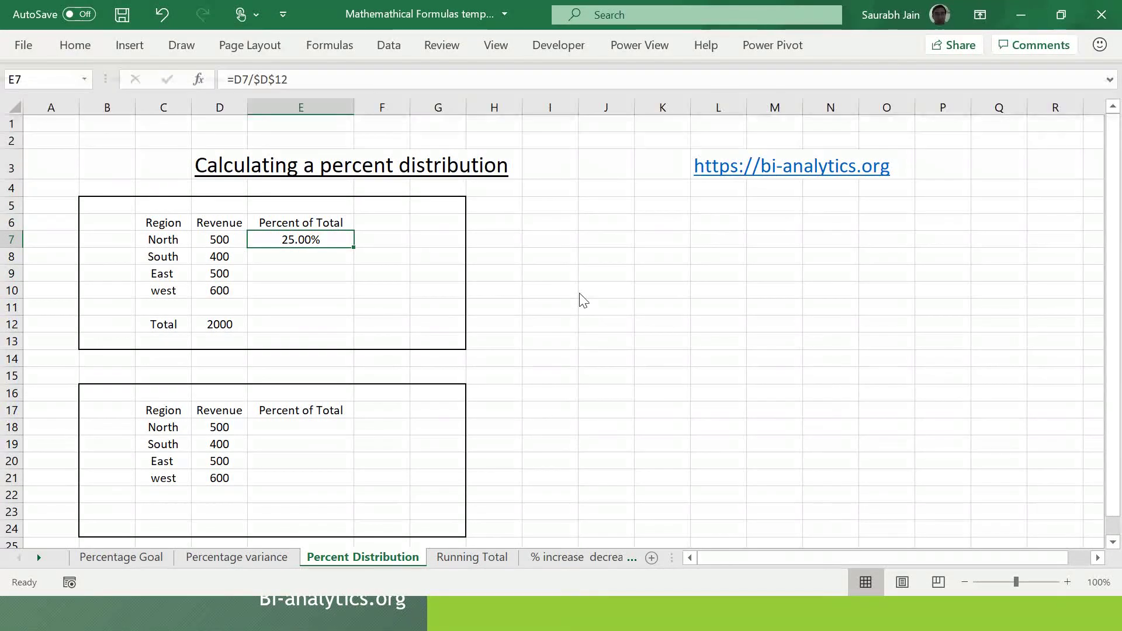
pyautogui.click(397, 278)
# Step: Fill the Percent of Total formula from E7 down through E10 for the South, East and west regions
pyautogui.click(316, 239)
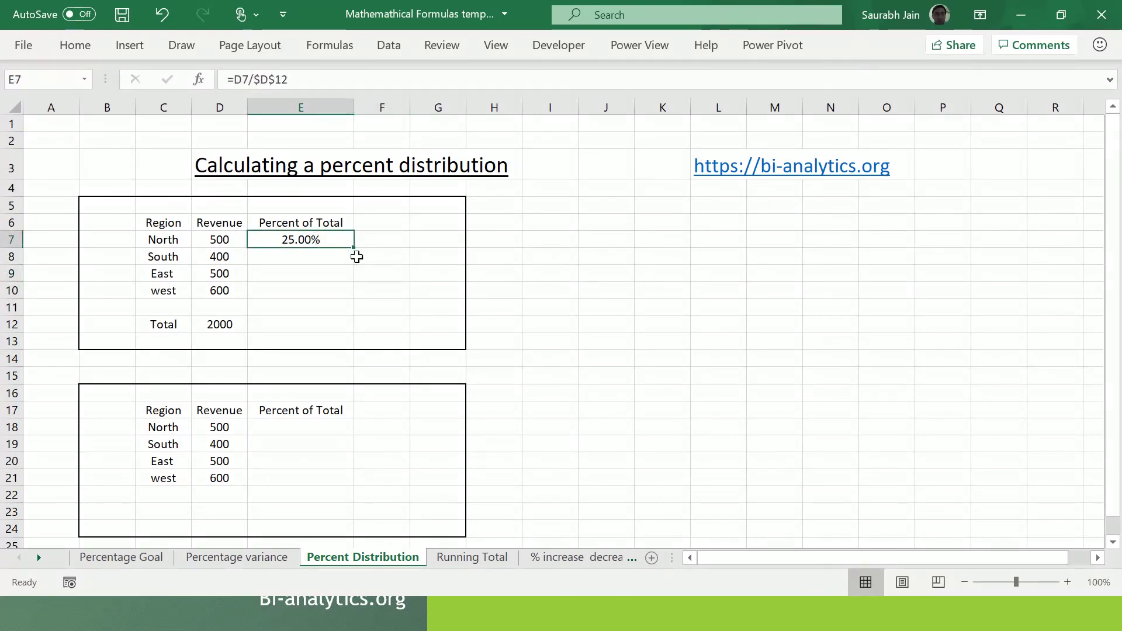
pyautogui.moveTo(353, 248); pyautogui.dragTo(355, 299)
pyautogui.click(577, 291)
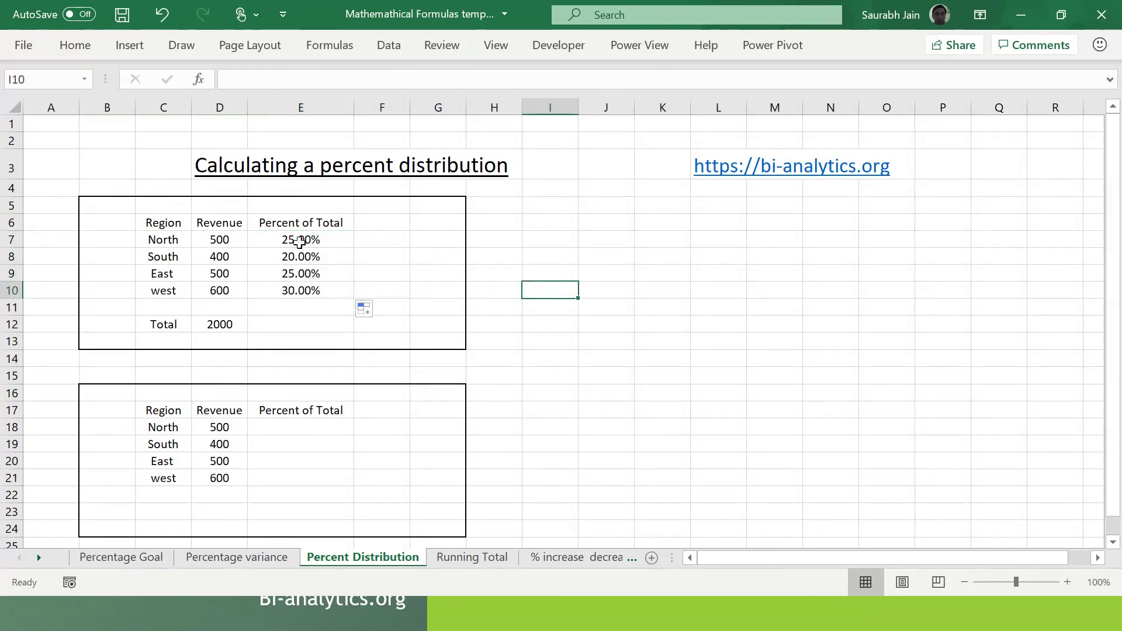
pyautogui.click(575, 310)
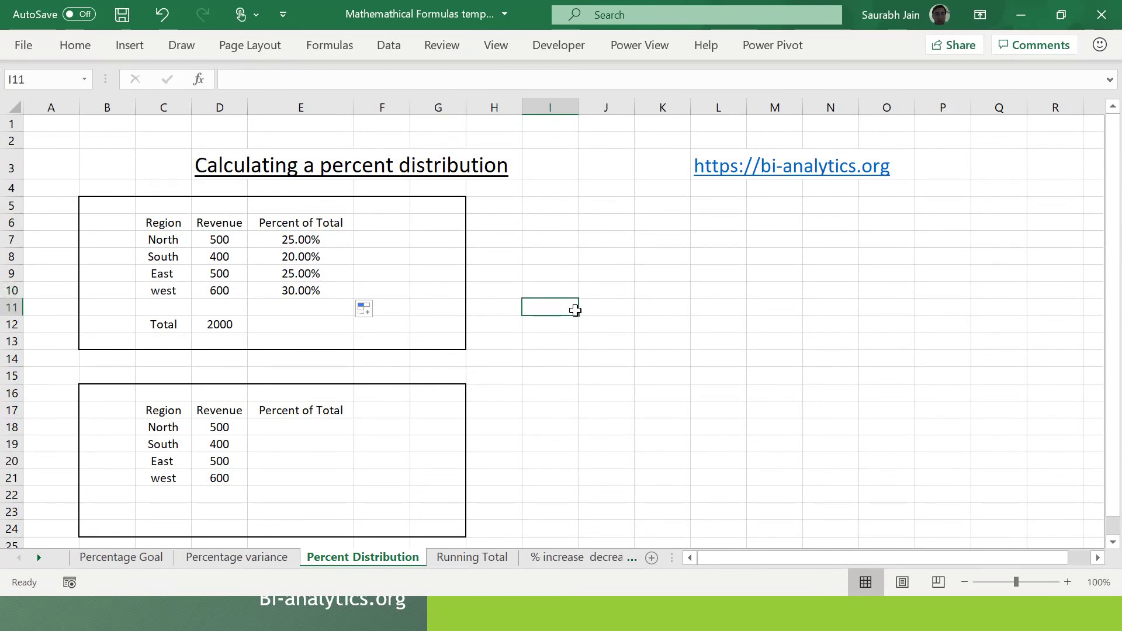
# Step: Compare the first table's Total row in C12:D12 with the second table's empty Percent of Total column
pyautogui.click(314, 462)
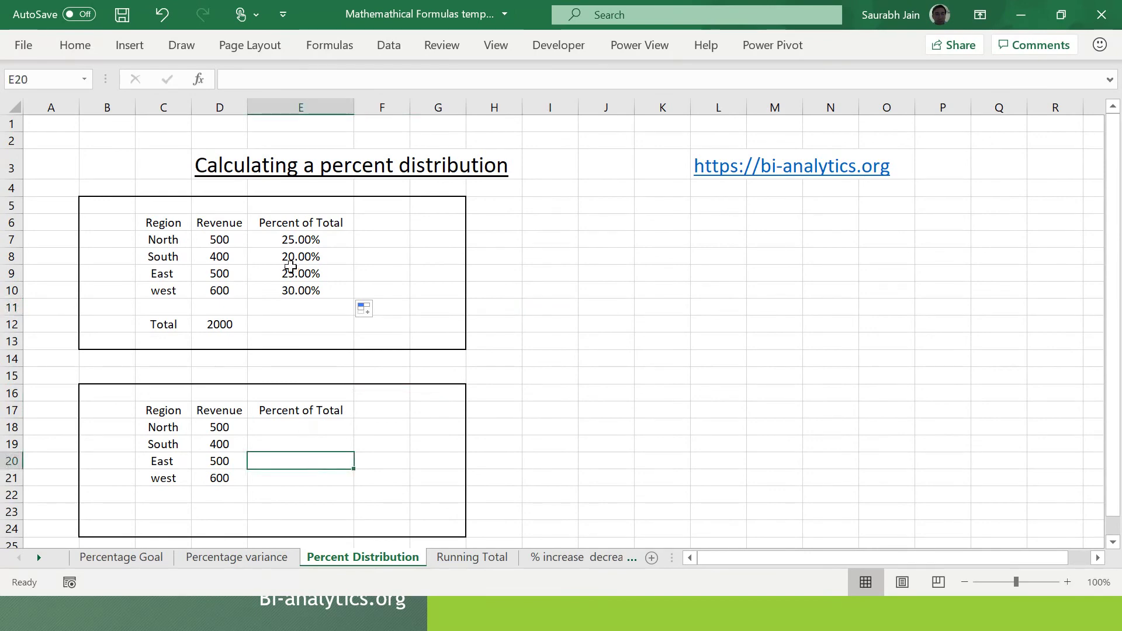
pyautogui.click(295, 304)
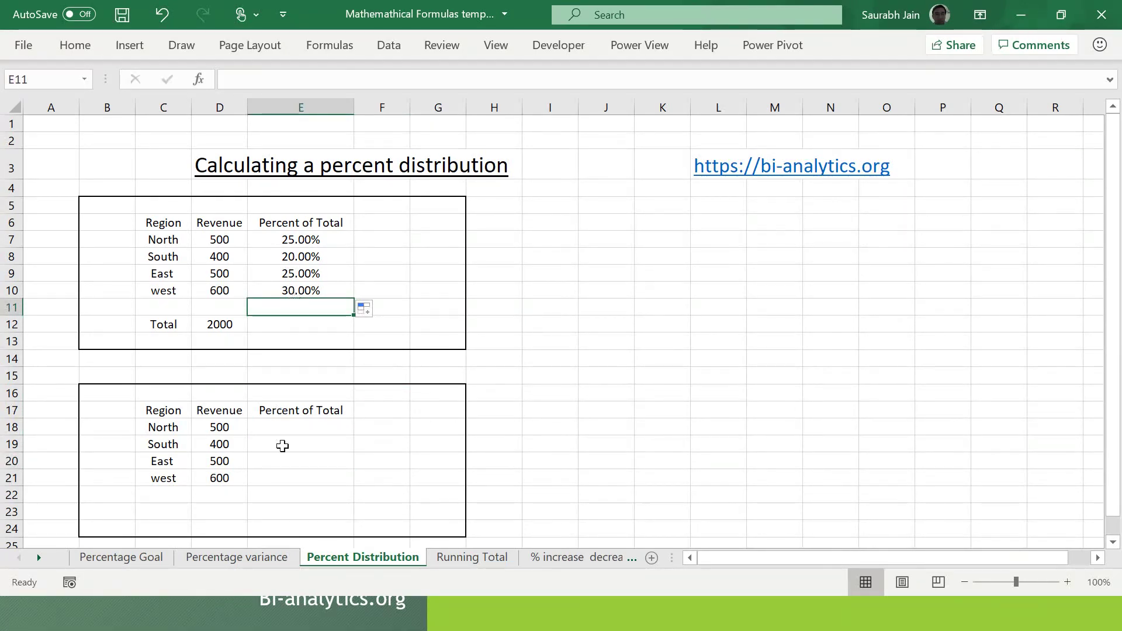
pyautogui.click(163, 323)
pyautogui.moveTo(162, 323); pyautogui.dragTo(220, 325)
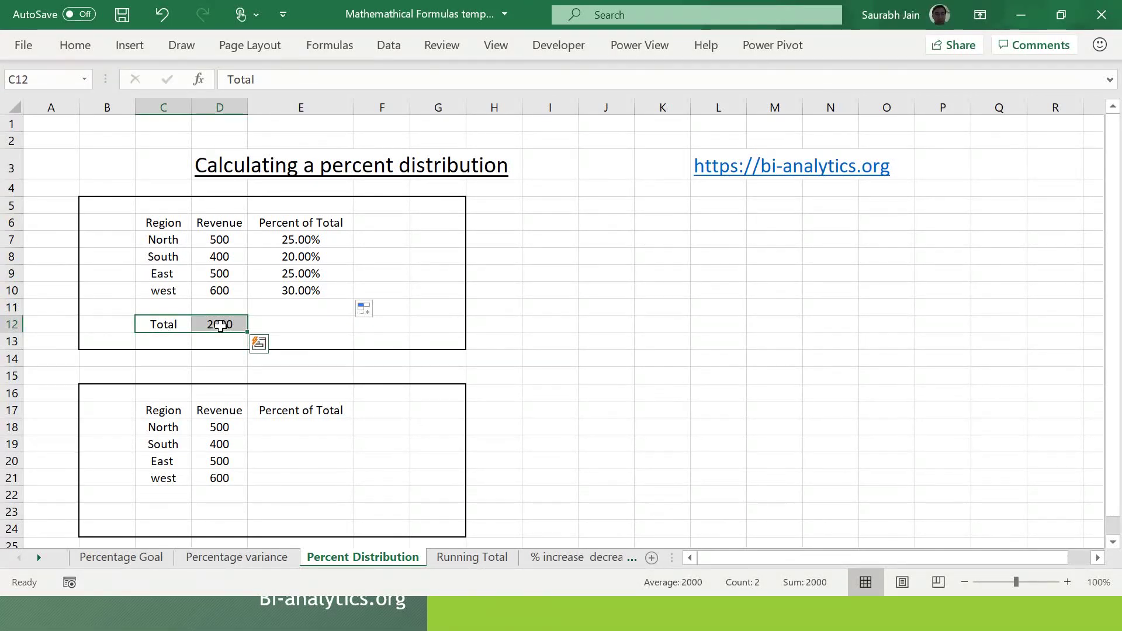
# Step: Enter =D18/SUM($D$18:$D$21) in North's Percent of Total cell E18, locking the summed revenue range as absolute references
pyautogui.click(314, 430)
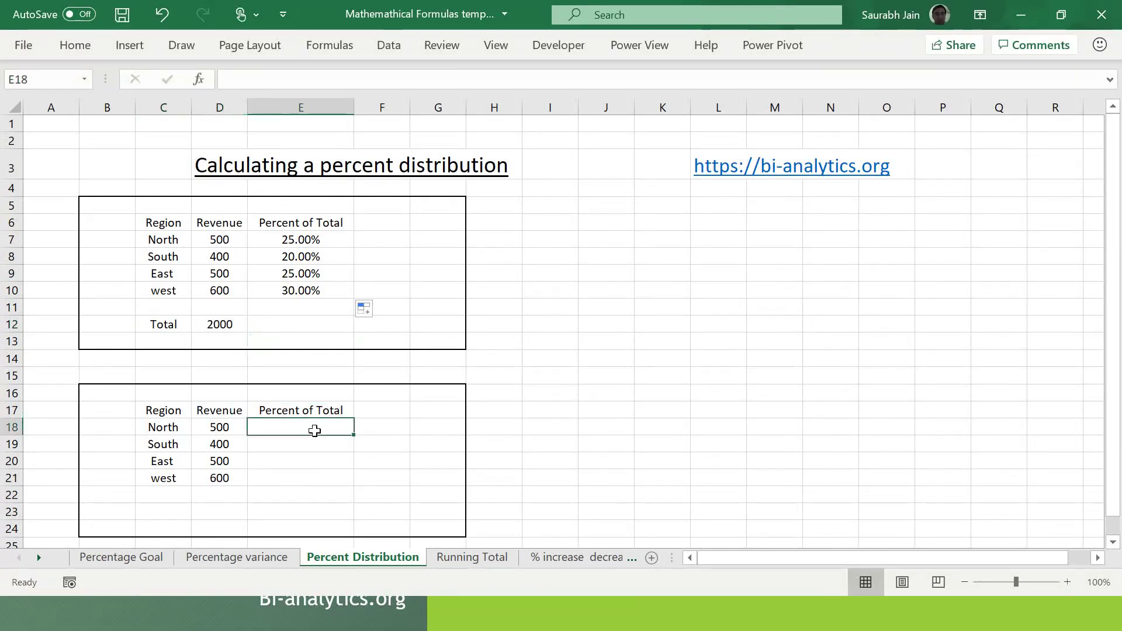
pyautogui.write('=')
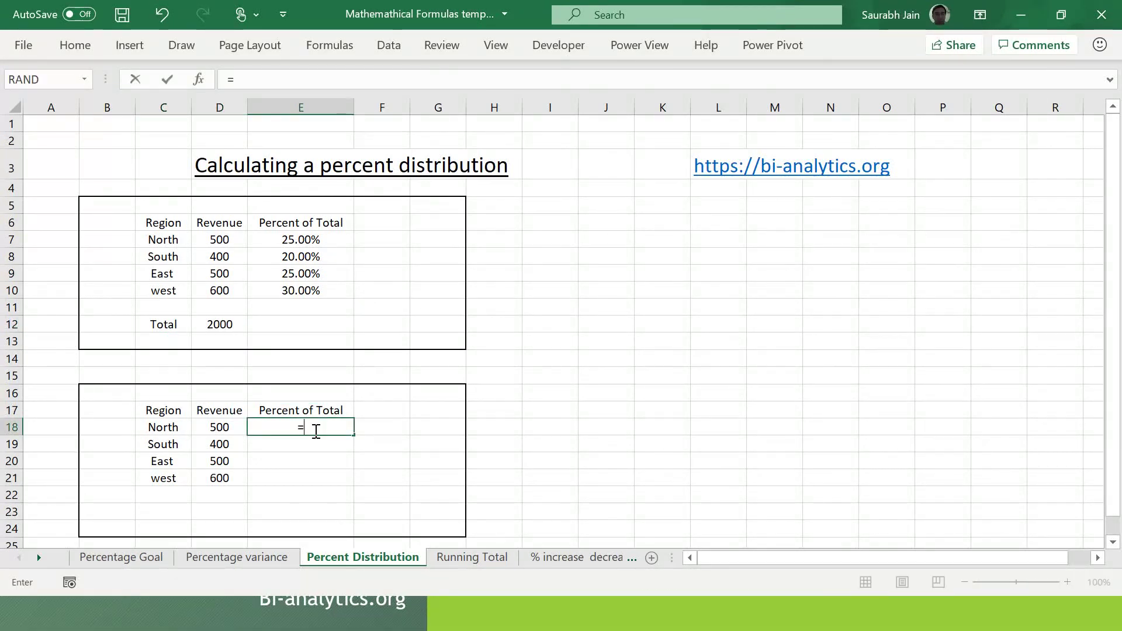
pyautogui.click(219, 424)
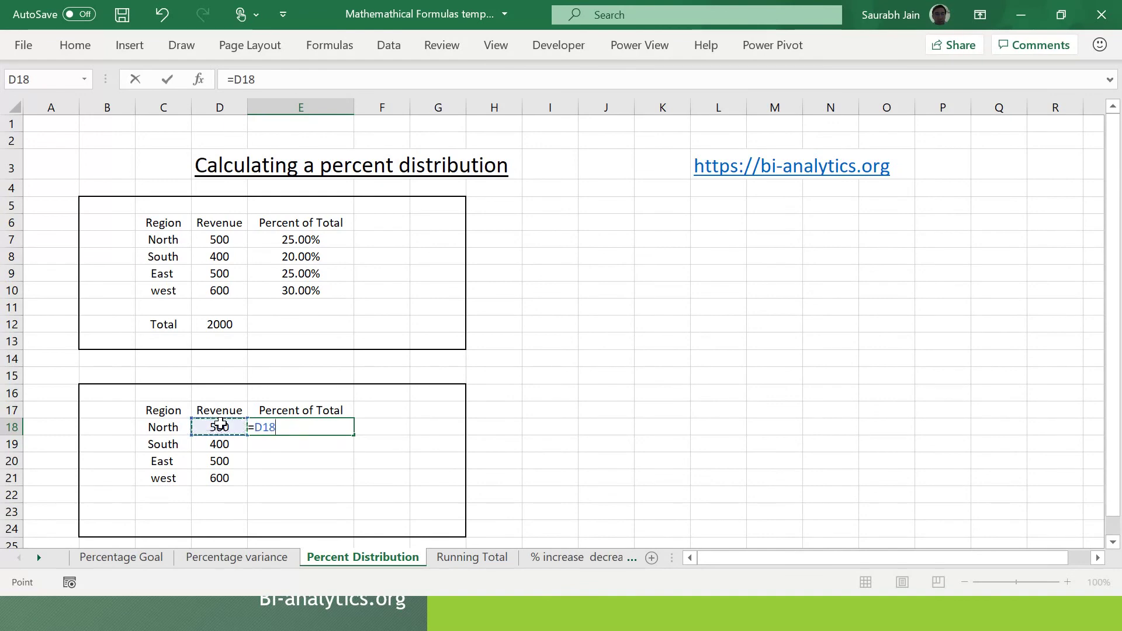
pyautogui.write('/')
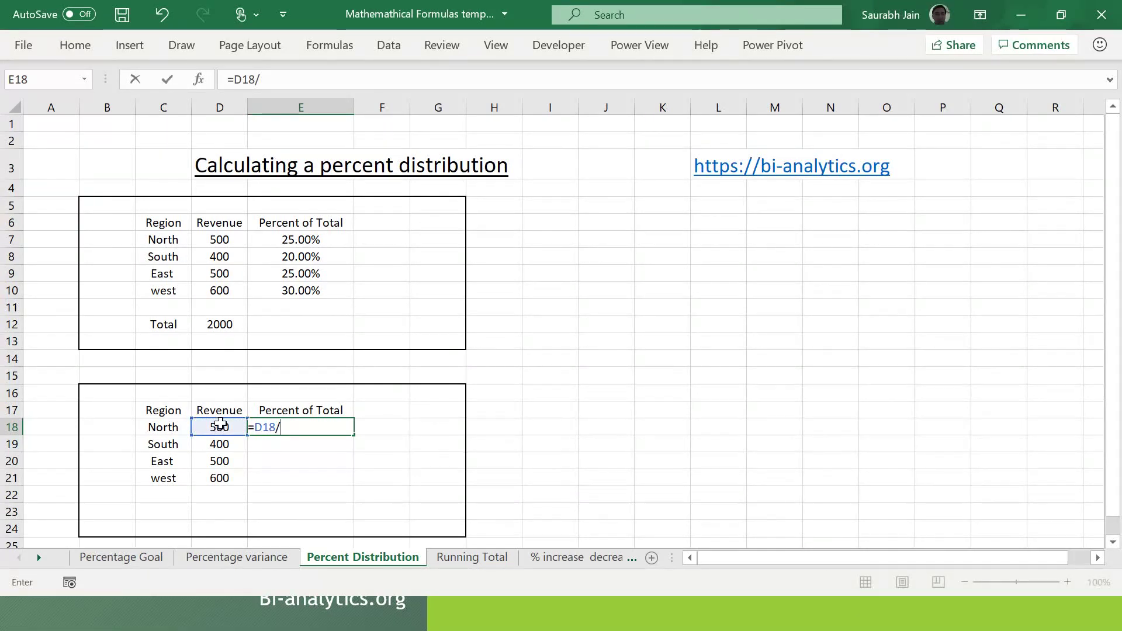
pyautogui.write('sum')
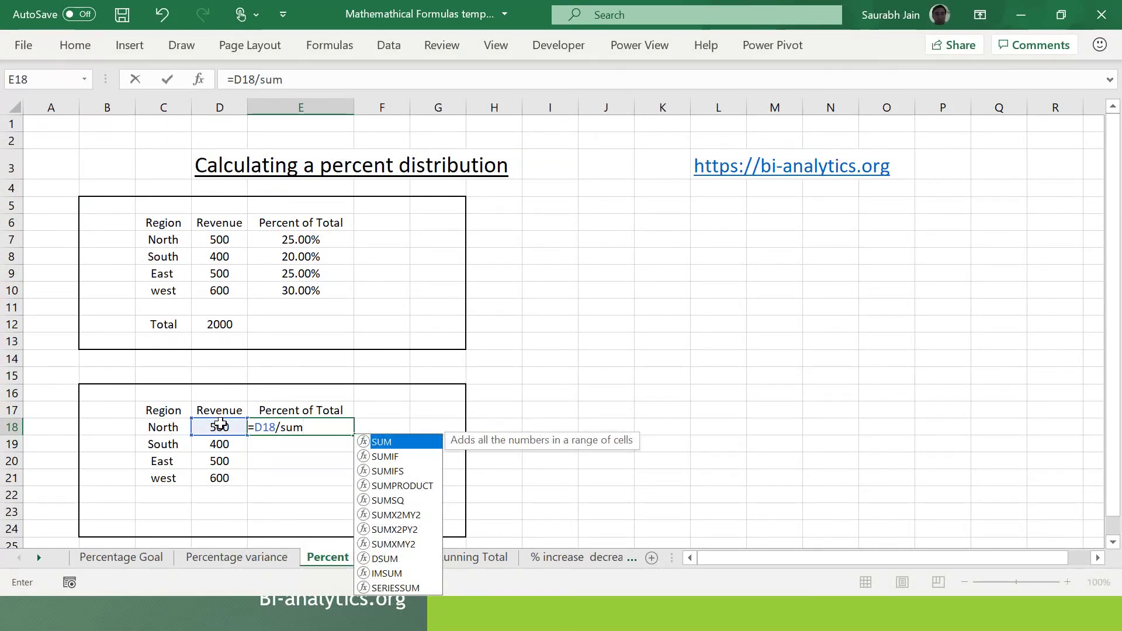
pyautogui.write('(')
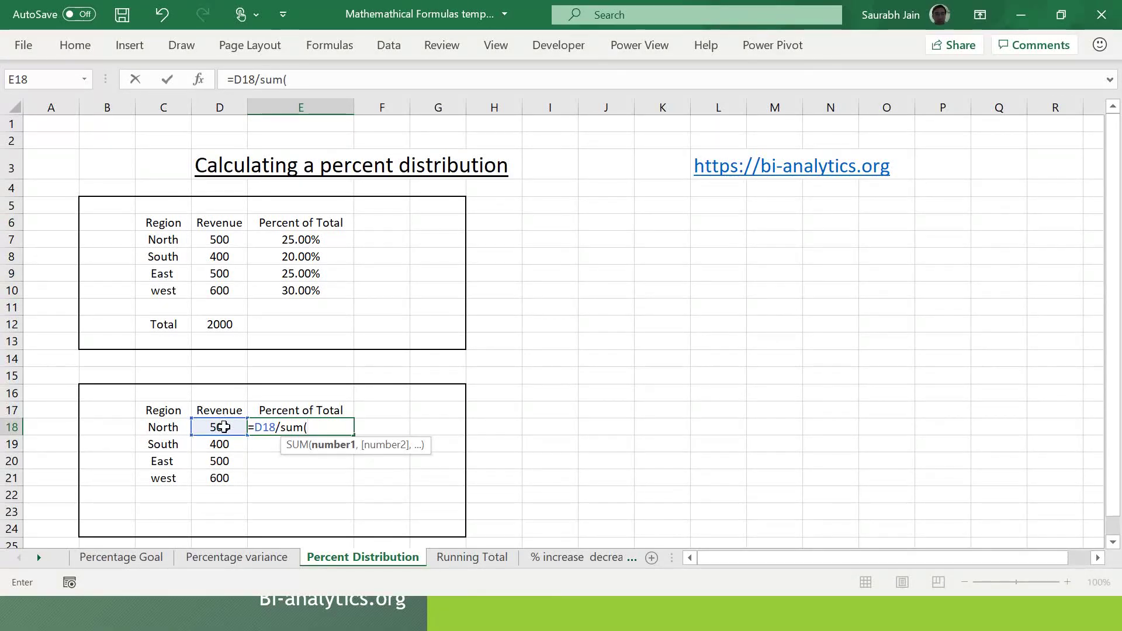
pyautogui.moveTo(224, 426); pyautogui.dragTo(220, 474)
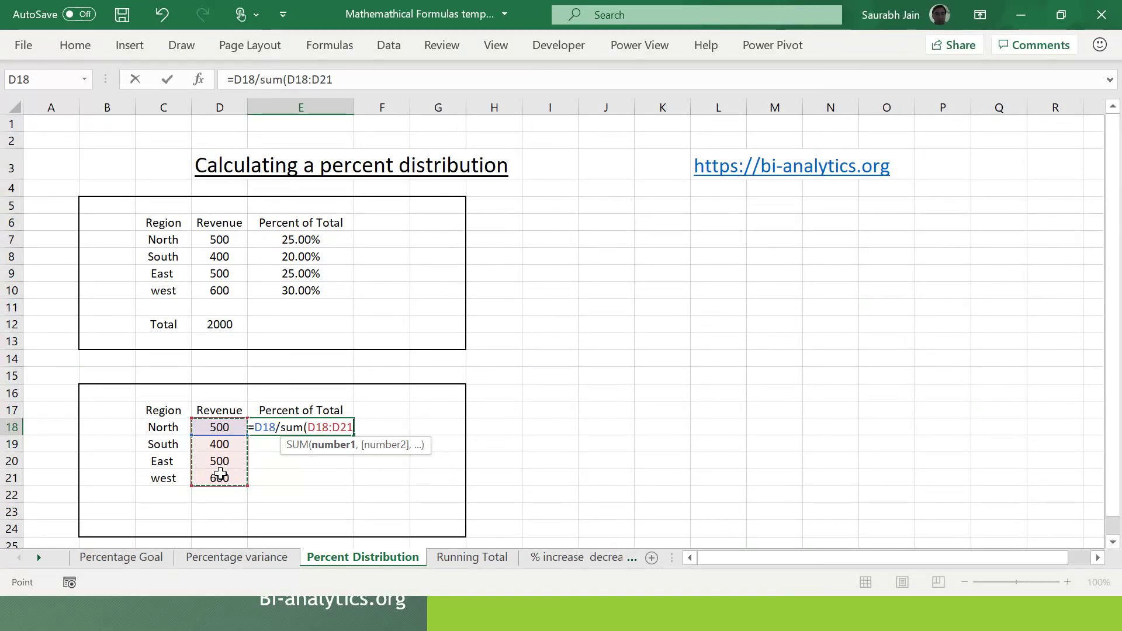
pyautogui.press('F4')
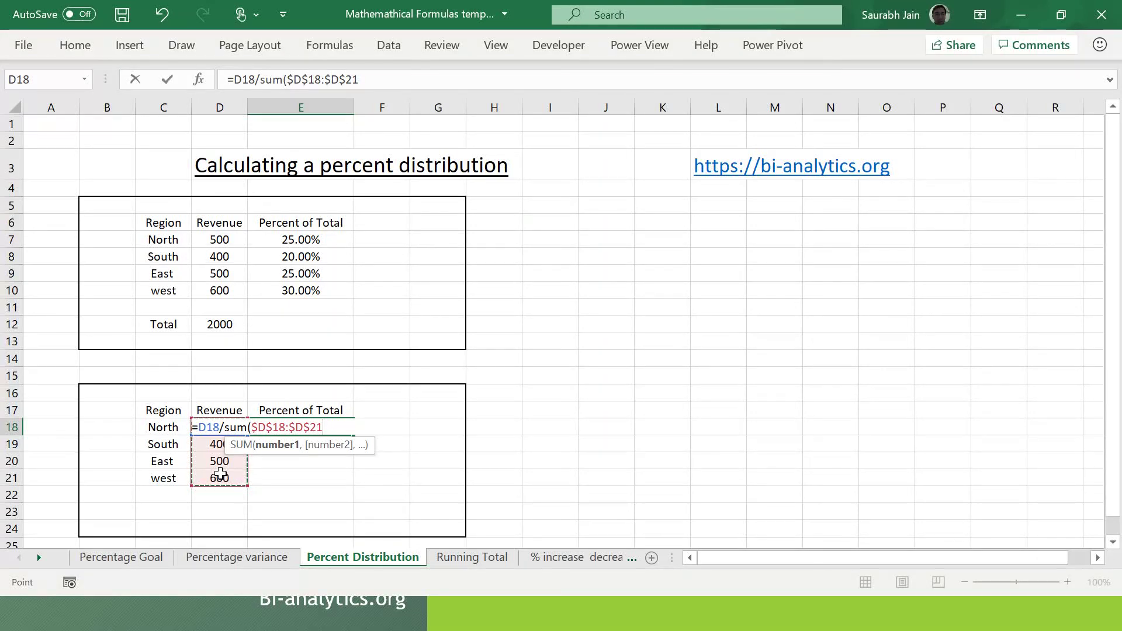
pyautogui.write(')')
pyautogui.press('Return')
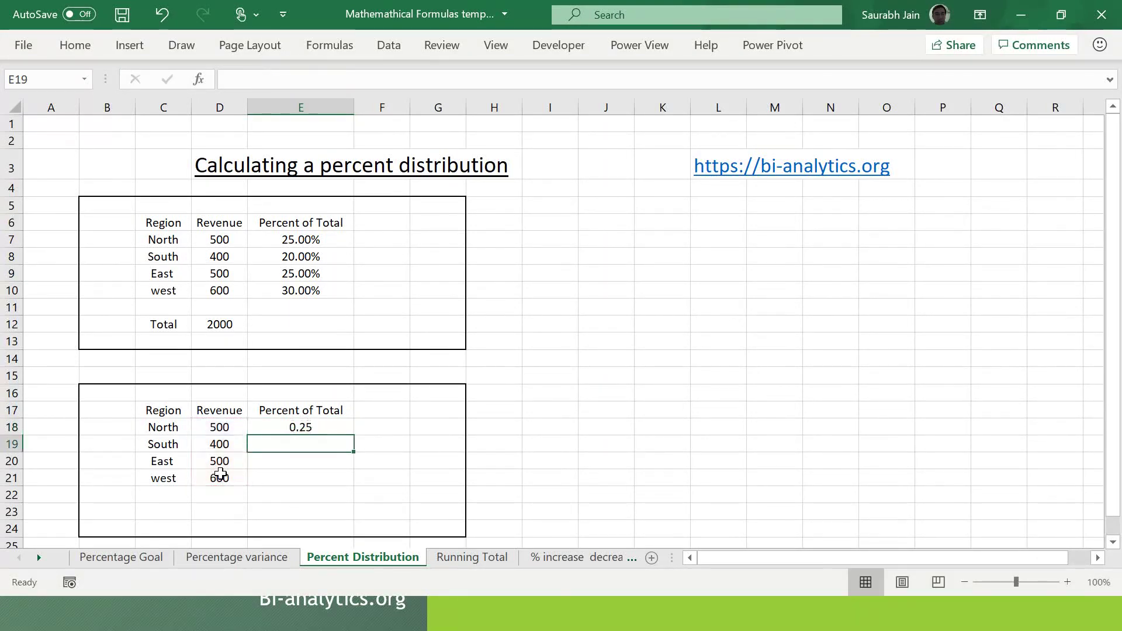
# Step: Fill the second table's Percent of Total formula from E18 down through E21 for the South, East and west regions
pyautogui.click(323, 427)
pyautogui.doubleClick(356, 433)
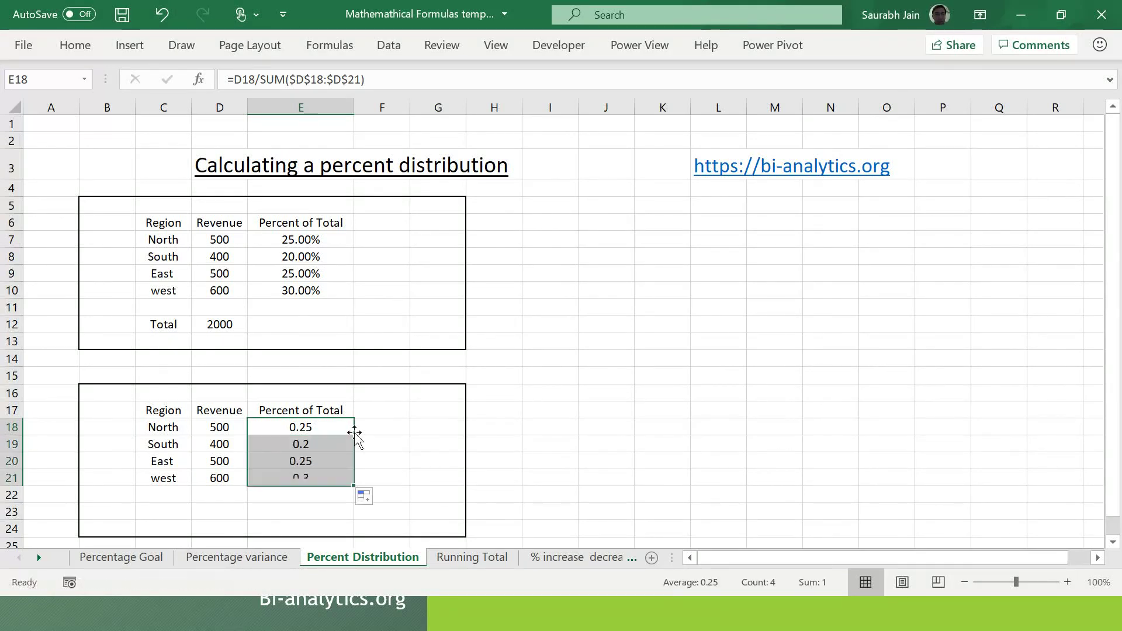
pyautogui.click(583, 428)
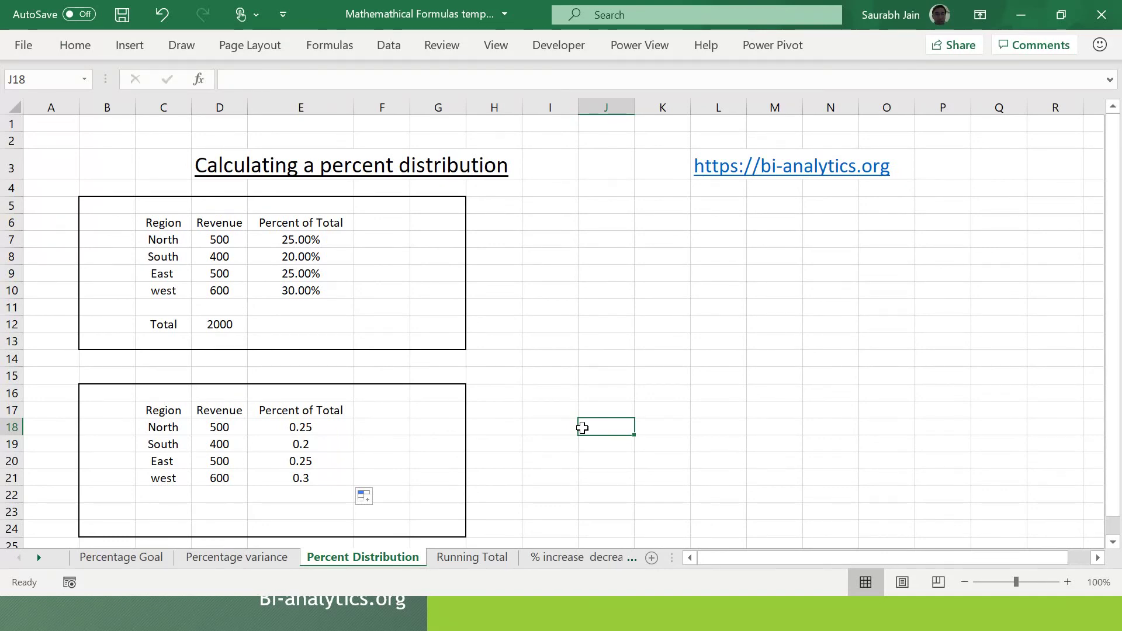
# Step: Open the Running Total sheet and look over the January and February Units Sold values in C5 and C6
pyautogui.click(474, 560)
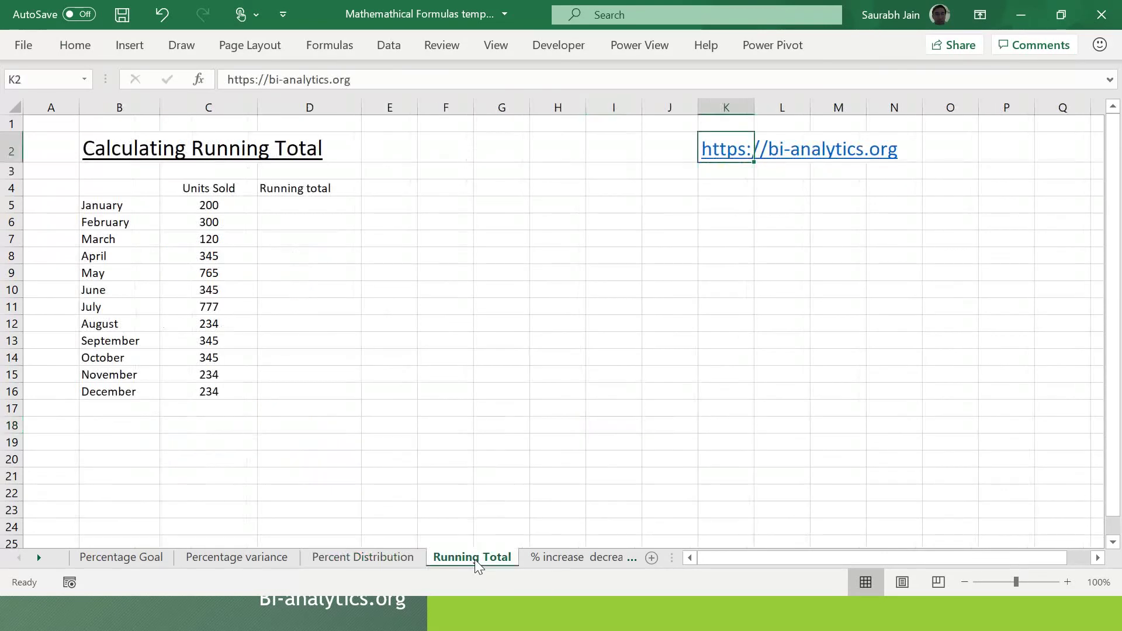
pyautogui.click(556, 319)
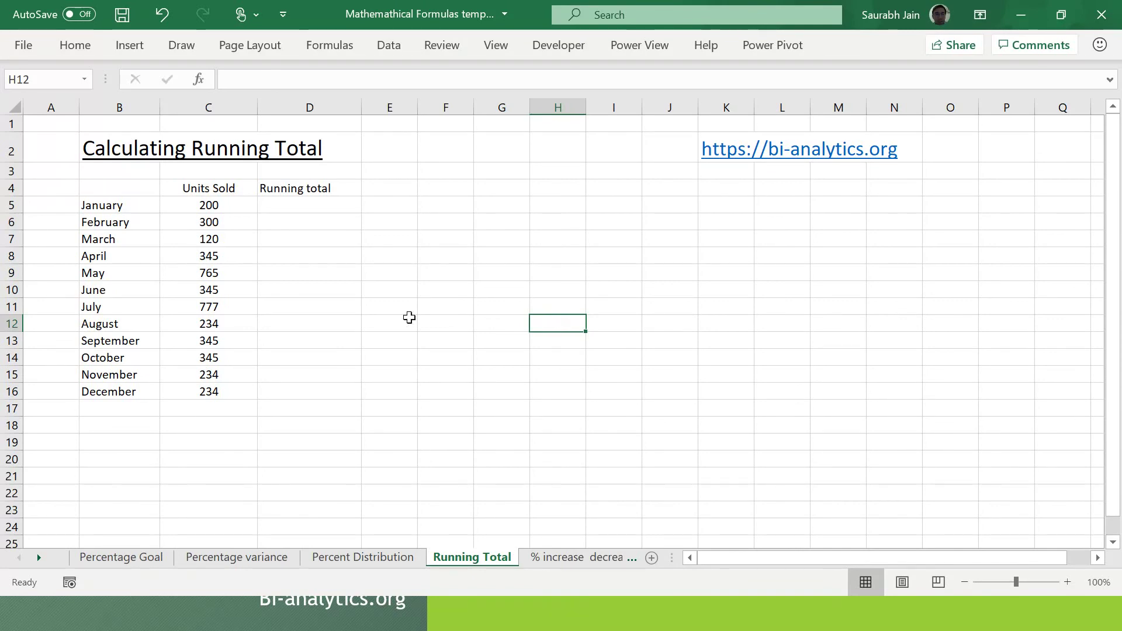
pyautogui.click(232, 207)
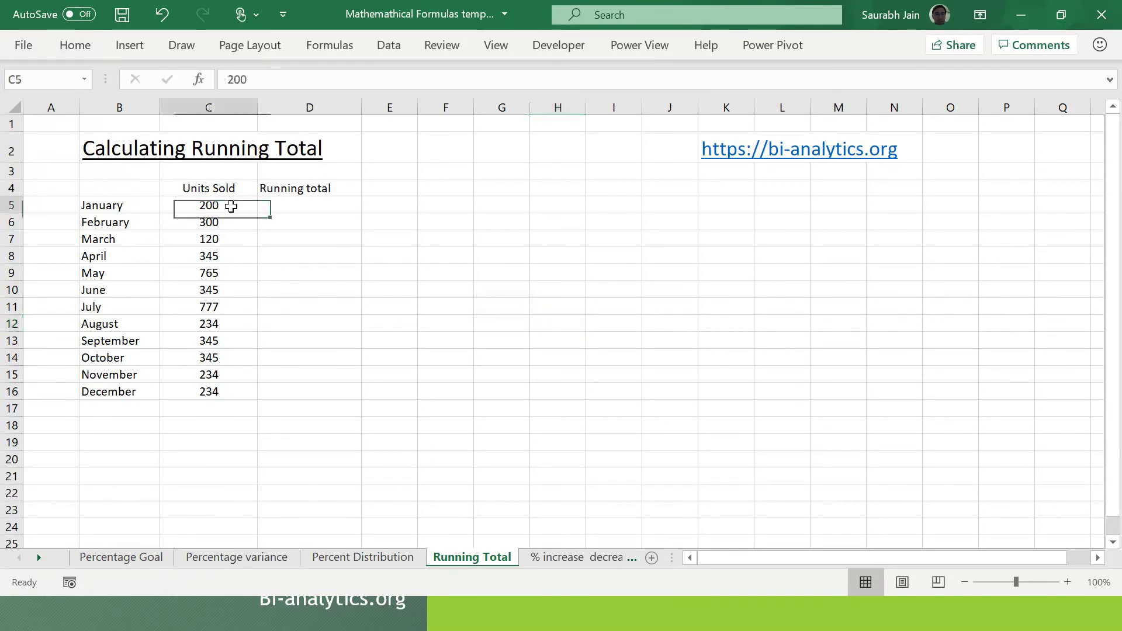
pyautogui.click(209, 224)
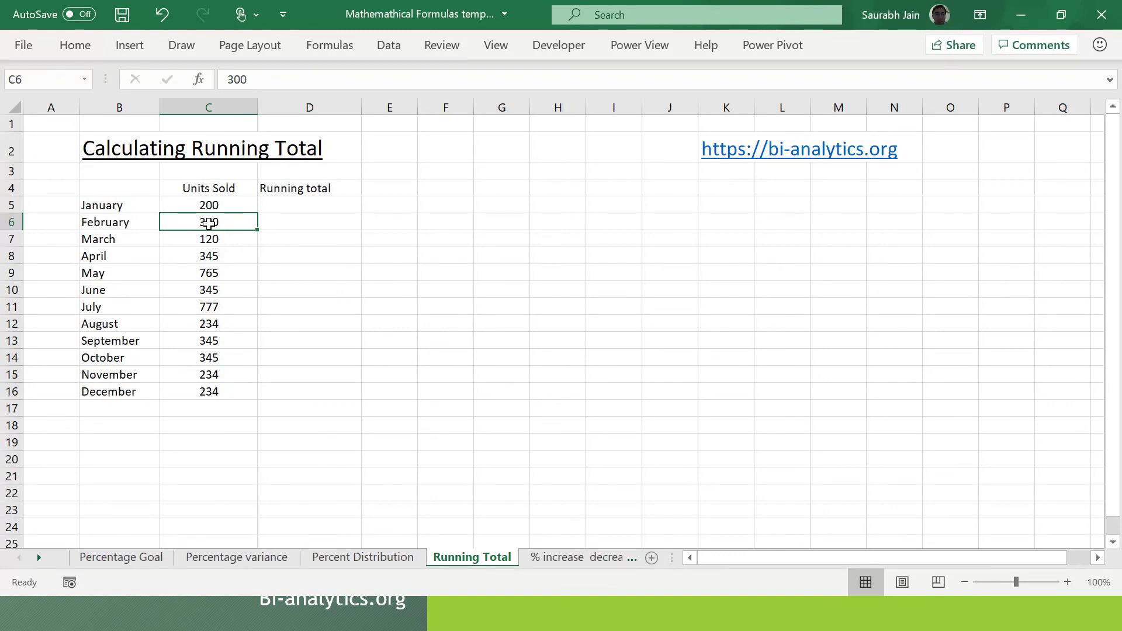
pyautogui.click(360, 260)
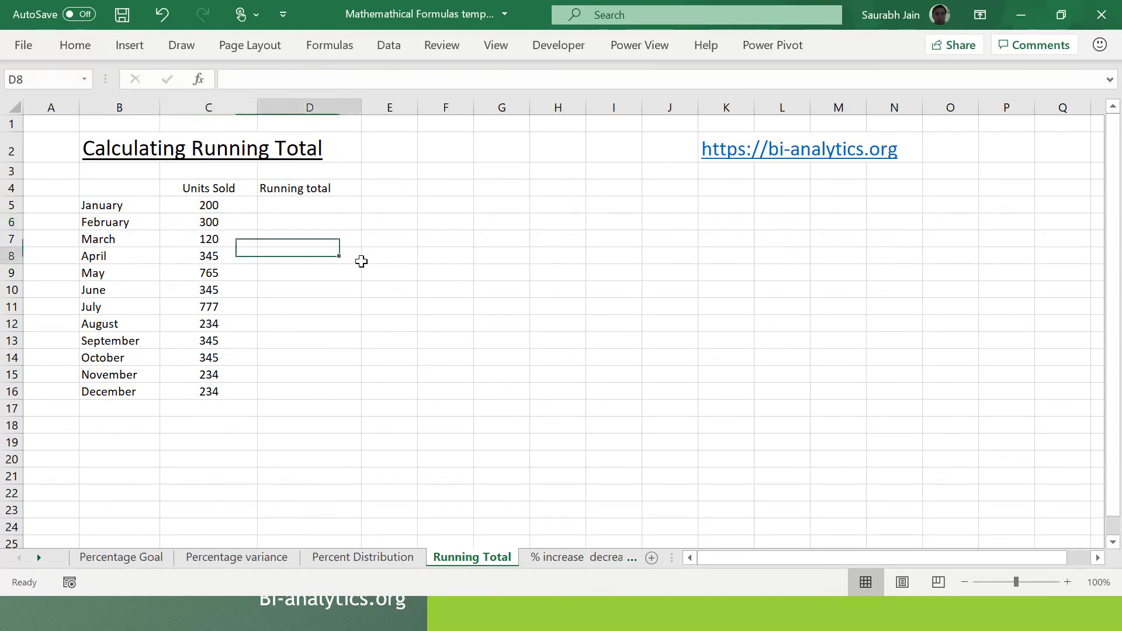
pyautogui.click(315, 204)
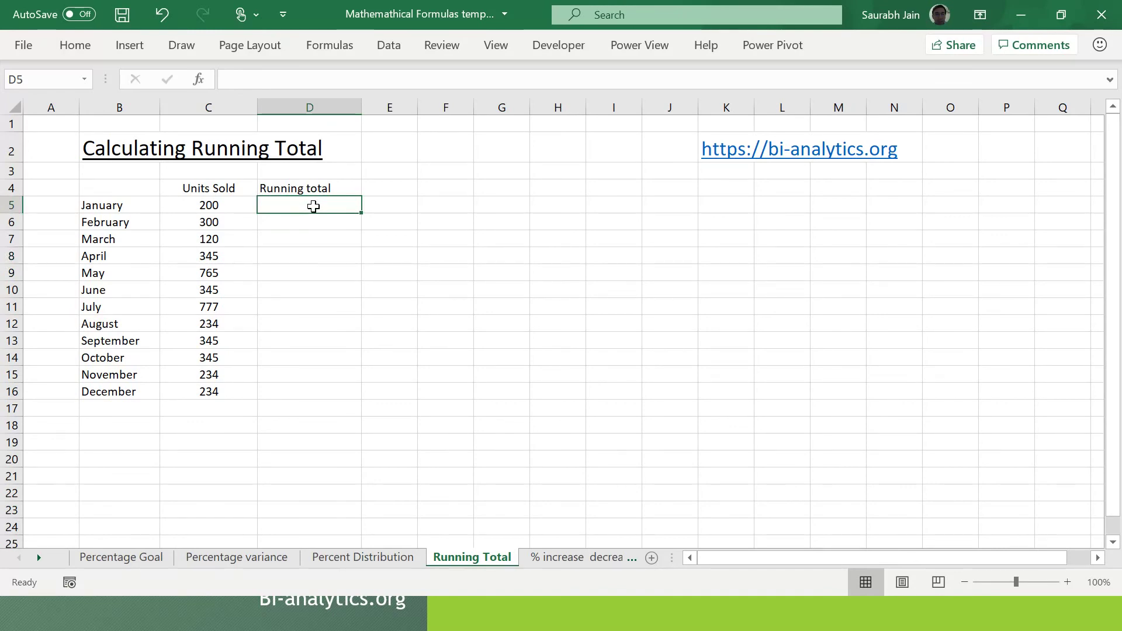
pyautogui.write('=')
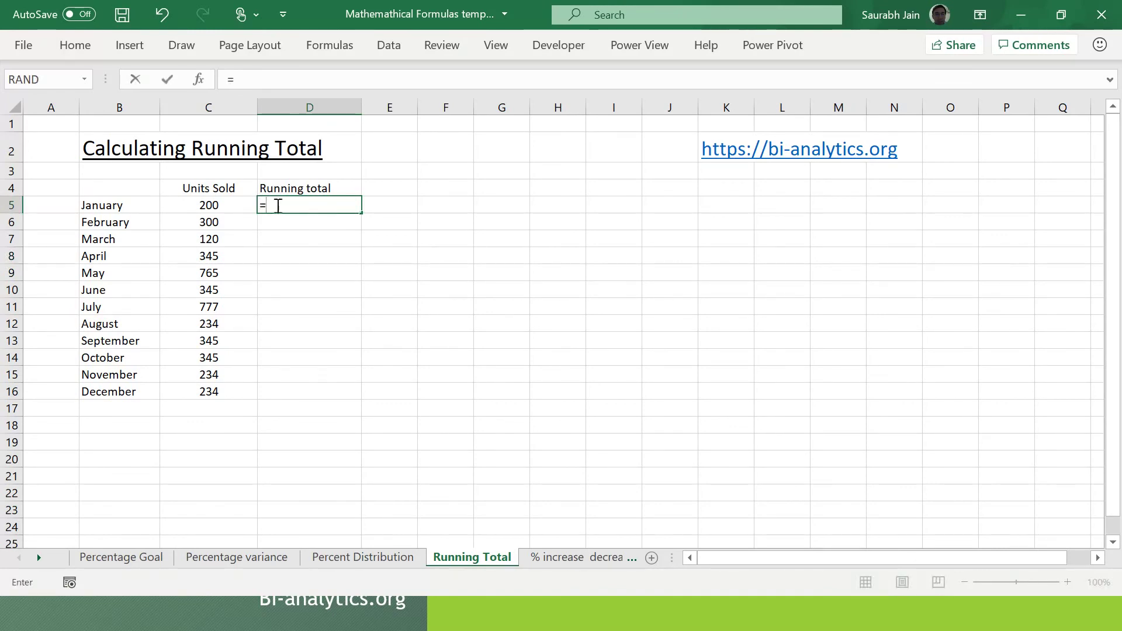
pyautogui.click(208, 204)
pyautogui.press('Escape')
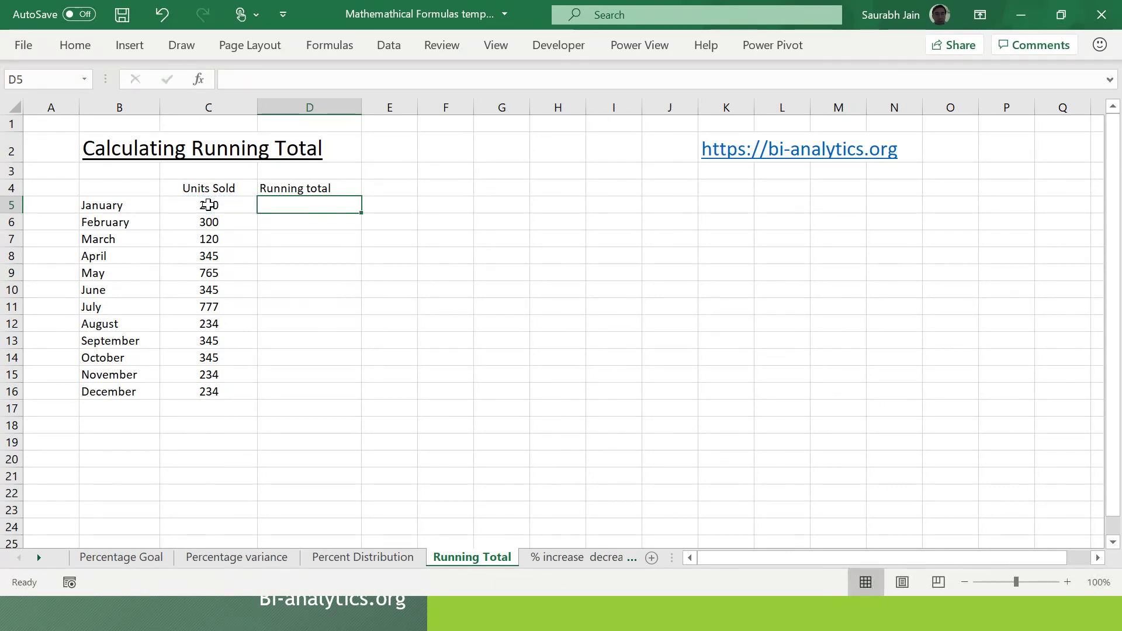
# Step: Examine the monthly Units Sold values from January to April in C5:C8 against the Running total column
pyautogui.click(296, 253)
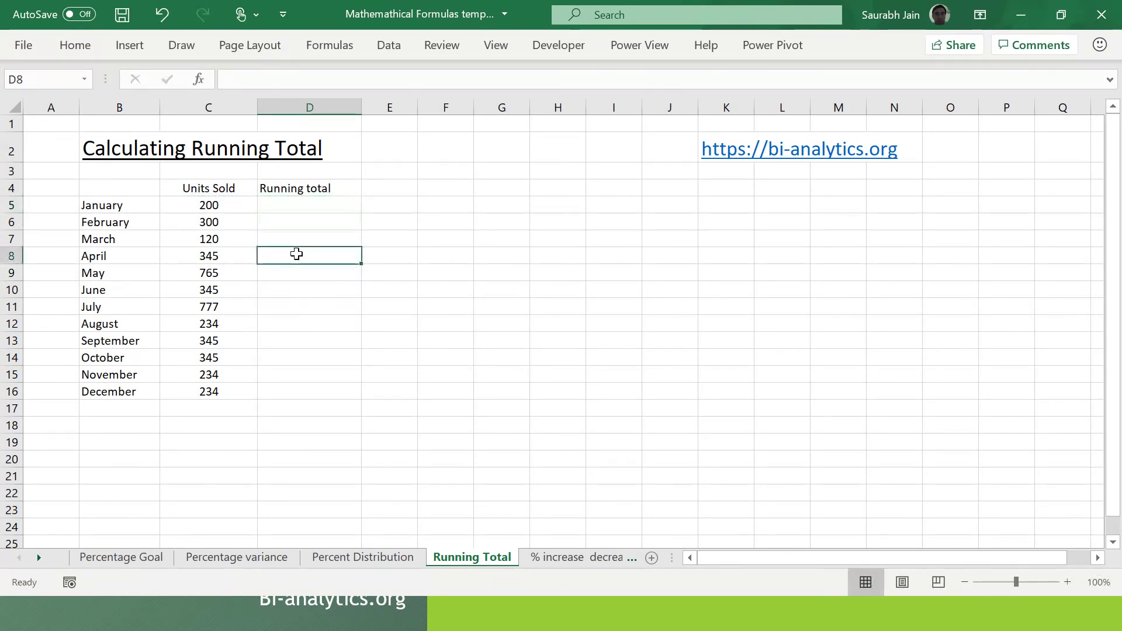
pyautogui.click(307, 204)
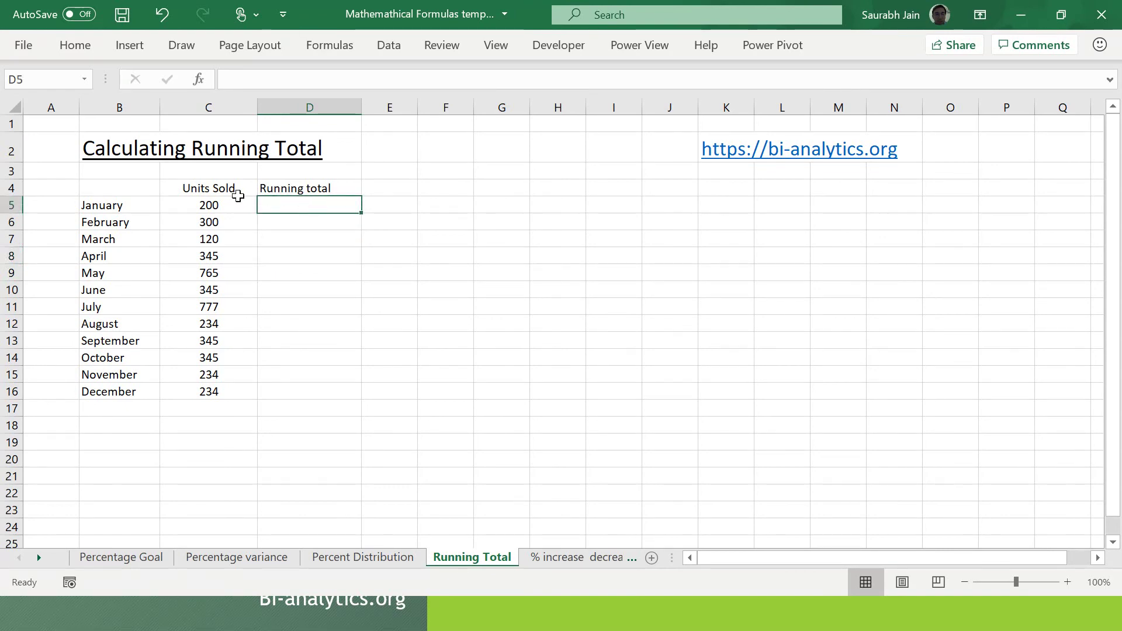
pyautogui.click(217, 206)
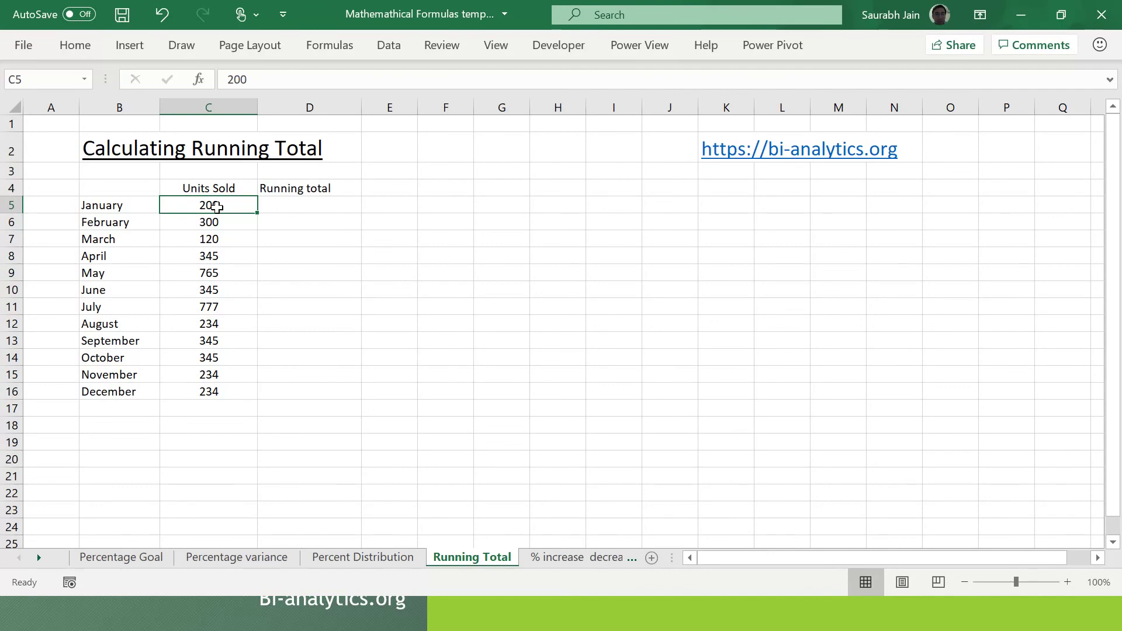
pyautogui.click(217, 228)
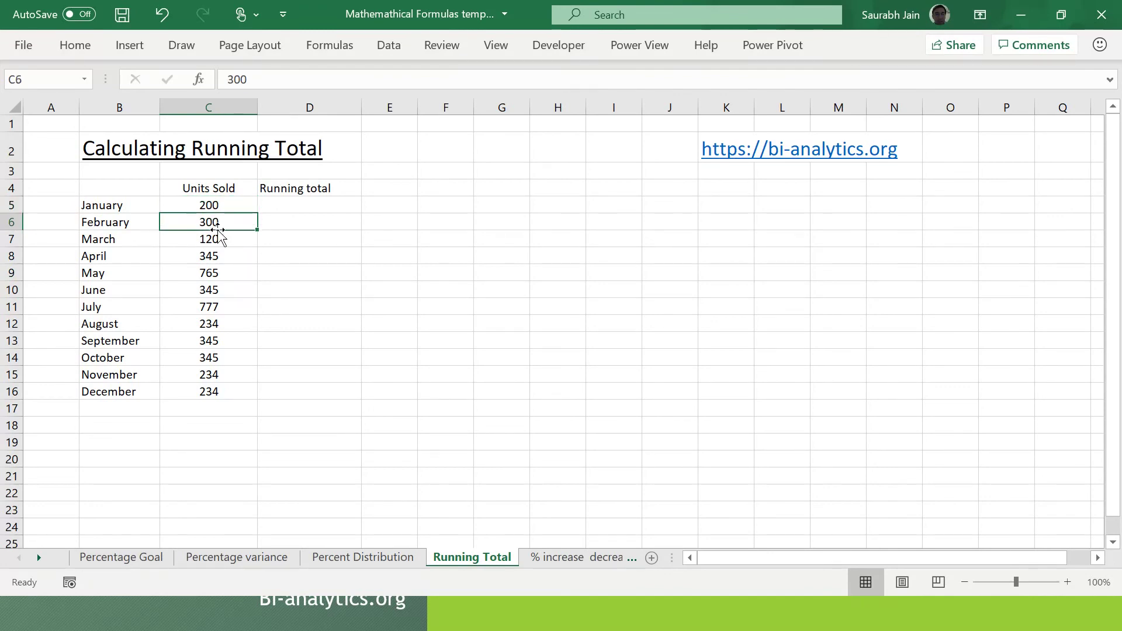
pyautogui.click(207, 240)
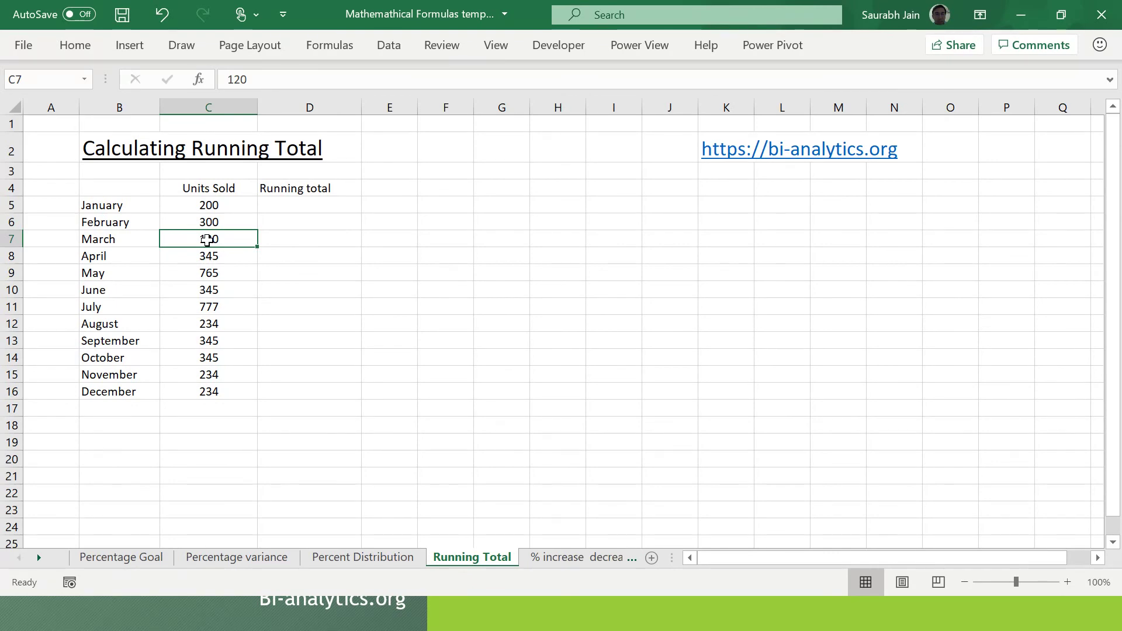
pyautogui.click(219, 258)
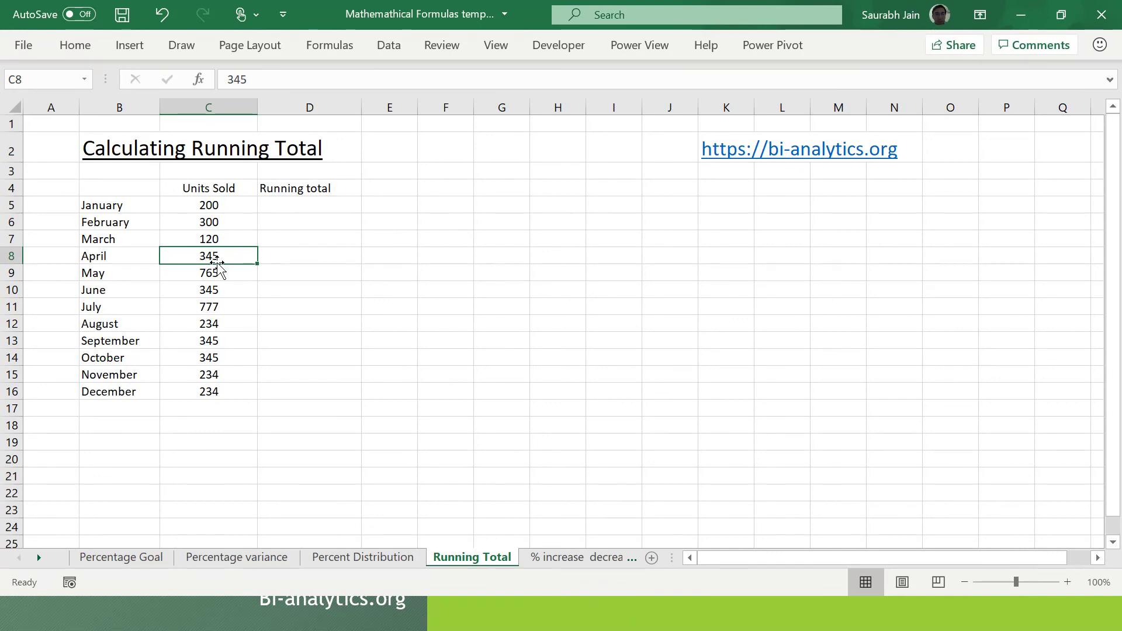
pyautogui.click(307, 209)
pyautogui.write('=')
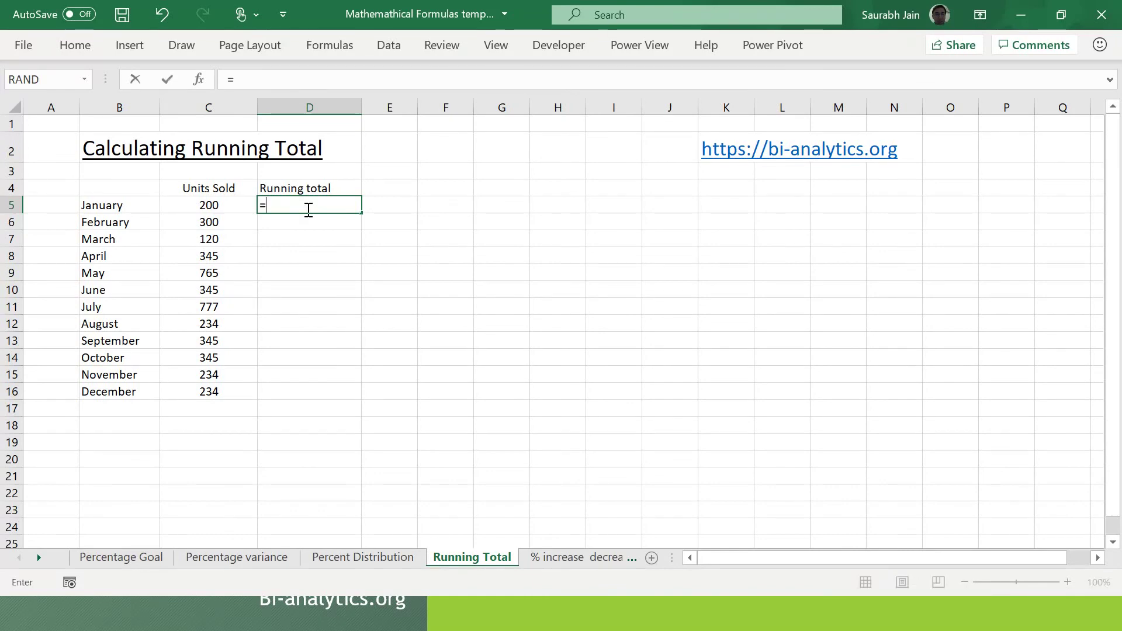
pyautogui.write('sum')
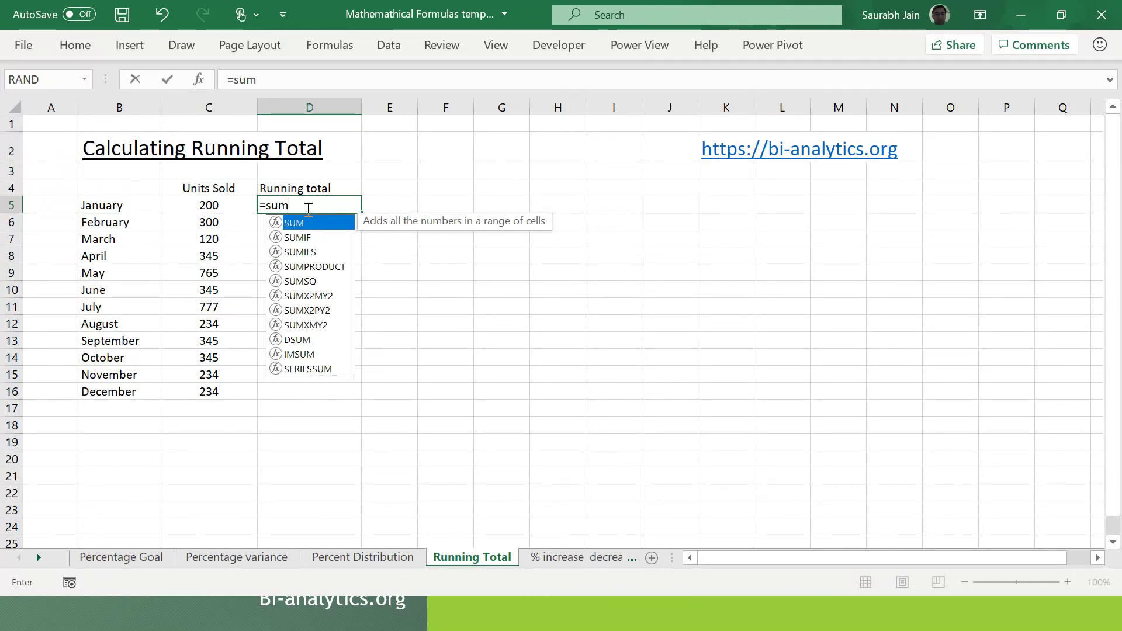
pyautogui.write('9')
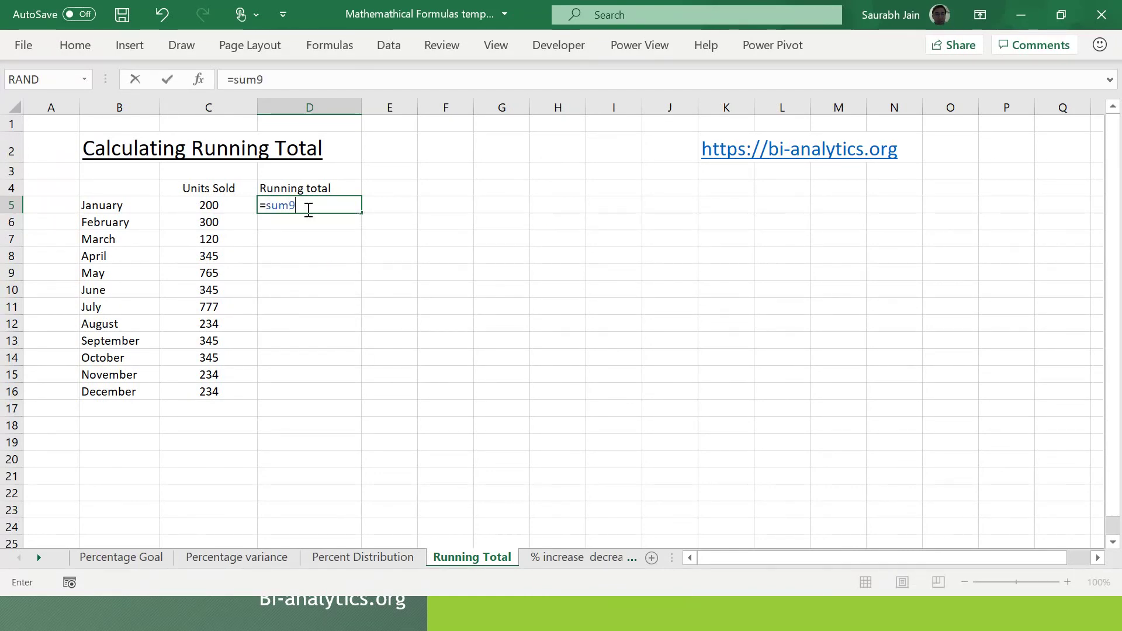
pyautogui.click(200, 206)
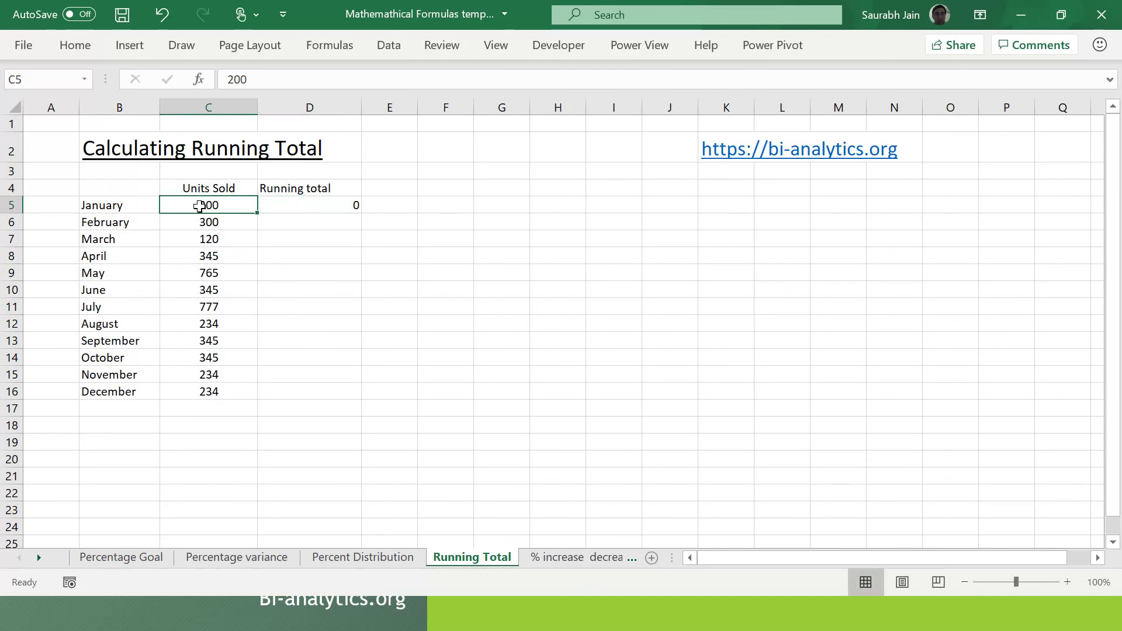
# Step: Enter =SUM($C$5:C5) in January's Running total cell D5, locking only the start of the summed range as an absolute reference
pyautogui.click(299, 206)
pyautogui.write('=')
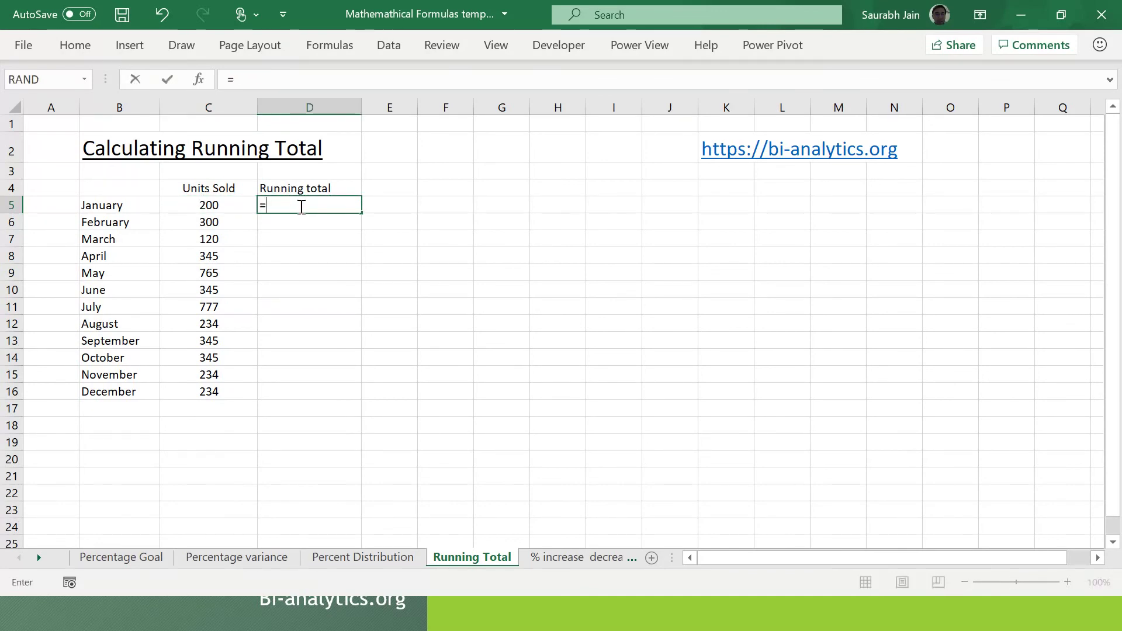
pyautogui.write('sum')
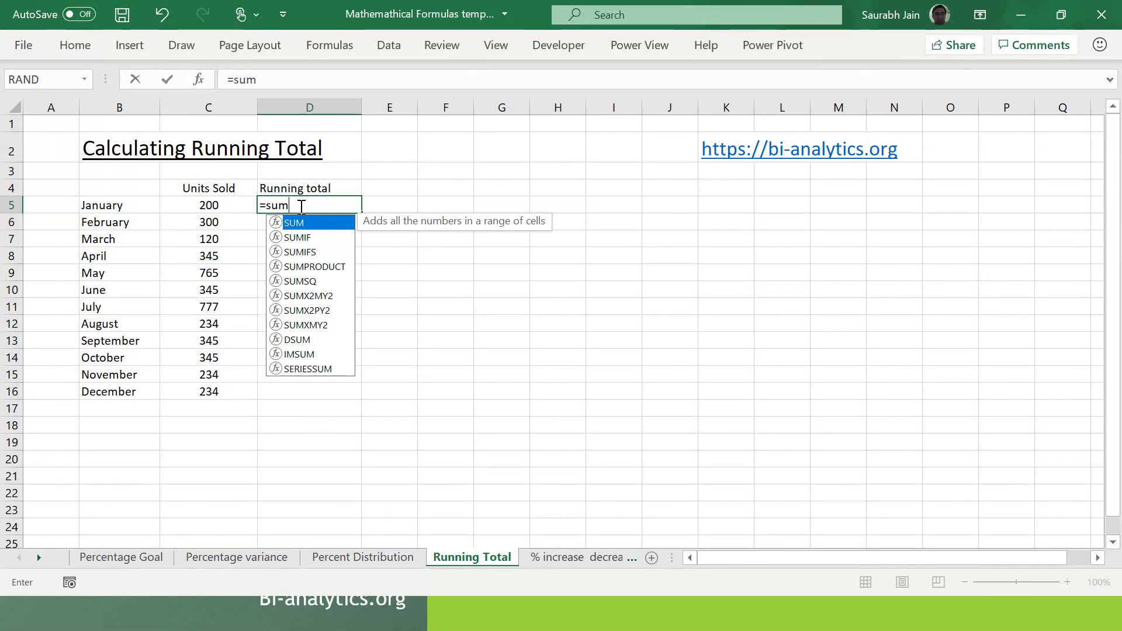
pyautogui.write('(')
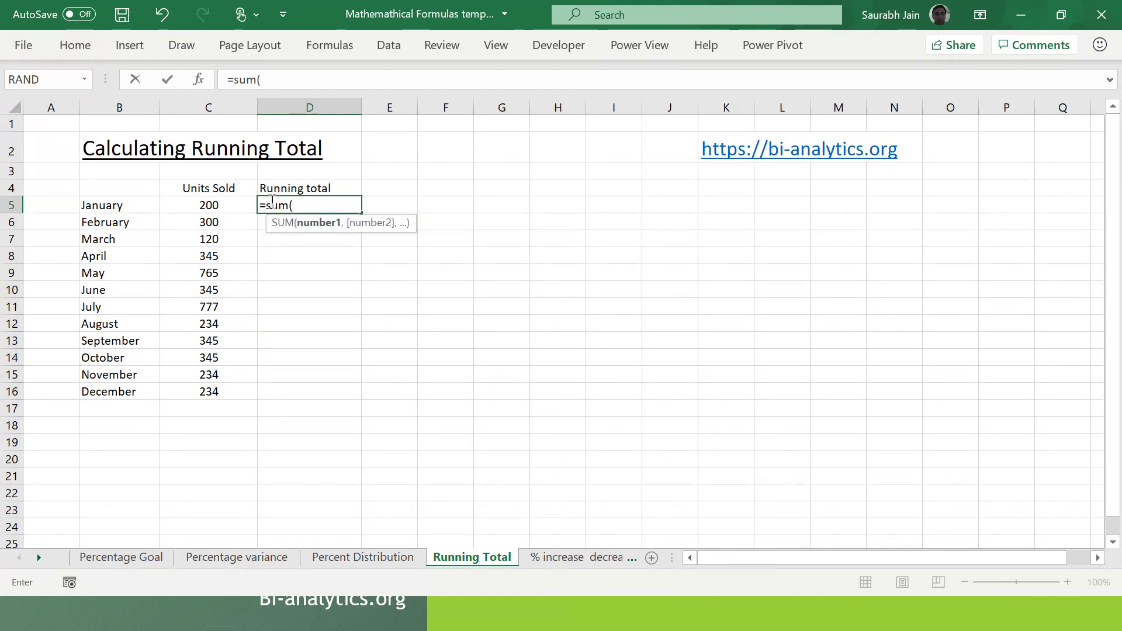
pyautogui.click(205, 209)
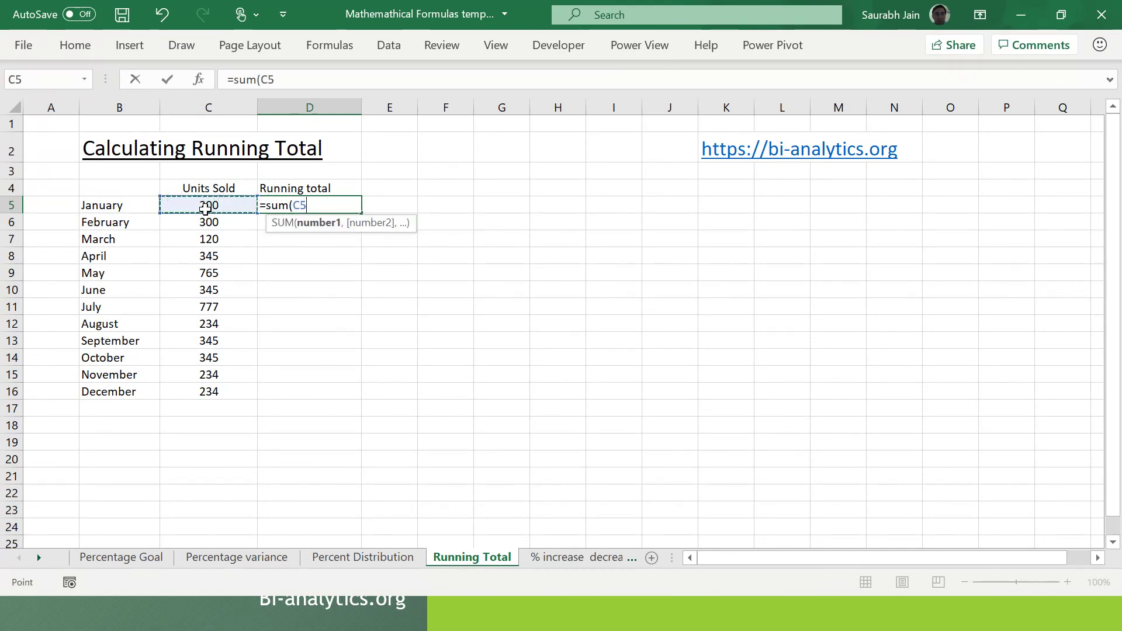
pyautogui.press('F8')
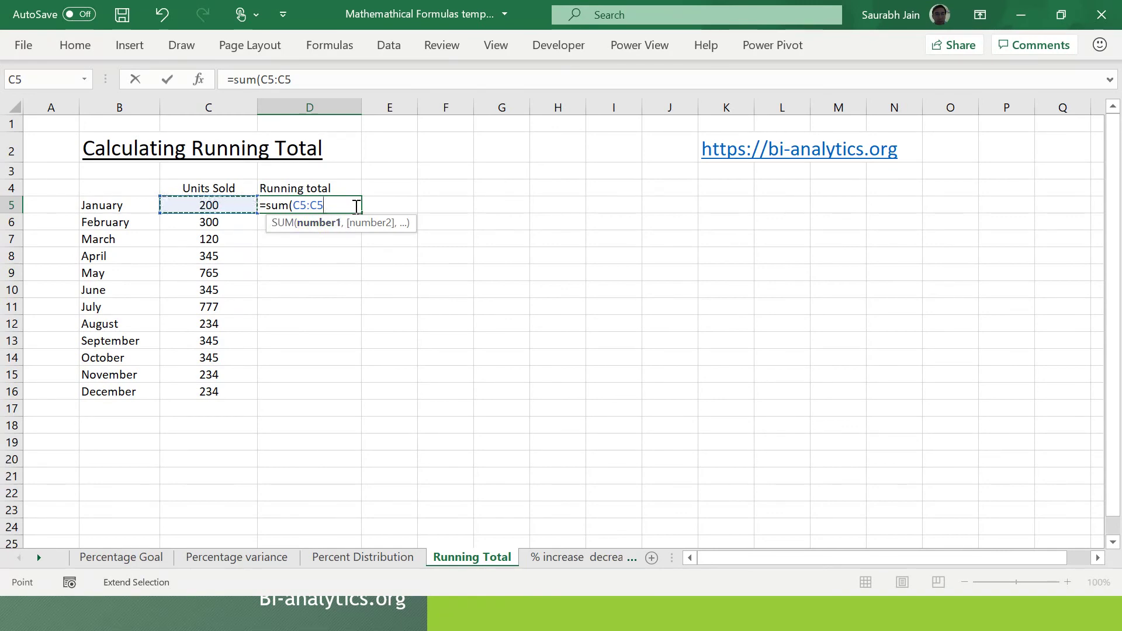
pyautogui.doubleClick(264, 80)
pyautogui.click(267, 80)
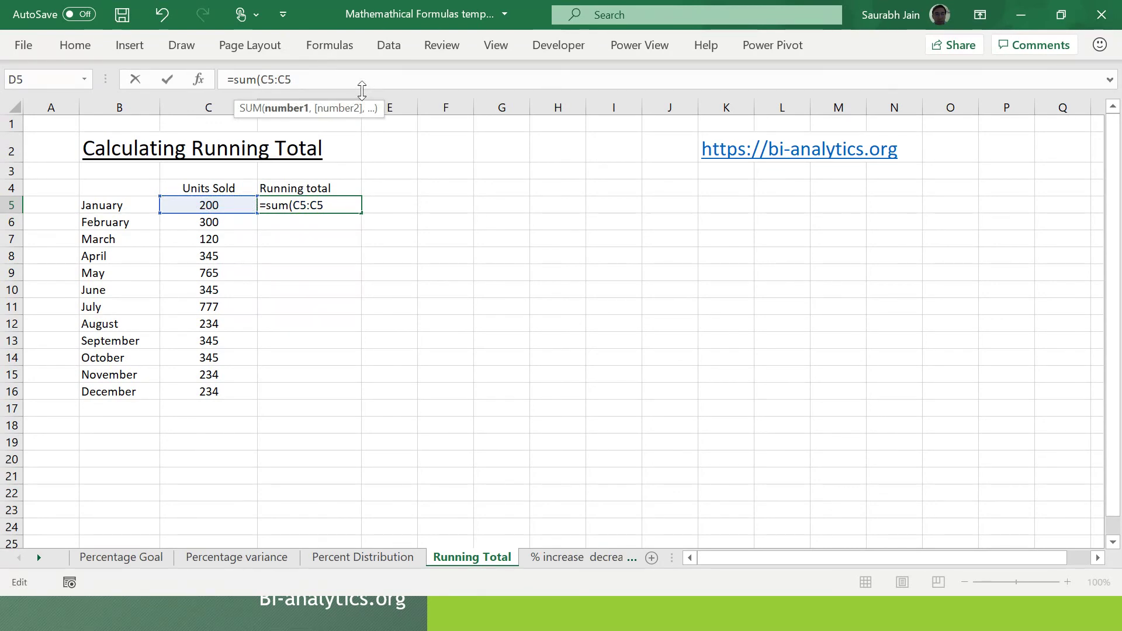
pyautogui.press('F4')
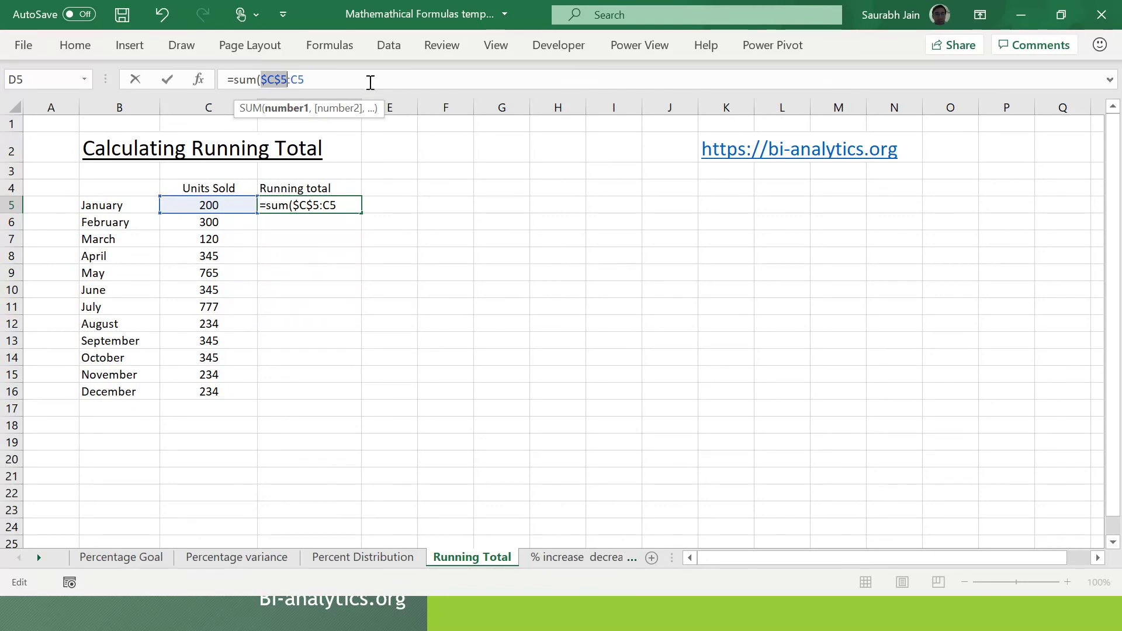
pyautogui.click(370, 83)
pyautogui.write(')')
pyautogui.press('Return')
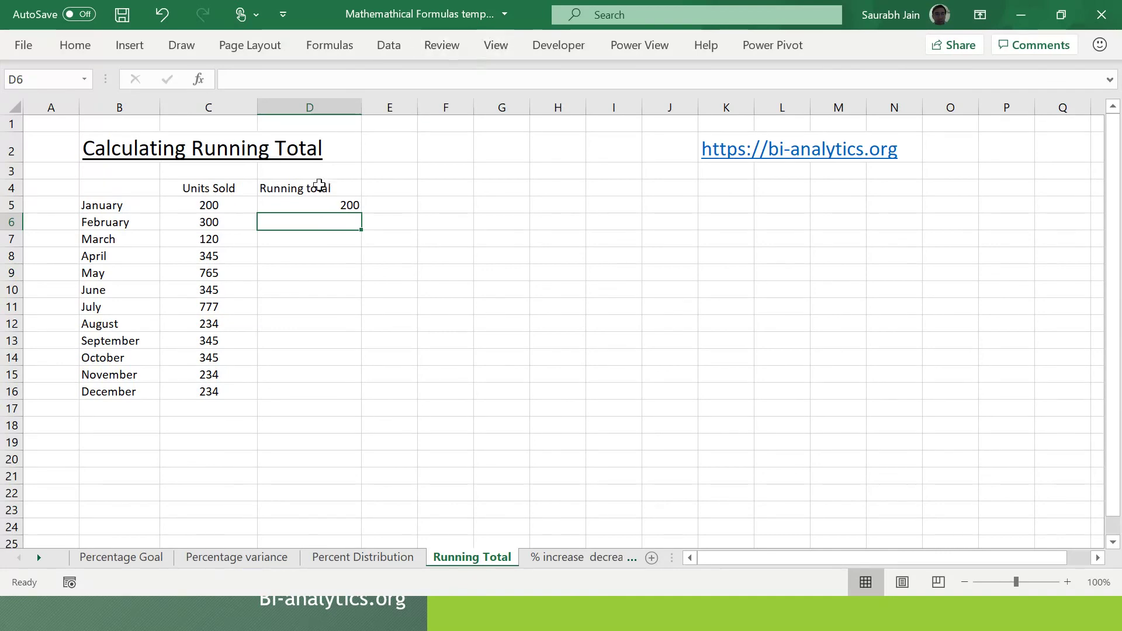
# Step: Fill the Running total formula from D5 down through December in D16
pyautogui.click(316, 204)
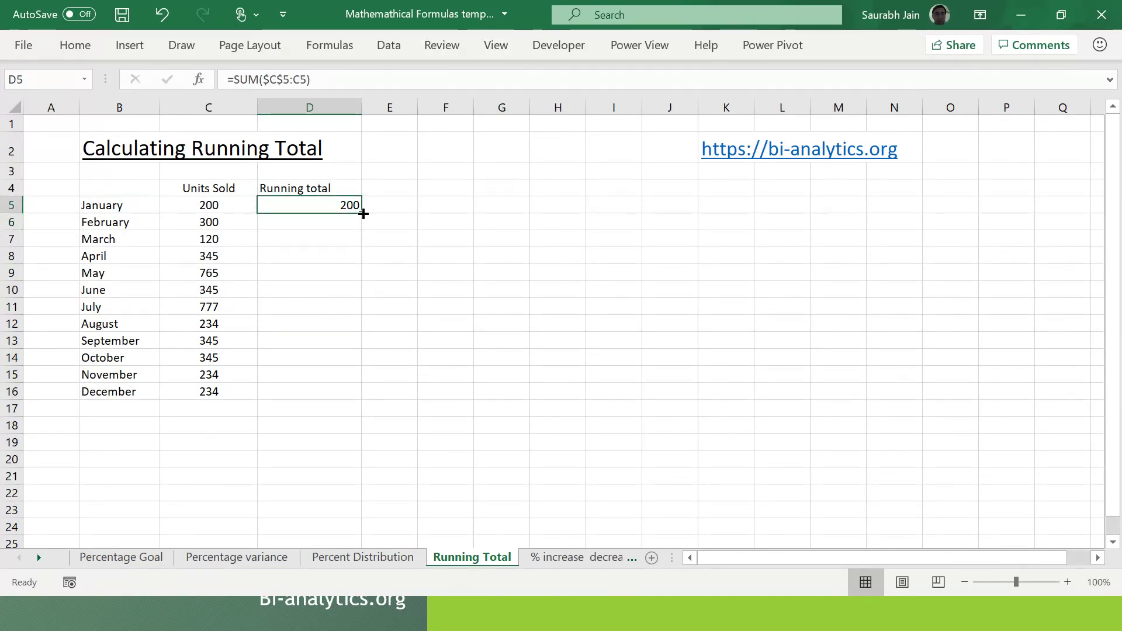
pyautogui.doubleClick(366, 213)
pyautogui.click(425, 334)
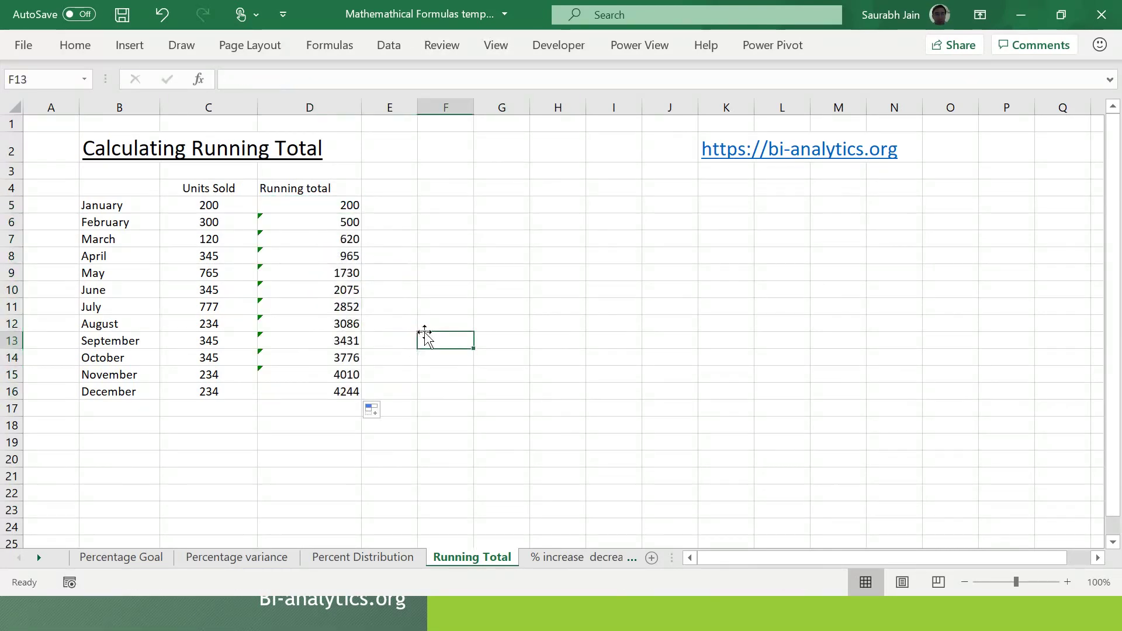
# Step: Enter =FORMULATEXT(D5) in cell F5 to display January's Running total formula as text
pyautogui.click(449, 206)
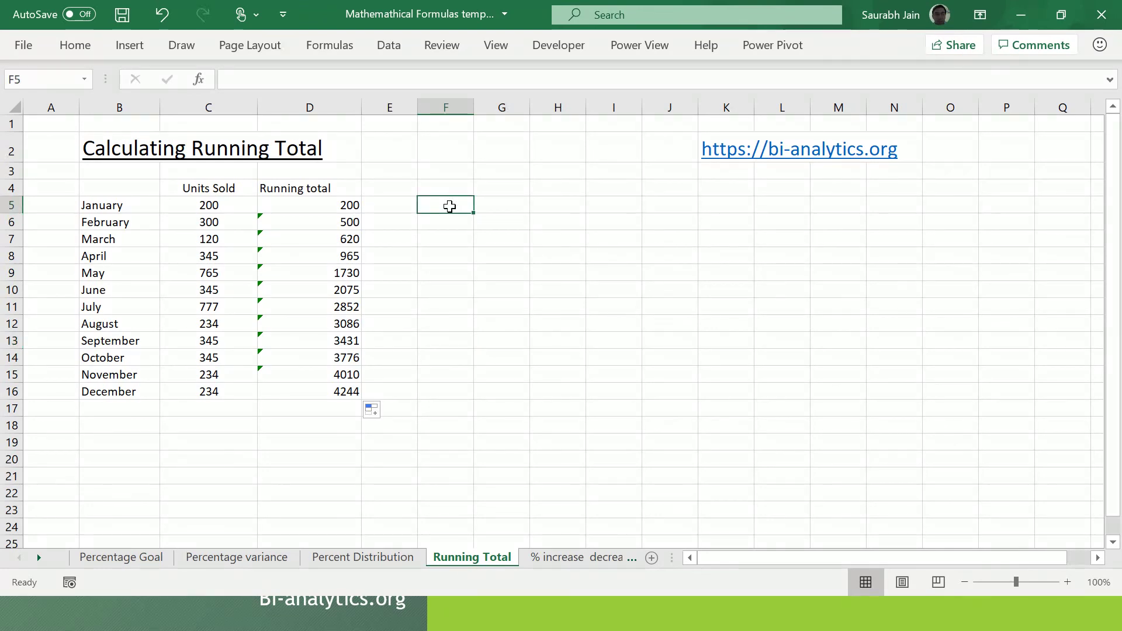
pyautogui.write('=formula')
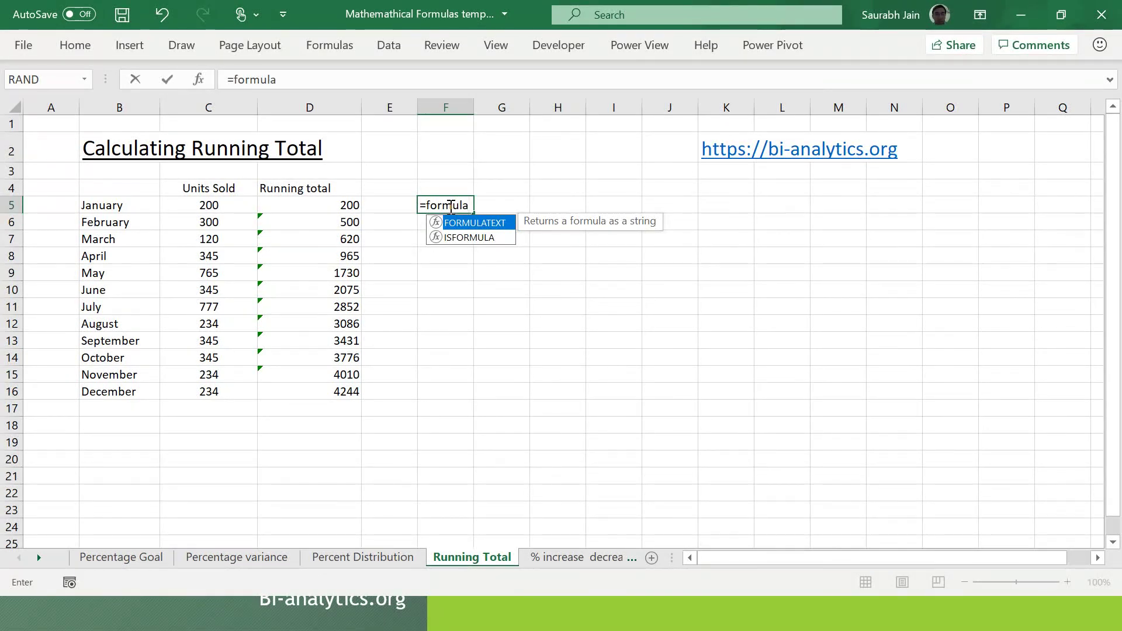
pyautogui.write('e')
pyautogui.press('BackSpace')
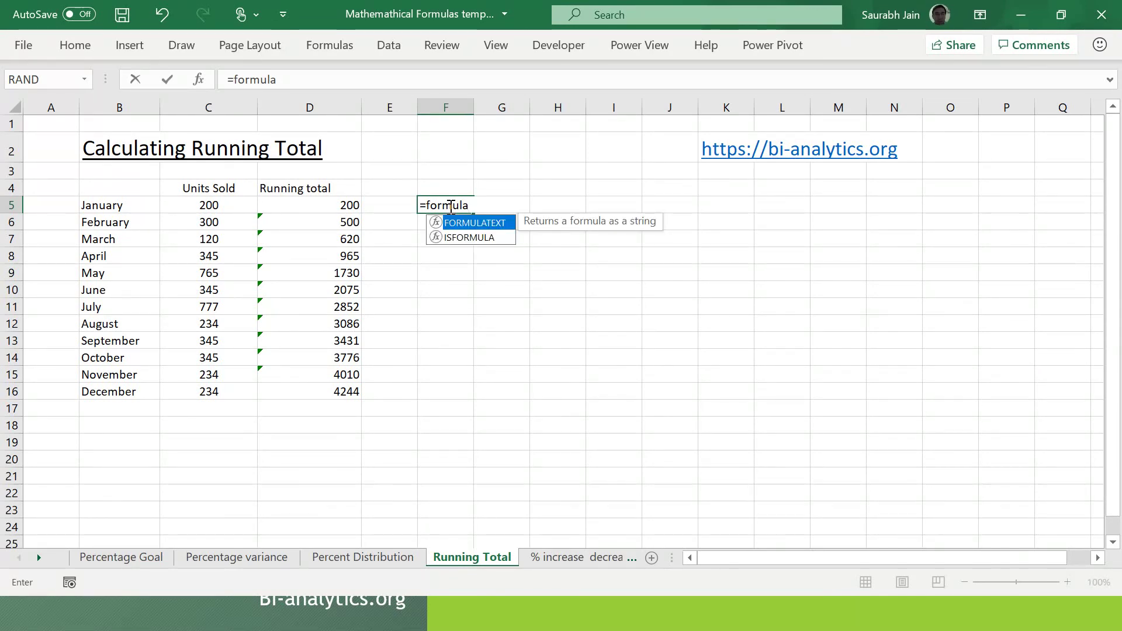
pyautogui.write('text')
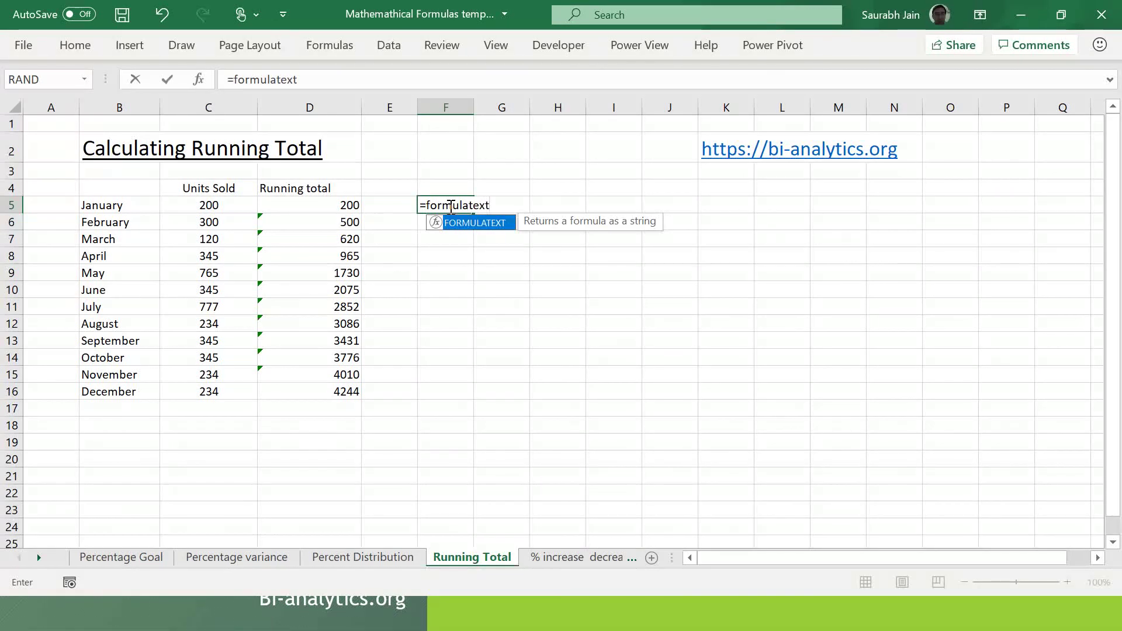
pyautogui.write('(')
pyautogui.click(325, 206)
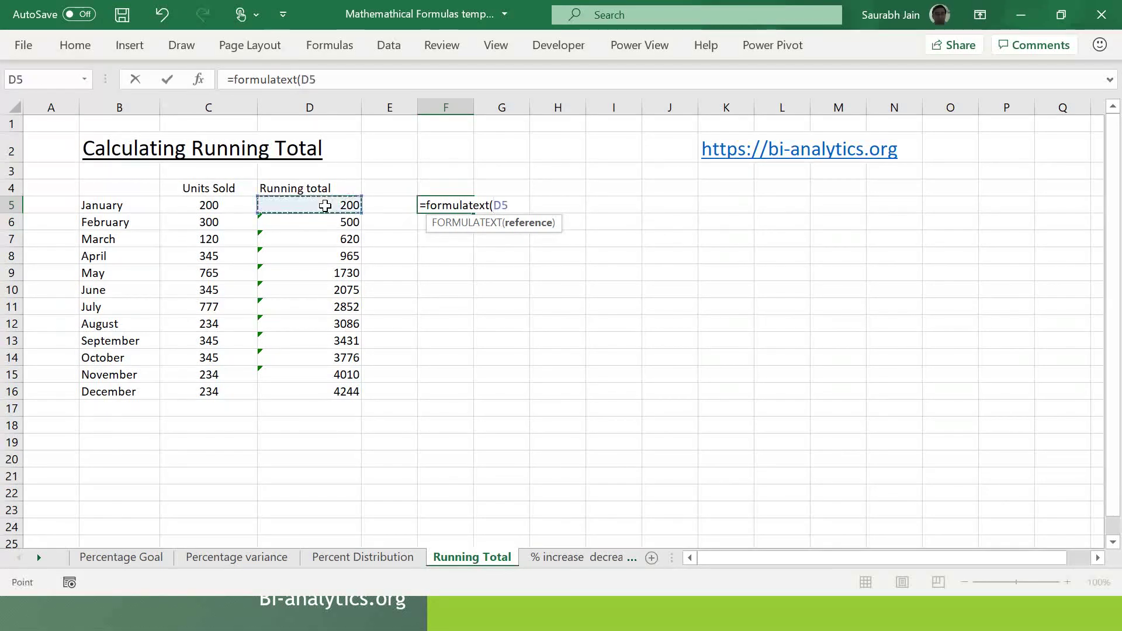
pyautogui.write(')')
pyautogui.press('Return')
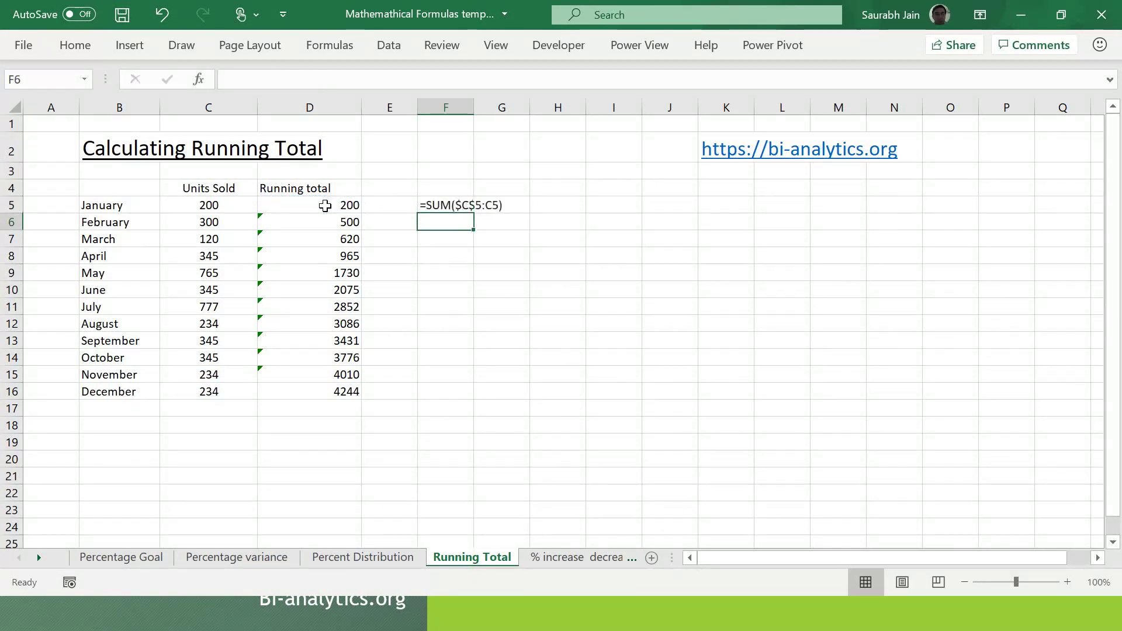
# Step: Fill the FORMULATEXT formula from F5 down through F16 to show every month's Running total formula
pyautogui.click(456, 206)
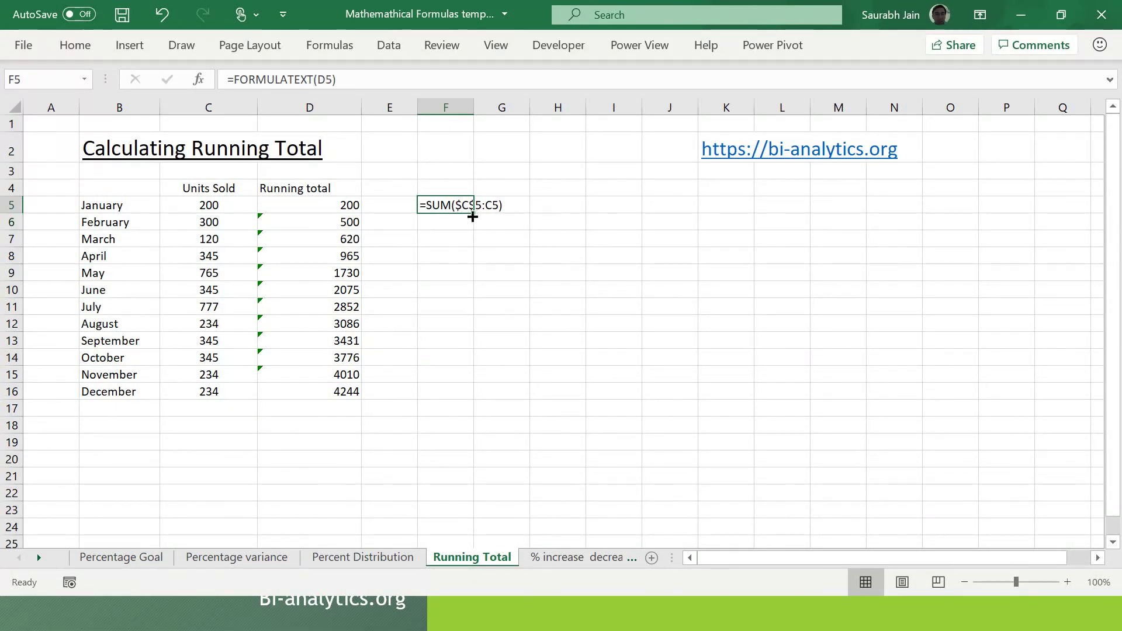
pyautogui.moveTo(477, 212); pyautogui.dragTo(463, 393)
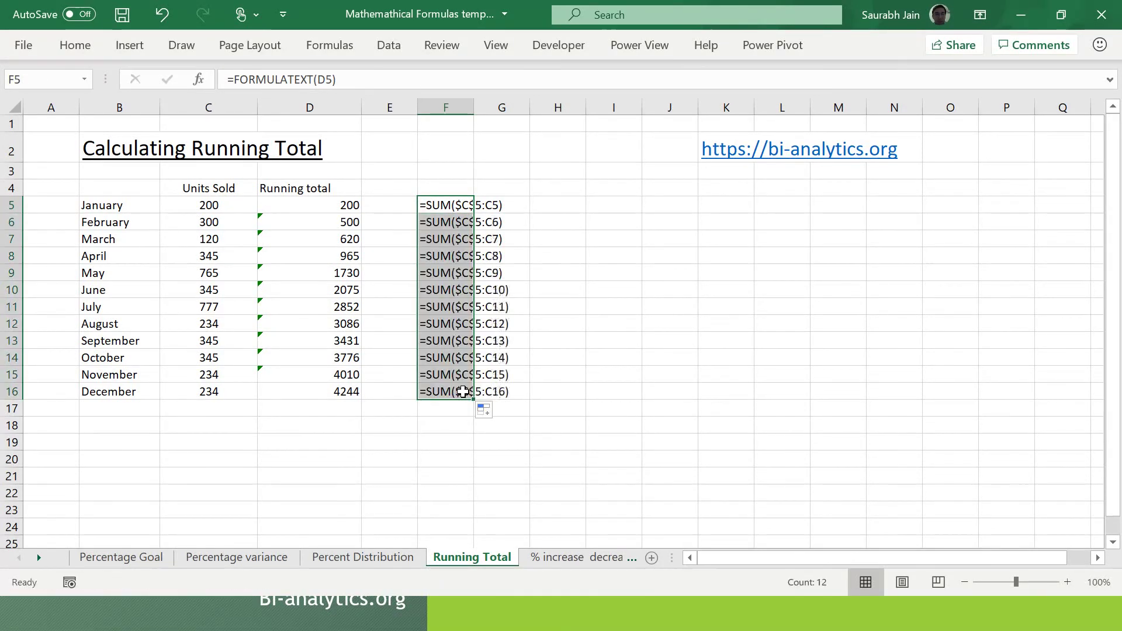
pyautogui.click(622, 286)
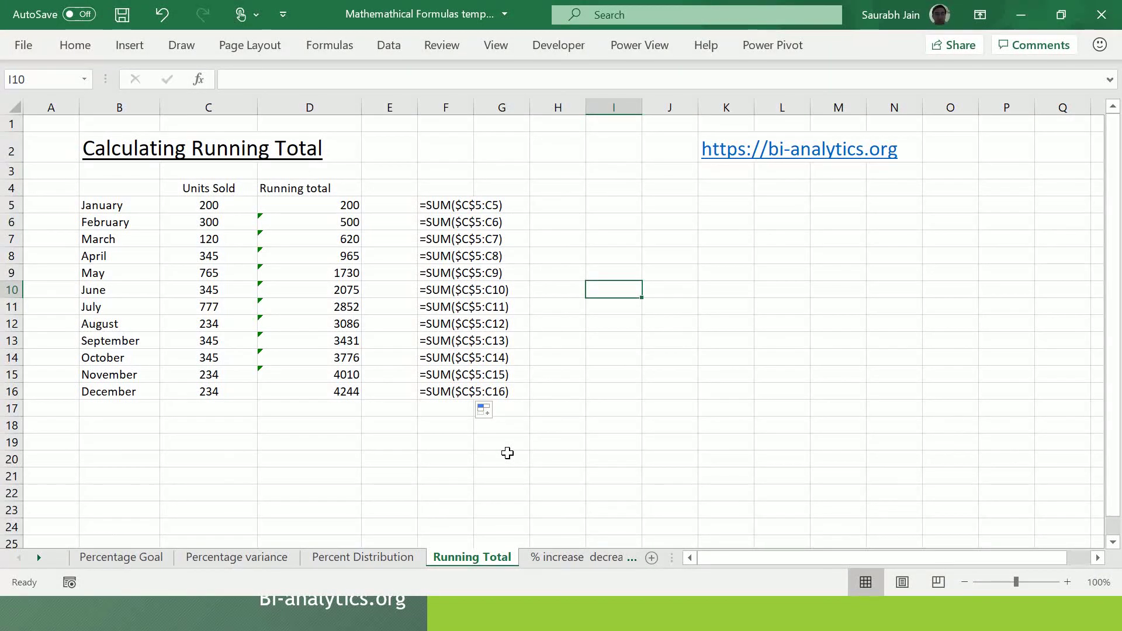
pyautogui.click(478, 513)
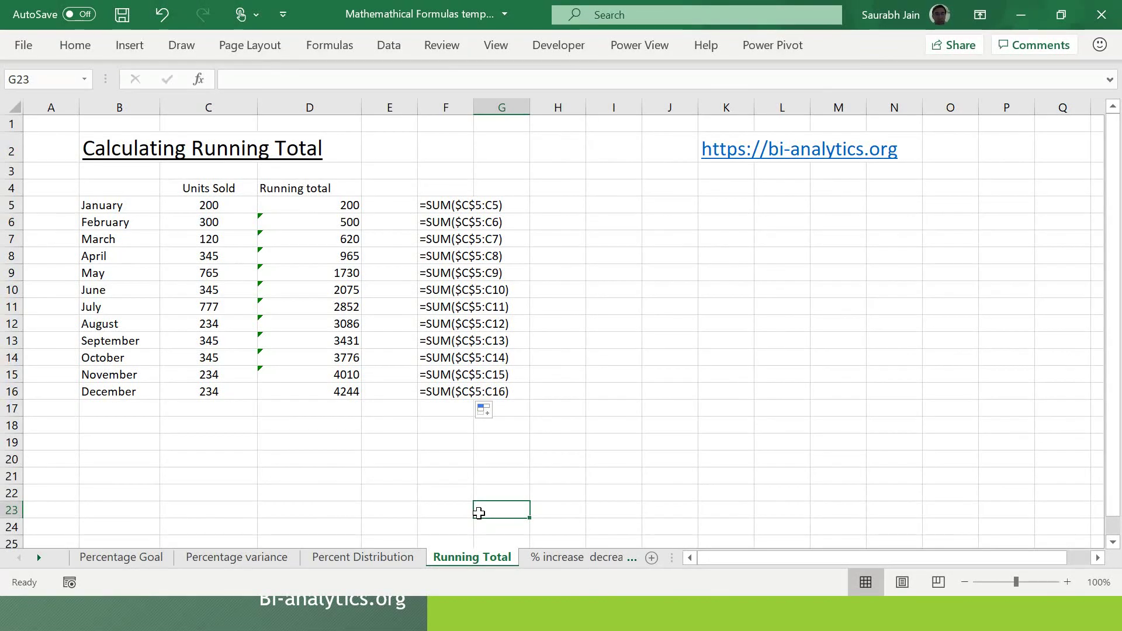
pyautogui.click(599, 431)
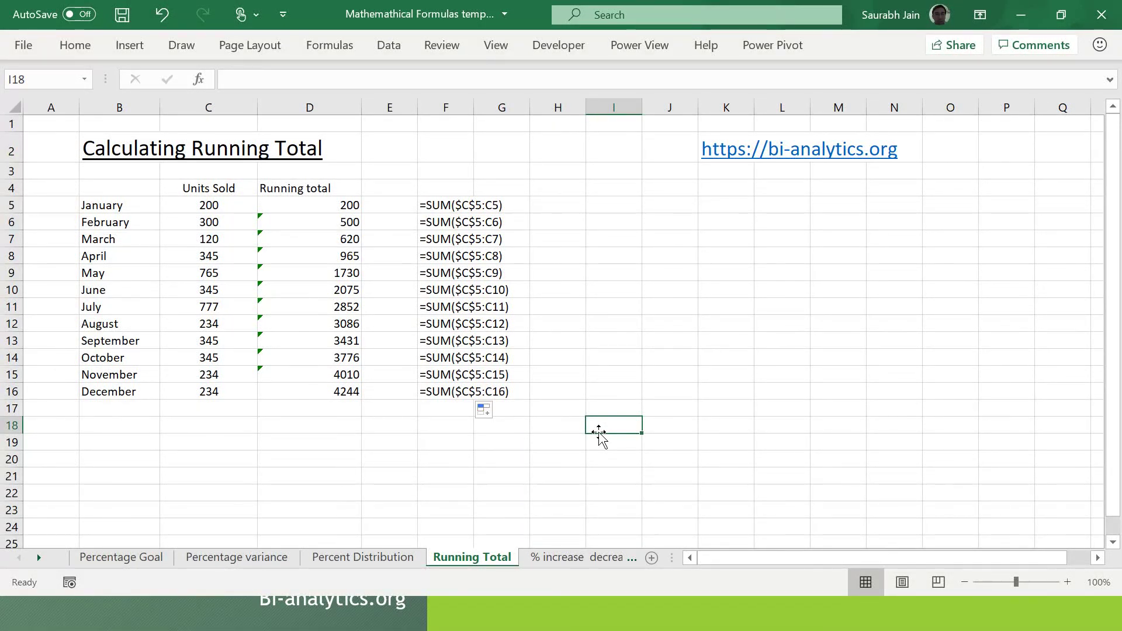
# Step: Open the % increase decrease sheet and look over Product a's Unit Cost and Price increase in C5 and D5
pyautogui.click(578, 558)
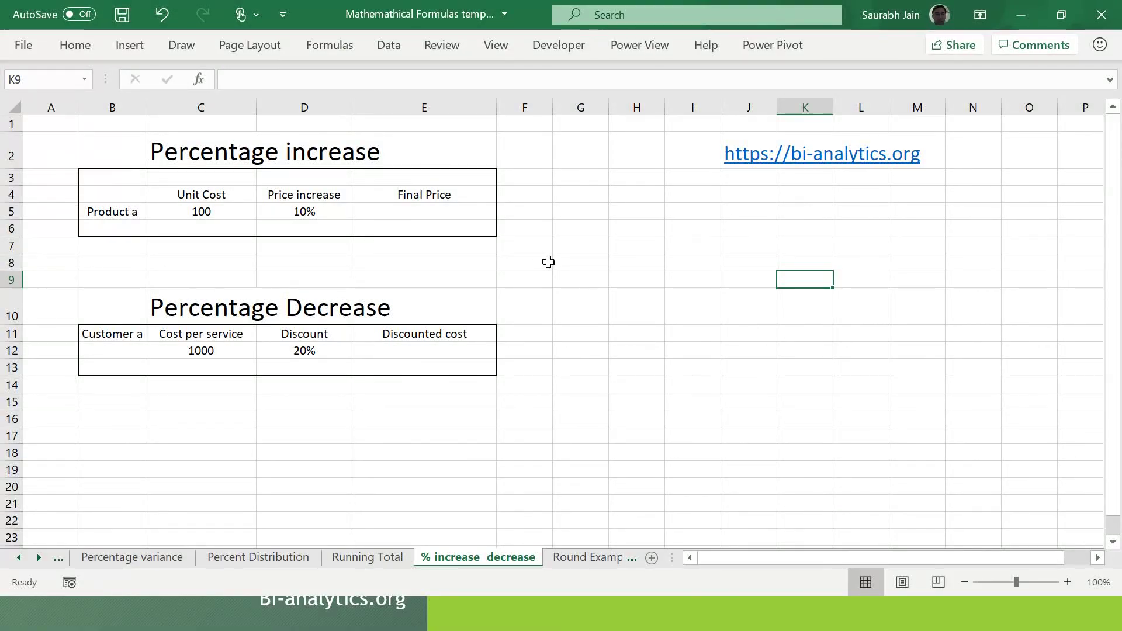
pyautogui.click(218, 218)
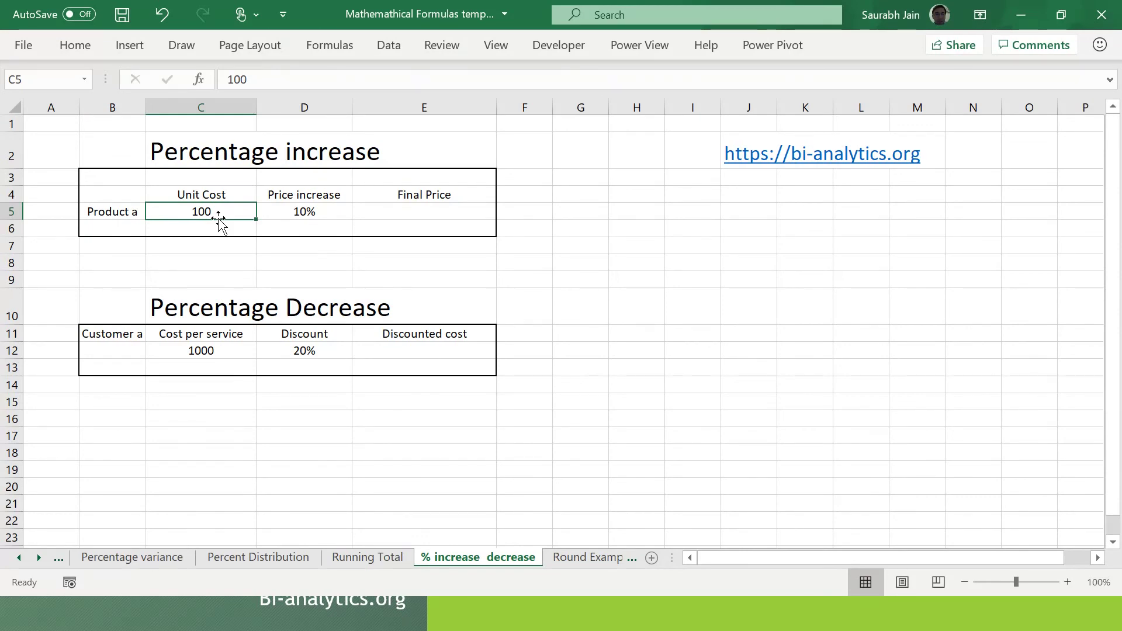
pyautogui.click(119, 212)
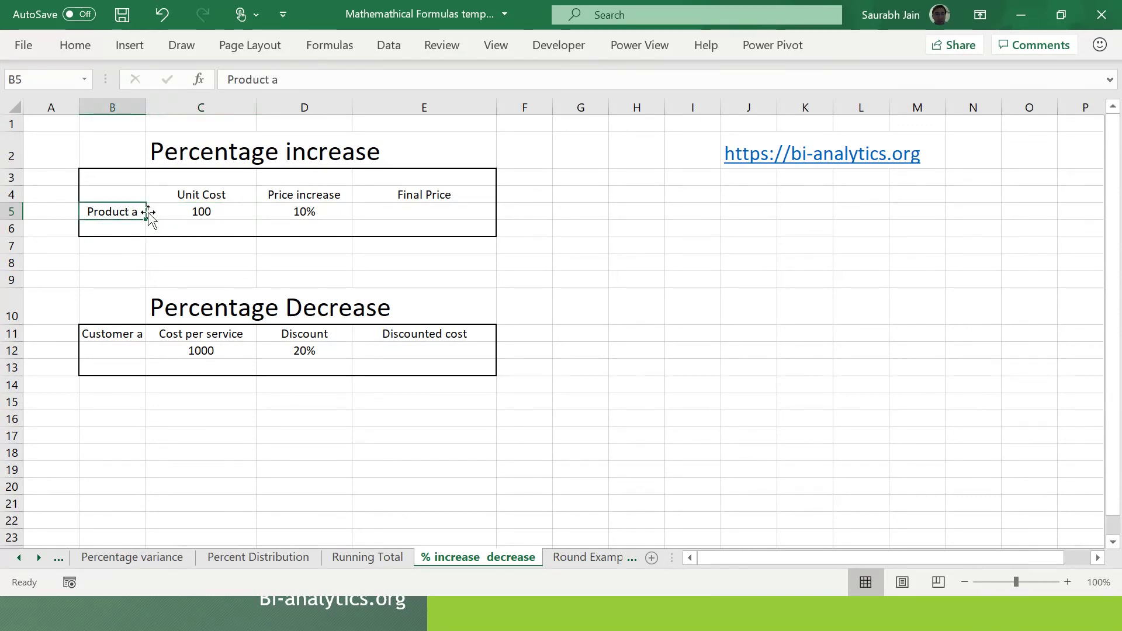
pyautogui.click(215, 221)
pyautogui.click(311, 215)
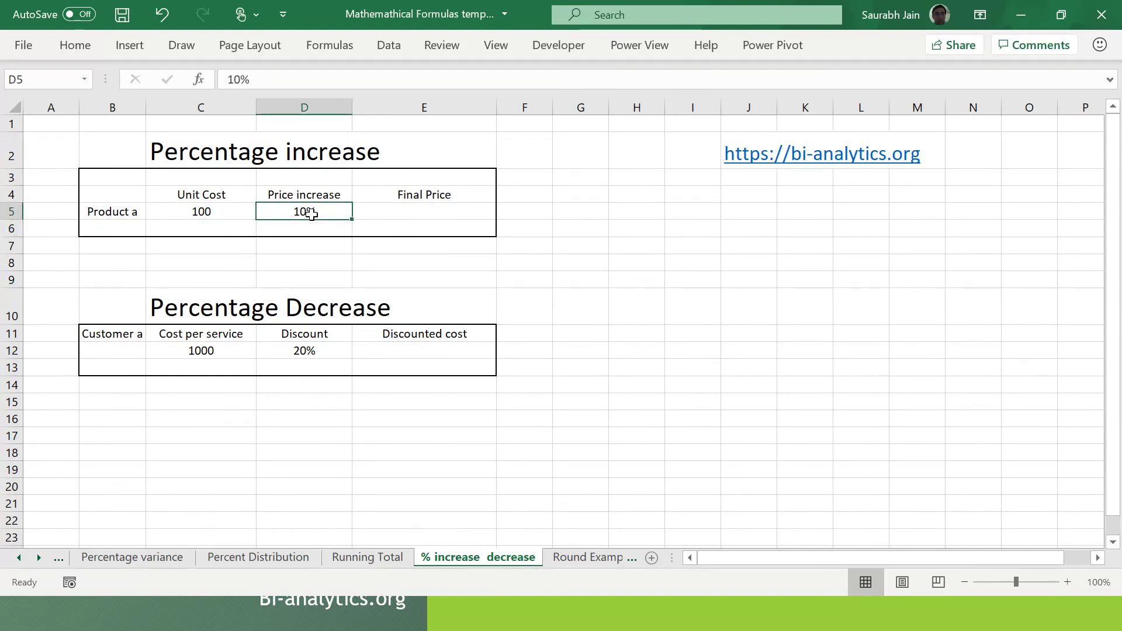
# Step: Enter =(1+D5)*C5 in Product a's Final Price cell E5 to apply the price increase to the unit cost
pyautogui.click(435, 214)
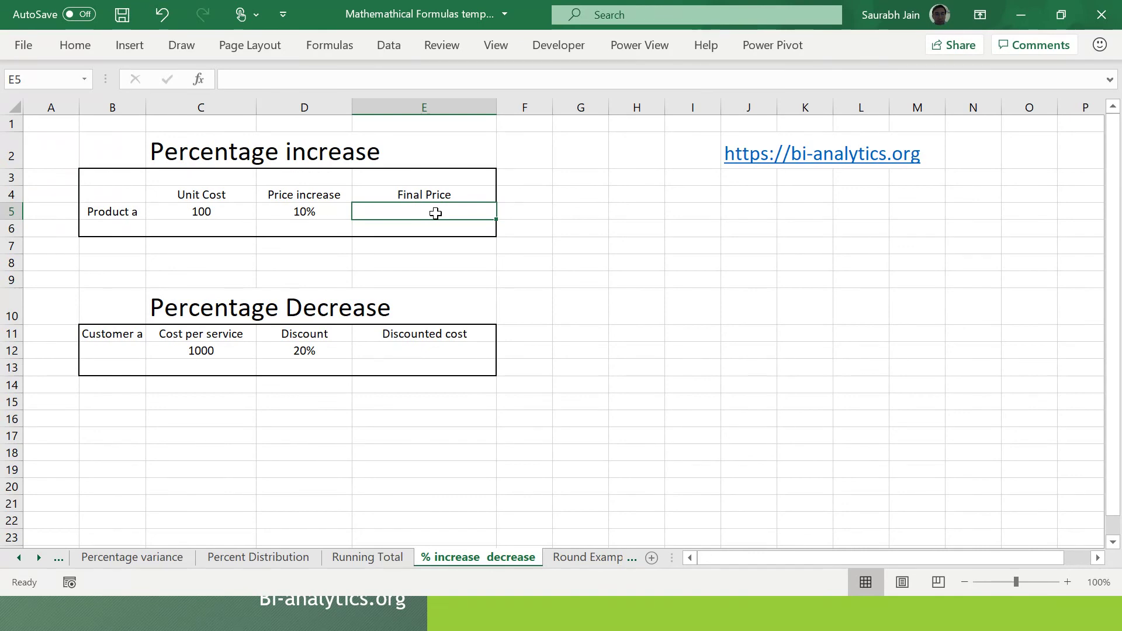
pyautogui.write('=')
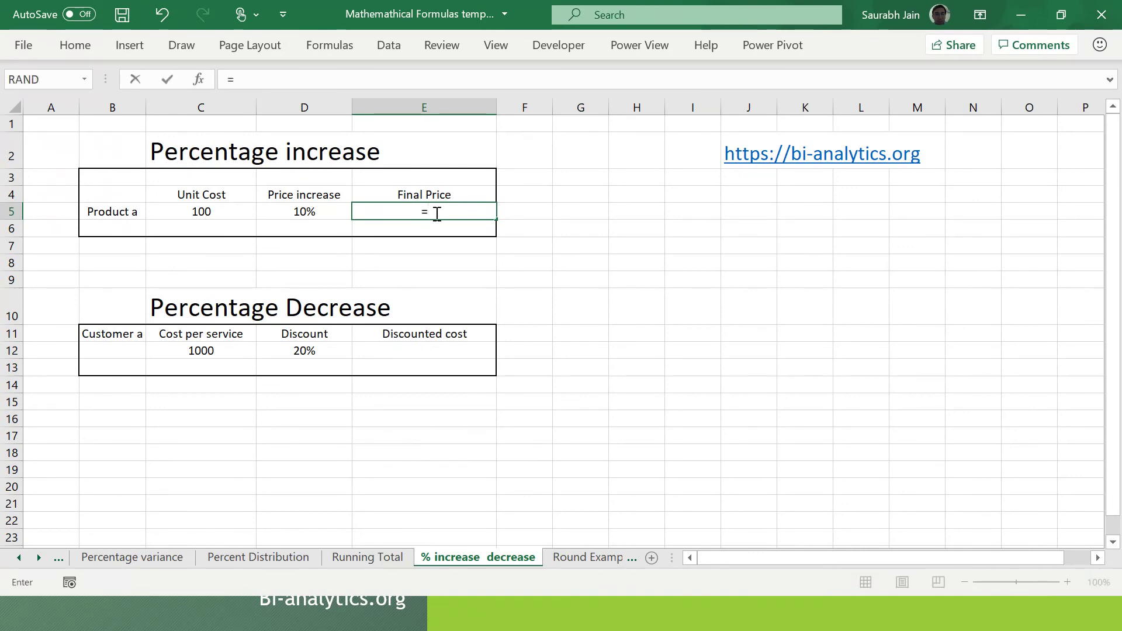
pyautogui.write('(')
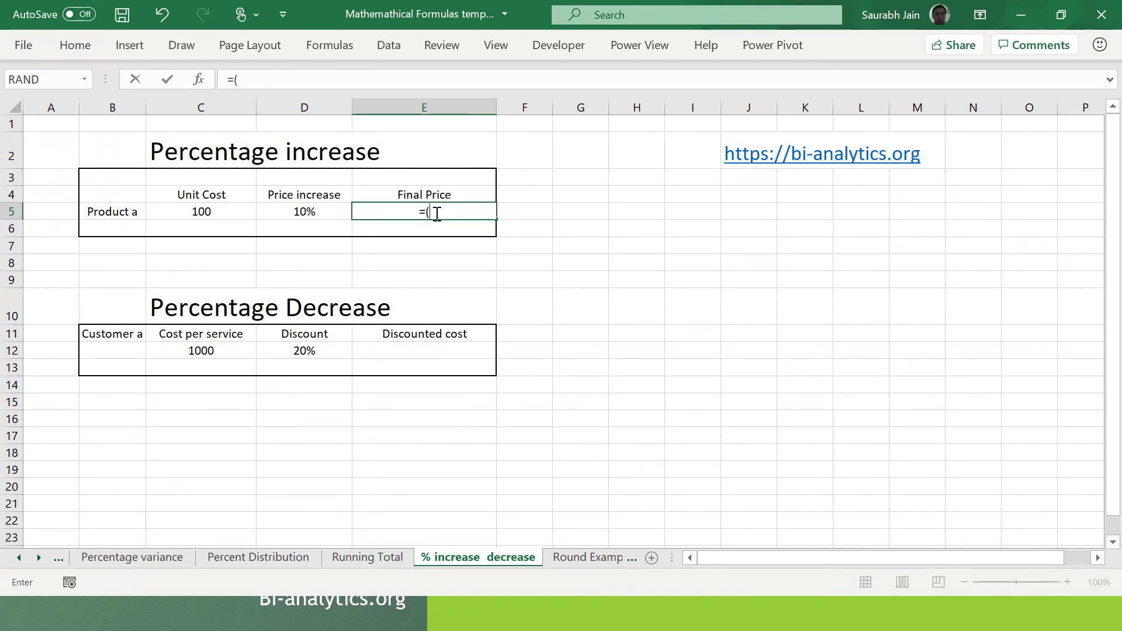
pyautogui.write('1+')
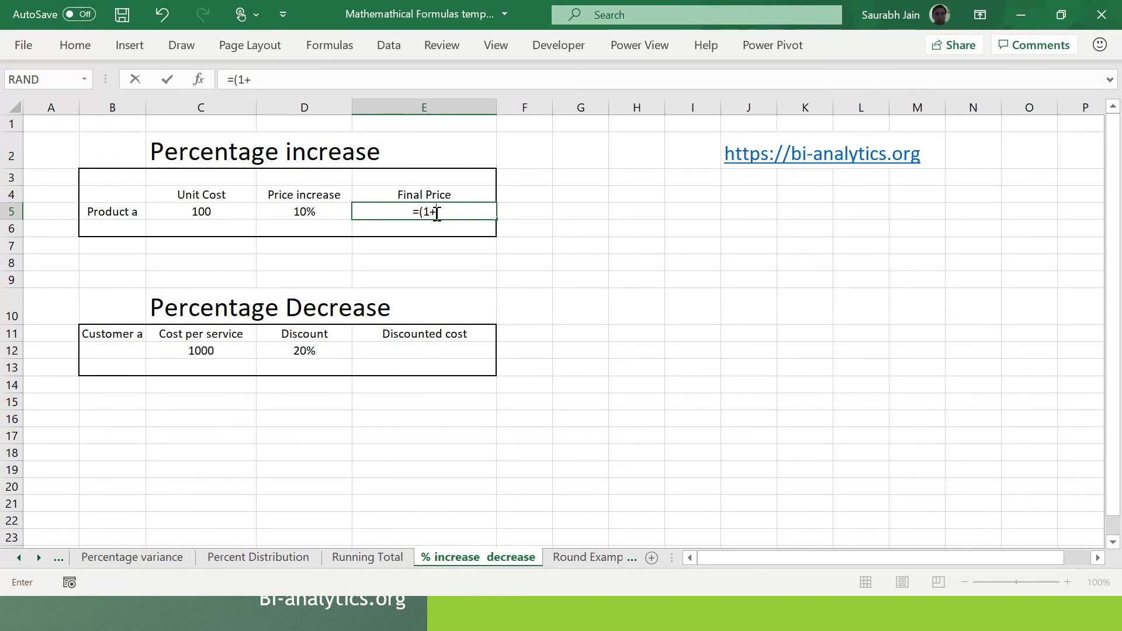
pyautogui.click(308, 213)
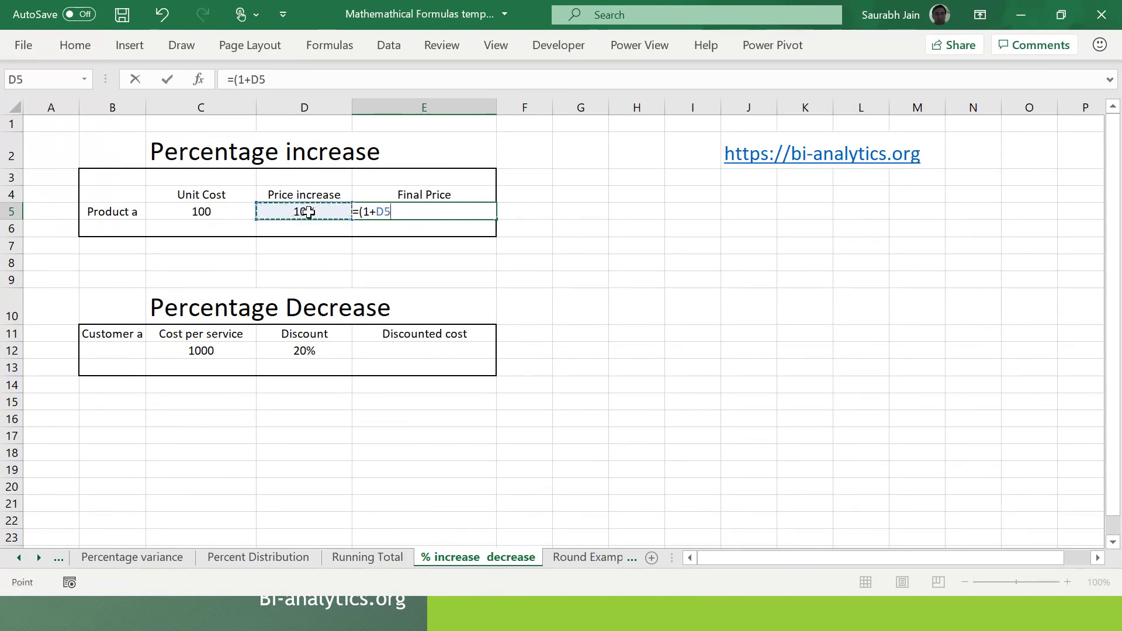
pyautogui.write(')')
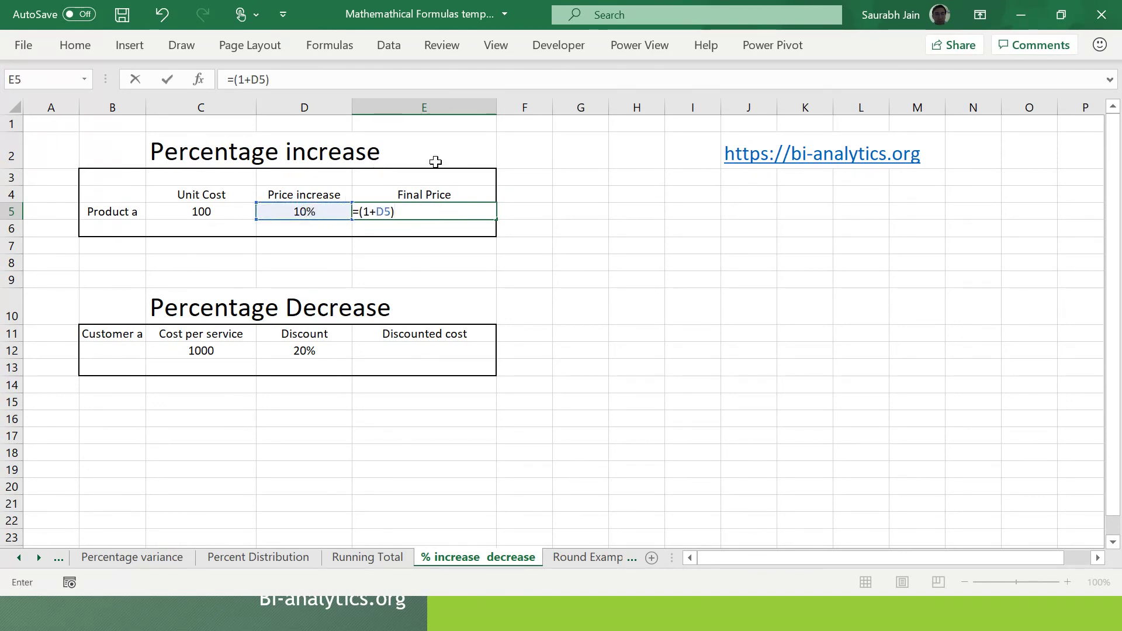
pyautogui.click(365, 81)
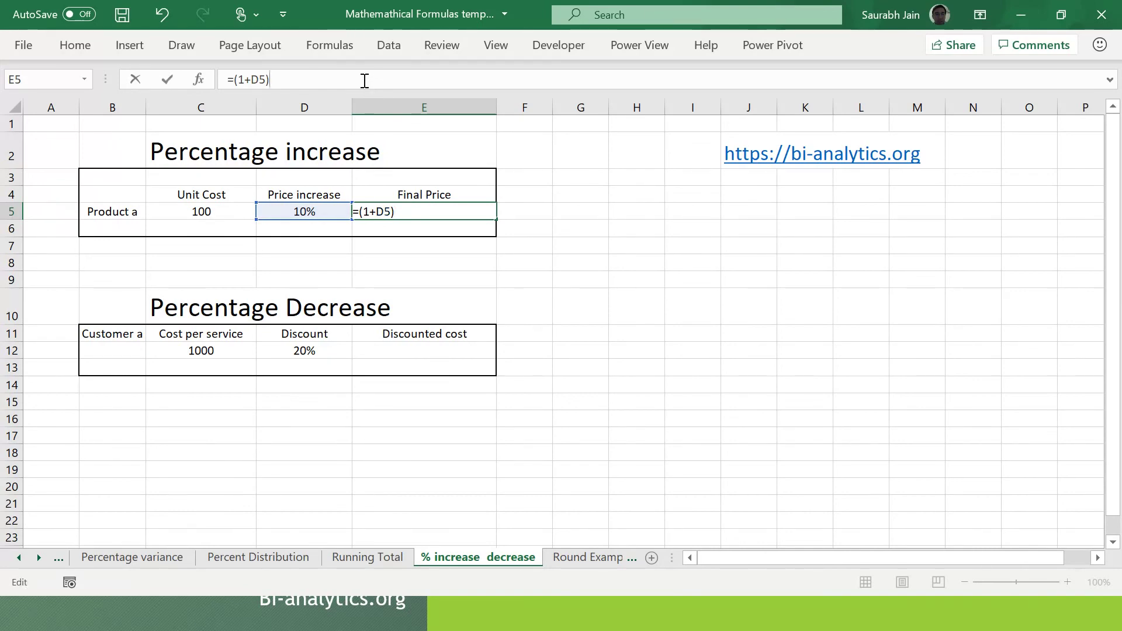
pyautogui.write('*')
pyautogui.click(211, 214)
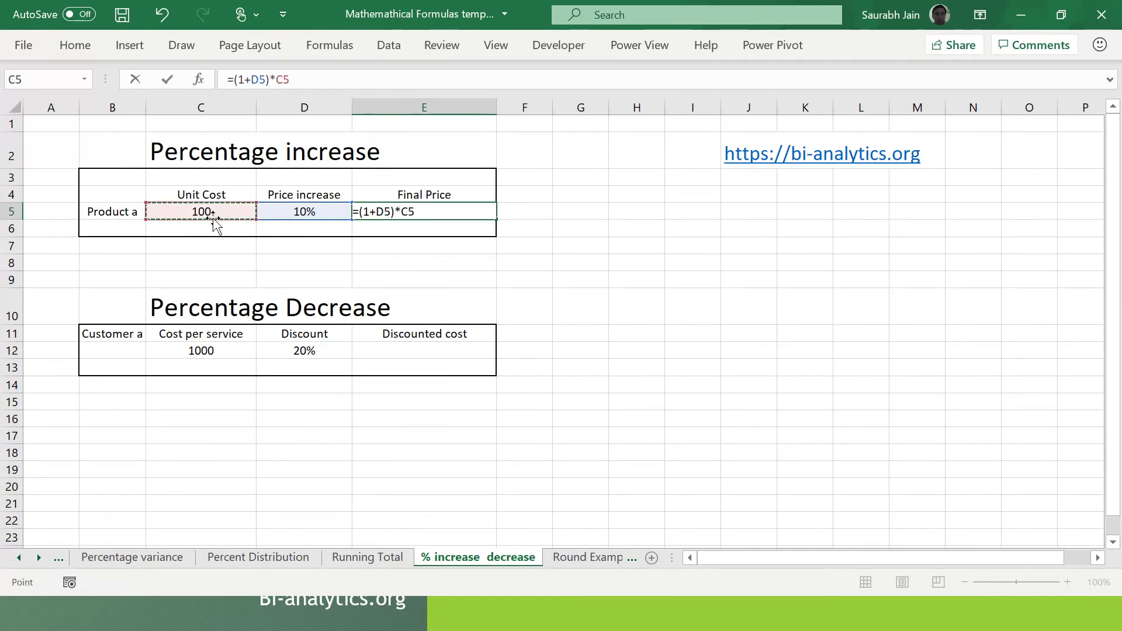
pyautogui.press('Return')
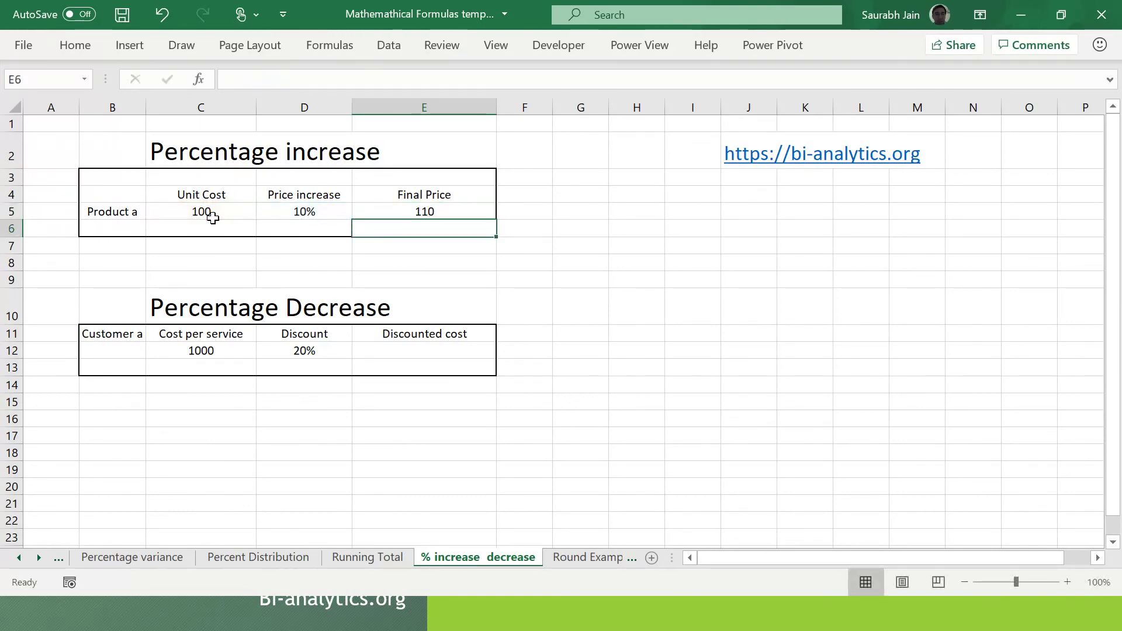
pyautogui.click(458, 213)
# Step: Enter =(1-D12)*C12 in Customer a's Discounted cost cell E12 to apply the discount to the cost per service
pyautogui.click(440, 350)
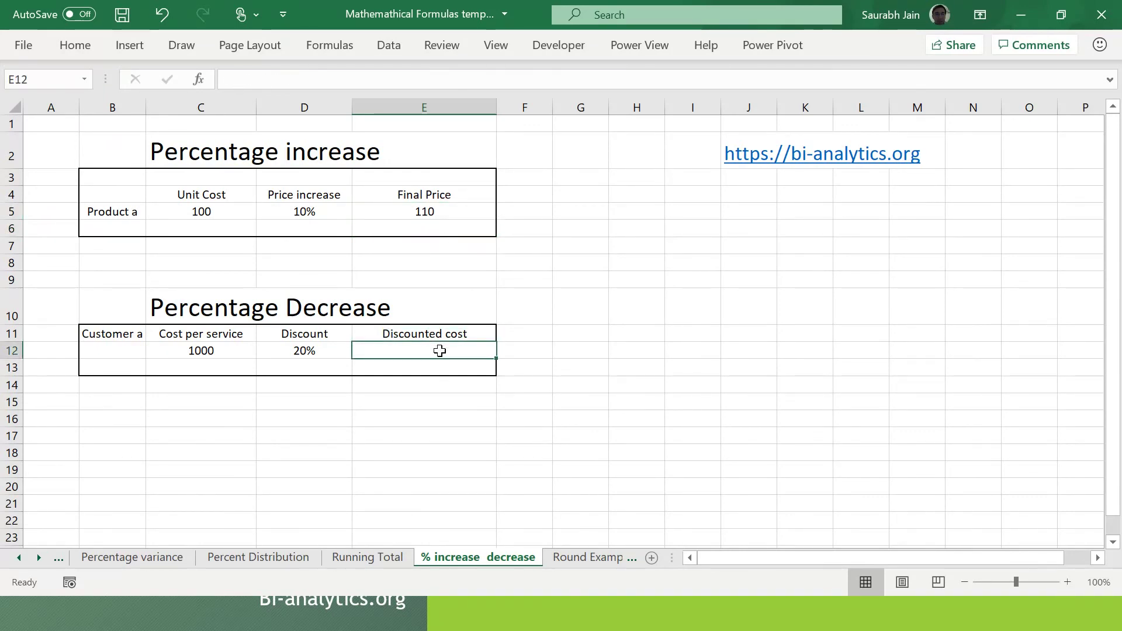
pyautogui.write('=(')
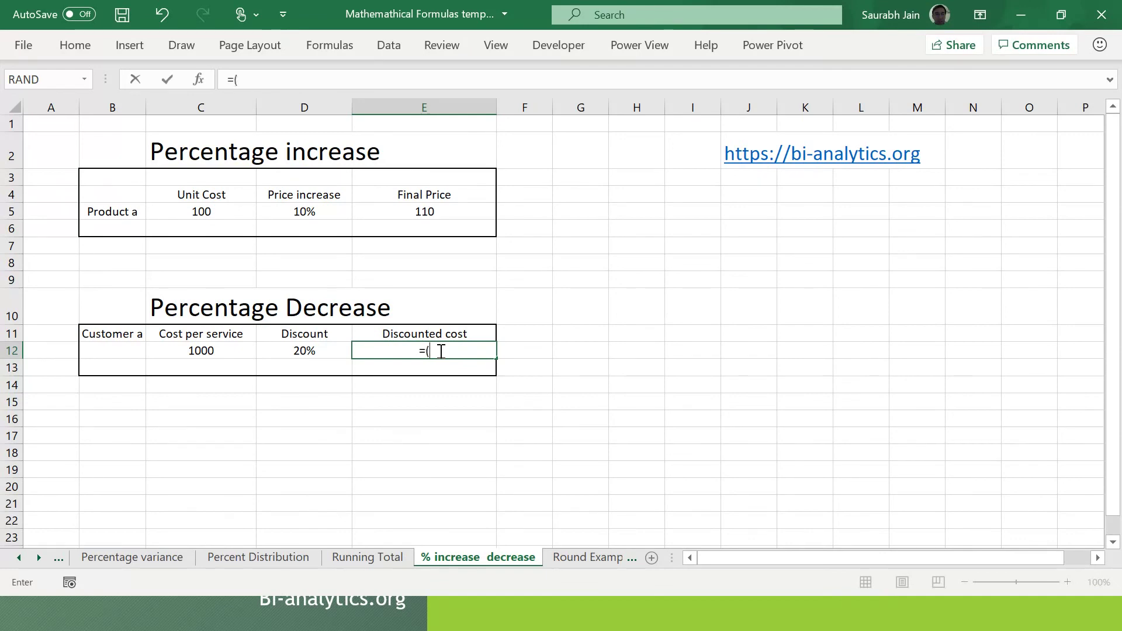
pyautogui.write('1-')
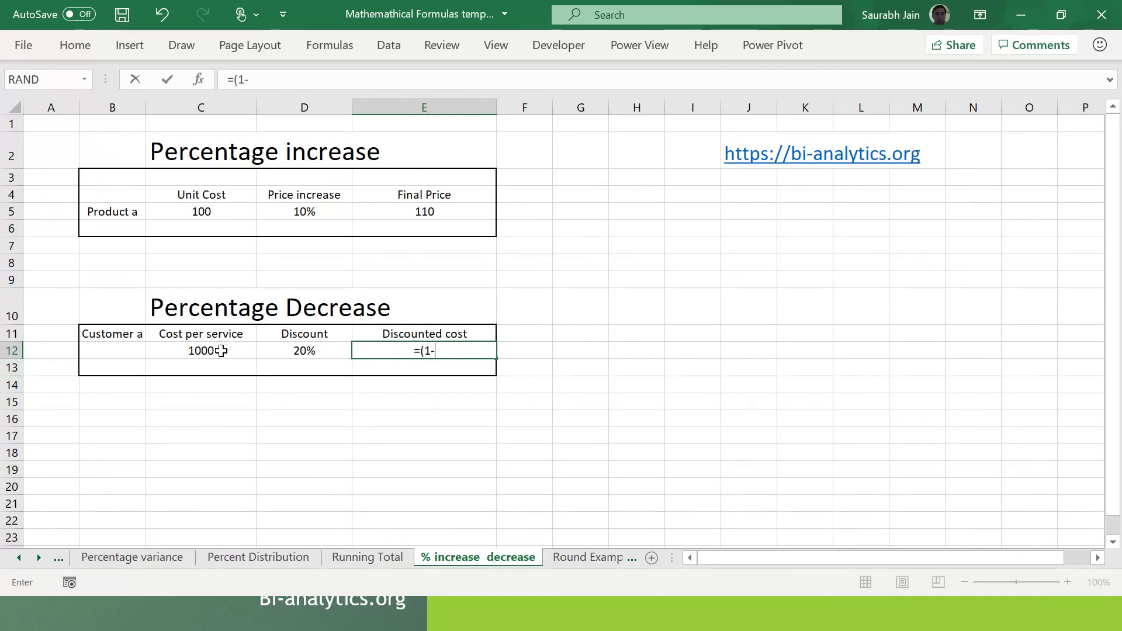
pyautogui.click(290, 351)
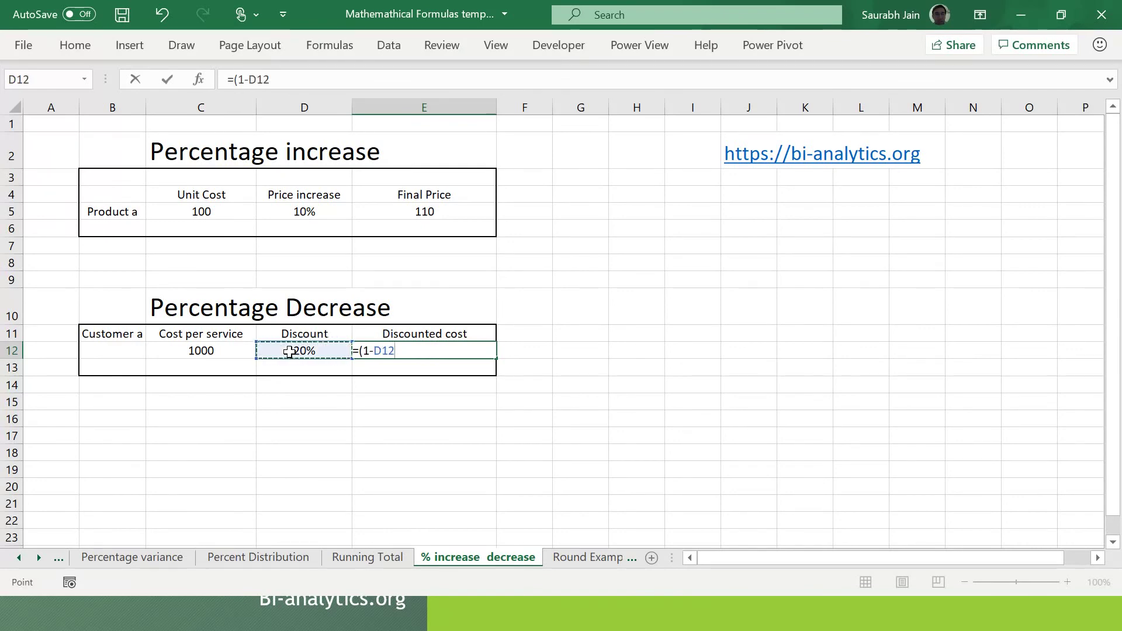
pyautogui.write(')')
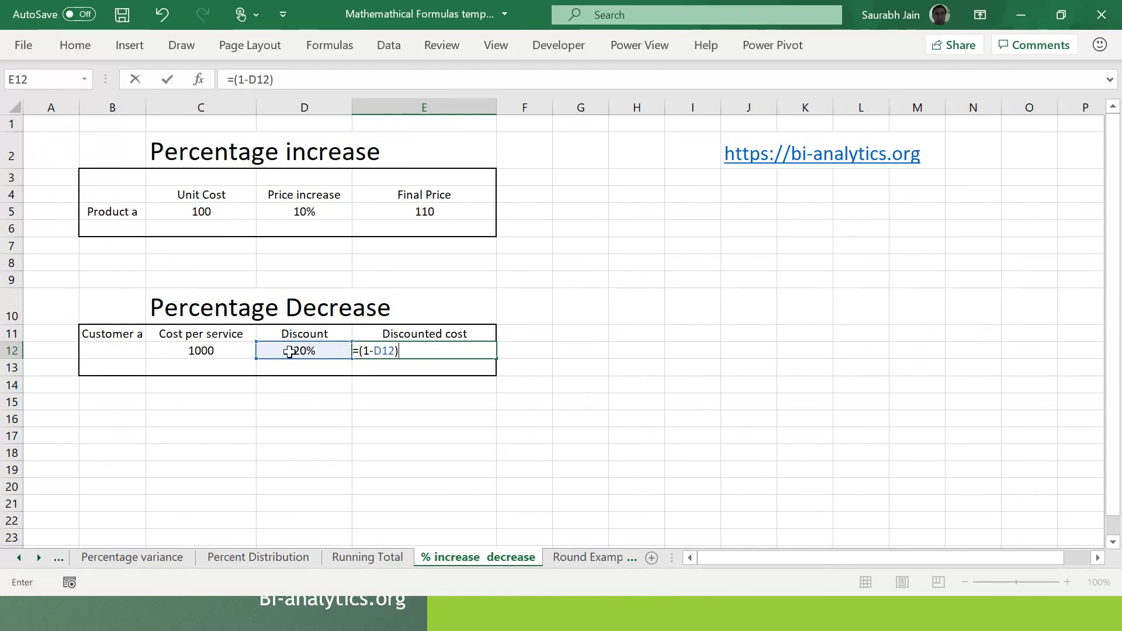
pyautogui.write('*')
pyautogui.click(196, 352)
pyautogui.press('Return')
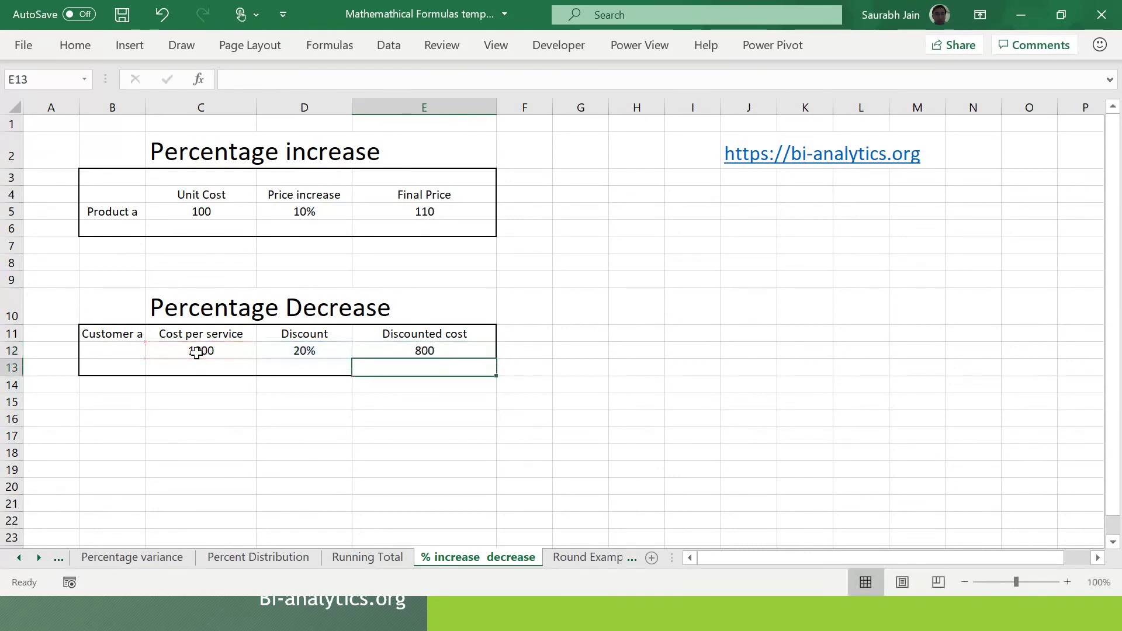
pyautogui.click(364, 484)
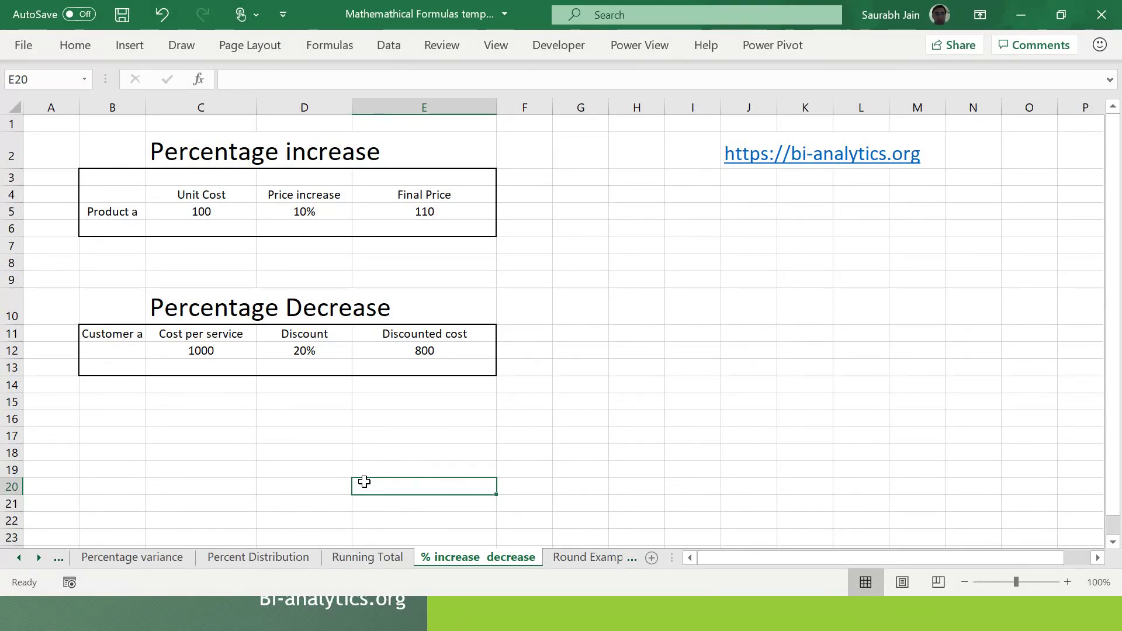
# Step: Open the Round Examples sheet and bring up the Rounding Numbers slide in the running presentation
pyautogui.click(583, 556)
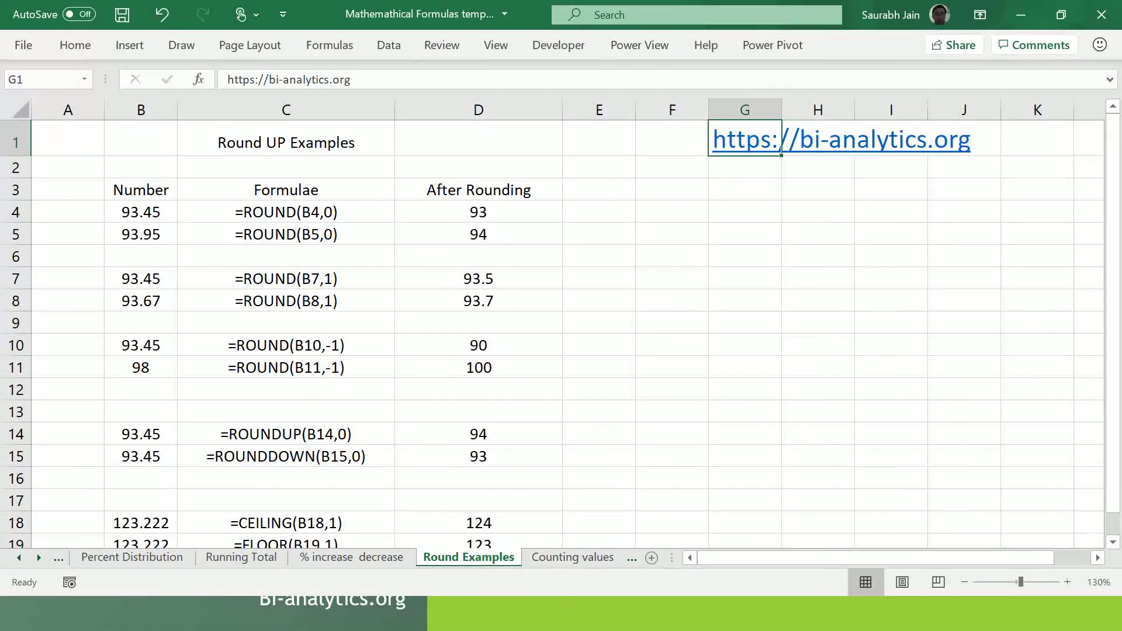
pyautogui.click(578, 614)
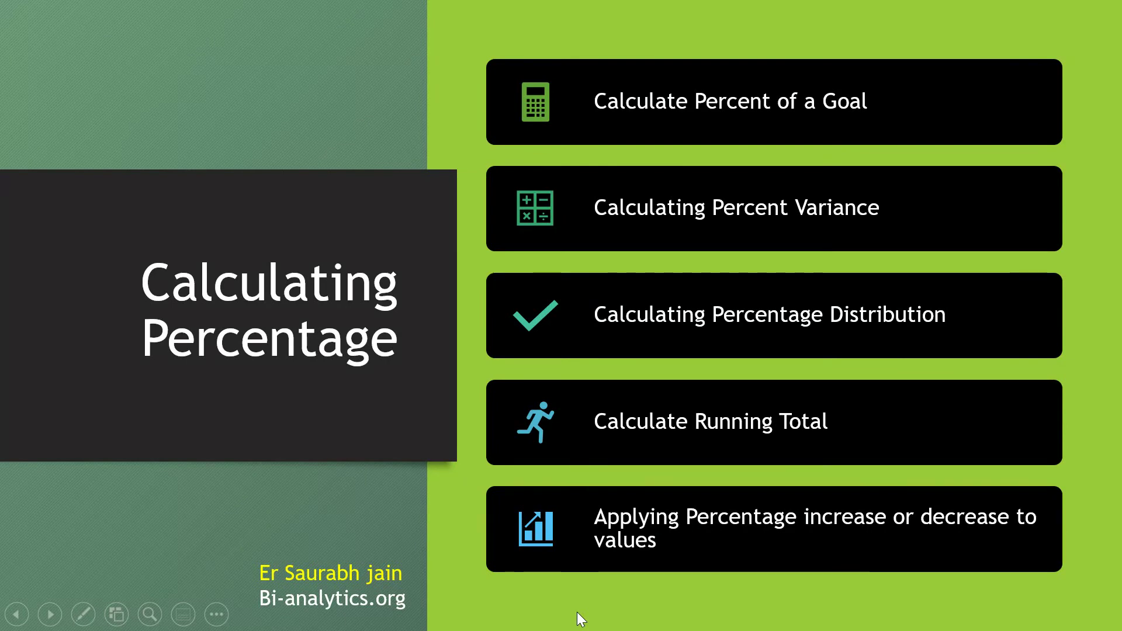
pyautogui.click(580, 619)
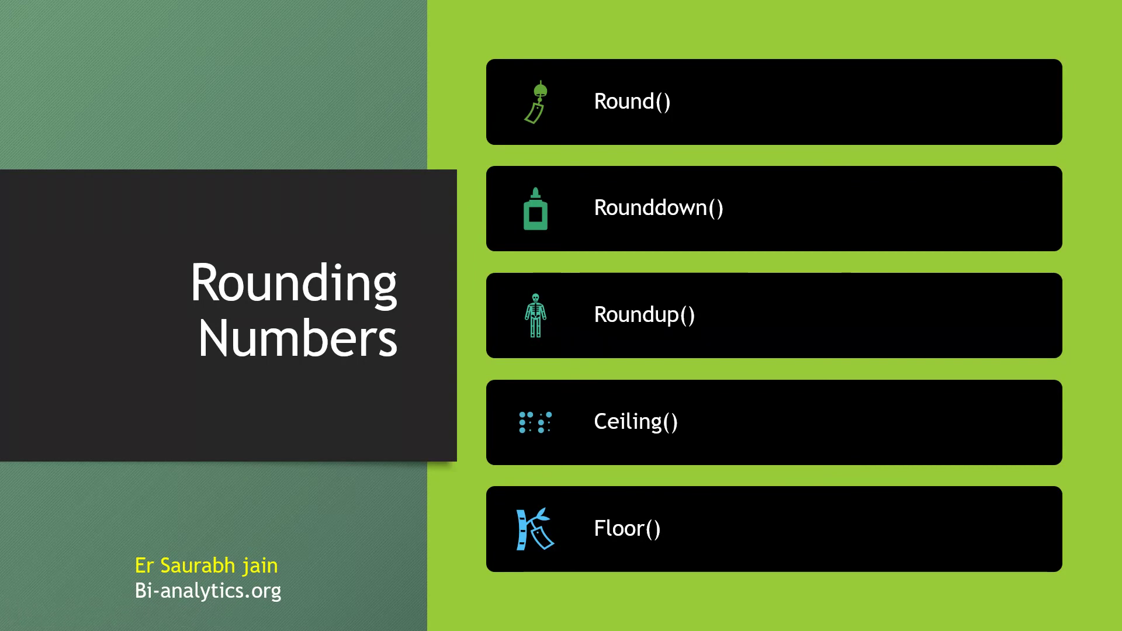
# Step: Switch back to the Excel workbook and examine the ROUND examples with zero decimal places in rows 4 and 5
pyautogui.hotkey('alt', 'Tab')
pyautogui.hotkey('alt', 'Tab')
pyautogui.hotkey('alt', 'Tab')
pyautogui.hotkey('alt', 'Tab')
pyautogui.hotkey('alt', 'Tab')
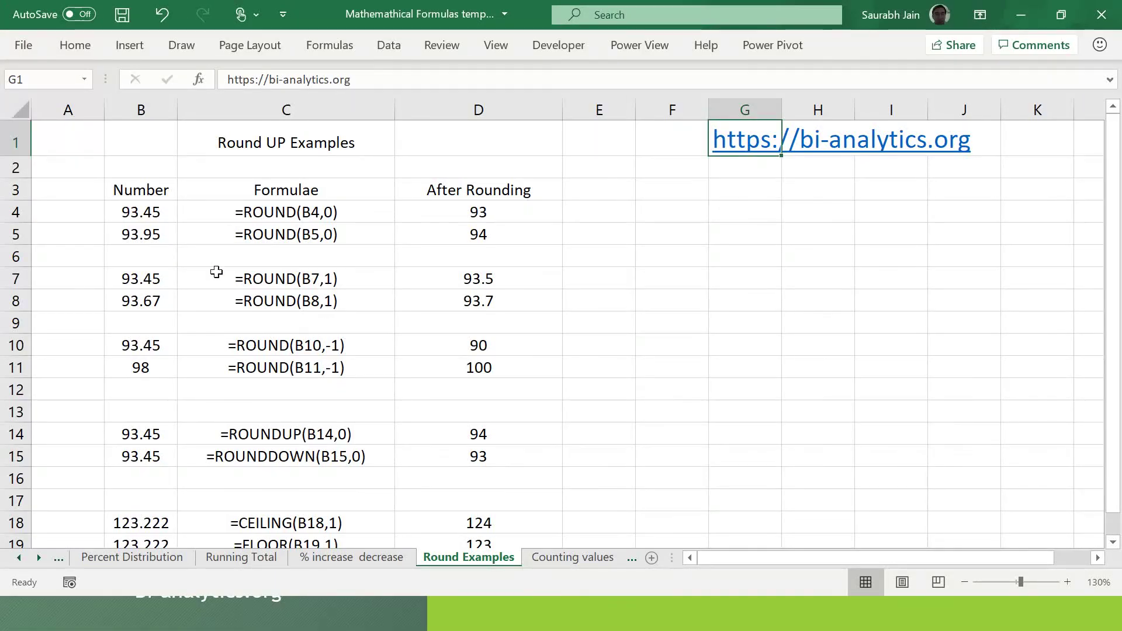
pyautogui.click(141, 213)
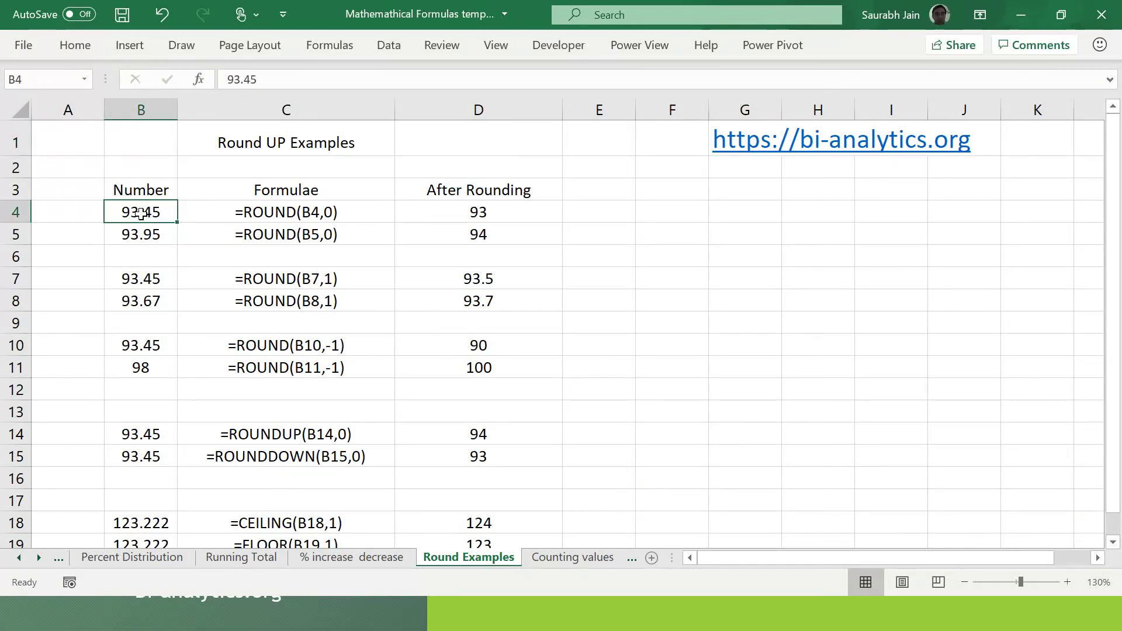
pyautogui.click(269, 217)
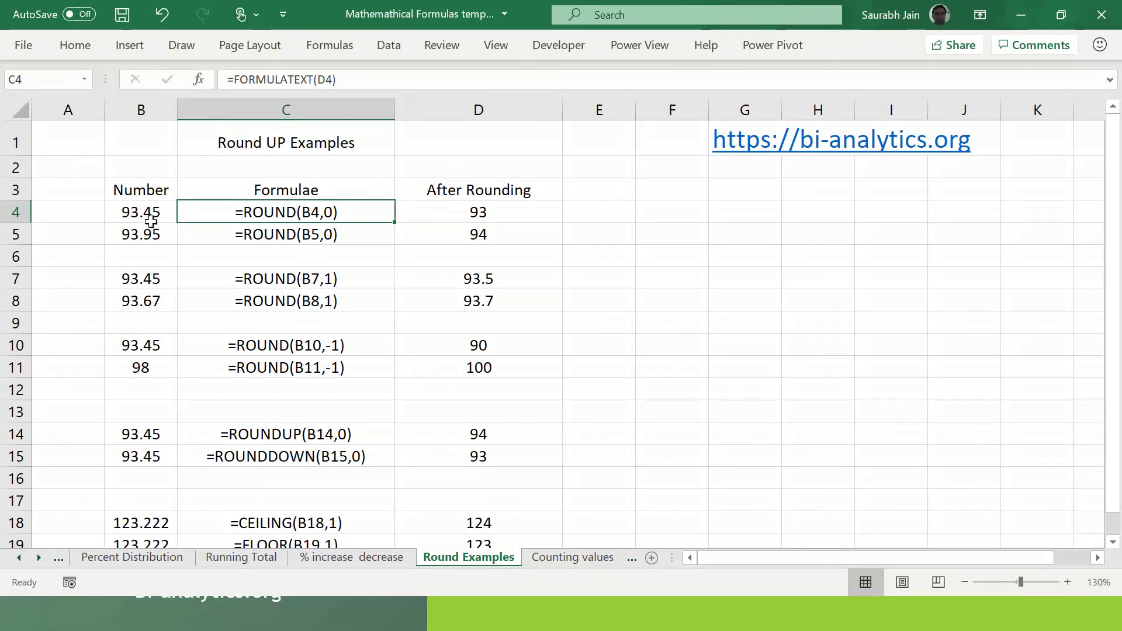
pyautogui.click(480, 213)
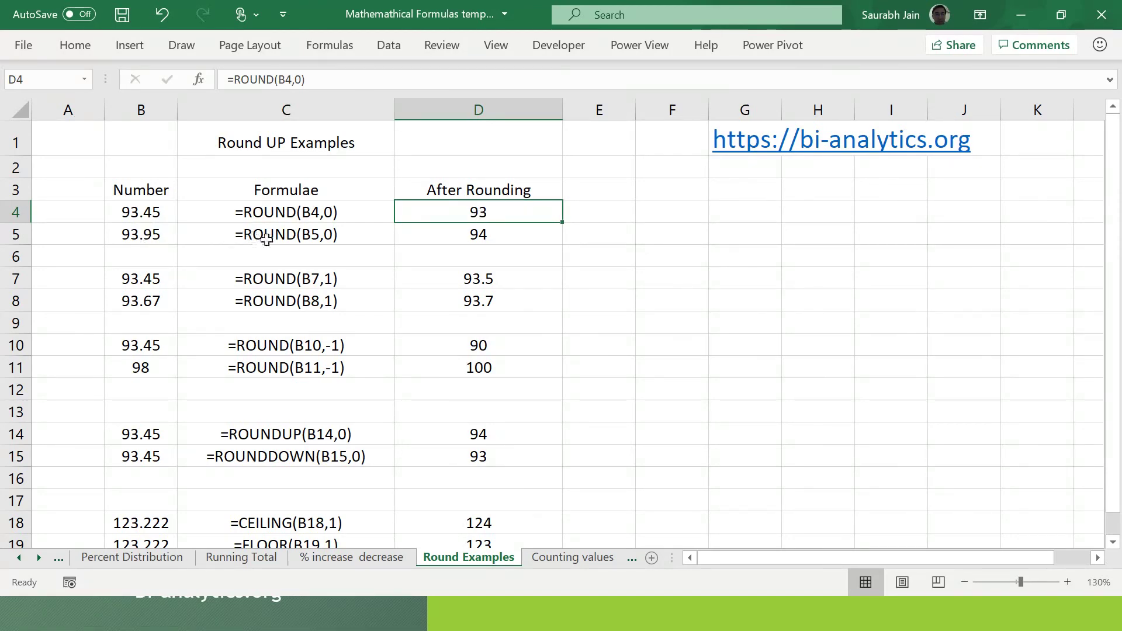
pyautogui.click(293, 233)
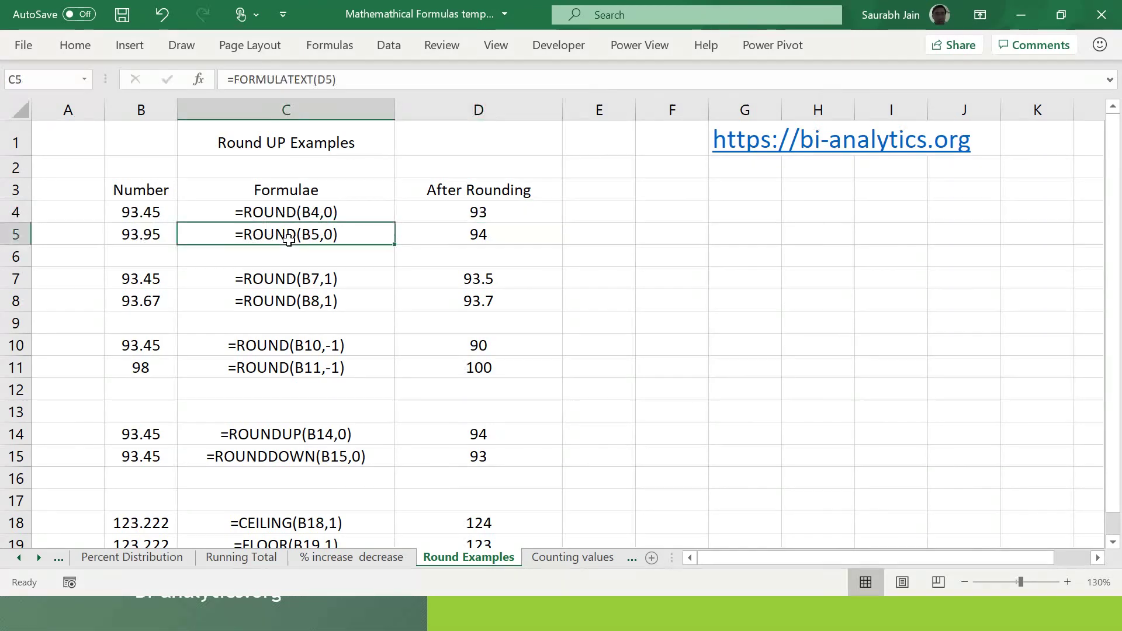
pyautogui.click(473, 252)
pyautogui.click(615, 256)
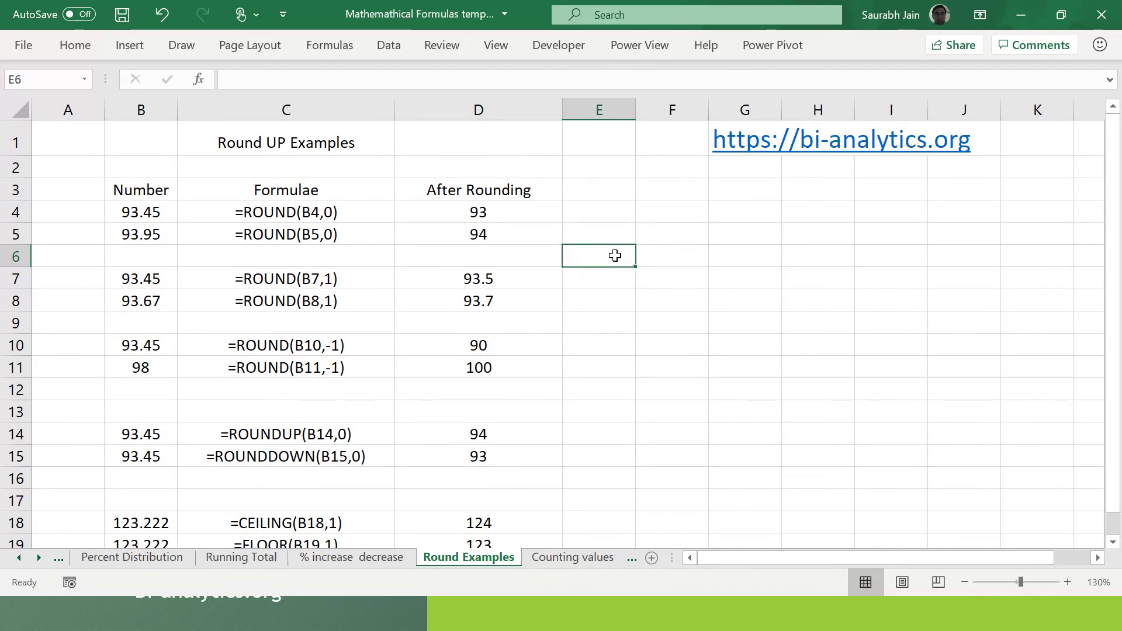
# Step: Examine the numbers, formulas and results of the one-decimal ROUND examples in rows 7 and 8
pyautogui.click(151, 282)
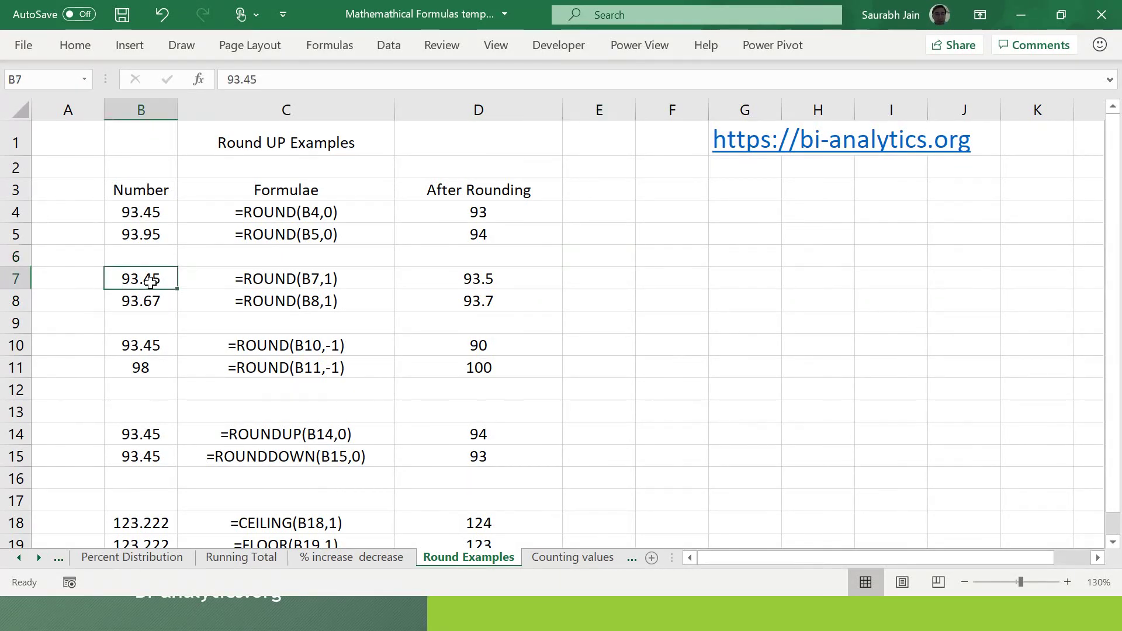
pyautogui.click(325, 286)
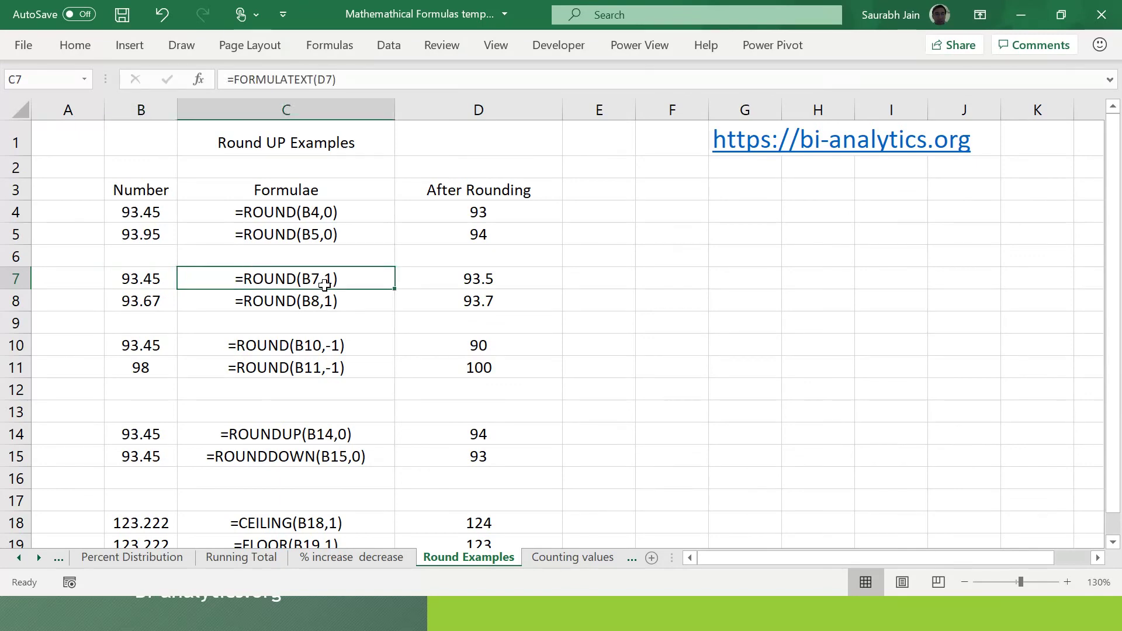
pyautogui.click(489, 276)
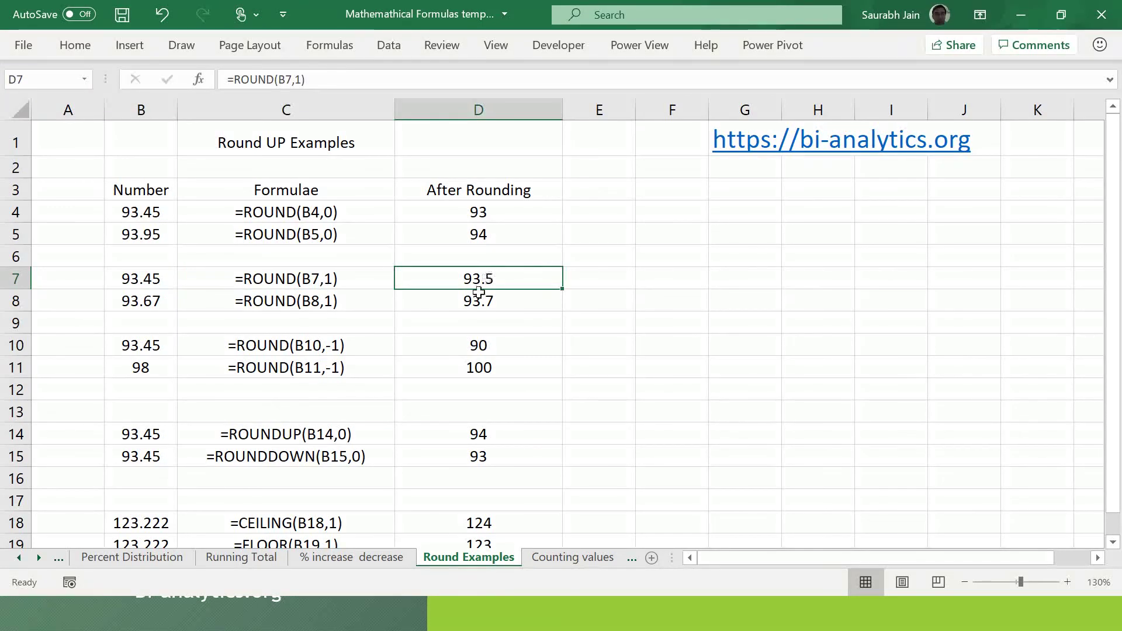
pyautogui.click(154, 300)
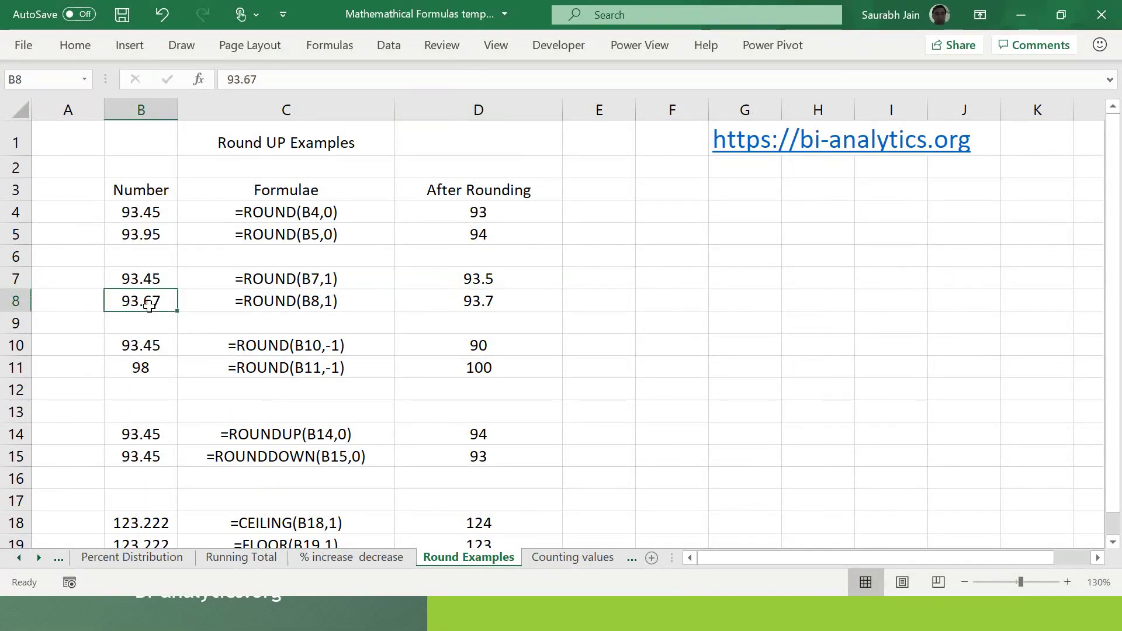
pyautogui.click(492, 306)
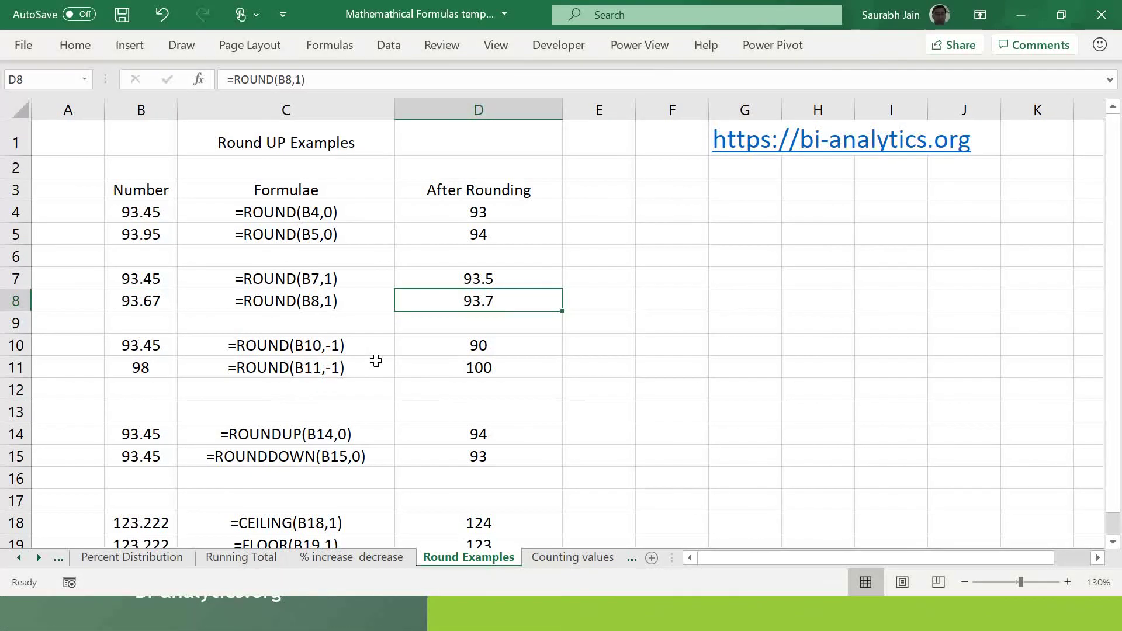
# Step: Examine the ROUND examples that use -1 digits in rows 10 and 11, comparing each number with its rounded value
pyautogui.click(318, 347)
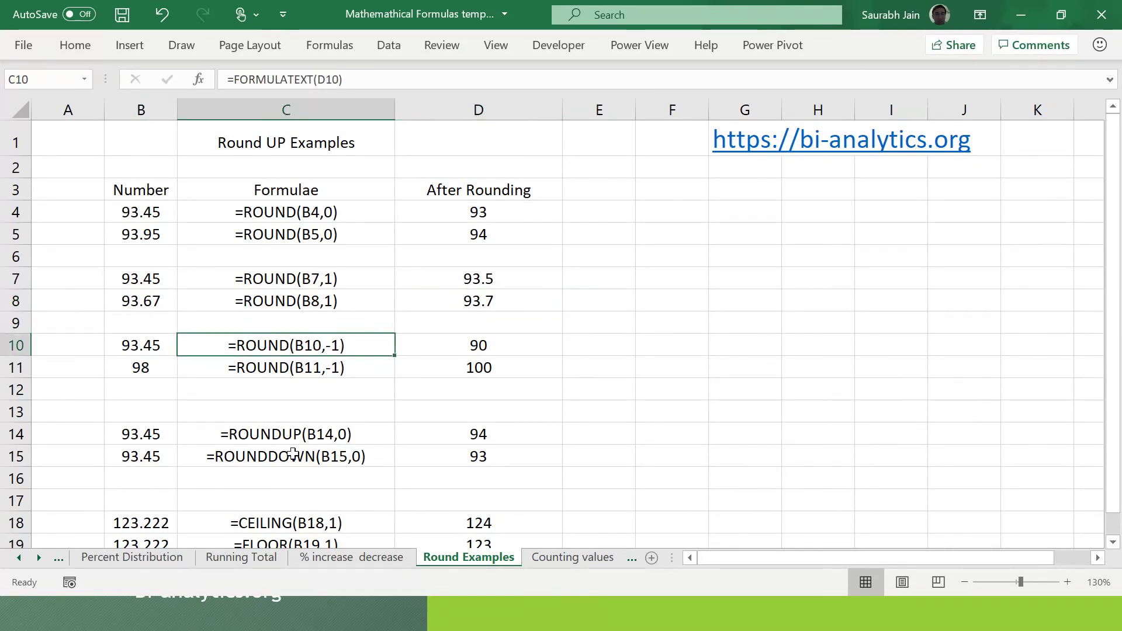
pyautogui.click(157, 344)
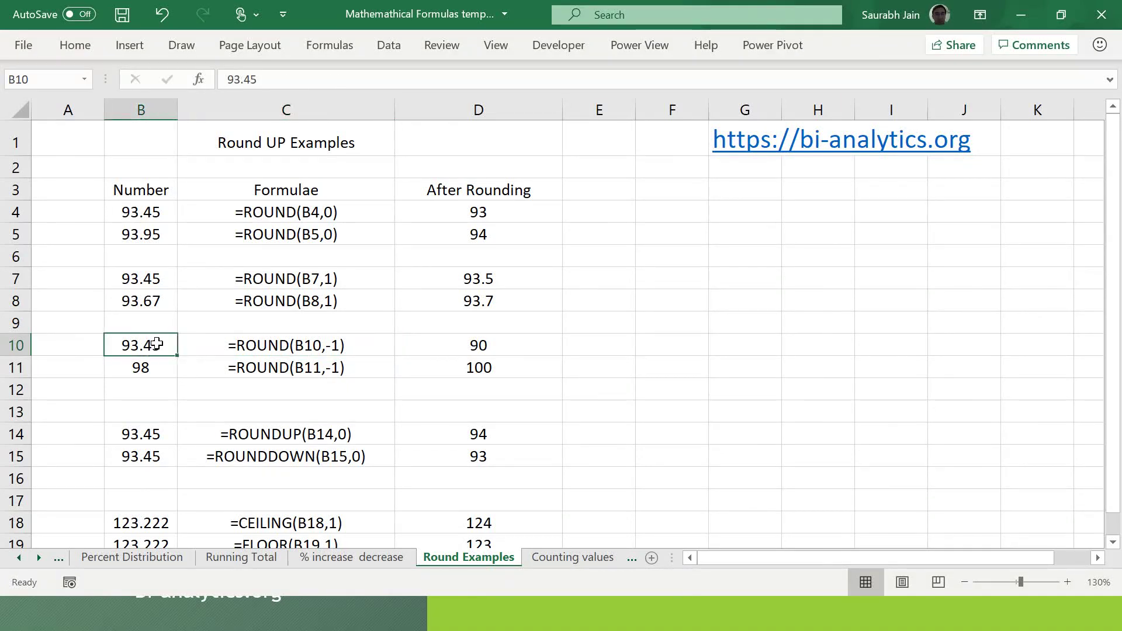
pyautogui.click(488, 350)
pyautogui.click(163, 372)
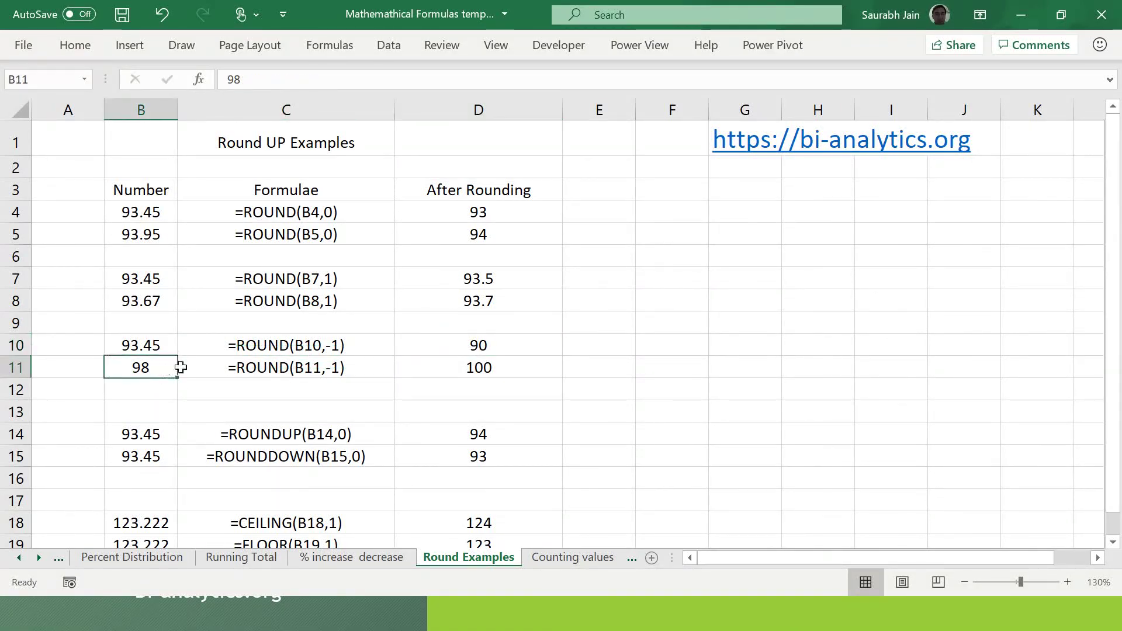
pyautogui.click(471, 374)
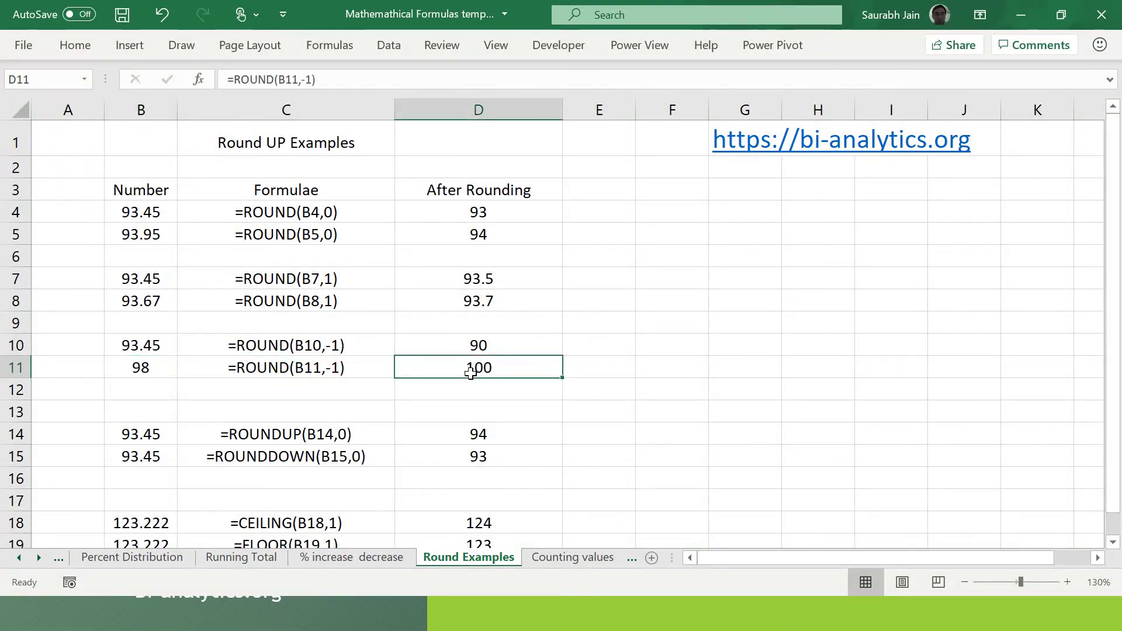
# Step: Compare the ROUNDUP and ROUNDDOWN examples in rows 14 and 15, checking each source number and its result
pyautogui.click(290, 437)
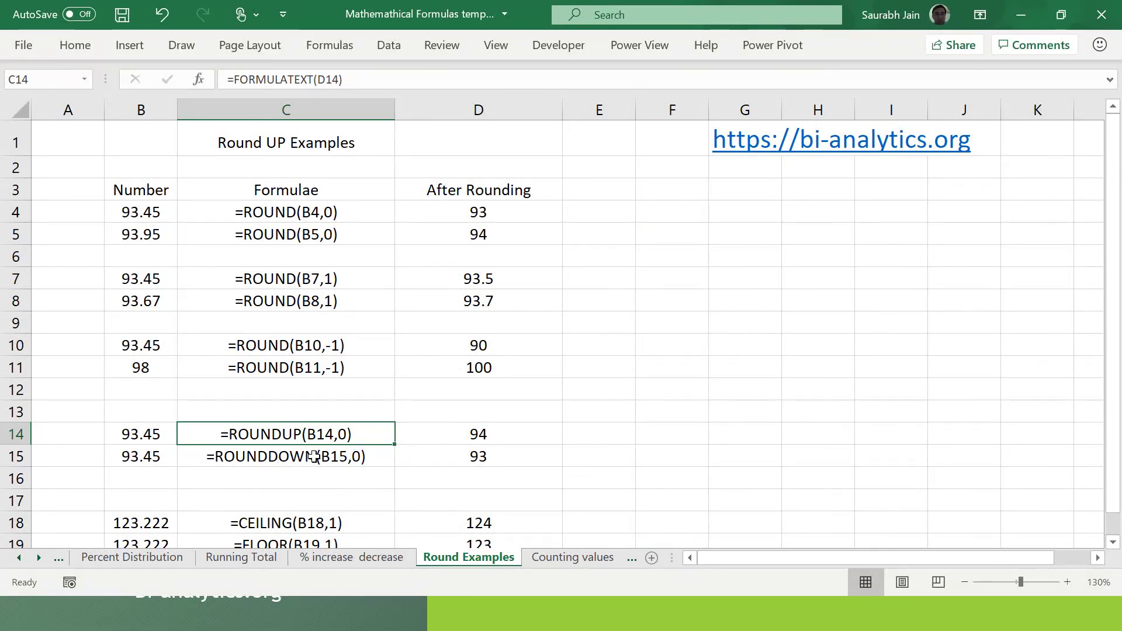
pyautogui.click(134, 436)
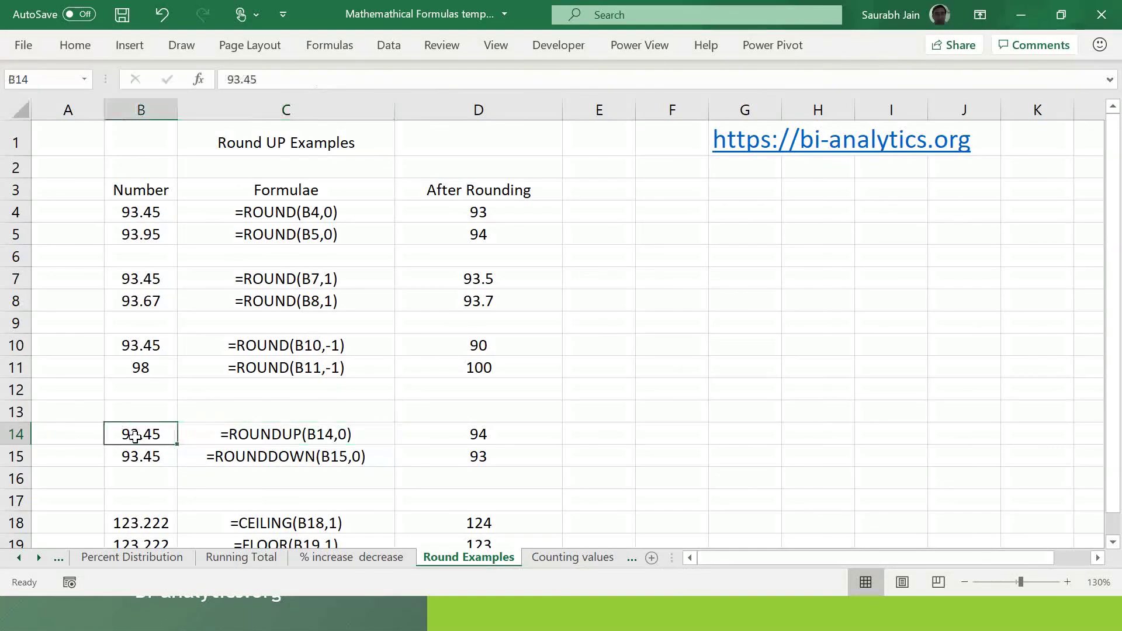
pyautogui.click(471, 433)
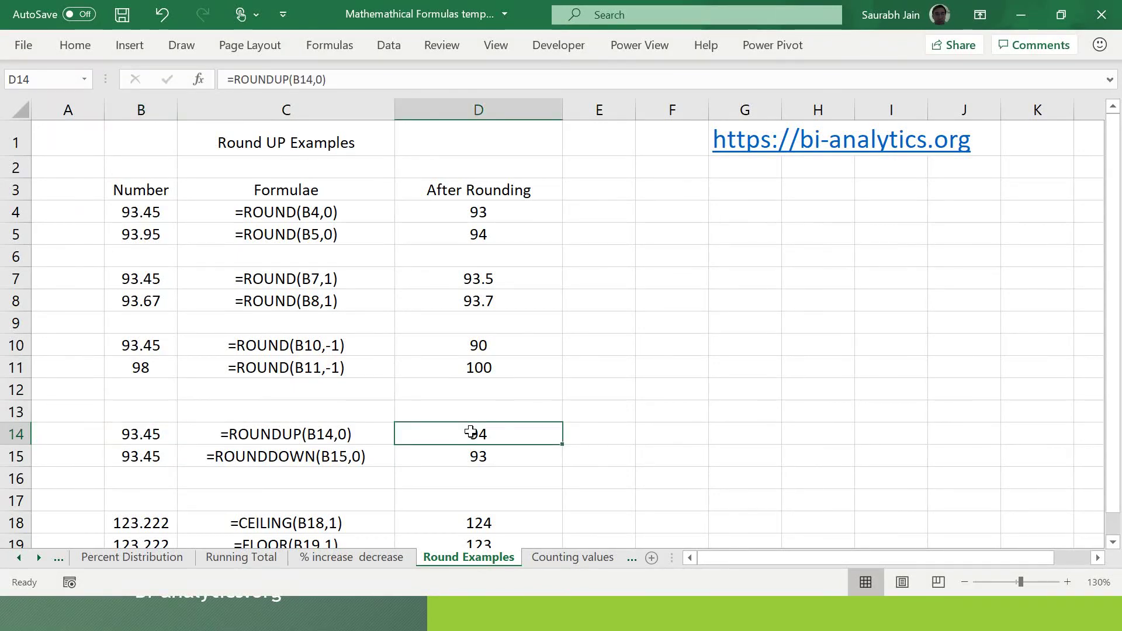
pyautogui.click(141, 461)
pyautogui.click(478, 462)
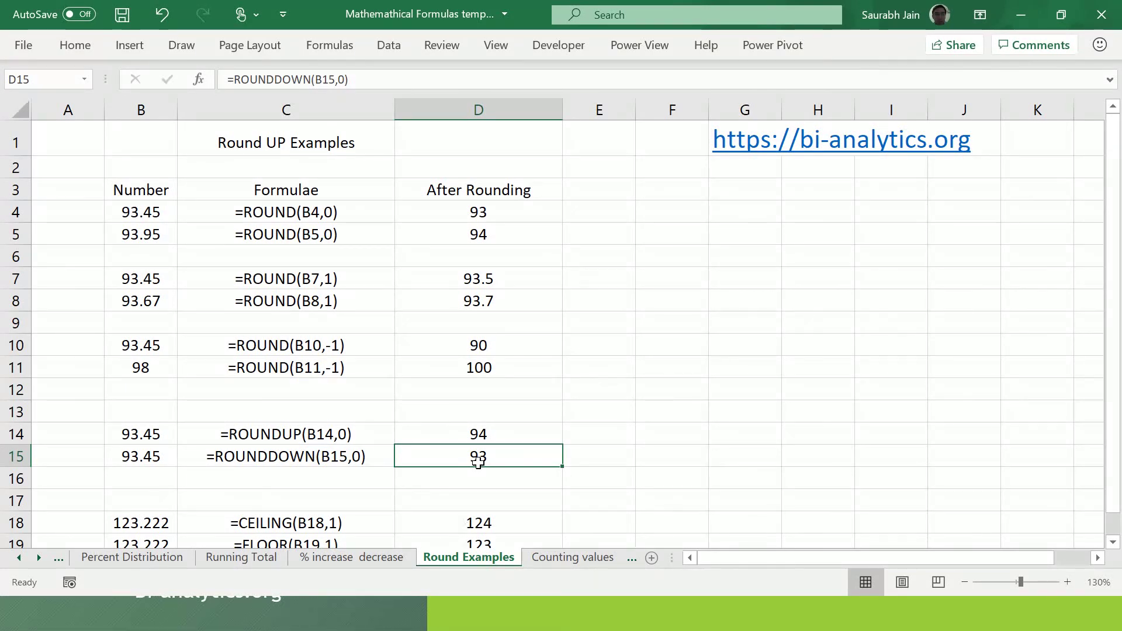
# Step: Examine the CEILING and FLOOR formulas in C18 and C19, and inspect the CEILING result in D18
pyautogui.press('Down')
pyautogui.press('Down')
pyautogui.press('Down')
pyautogui.press('Down')
pyautogui.press('Down')
pyautogui.press('Down')
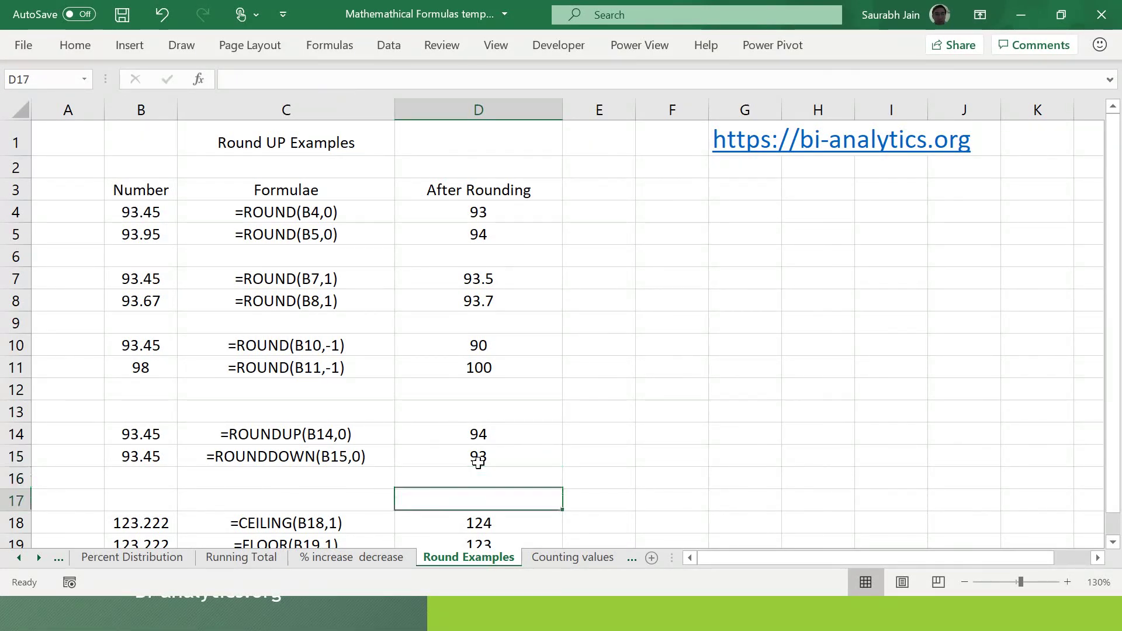
pyautogui.press('Down')
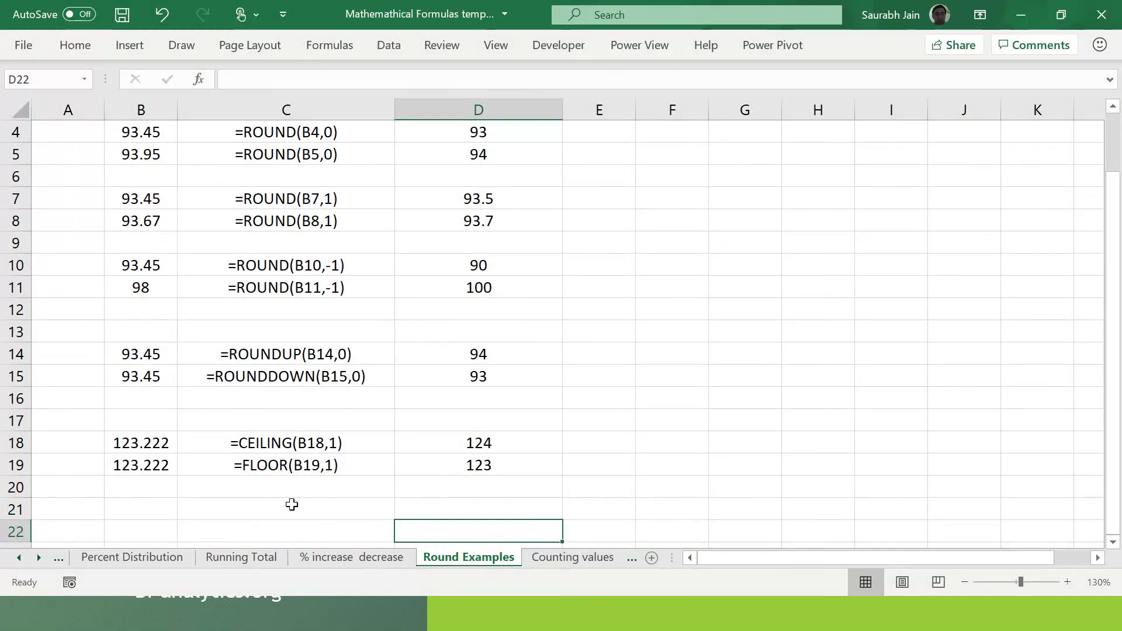
pyautogui.click(254, 475)
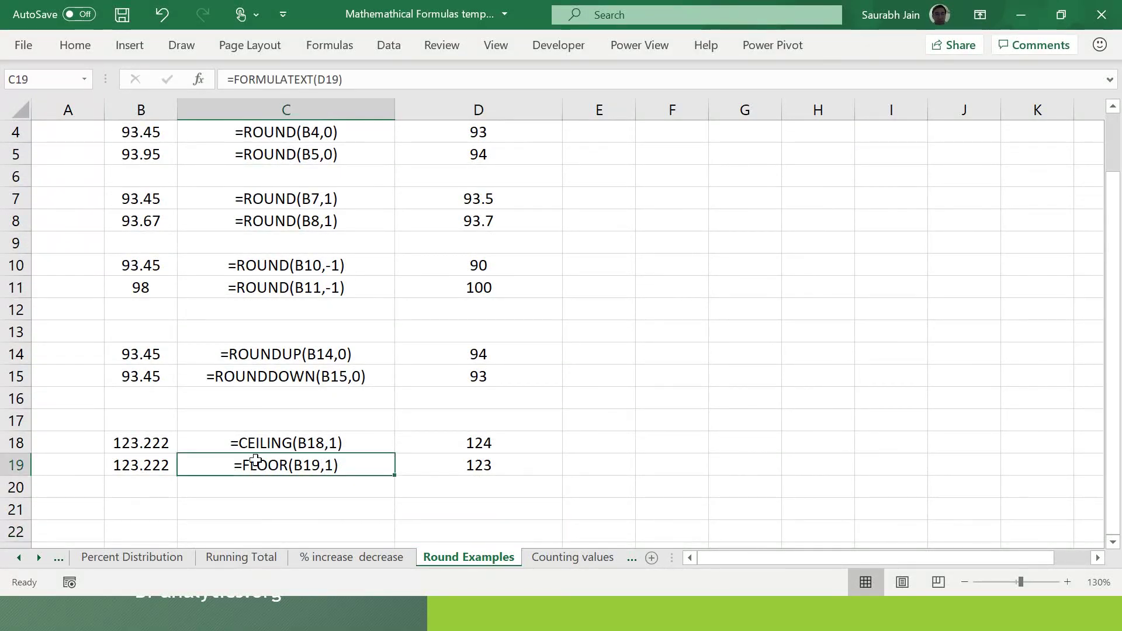
pyautogui.click(260, 443)
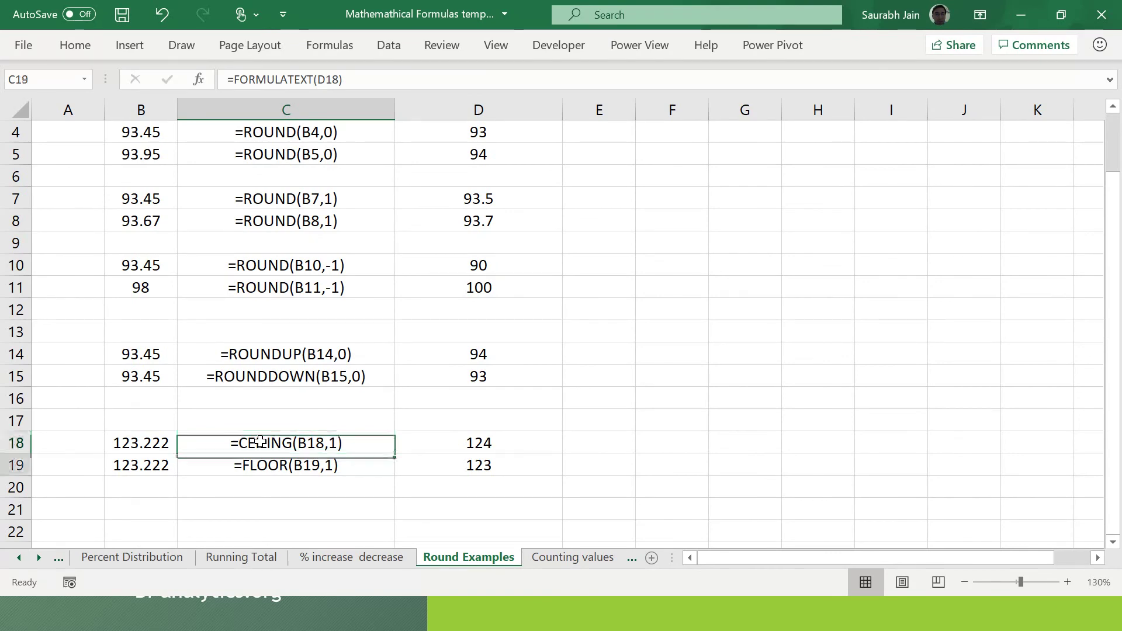
pyautogui.press('Down')
pyautogui.press('Up')
pyautogui.press('Up')
pyautogui.press('Down')
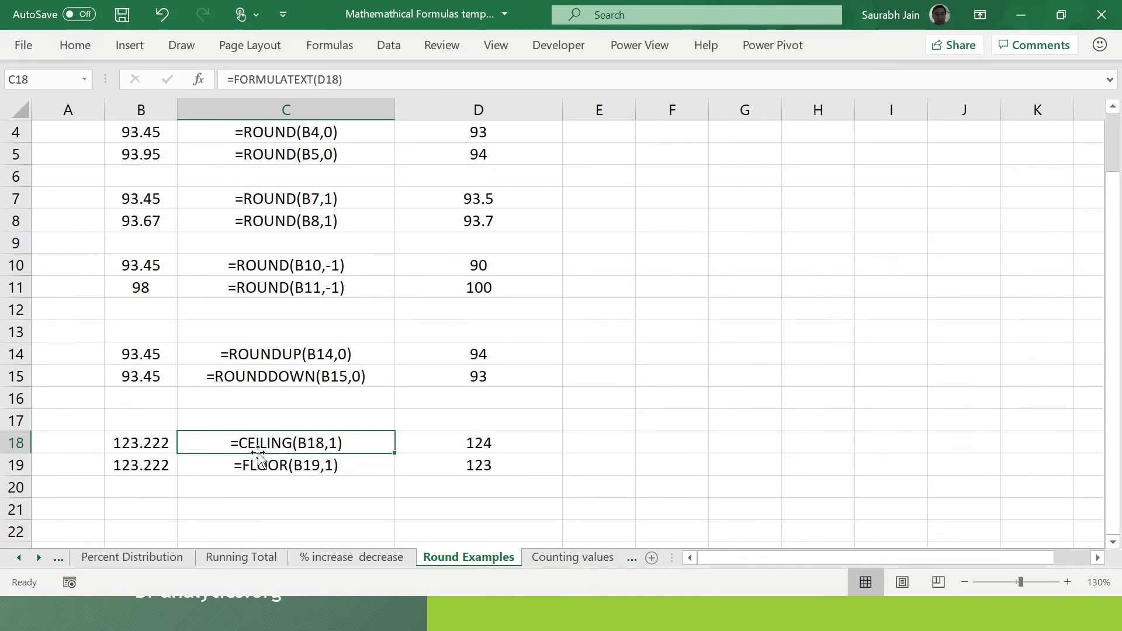
pyautogui.click(471, 444)
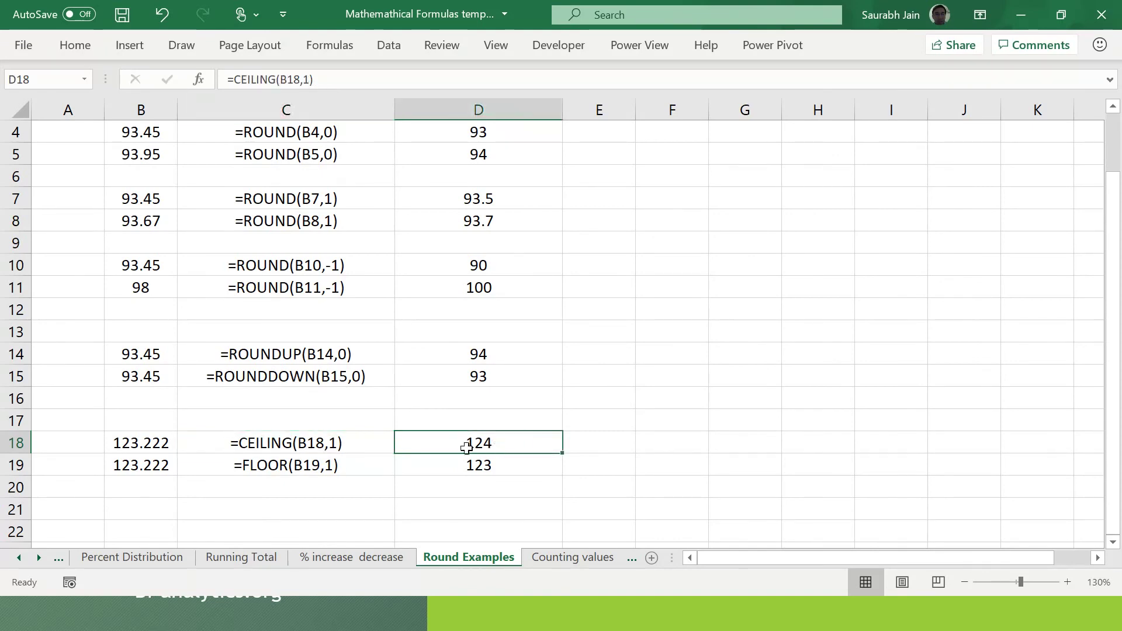
# Step: Examine the FLOOR formula in C19 and compare the rounding results in column D
pyautogui.click(262, 464)
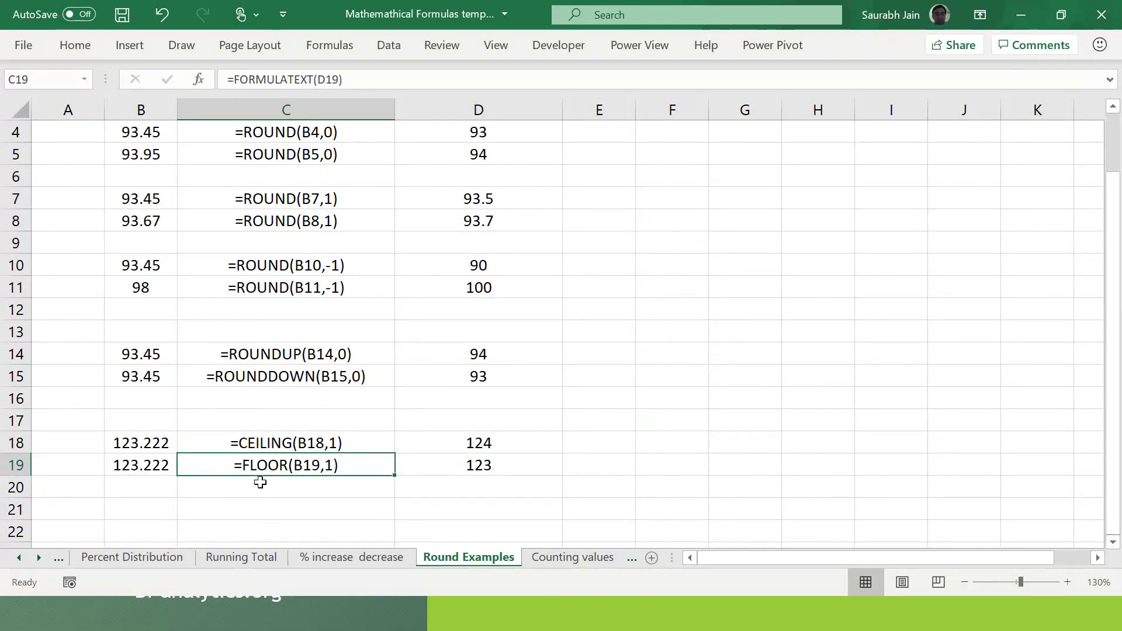
pyautogui.click(467, 483)
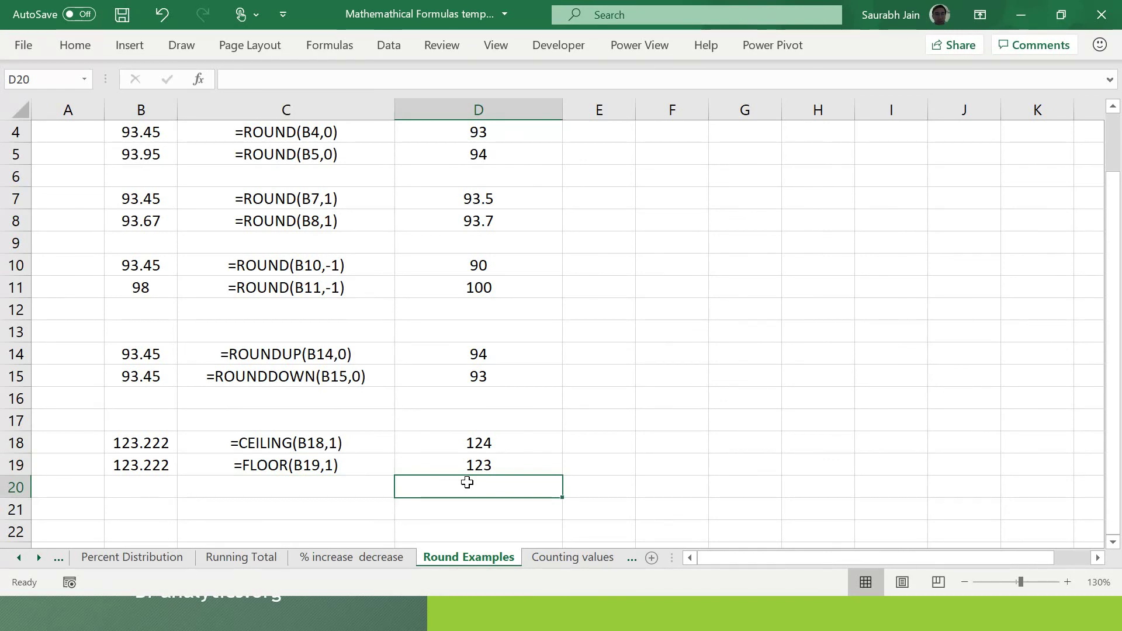
pyautogui.click(538, 383)
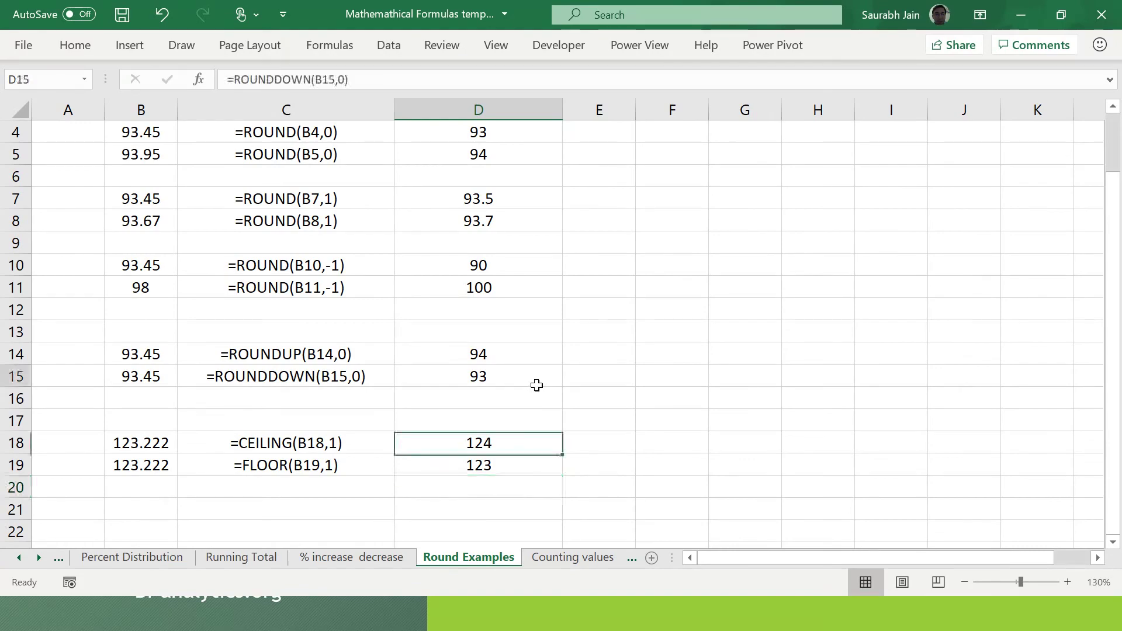
pyautogui.click(571, 481)
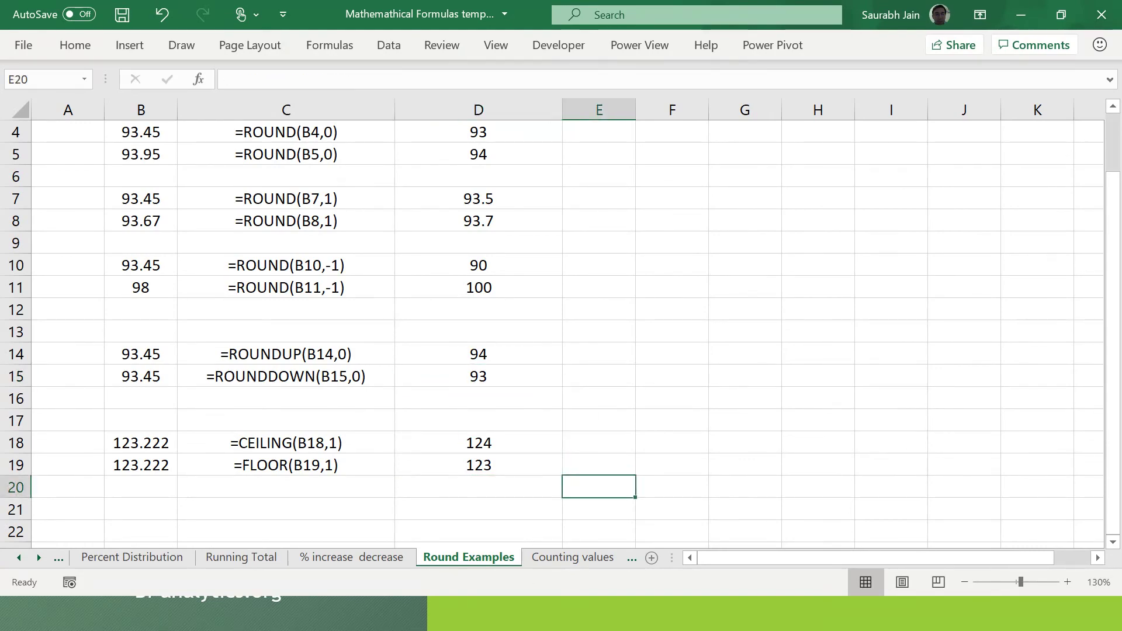
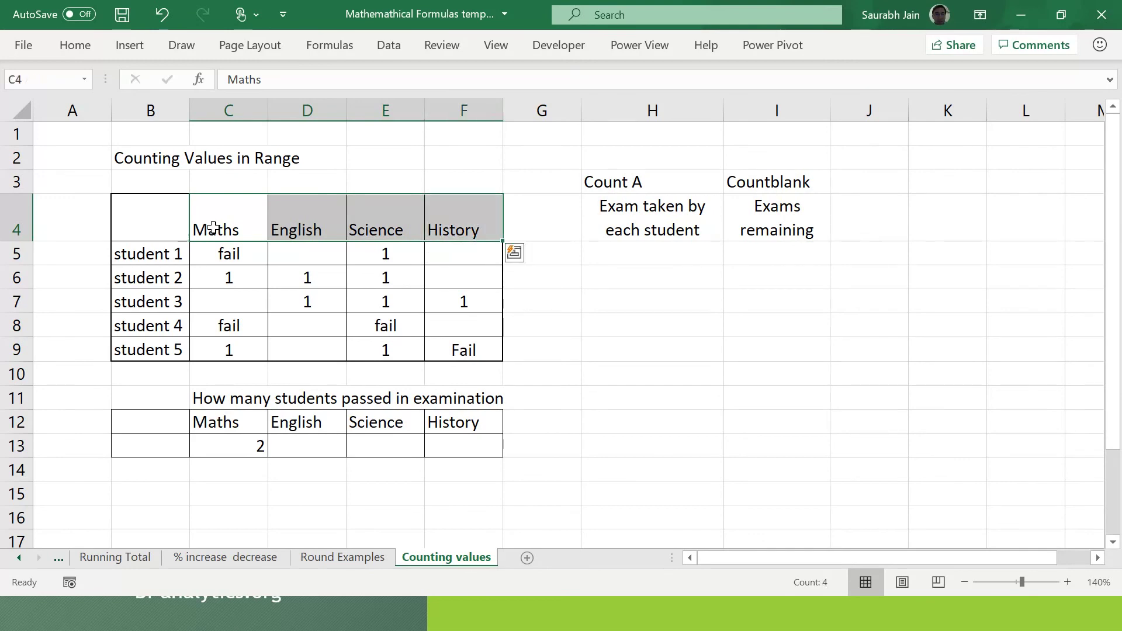
# Step: Examine student 1's entries for Maths, English, Science and History in C5:F5, along with the exams-taken column H
pyautogui.click(355, 285)
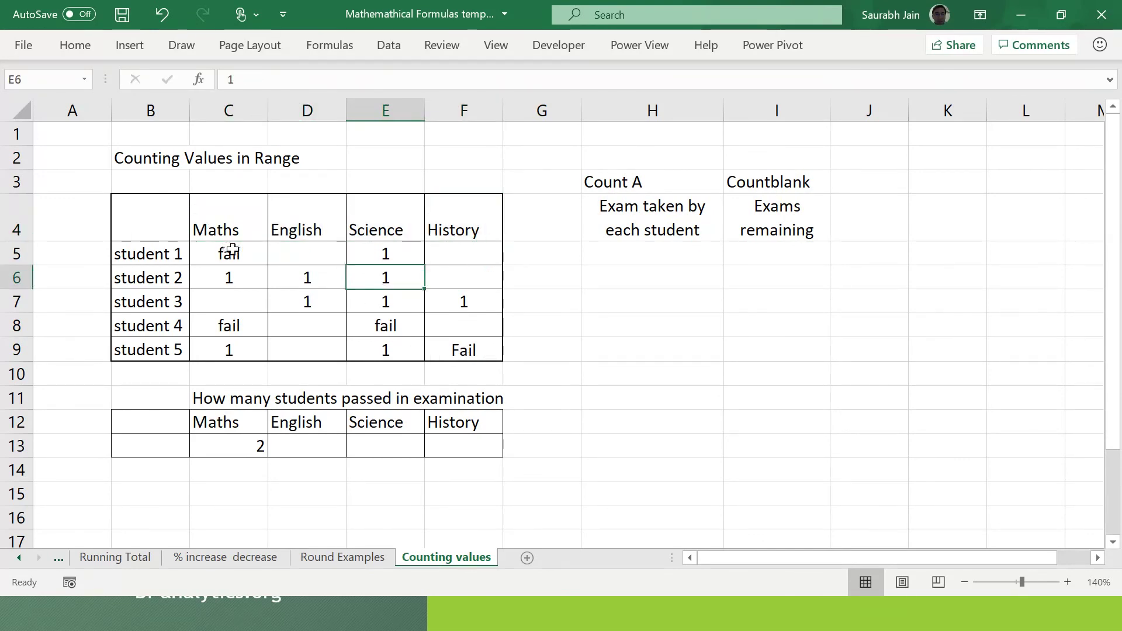
pyautogui.click(232, 256)
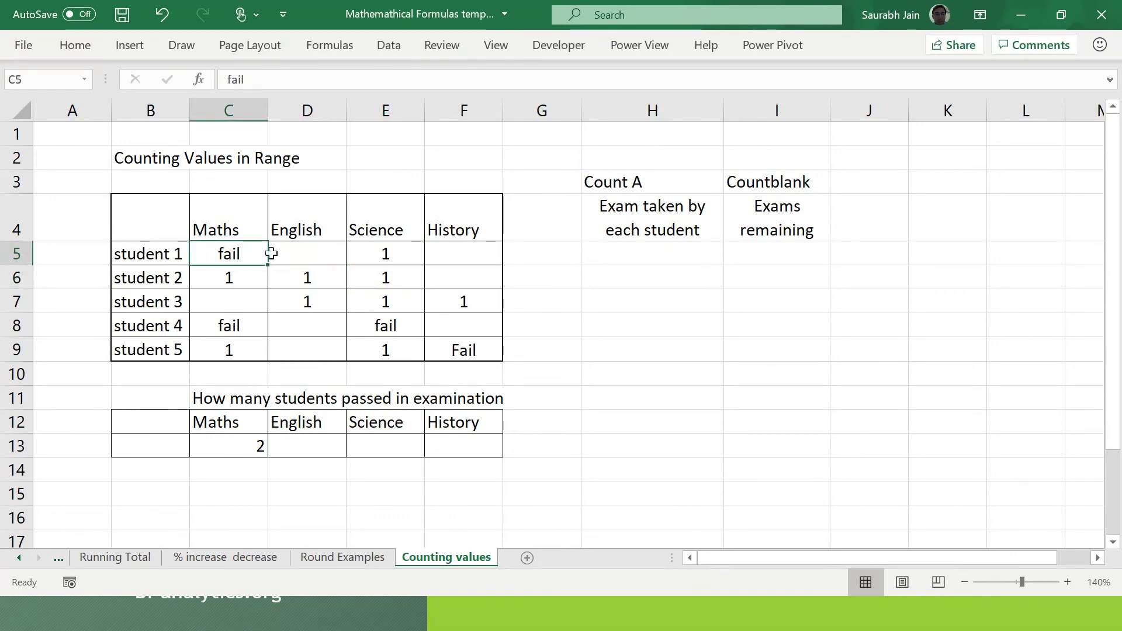
pyautogui.click(391, 252)
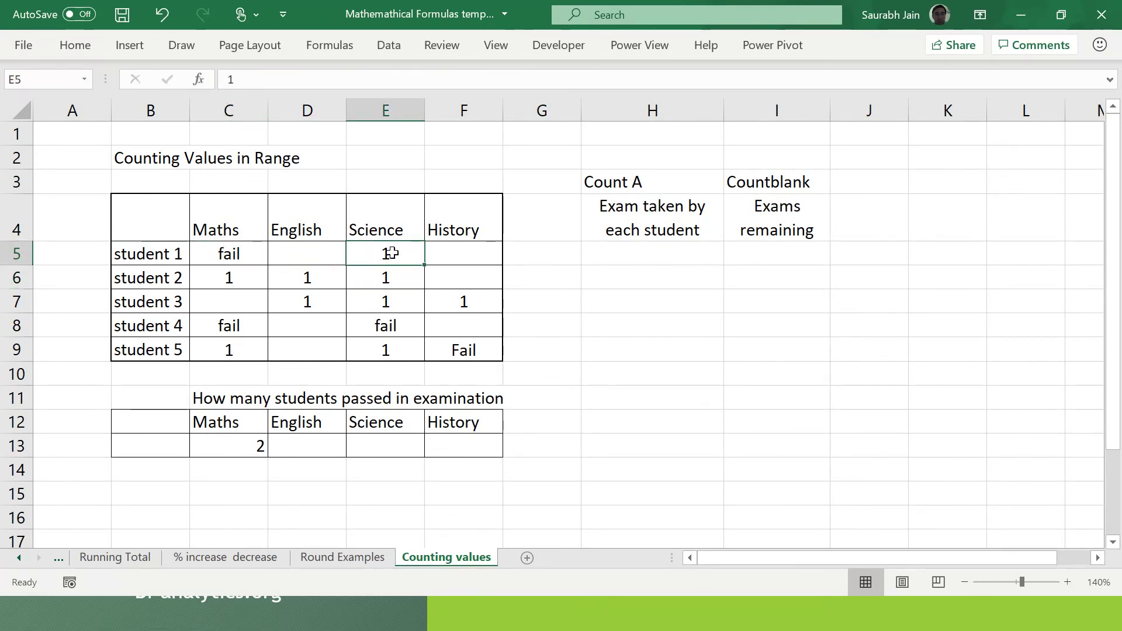
pyautogui.click(460, 252)
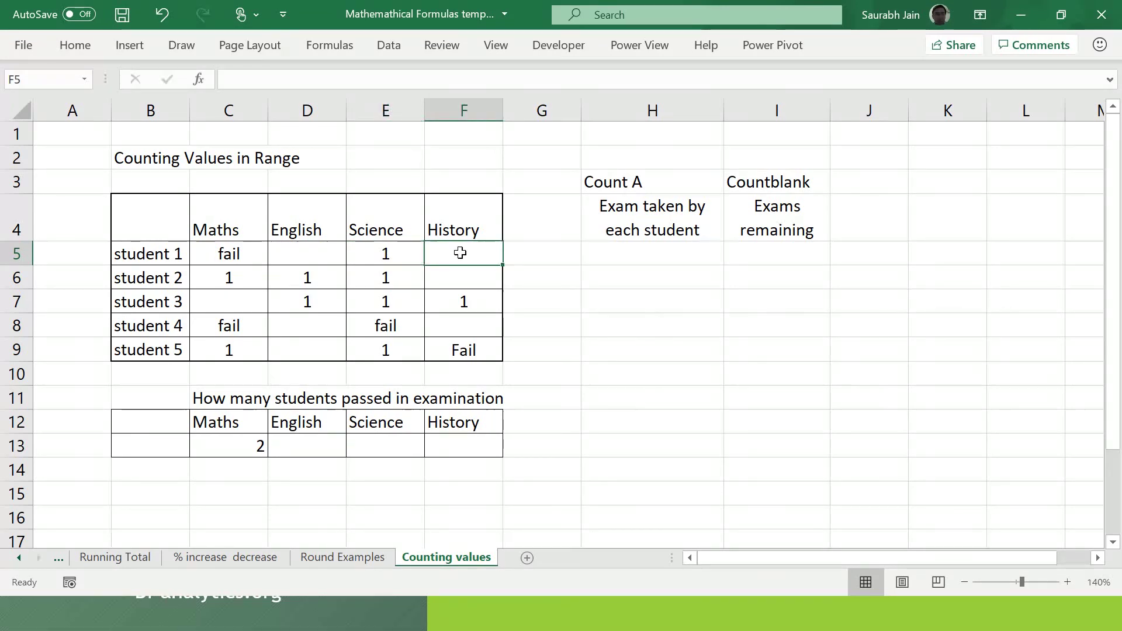
pyautogui.click(636, 288)
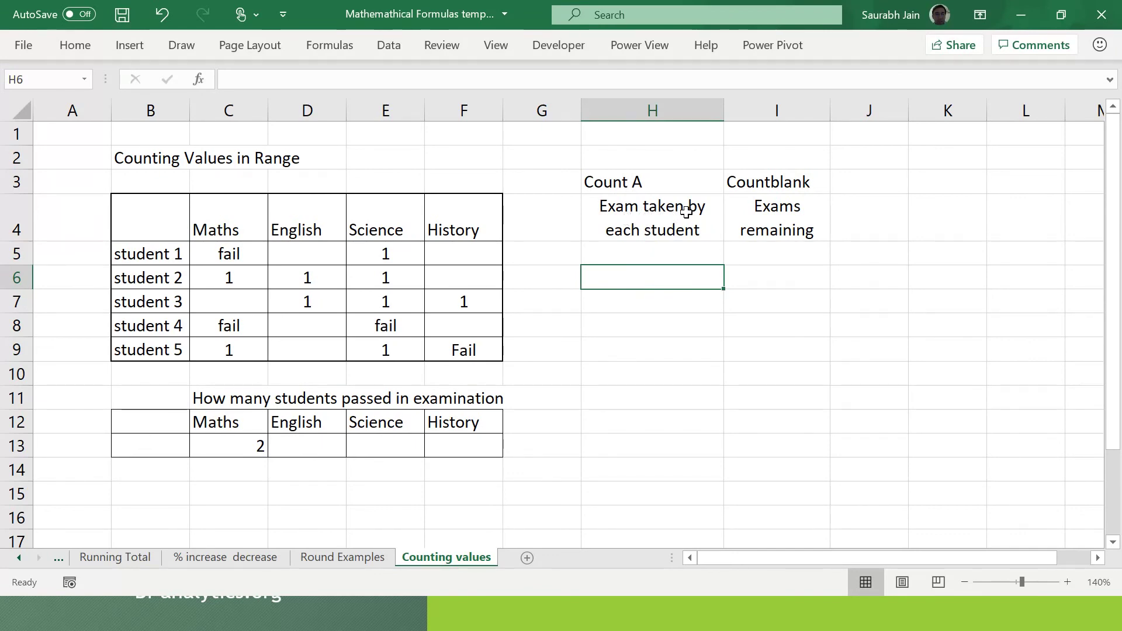
pyautogui.click(653, 256)
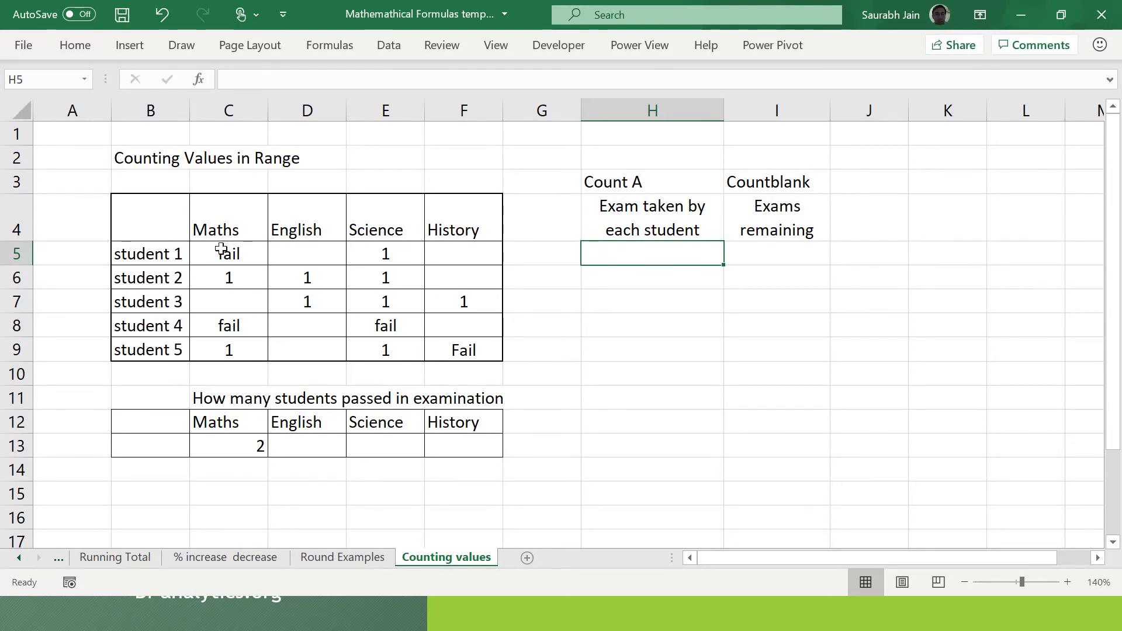
pyautogui.moveTo(221, 251); pyautogui.dragTo(438, 258)
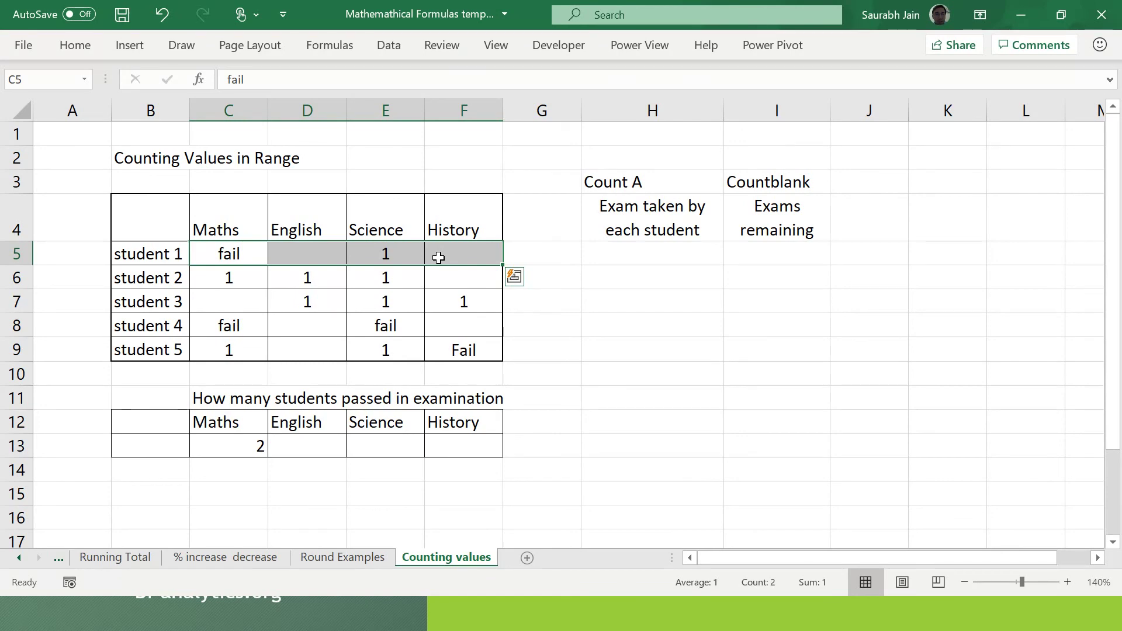
# Step: Enter =COUNTA(C5:F5) in H5 to count the exams taken by student 1
pyautogui.click(669, 255)
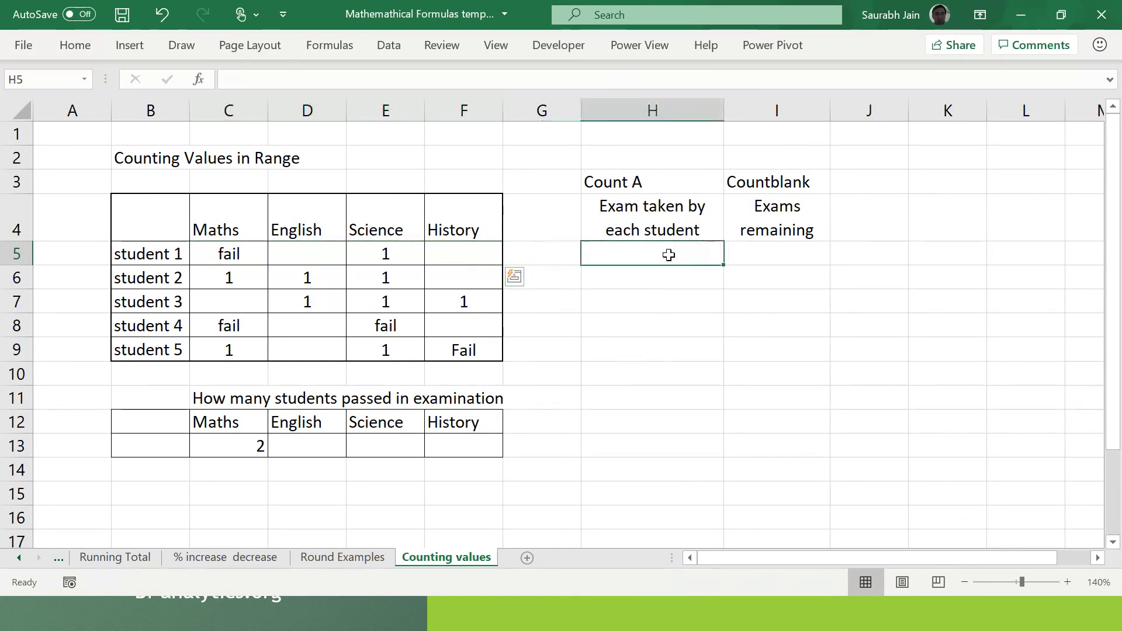
pyautogui.write('=')
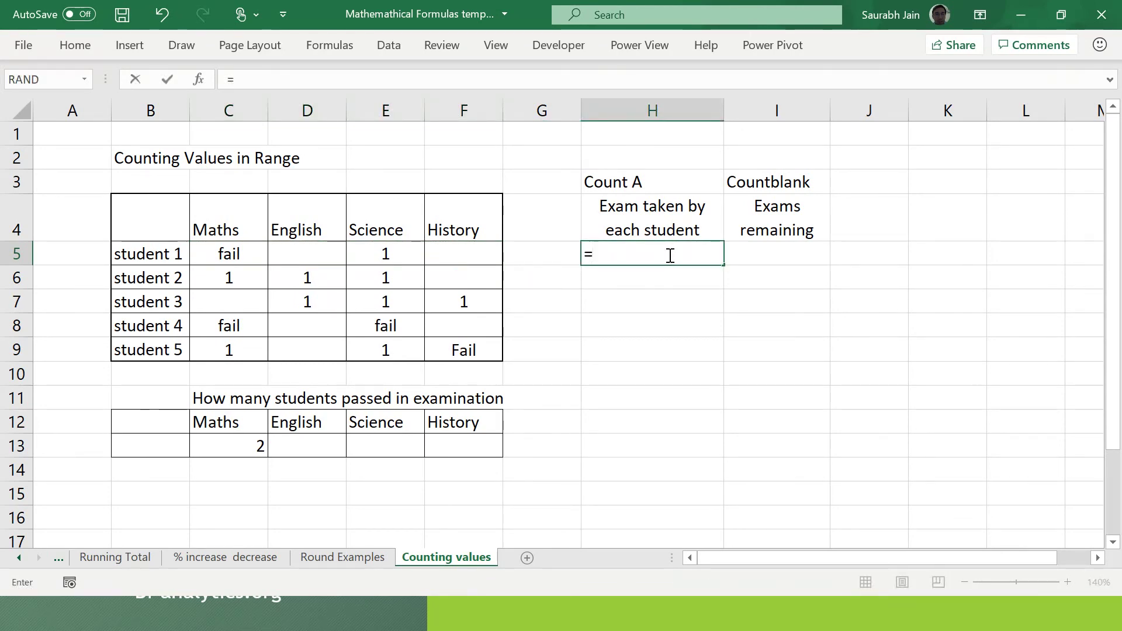
pyautogui.write('count')
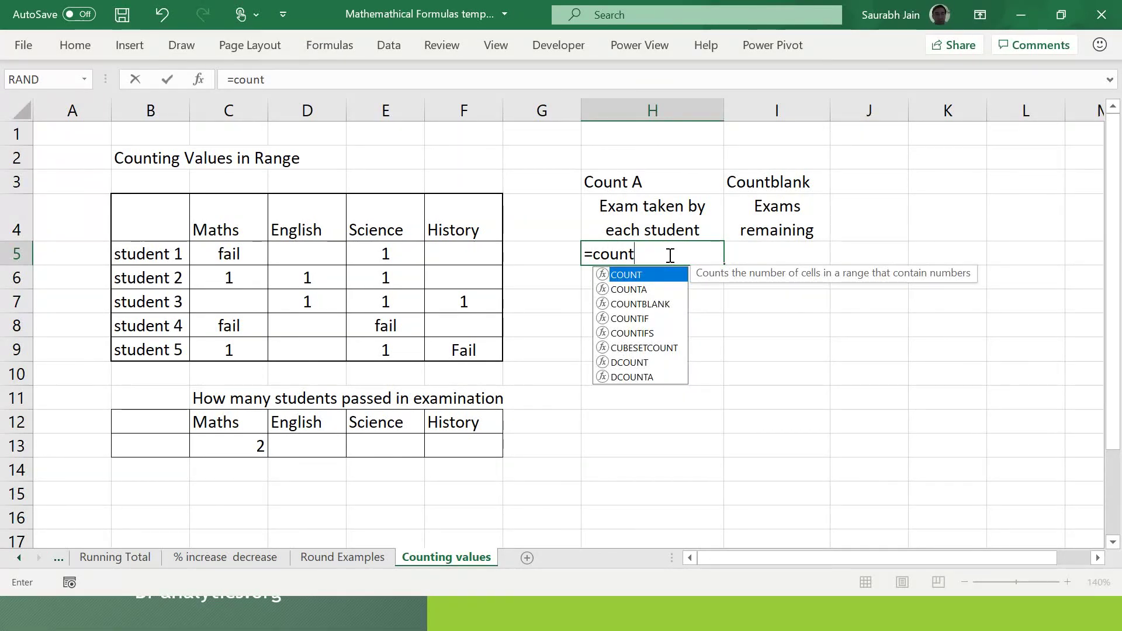
pyautogui.write('a')
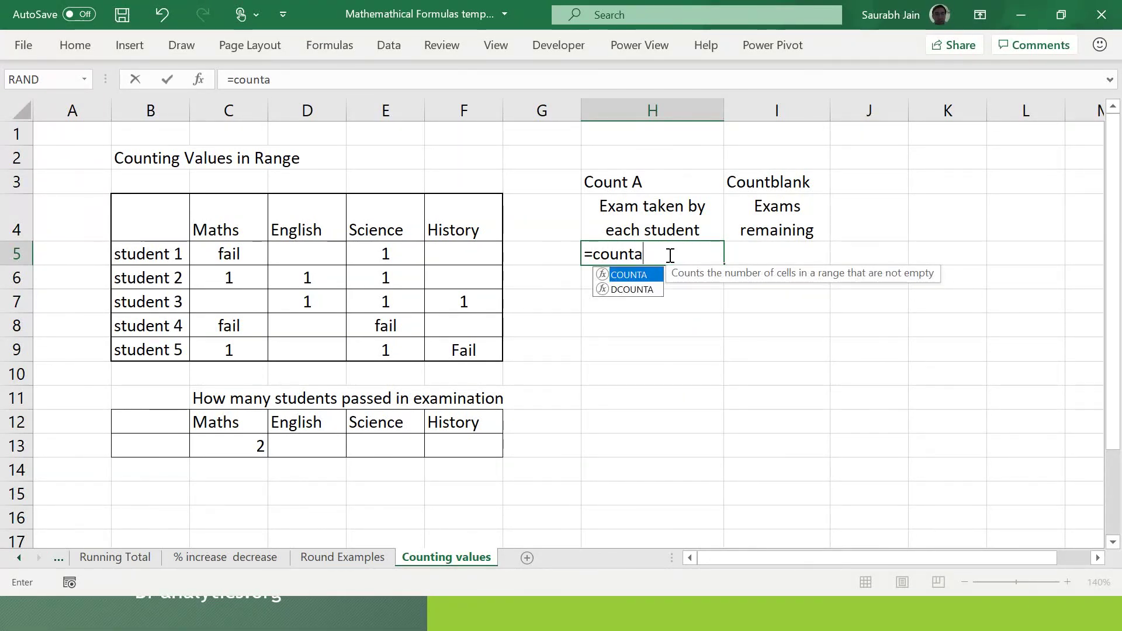
pyautogui.write('(')
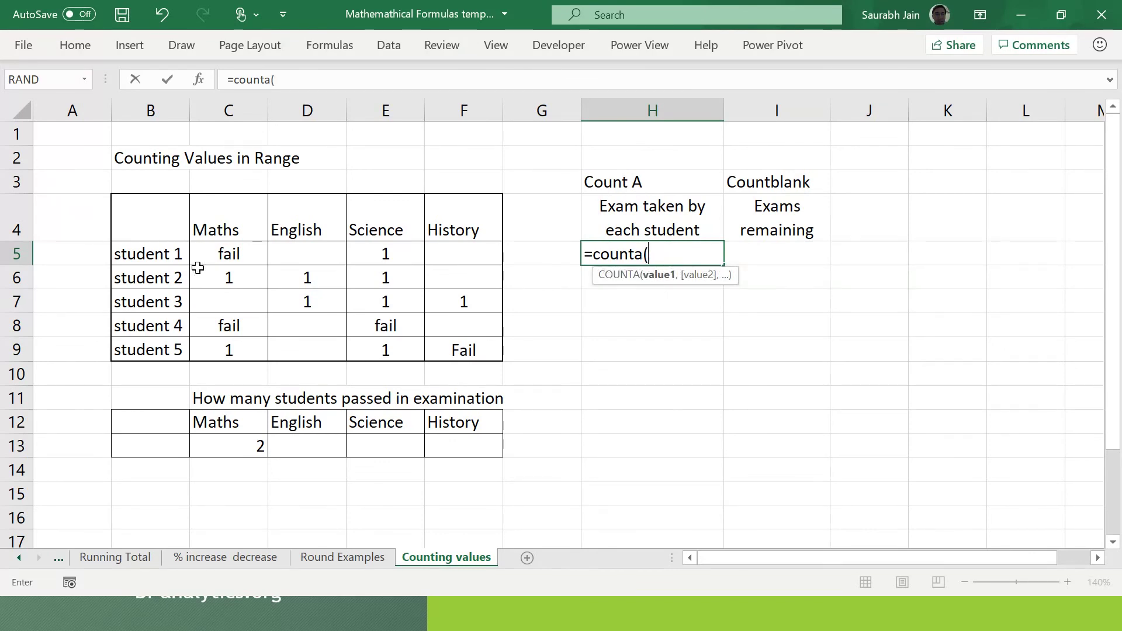
pyautogui.moveTo(225, 253); pyautogui.dragTo(462, 250)
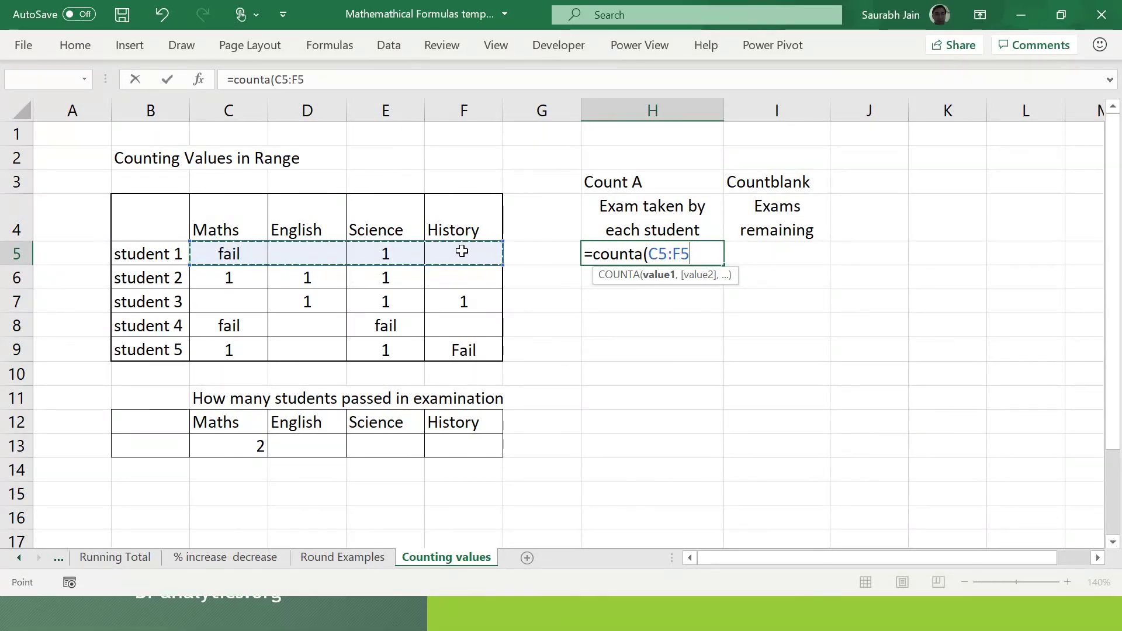
pyautogui.click(353, 81)
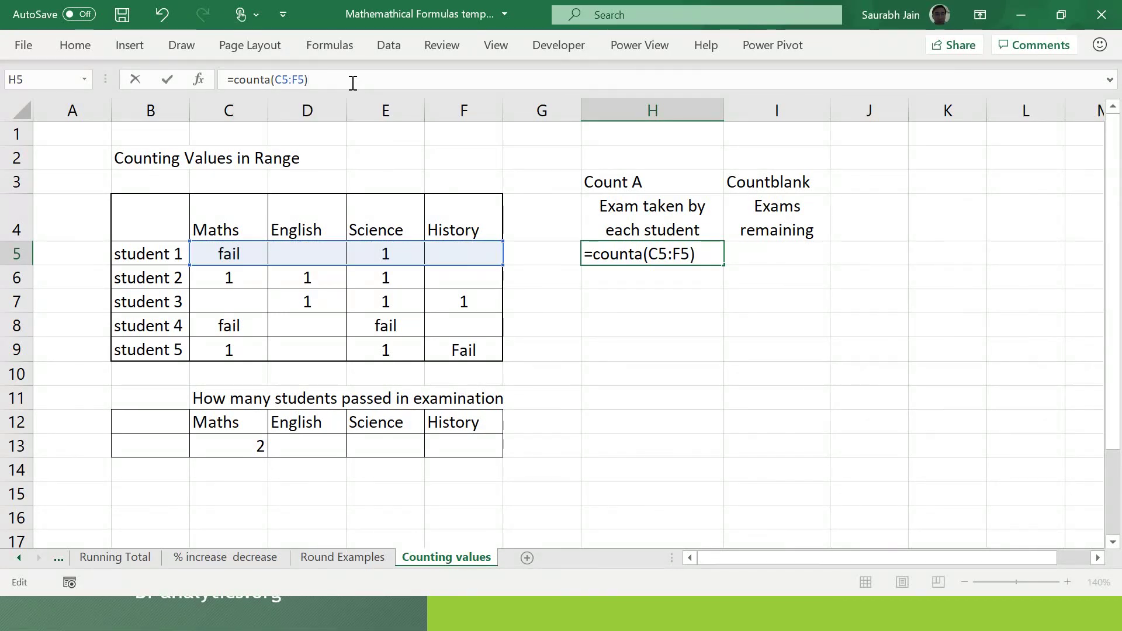
pyautogui.write(')')
pyautogui.press('Return')
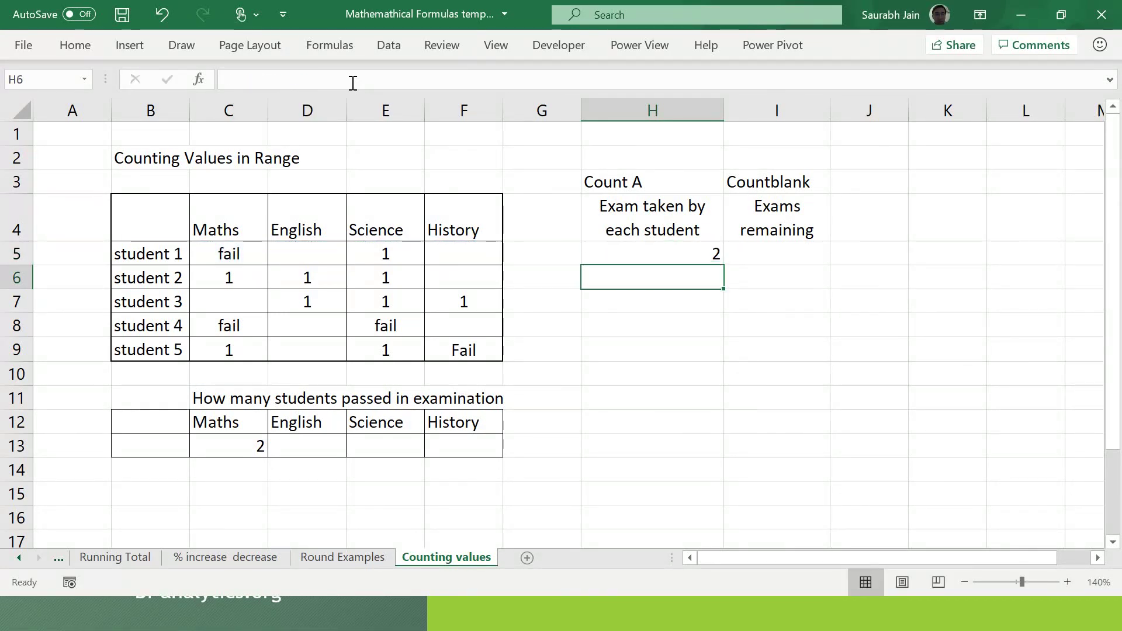
# Step: Copy the COUNTA formula from H5 down through H9 for the remaining students and check the copied formulas
pyautogui.click(678, 253)
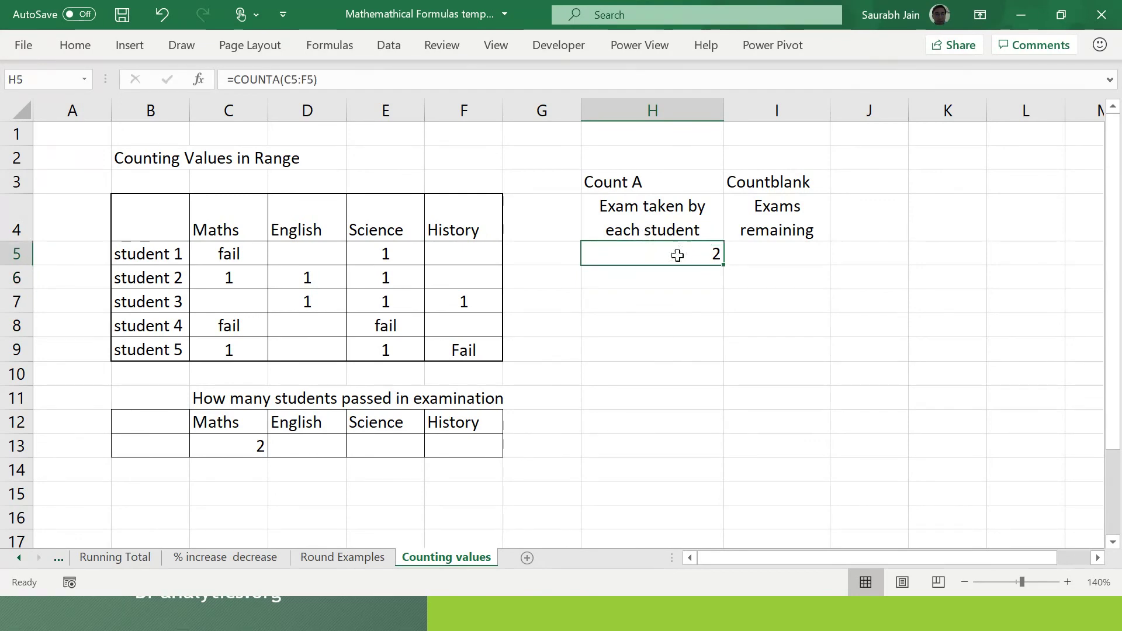
pyautogui.click(650, 274)
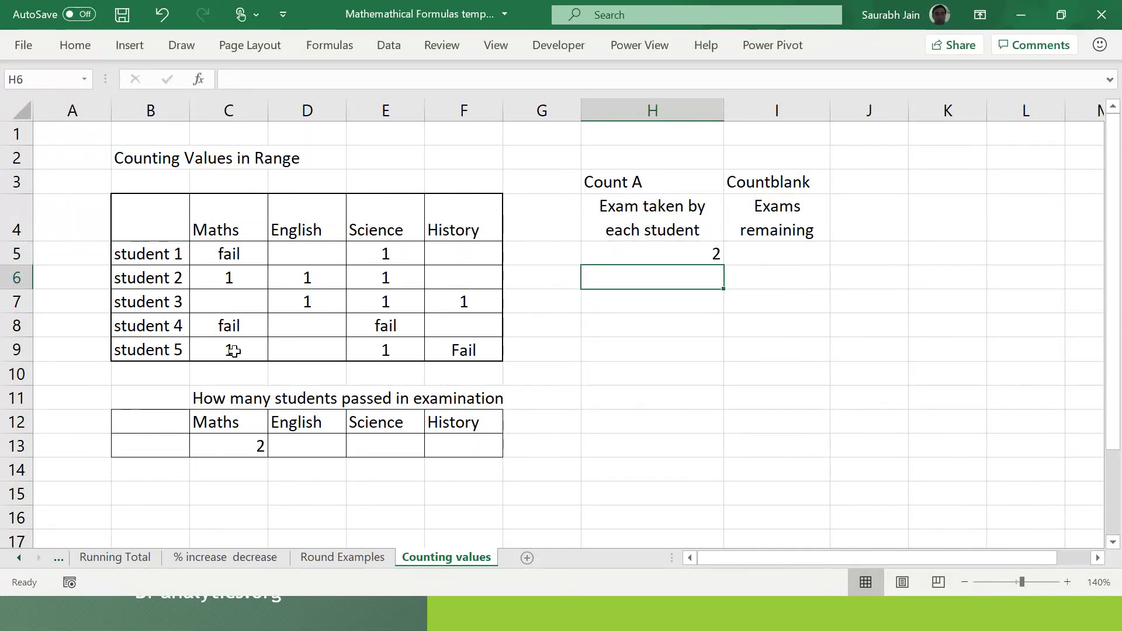
pyautogui.click(700, 258)
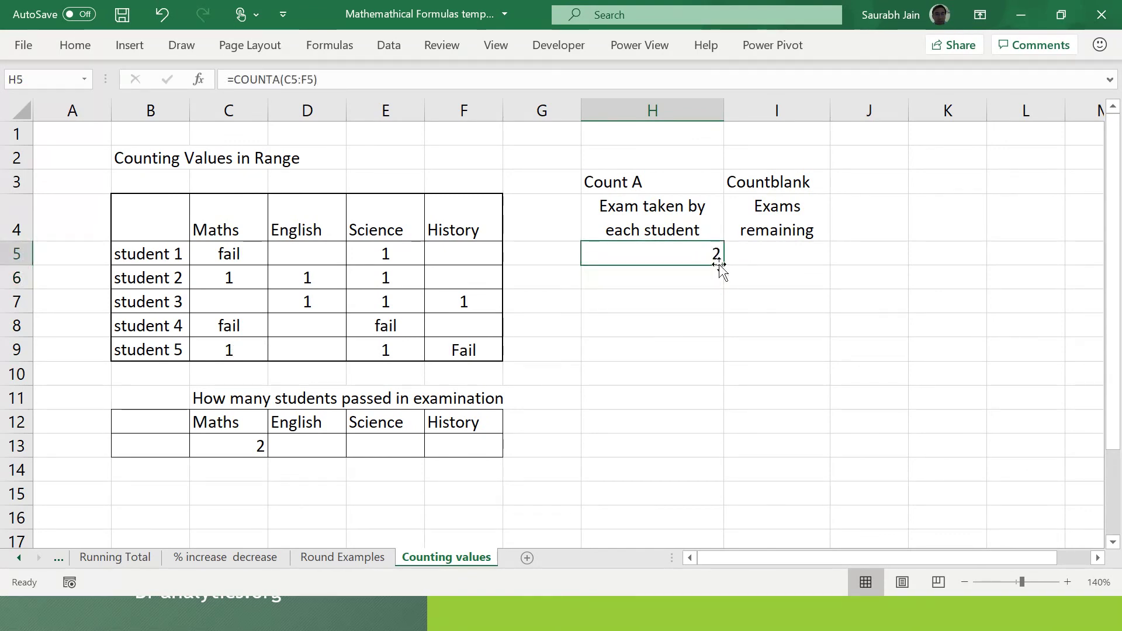
pyautogui.moveTo(723, 264); pyautogui.dragTo(718, 353)
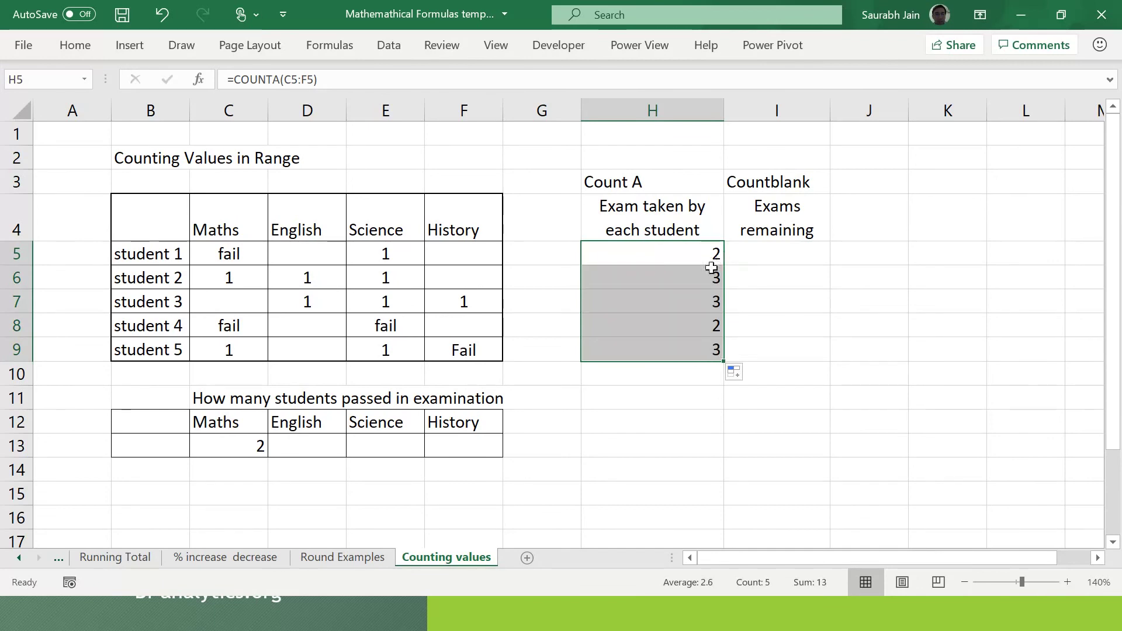
pyautogui.click(694, 300)
pyautogui.click(687, 327)
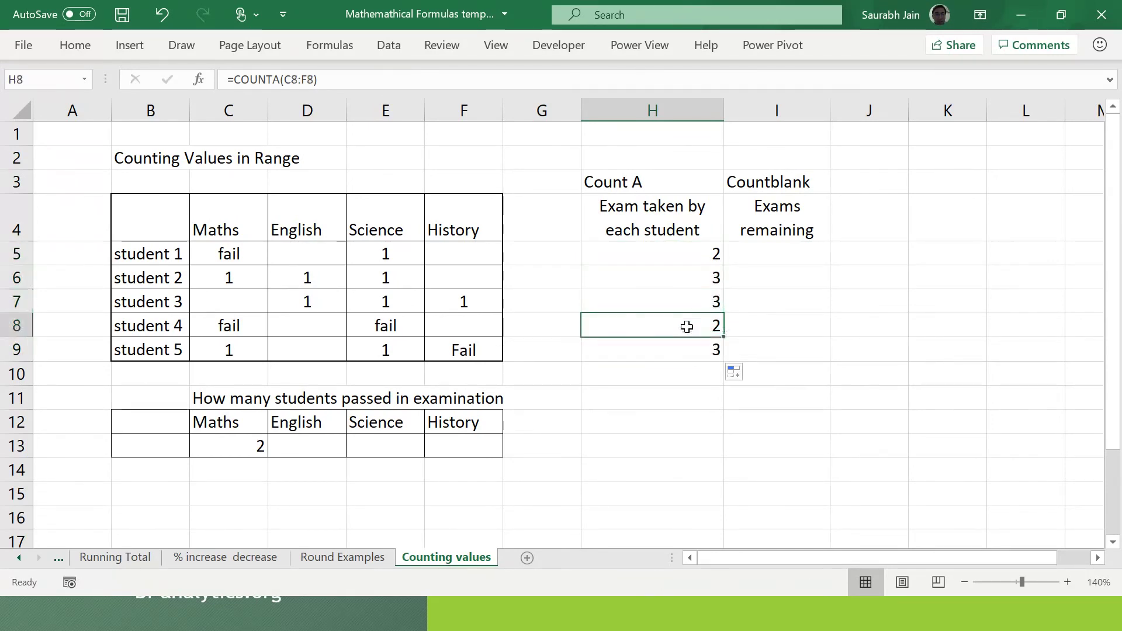
pyautogui.click(688, 351)
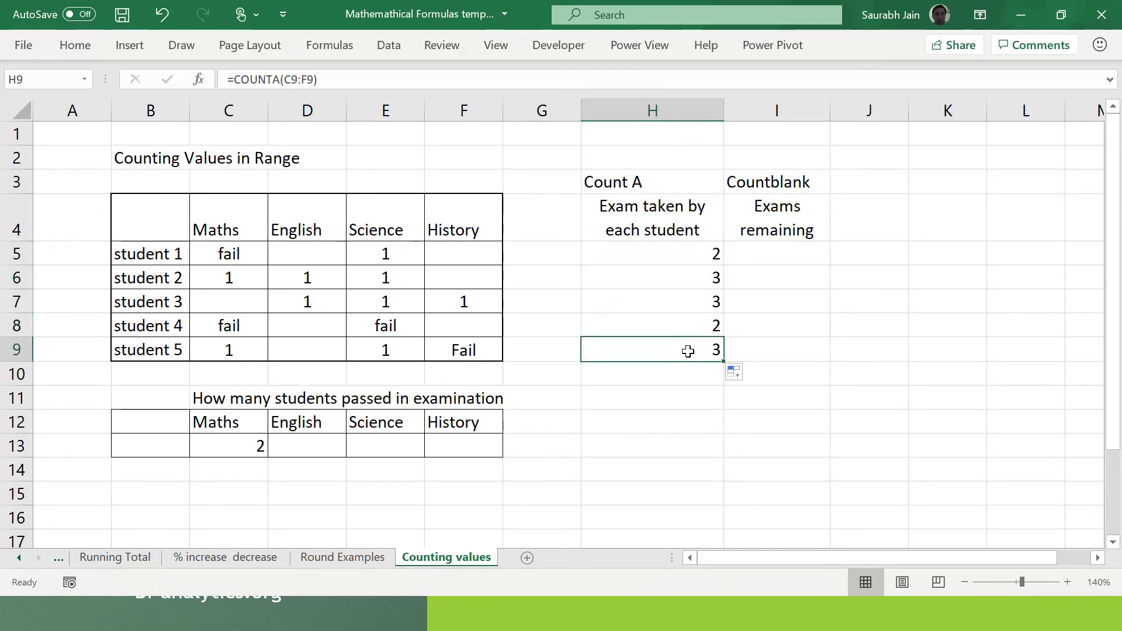
# Step: Inspect the blank exam cells of students 1 to 3 in rows 5 to 7, which represent exams remaining
pyautogui.click(768, 259)
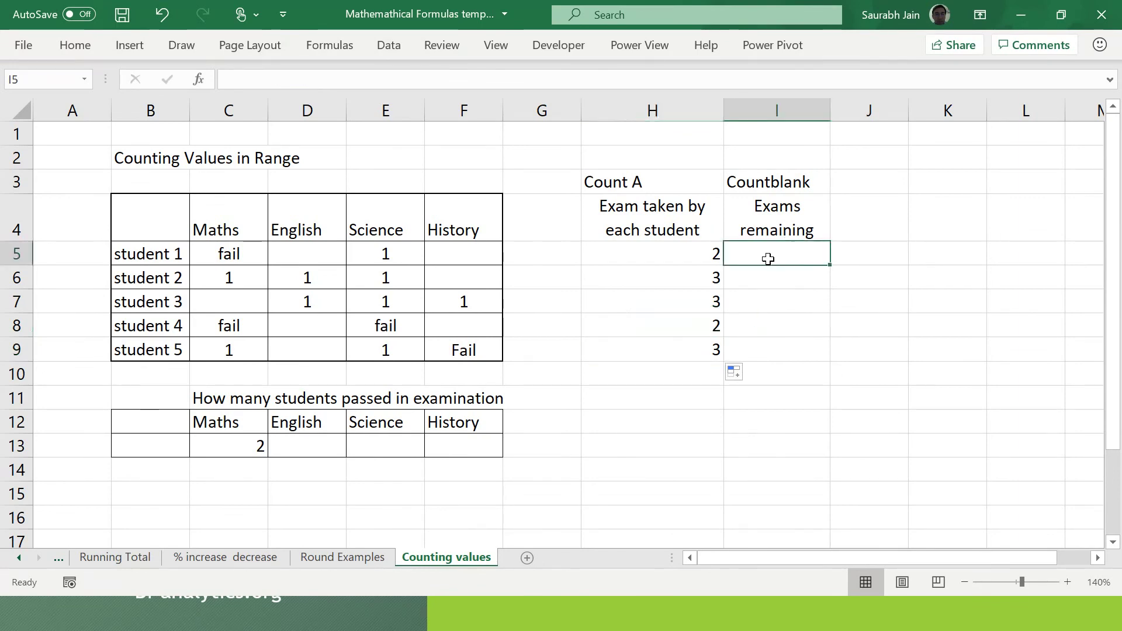
pyautogui.click(296, 254)
pyautogui.click(484, 254)
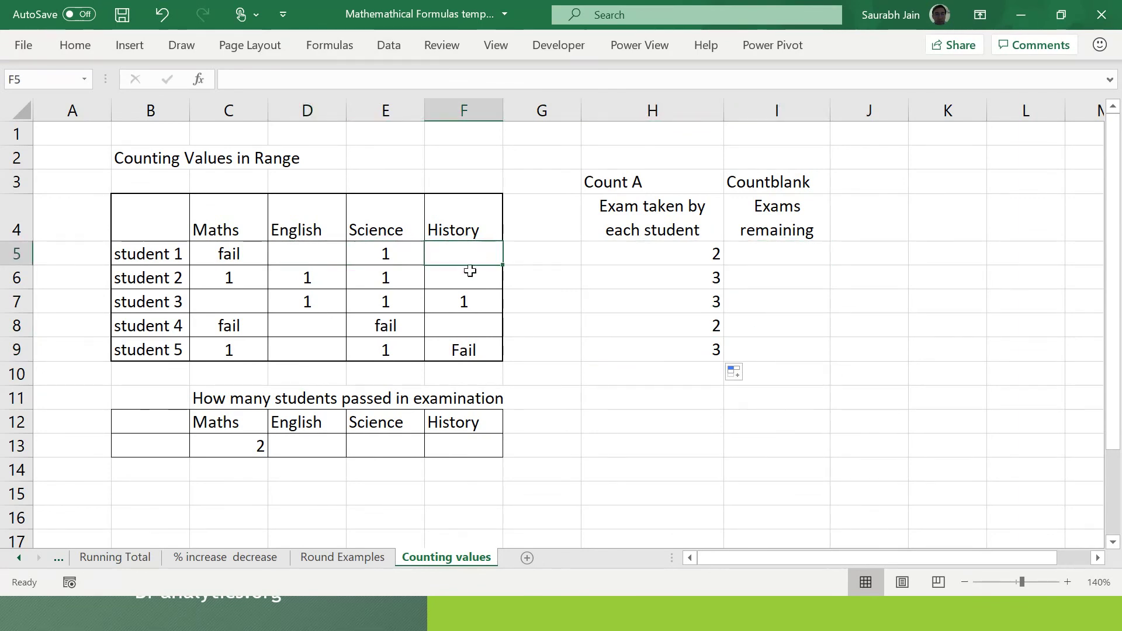
pyautogui.click(470, 272)
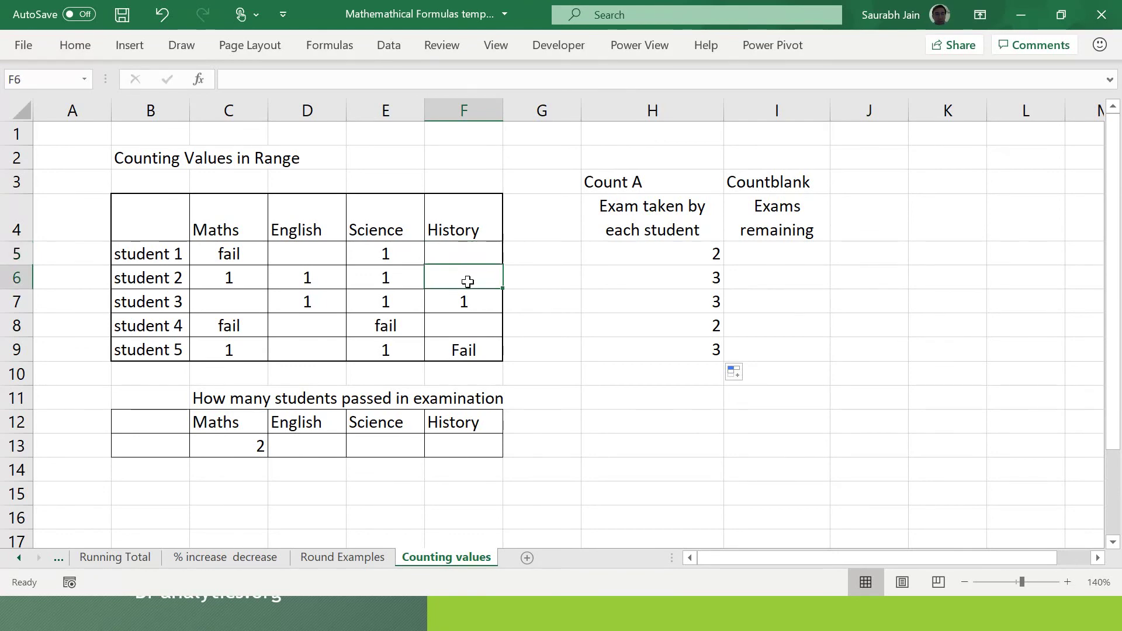
pyautogui.click(224, 303)
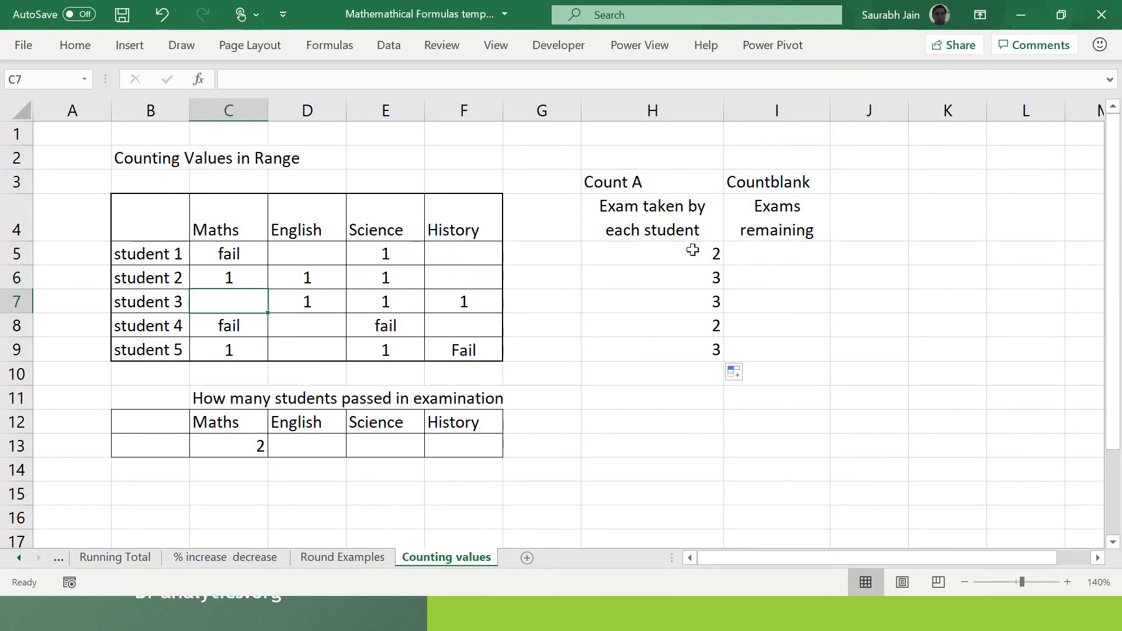
# Step: Enter =COUNTBLANK(C5:F5) in I5 to count the exams remaining for student 1
pyautogui.click(783, 255)
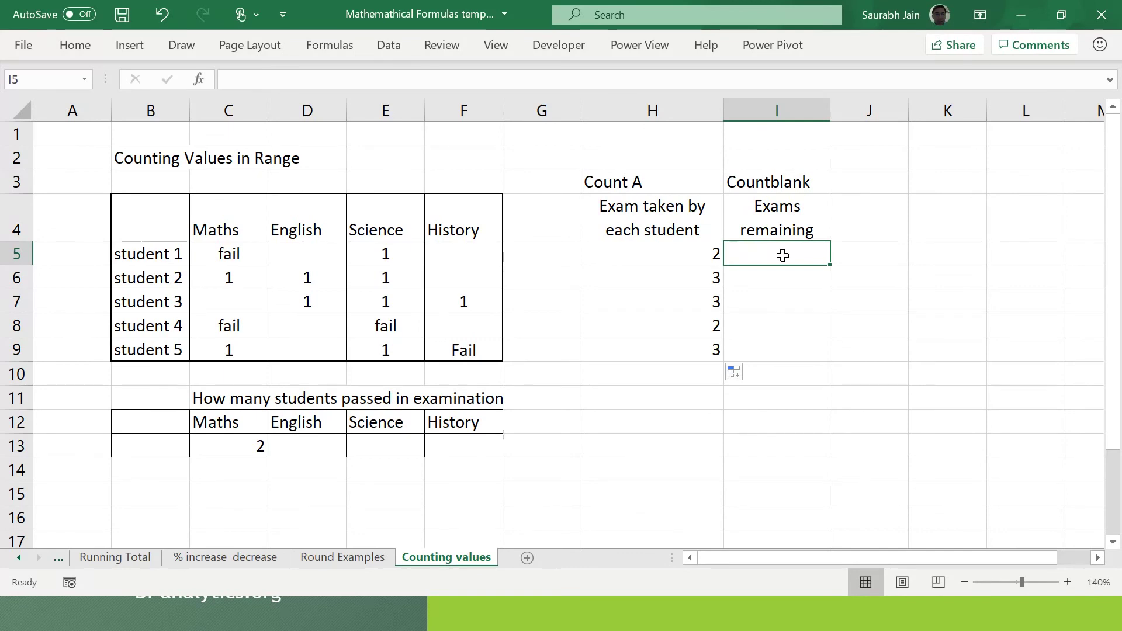
pyautogui.write('=c')
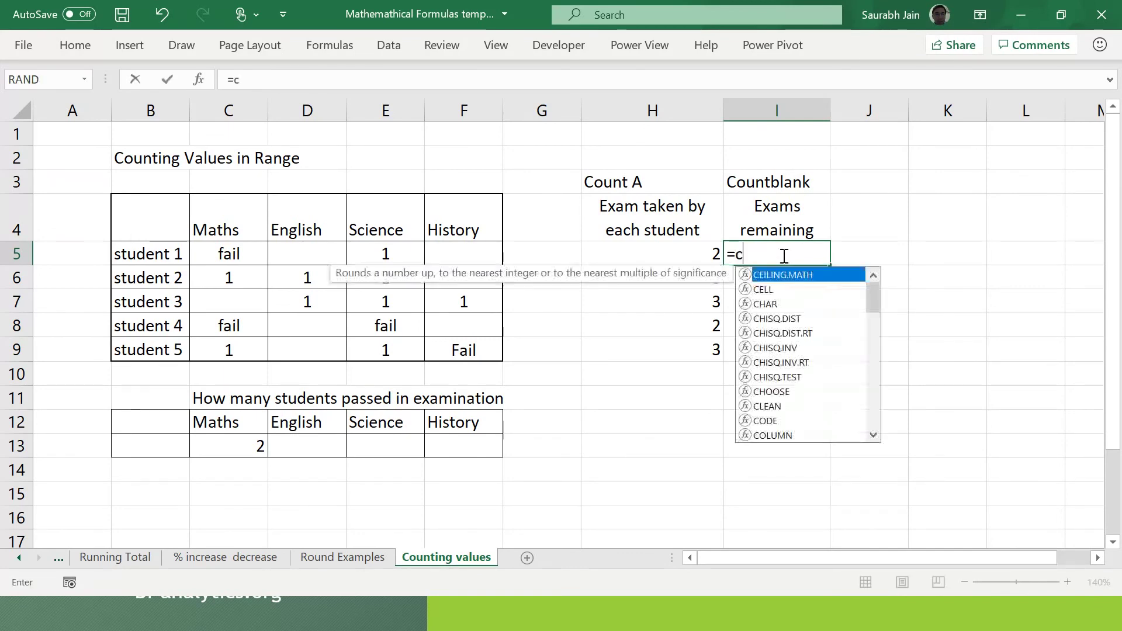
pyautogui.write('ountblan')
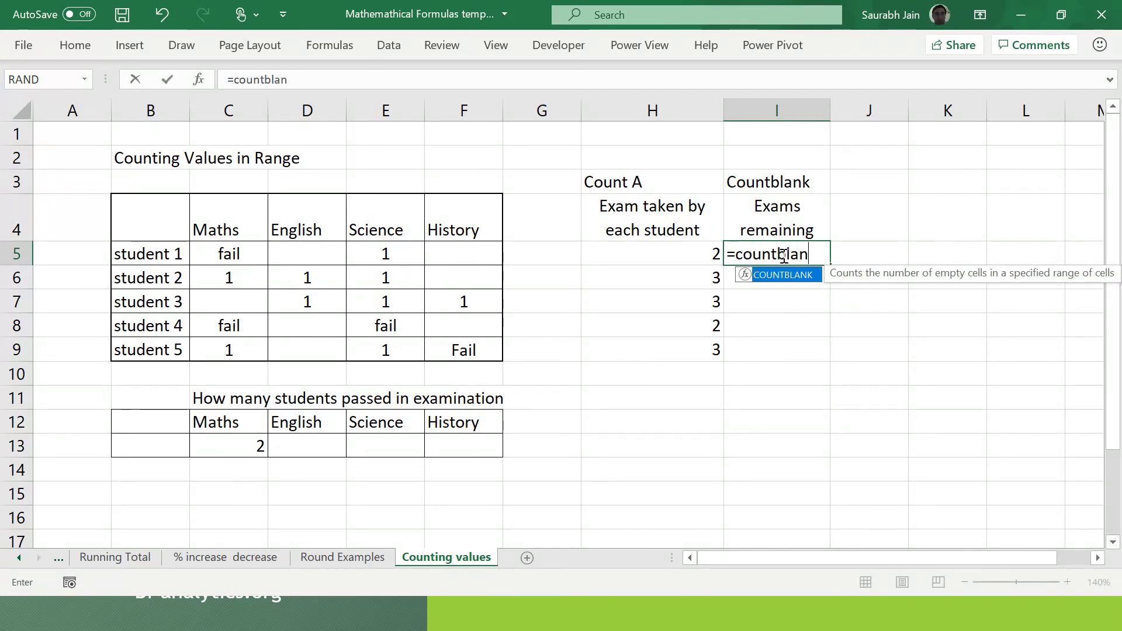
pyautogui.write('k(')
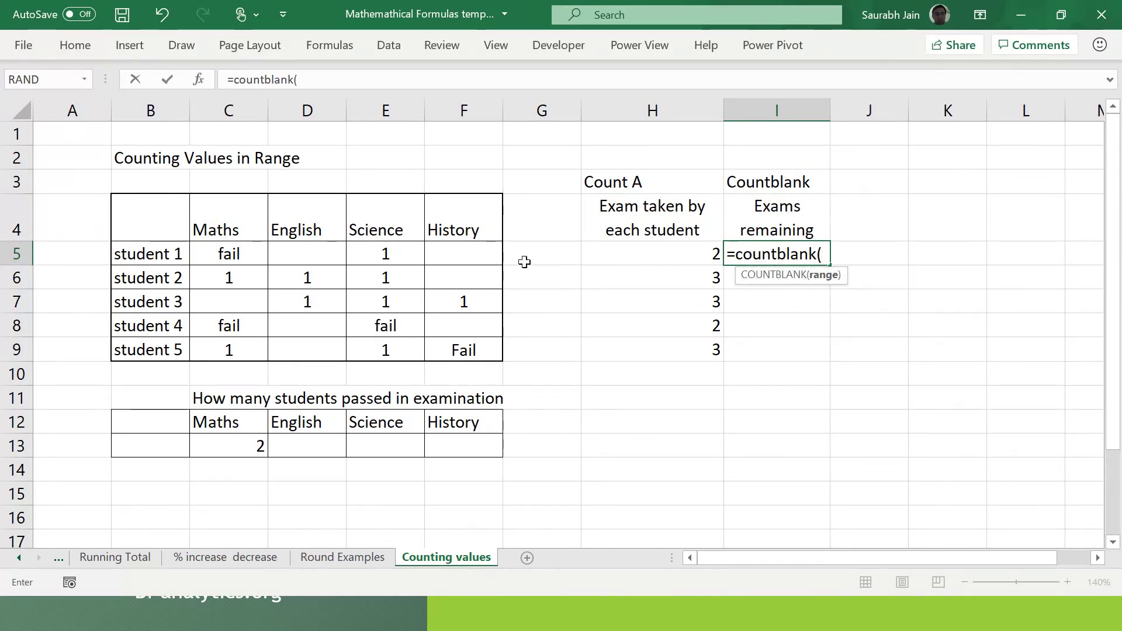
pyautogui.moveTo(223, 252); pyautogui.dragTo(461, 252)
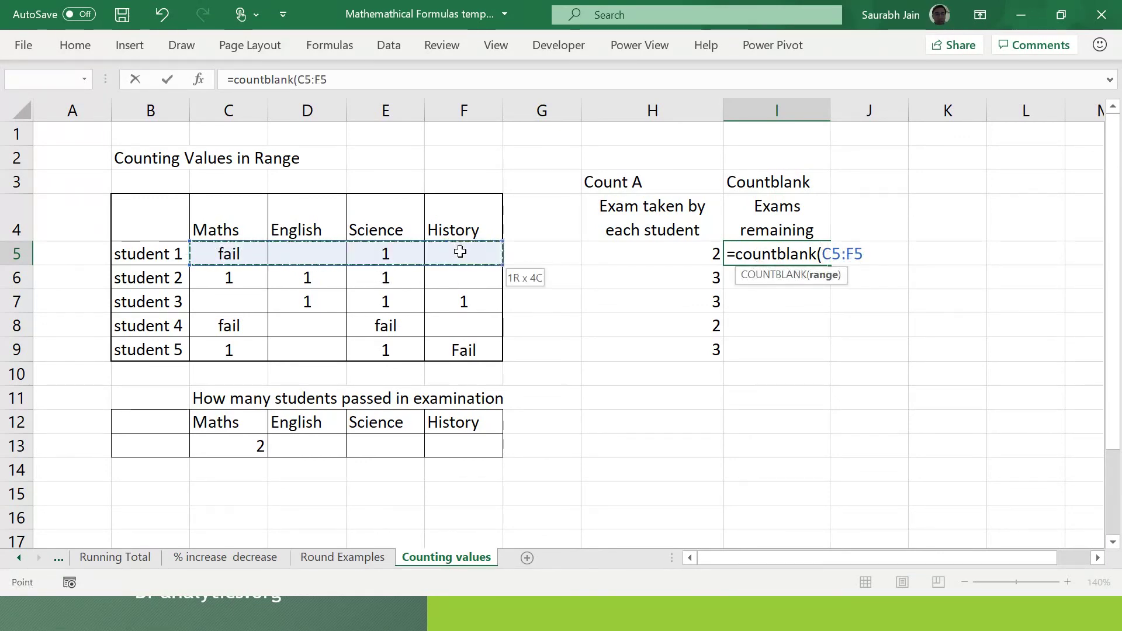
pyautogui.click(361, 78)
pyautogui.write(')')
pyautogui.press('Return')
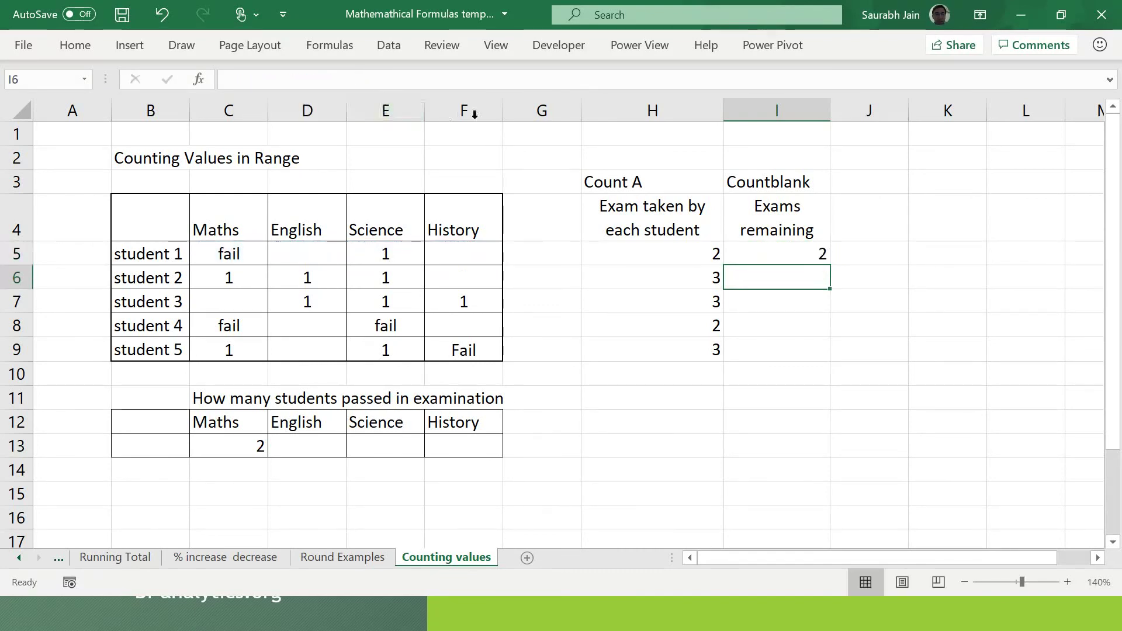
# Step: Copy the COUNTBLANK formula from I5 down through I9 and check student 5's formula against the blank English cell
pyautogui.click(790, 251)
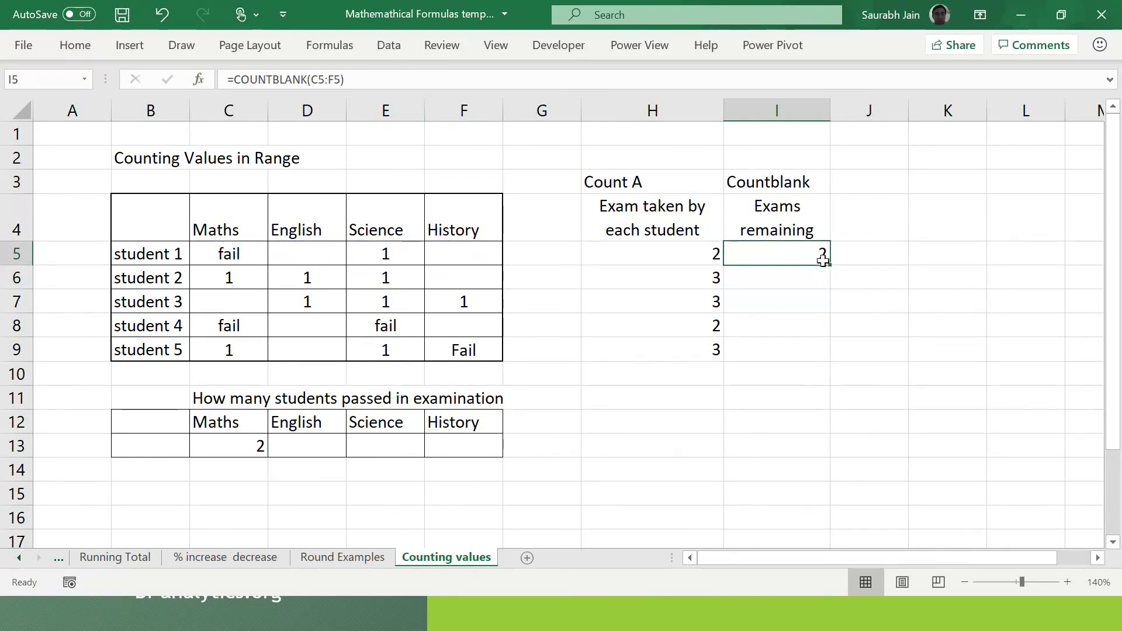
pyautogui.doubleClick(829, 264)
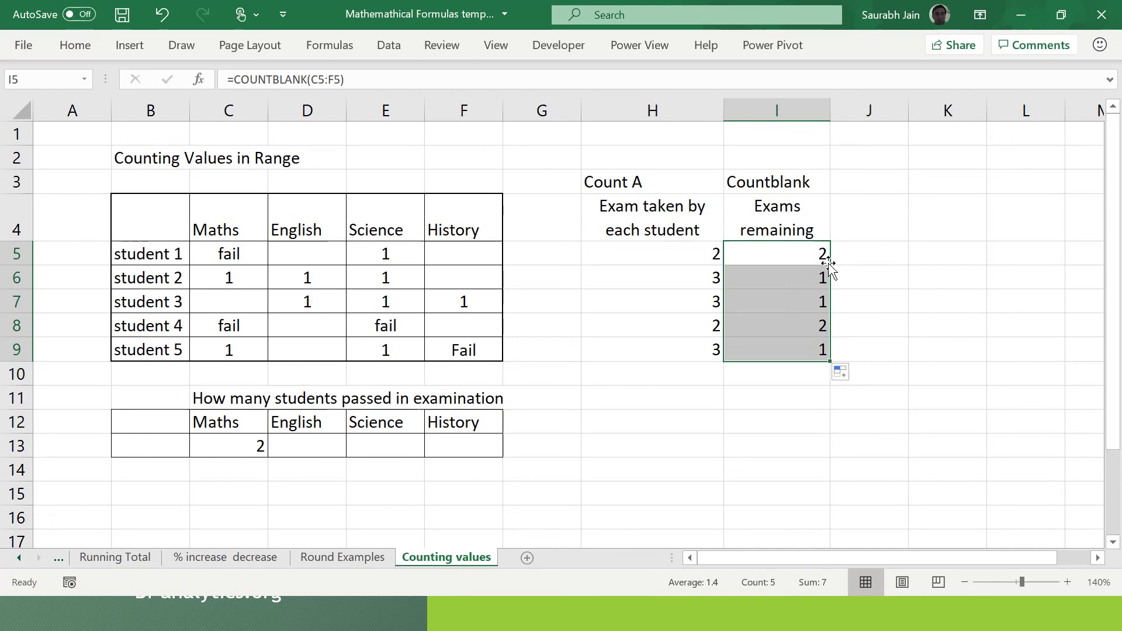
pyautogui.click(693, 429)
pyautogui.click(807, 348)
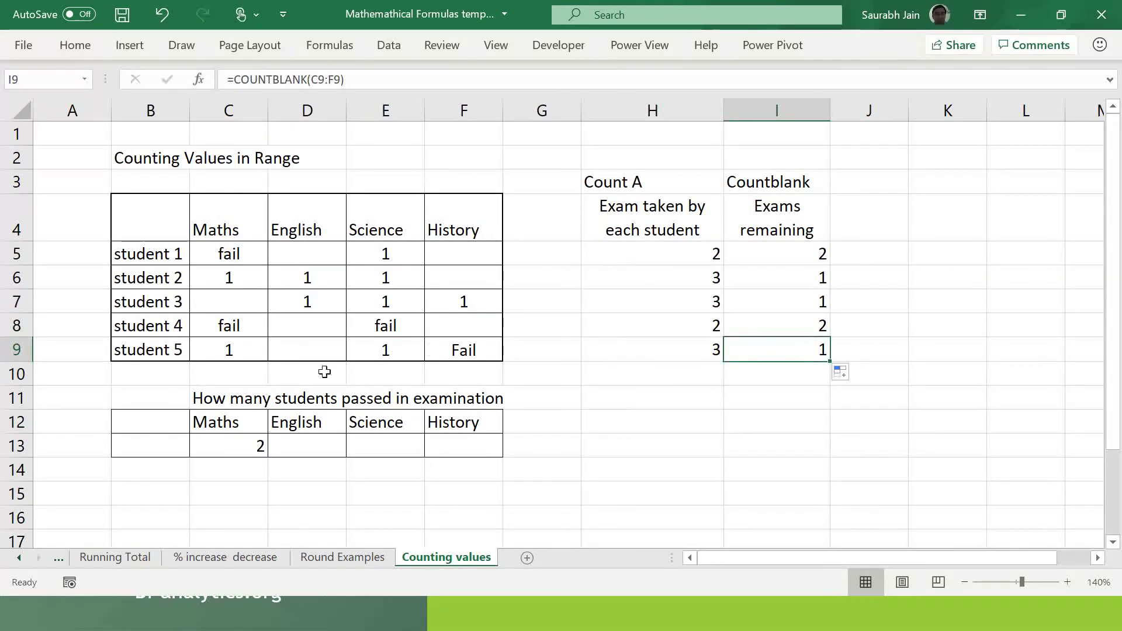
pyautogui.click(275, 355)
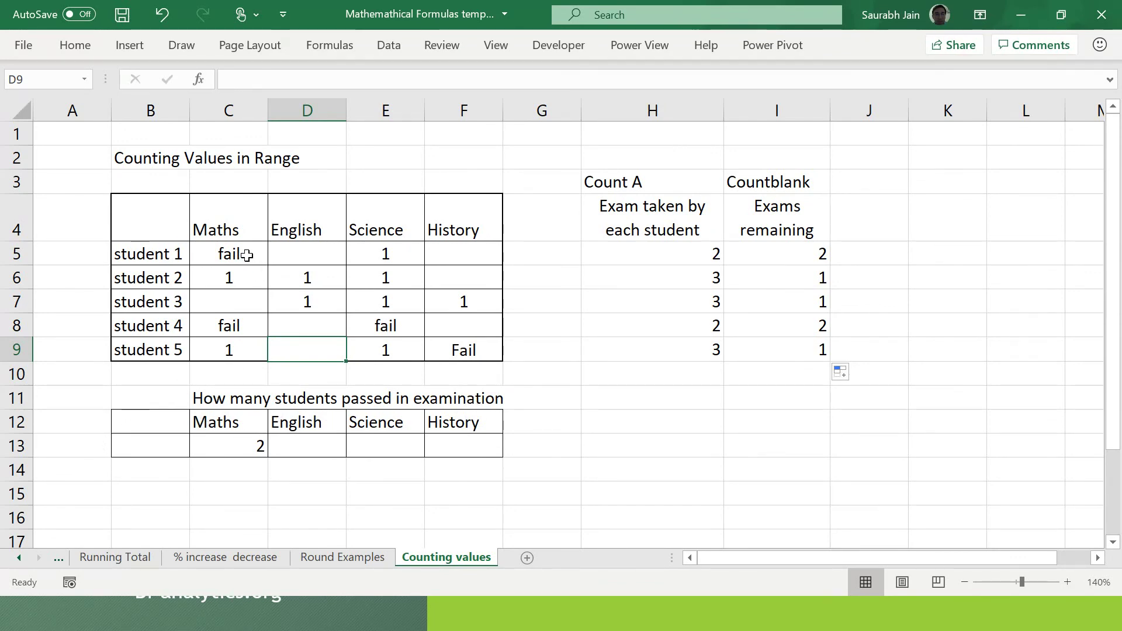
# Step: Re-enter =COUNT(C5:C9) in C13 to count the students who passed Maths
pyautogui.moveTo(247, 255); pyautogui.dragTo(238, 358)
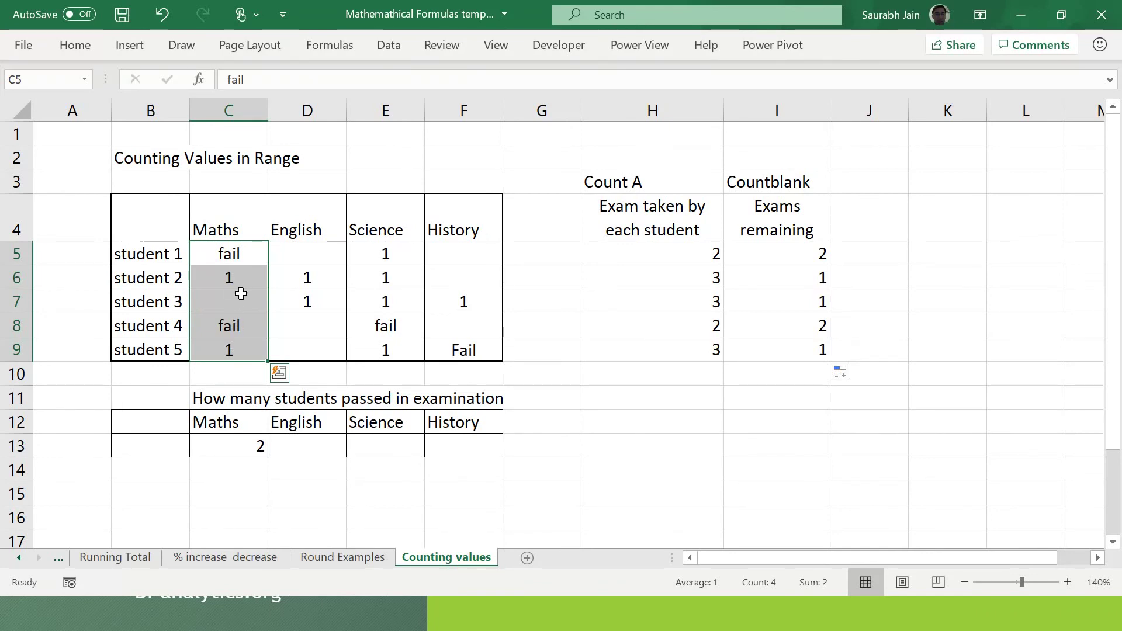
pyautogui.click(243, 452)
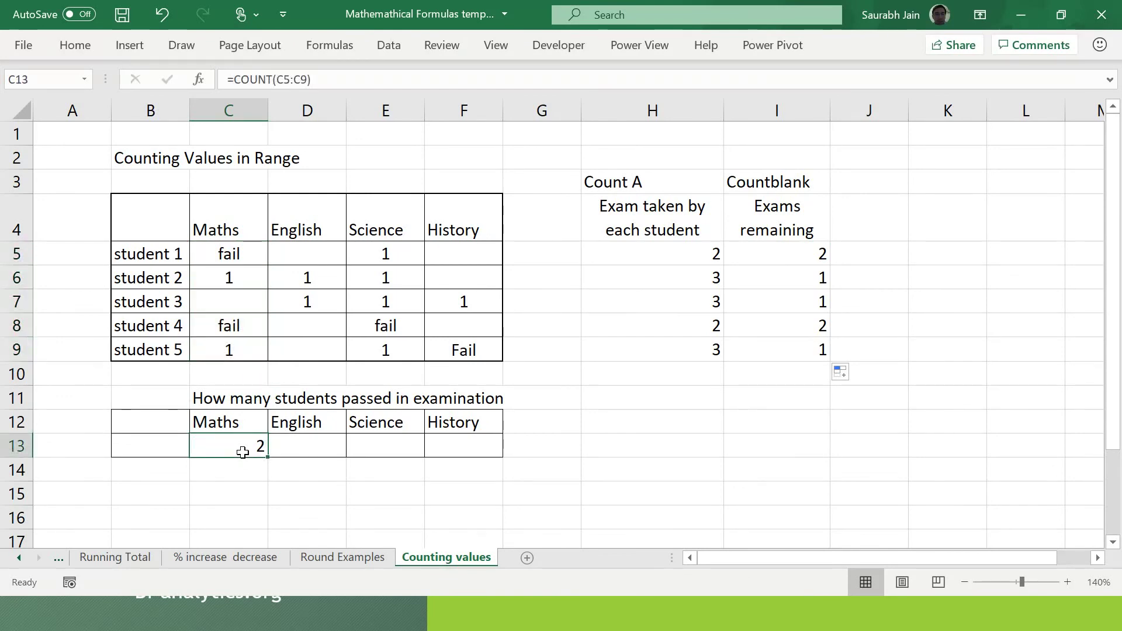
pyautogui.write('=')
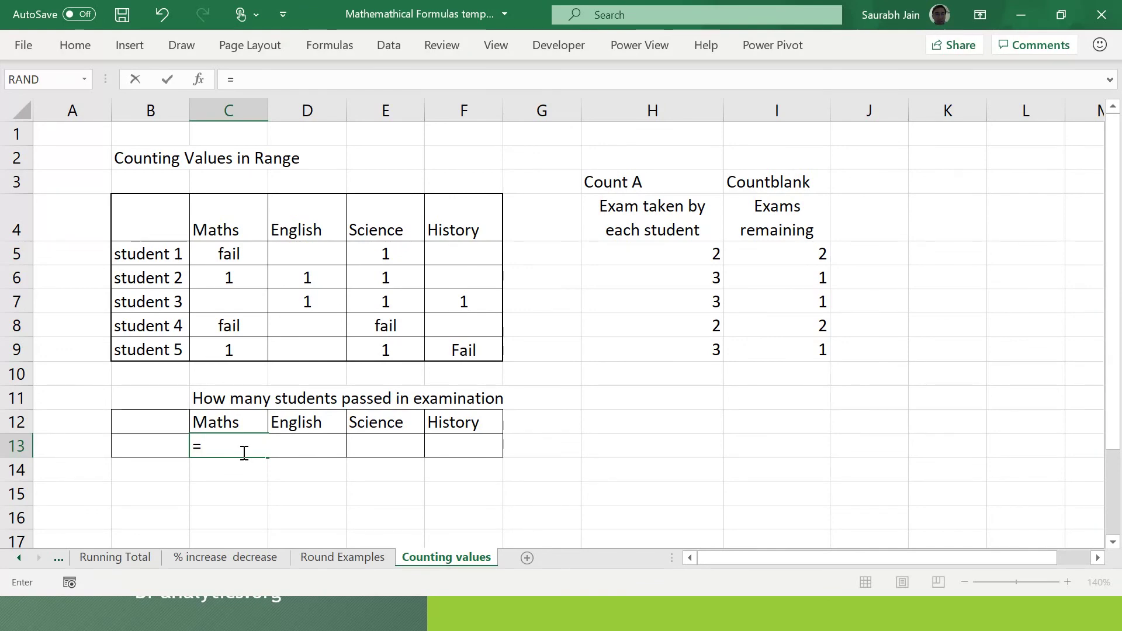
pyautogui.write('count')
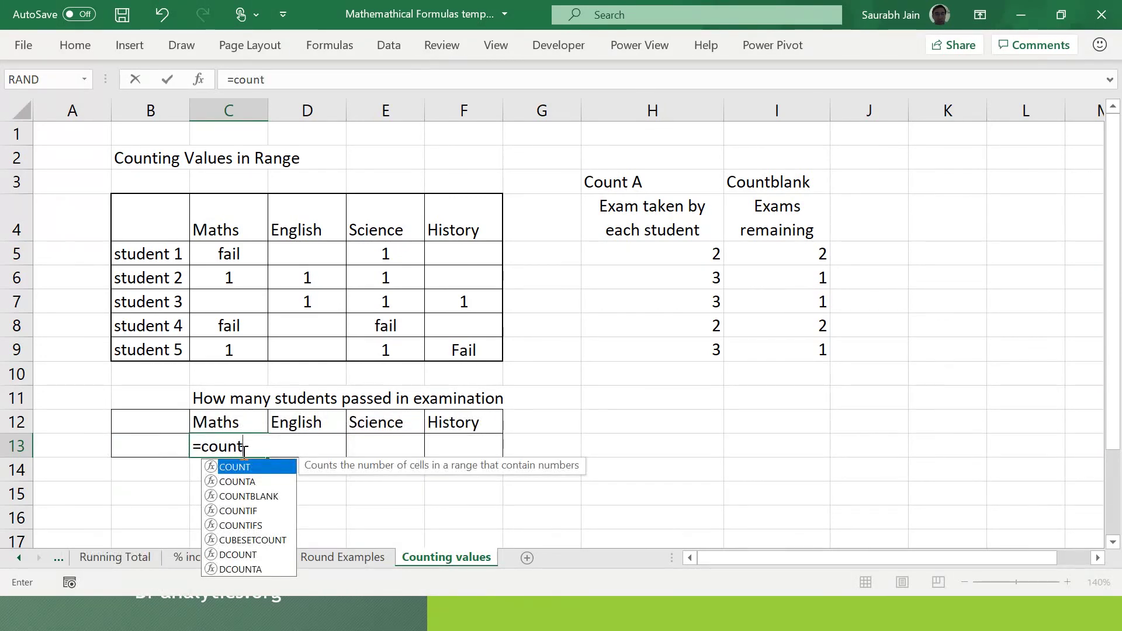
pyautogui.write('(')
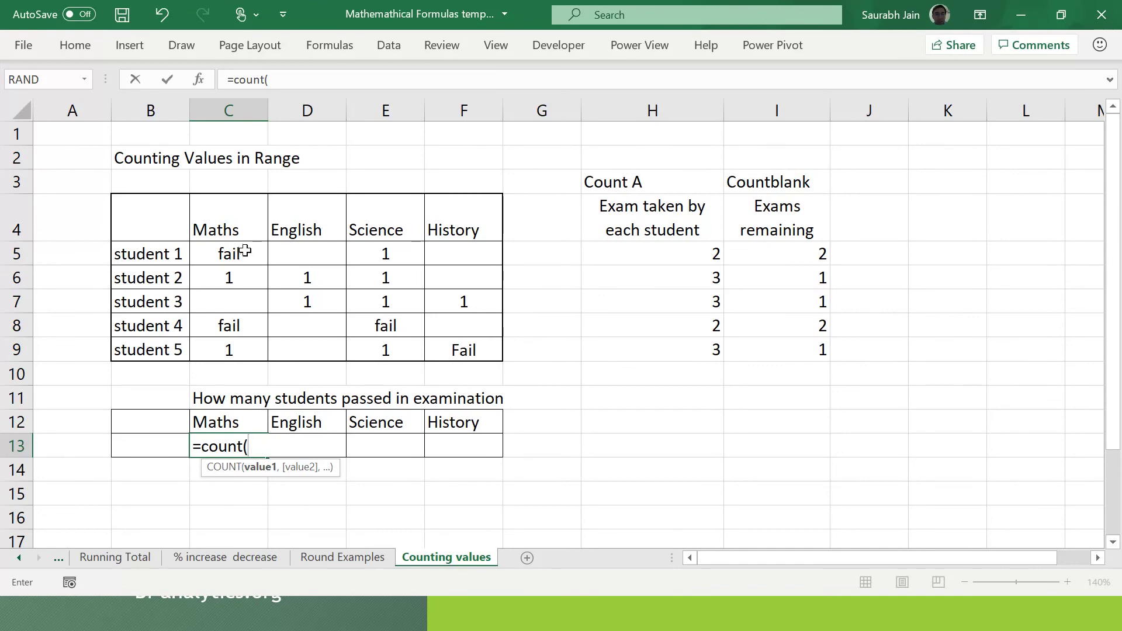
pyautogui.moveTo(246, 251); pyautogui.dragTo(242, 355)
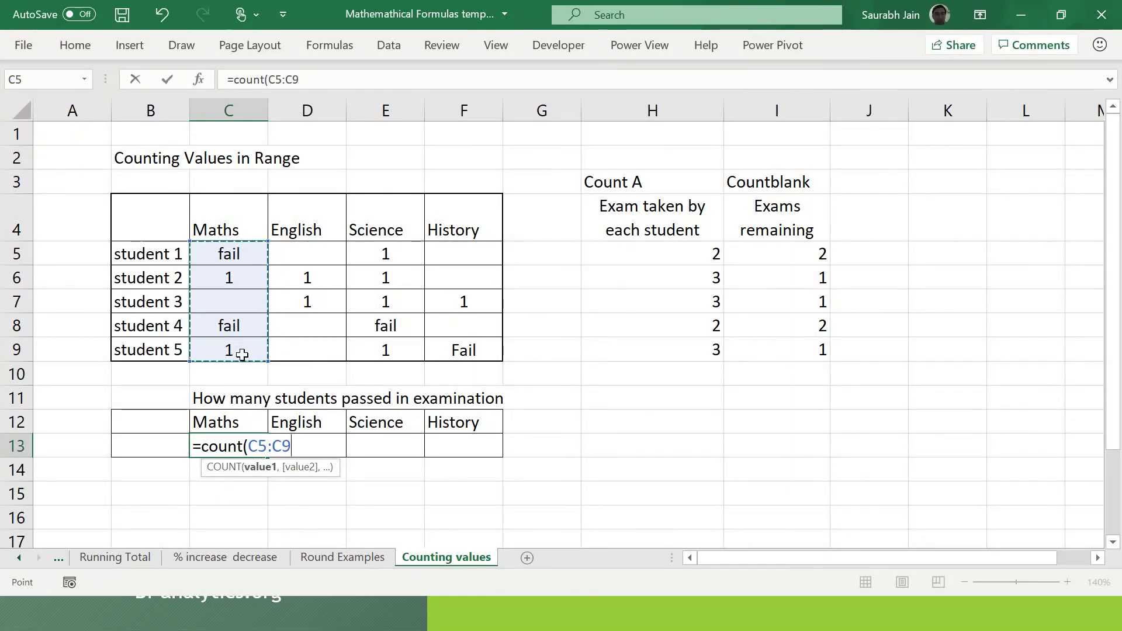
pyautogui.write(')')
pyautogui.press('Return')
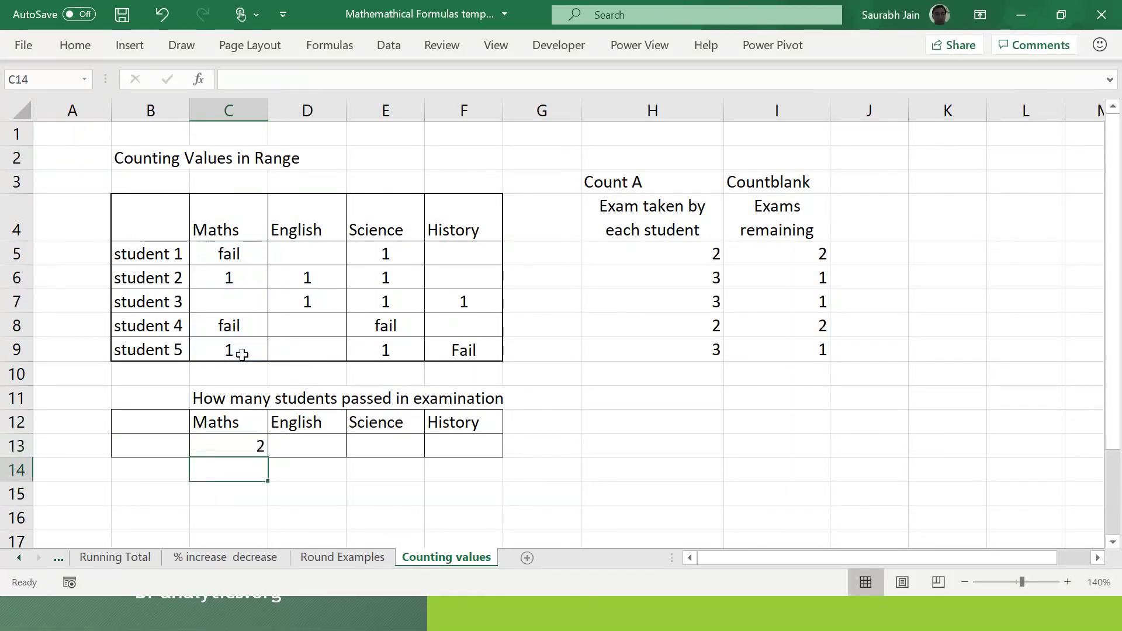
# Step: Copy the COUNT formula from C13 across to F13 for English, Science and History
pyautogui.click(238, 446)
pyautogui.moveTo(270, 458); pyautogui.dragTo(502, 458)
pyautogui.click(679, 448)
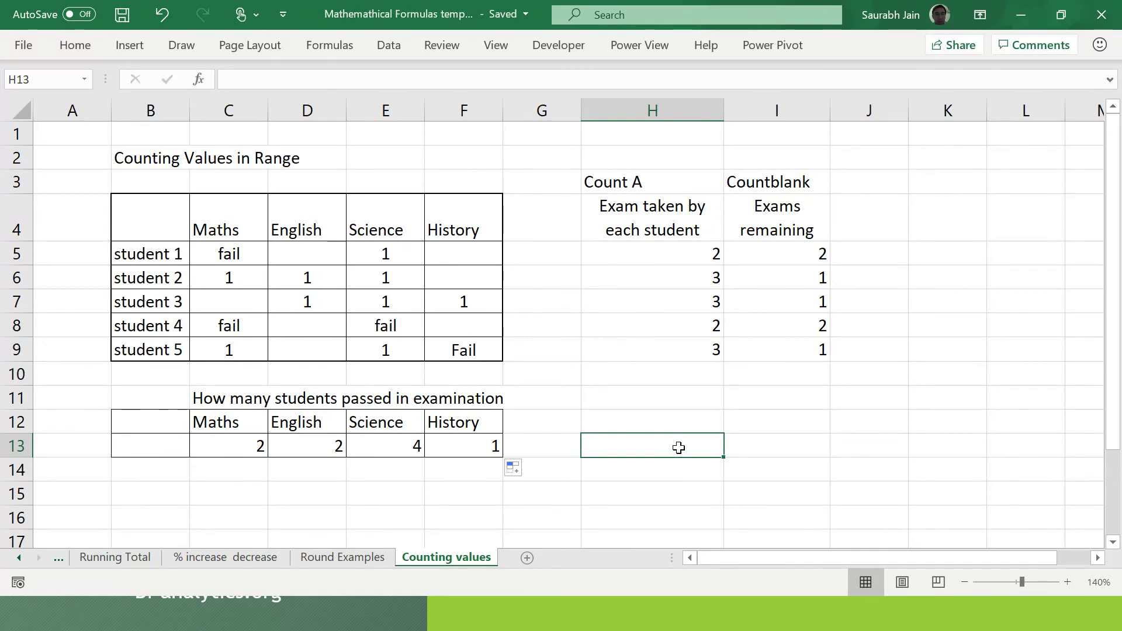
pyautogui.click(628, 358)
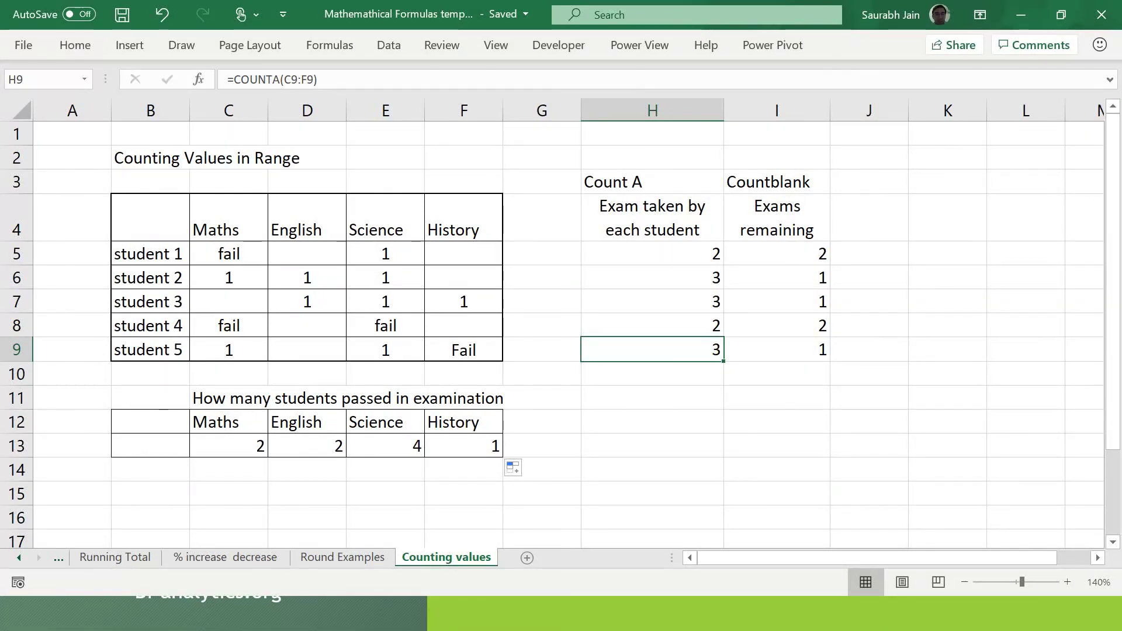
# Step: Switch to the PowerPoint slide show and display the closing slide "It is the beginning….."
pyautogui.click(532, 619)
pyautogui.click(532, 620)
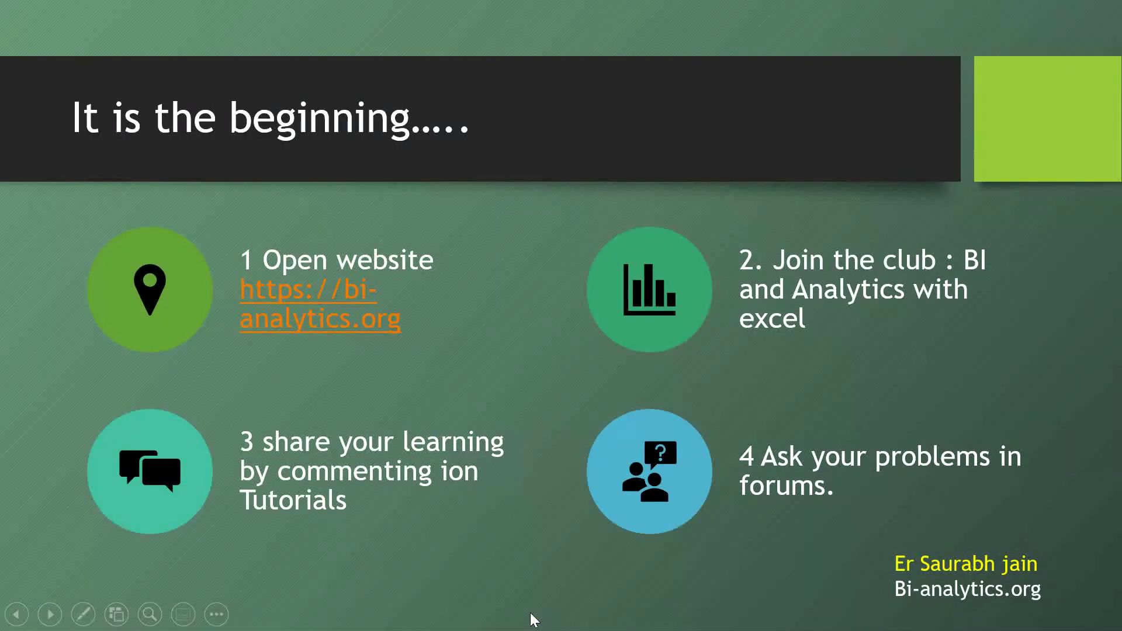